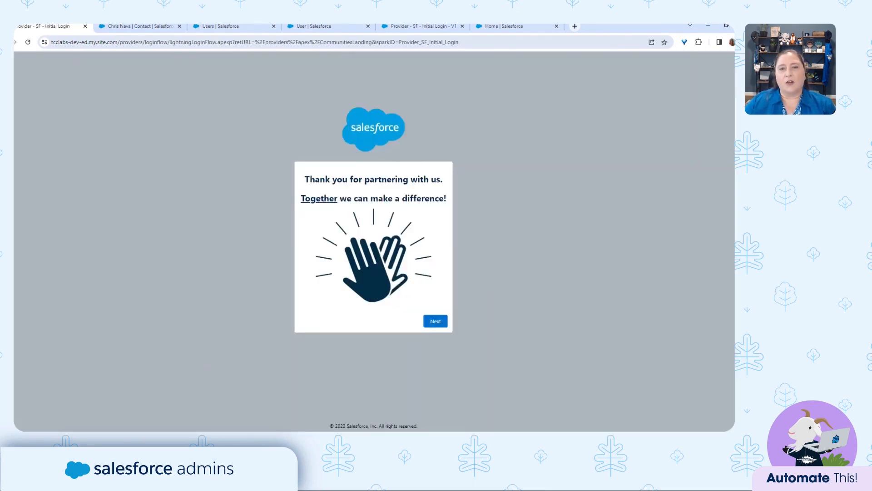
# Pass the welcome screen, enter the provider's street, city, state, zip and country, and submit.
pyautogui.click(435, 321)
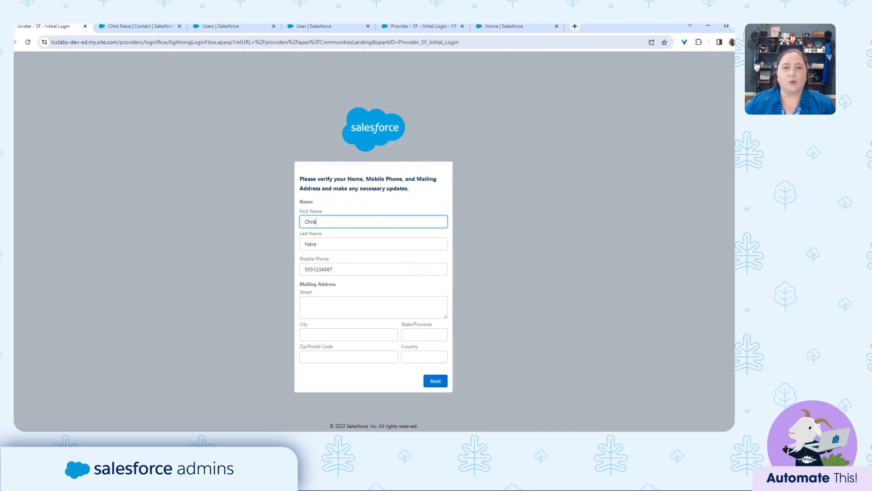
pyautogui.click(326, 307)
pyautogui.write('132')
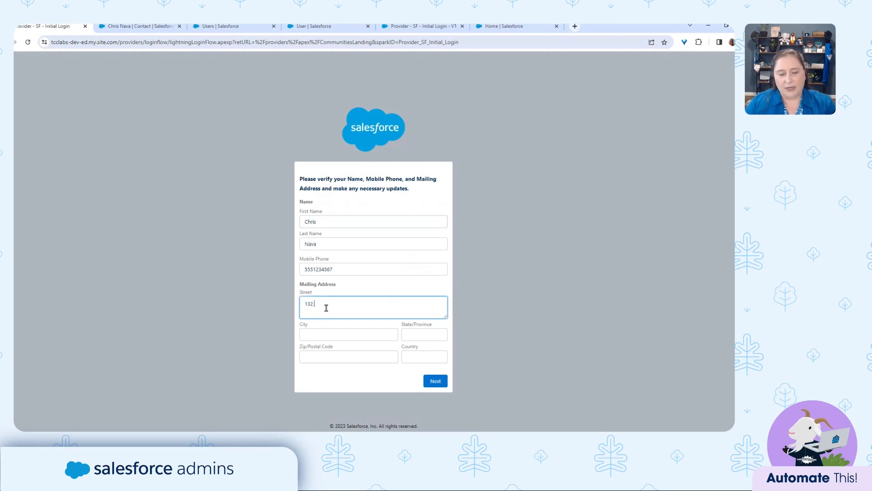
pyautogui.write(' Main St')
pyautogui.press('Tab')
pyautogui.write('Any')
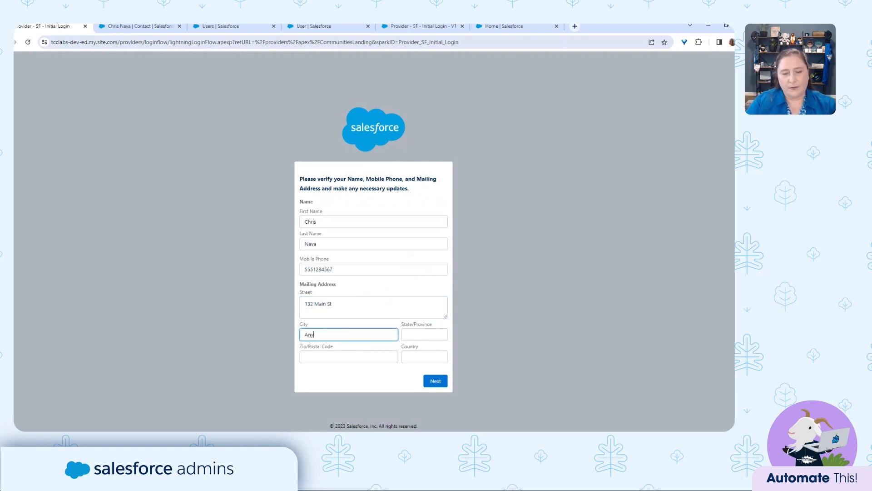
pyautogui.write(' Town')
pyautogui.press('Tab')
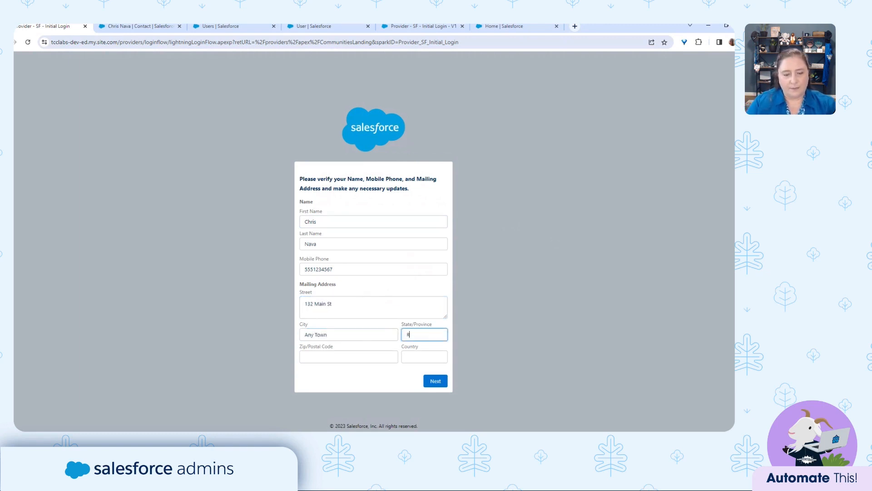
pyautogui.write('TX')
pyautogui.press('Tab')
pyautogui.write('7')
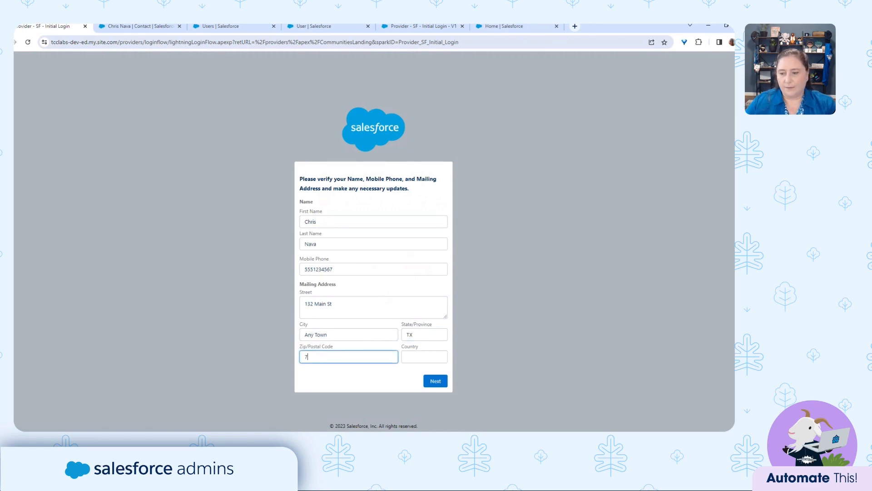
pyautogui.write('77777')
pyautogui.press('Tab')
pyautogui.write('USA')
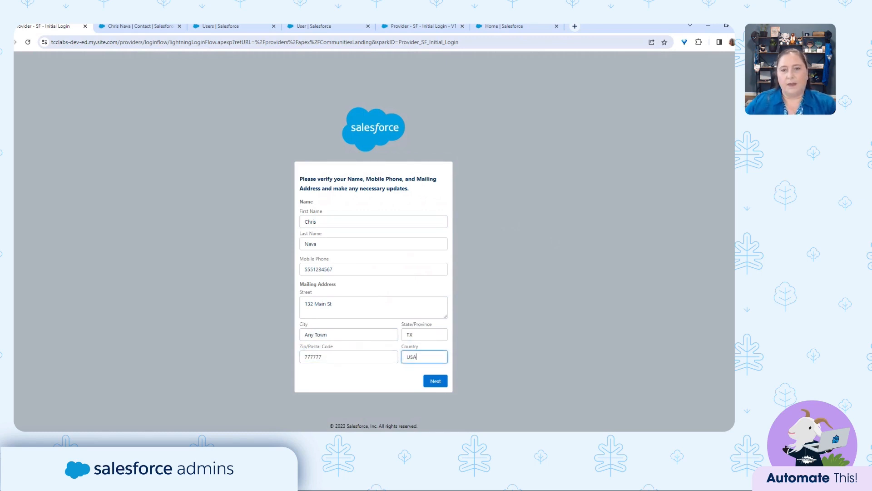
pyautogui.click(436, 381)
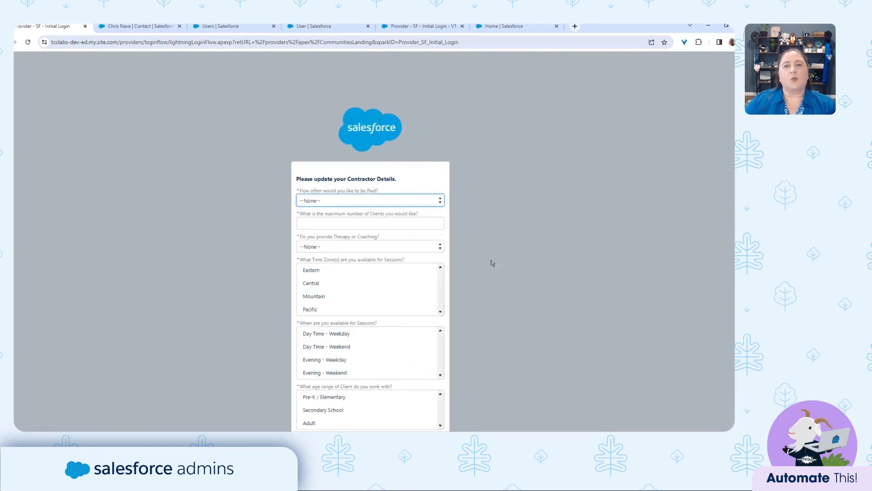
# Choose Weekly pay frequency, set the maximum clients, and pick Therapist as the service type.
pyautogui.scroll(-1, 456, 257)
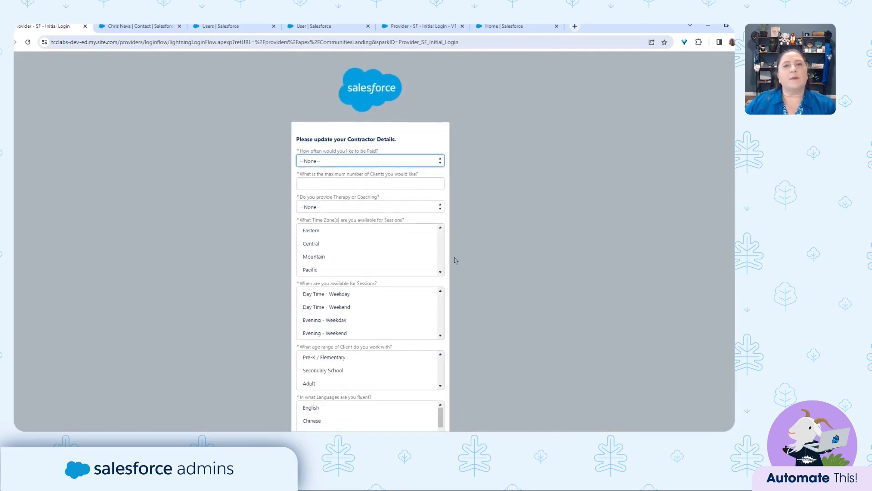
pyautogui.click(345, 162)
pyautogui.click(345, 171)
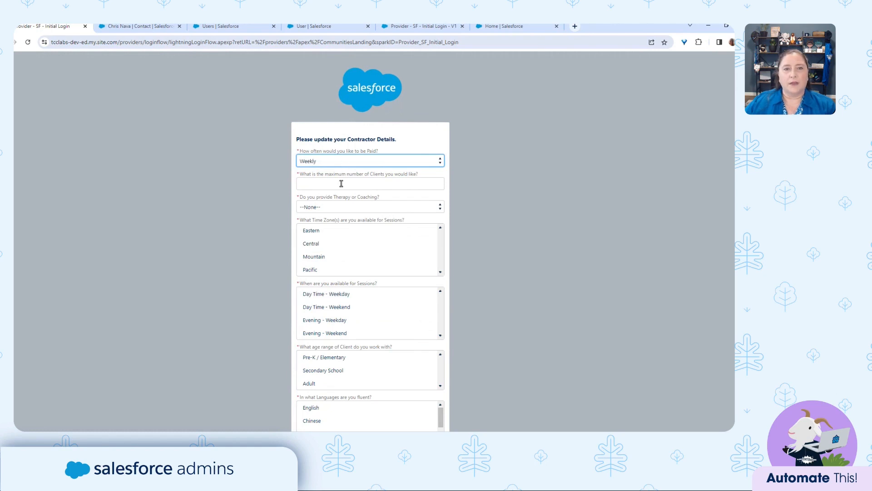
pyautogui.click(342, 184)
pyautogui.click(359, 208)
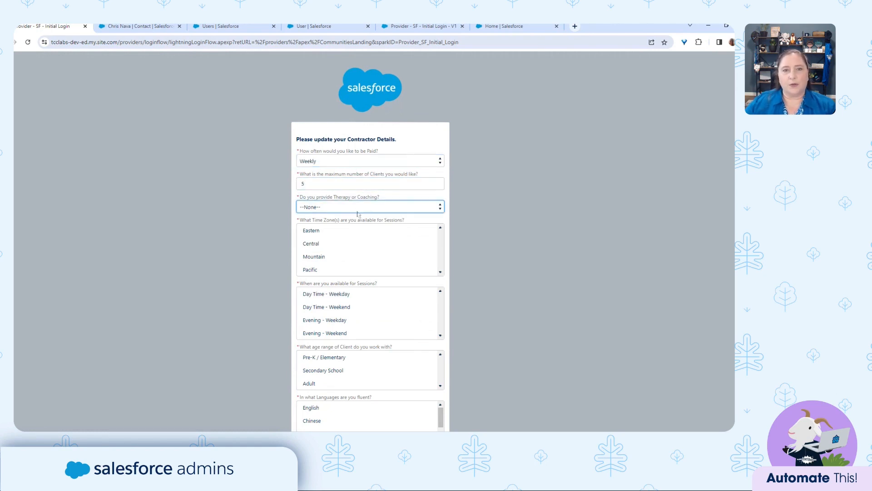
pyautogui.click(359, 217)
# Select Eastern, Central and Mountain time zones, all sessions and English, then submit.
pyautogui.moveTo(334, 230); pyautogui.dragTo(335, 257)
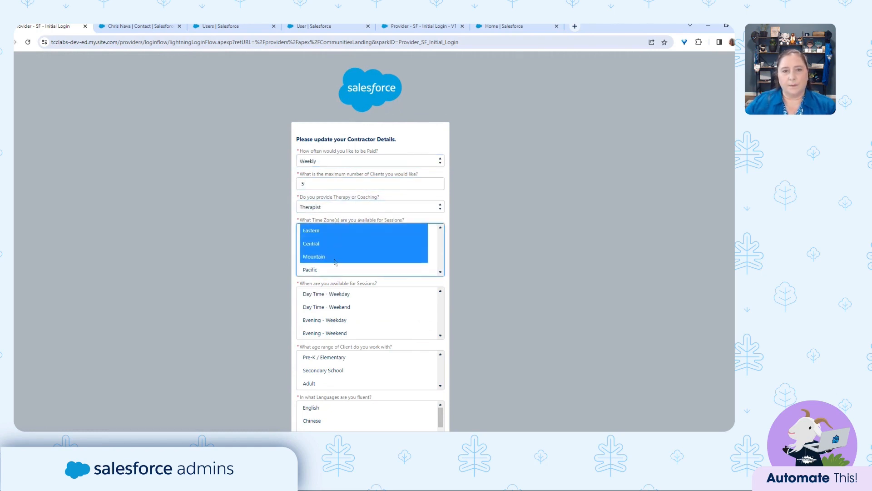
pyautogui.moveTo(337, 296); pyautogui.dragTo(333, 384)
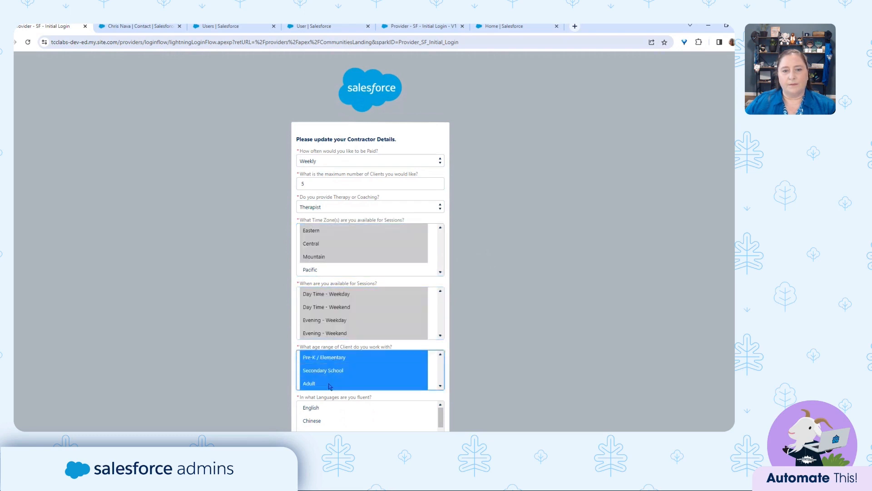
pyautogui.scroll(-2, 341, 385)
pyautogui.click(332, 408)
pyautogui.click(432, 401)
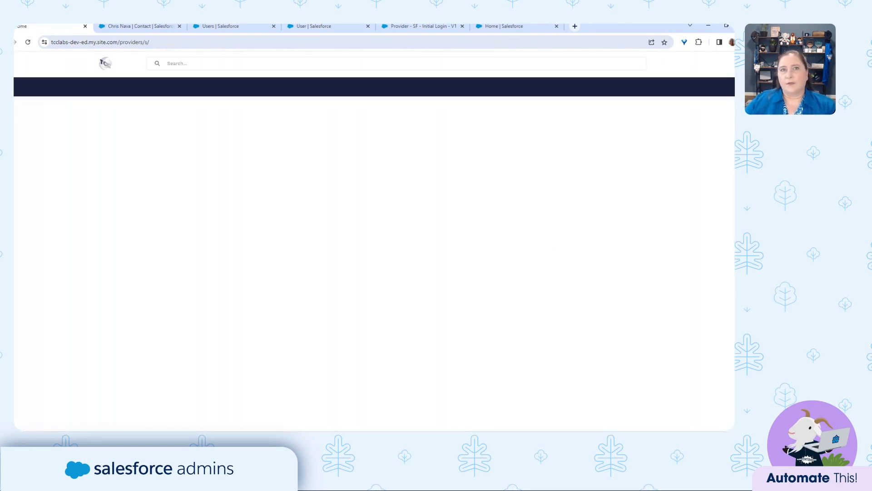
# Refresh the provider's contact record to verify the saved details, then view the Initial Login Complete field.
pyautogui.click(123, 28)
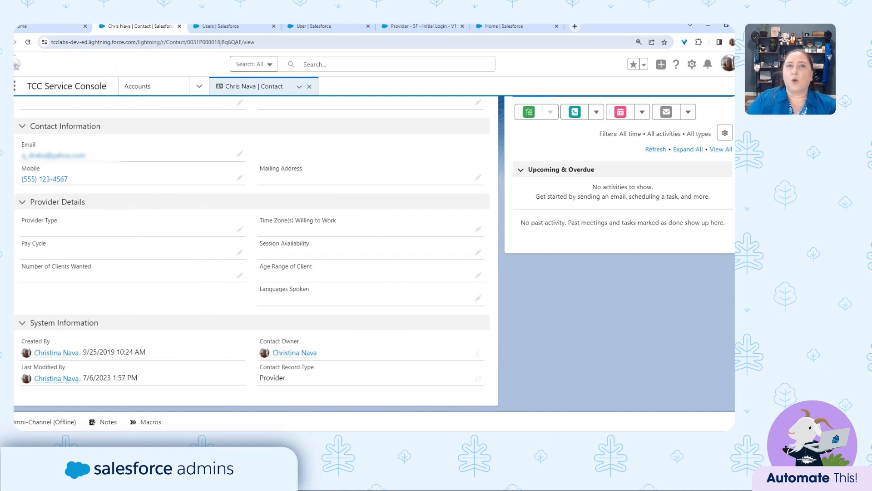
pyautogui.click(299, 87)
pyautogui.click(289, 108)
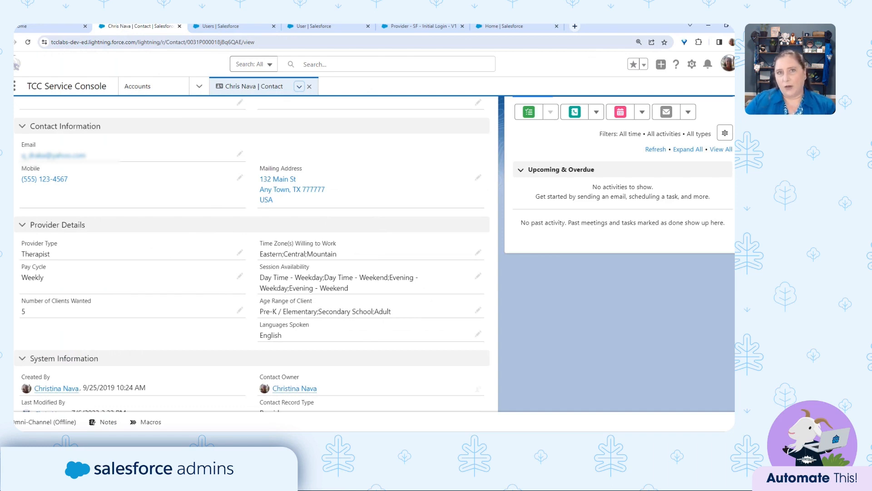
pyautogui.click(323, 28)
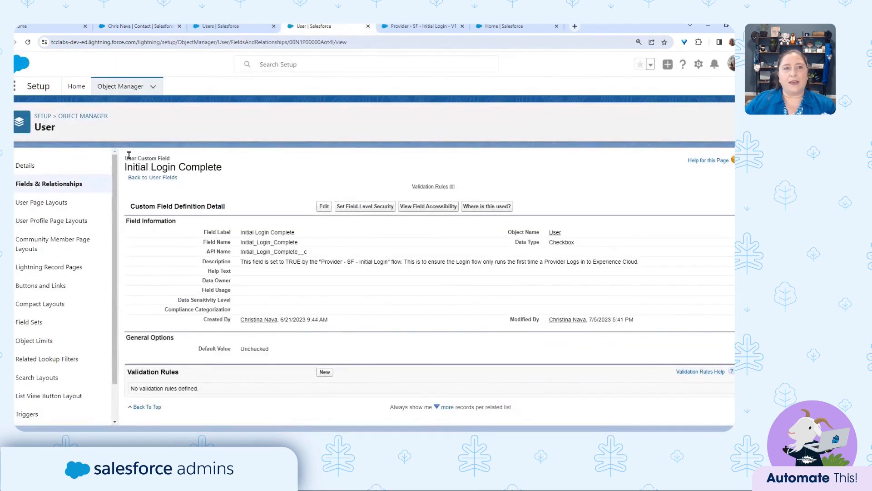
# Review the Initial Login Complete field definition and locate it on the provider's user record.
pyautogui.moveTo(124, 160); pyautogui.dragTo(168, 159)
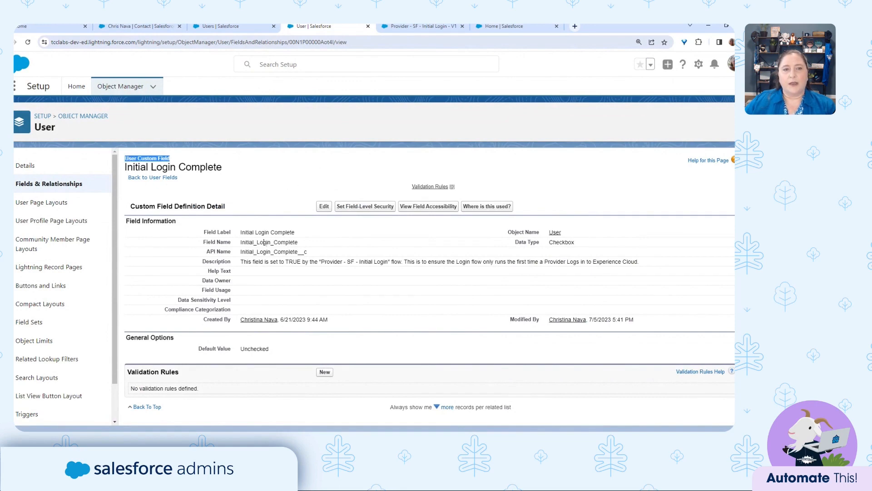
pyautogui.moveTo(240, 233); pyautogui.dragTo(298, 233)
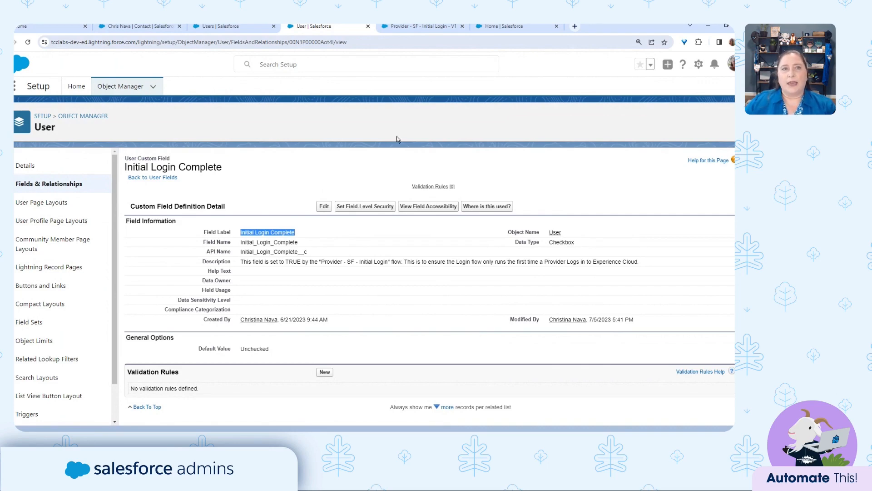
pyautogui.click(252, 28)
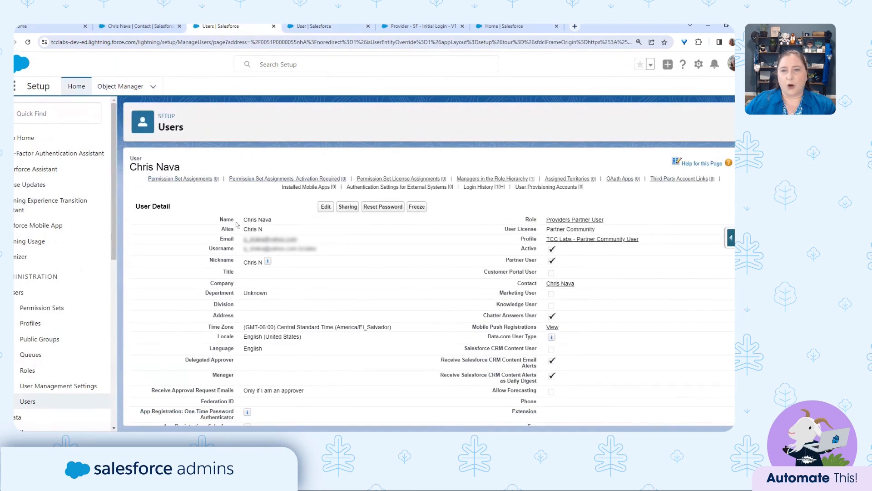
pyautogui.scroll(-5, 205, 322)
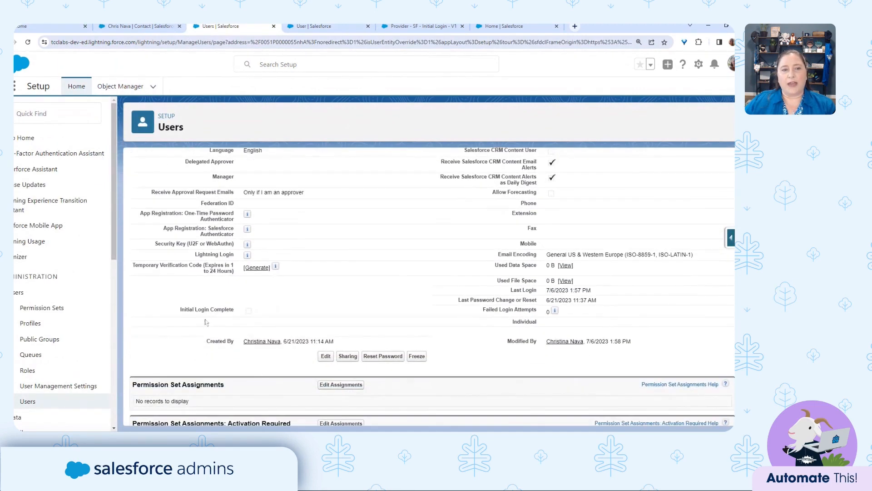
pyautogui.moveTo(179, 310); pyautogui.dragTo(258, 314)
# Reload the user record to confirm Initial Login Complete is checked, then return to Flow Builder.
pyautogui.click(207, 295)
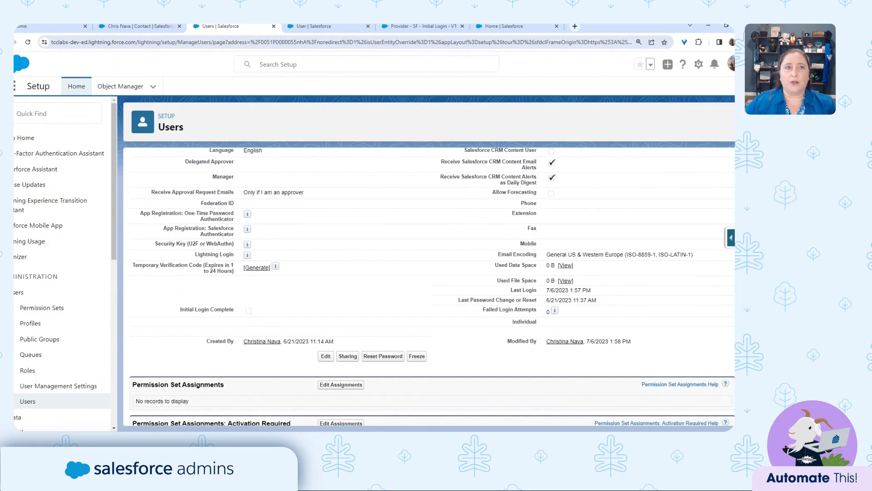
pyautogui.click(28, 42)
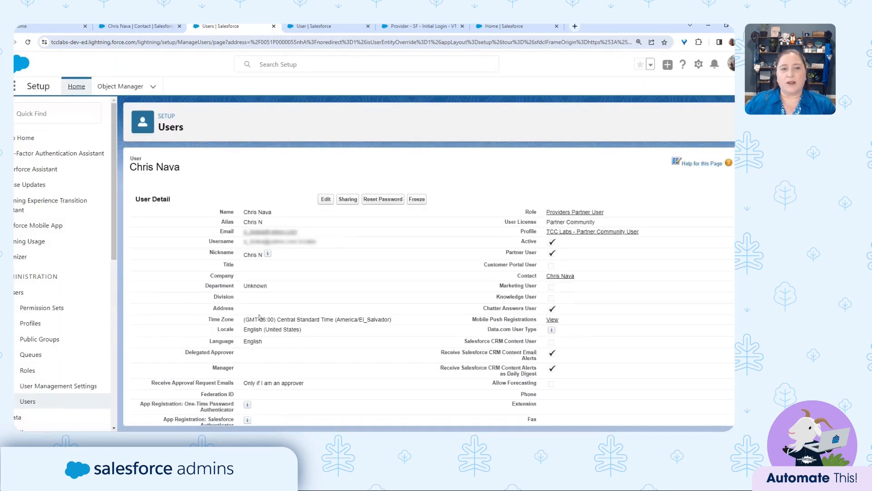
pyautogui.scroll(-5, 259, 316)
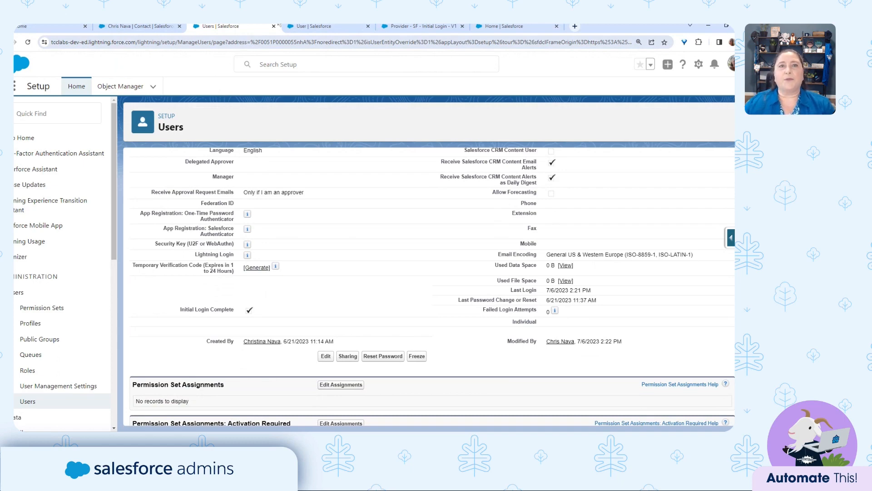
pyautogui.click(419, 28)
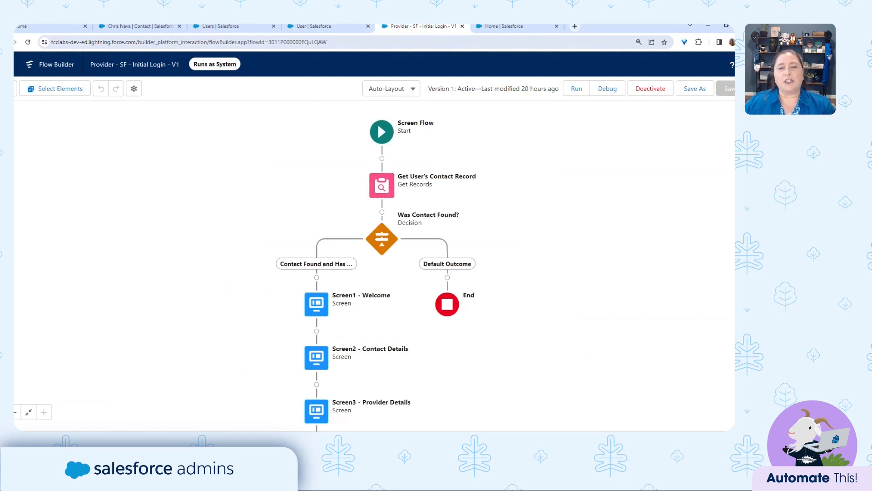
# Open the Get User's Contact Record element and review its Contact object setting.
pyautogui.doubleClick(382, 185)
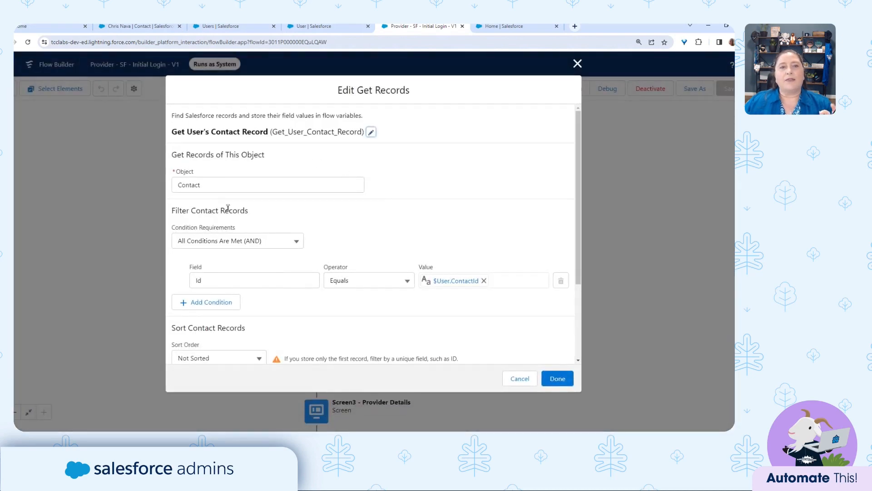
pyautogui.moveTo(209, 187); pyautogui.dragTo(176, 183)
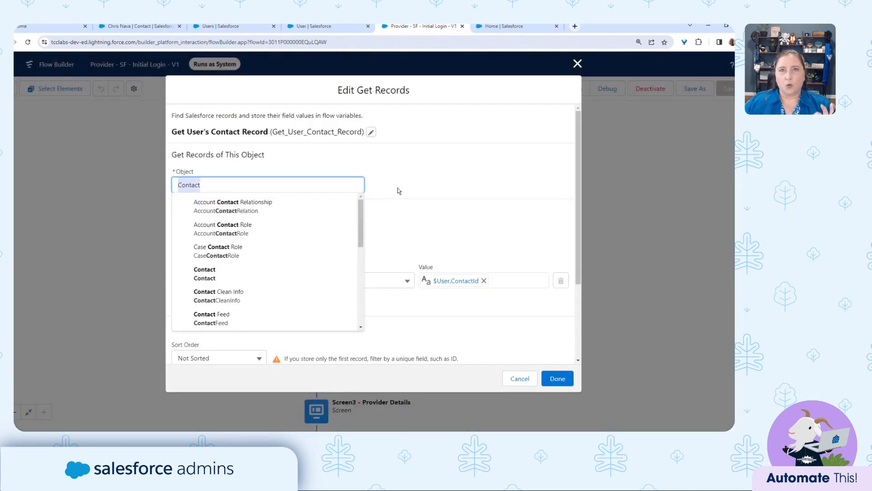
pyautogui.click(446, 175)
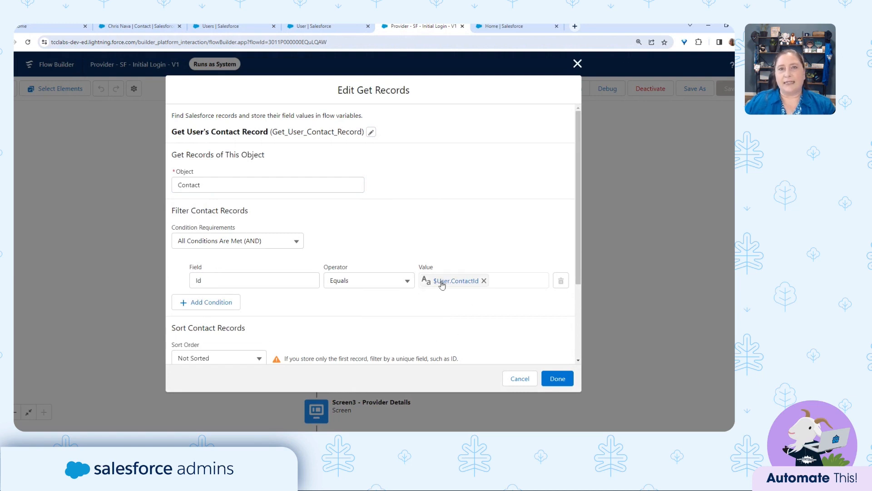
# Confirm which contact the user is linked to, then cancel the Get Records dialog unchanged.
pyautogui.click(339, 29)
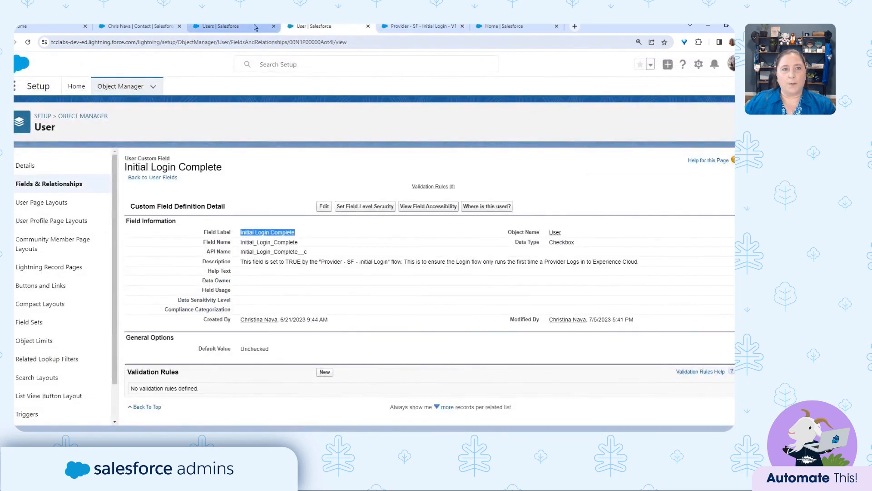
pyautogui.click(237, 26)
pyautogui.scroll(5, 246, 194)
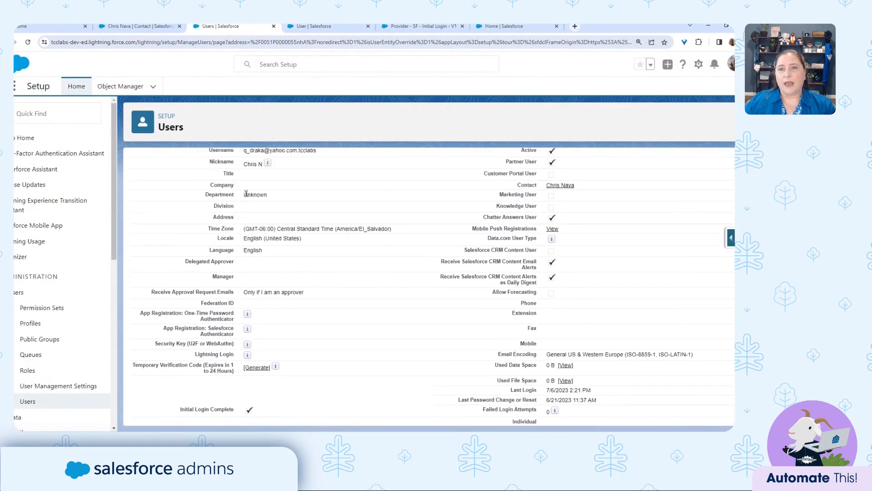
pyautogui.tripleClick(526, 285)
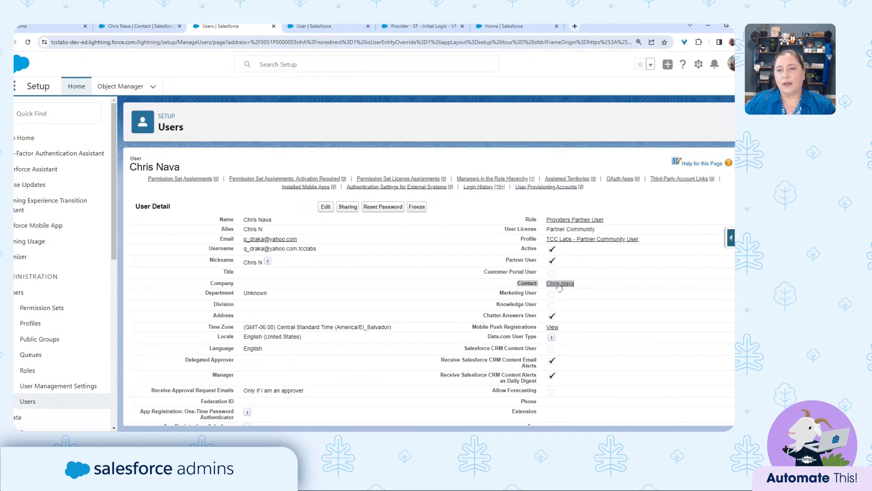
pyautogui.click(148, 27)
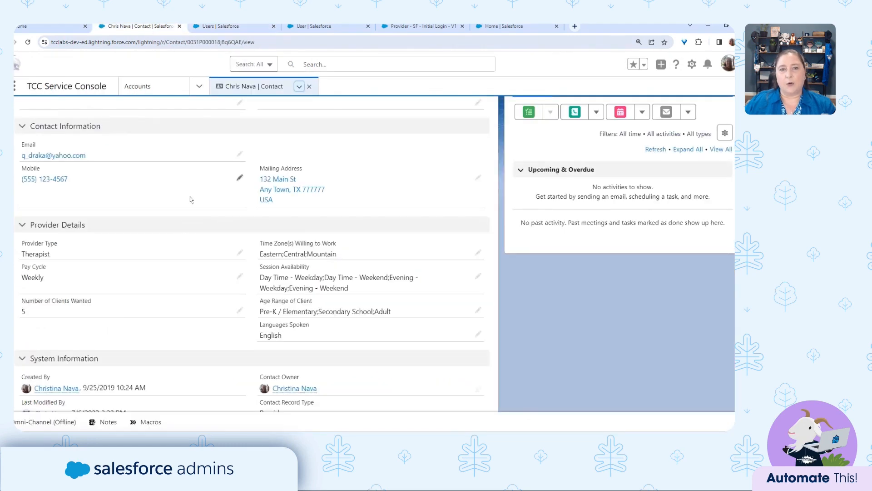
pyautogui.scroll(3, 192, 200)
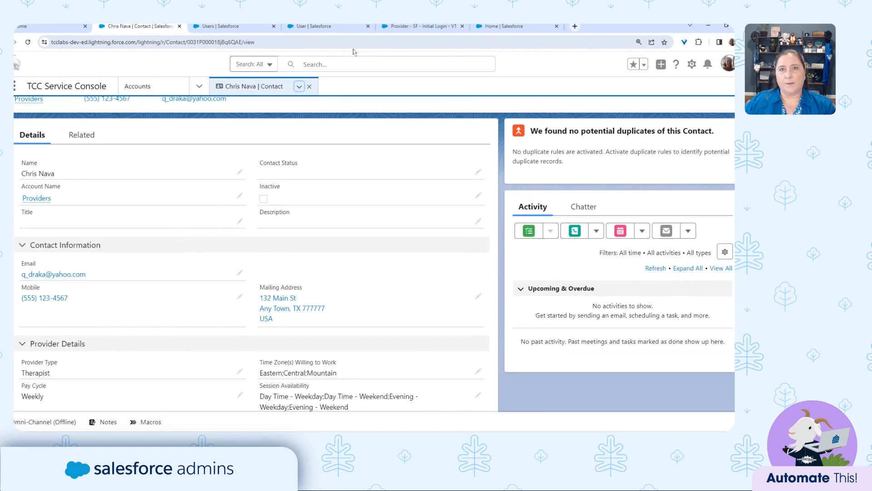
pyautogui.click(417, 27)
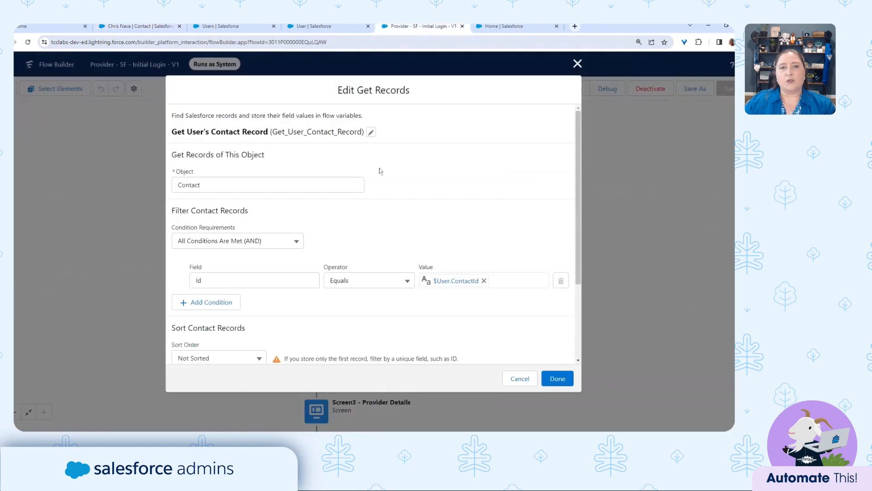
pyautogui.click(578, 63)
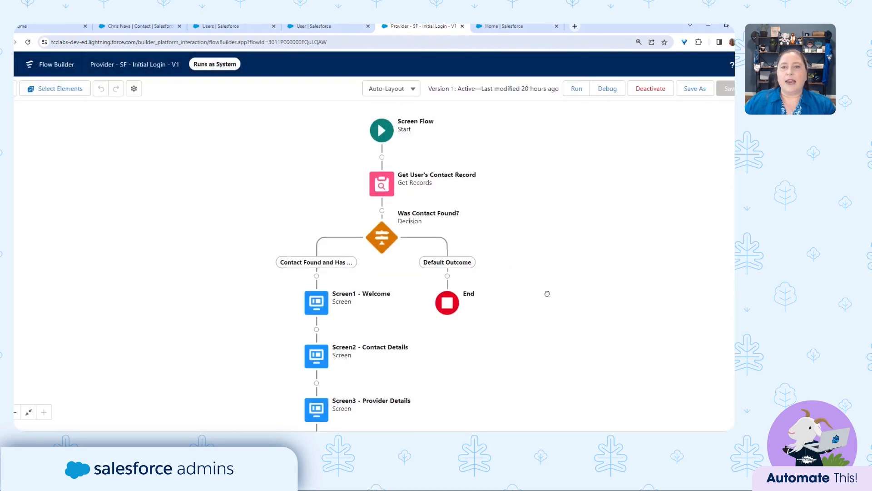
pyautogui.moveTo(547, 294); pyautogui.dragTo(549, 227)
pyautogui.doubleClick(390, 178)
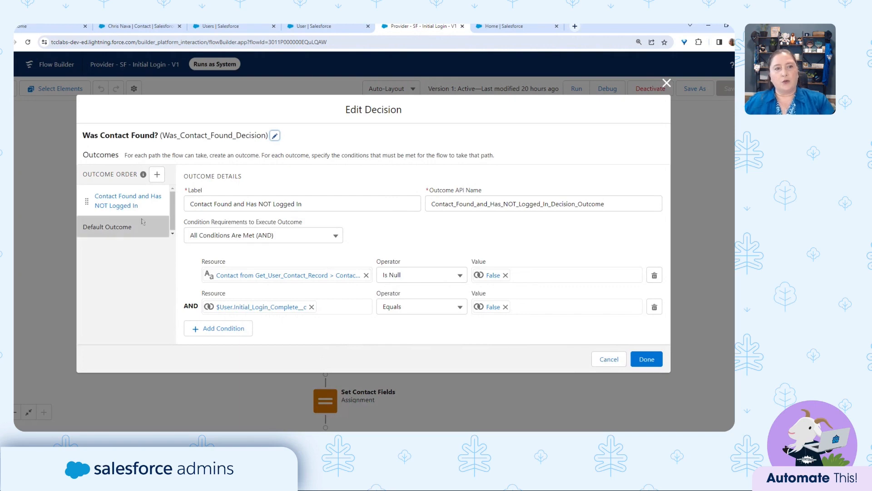
pyautogui.click(609, 359)
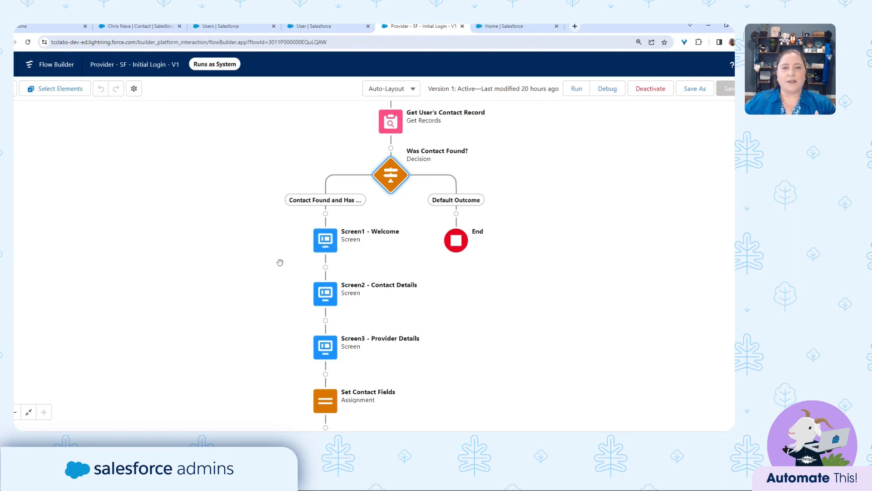
# Review the Screen1 - Welcome text block and high-five image, then close that screen.
pyautogui.moveTo(280, 262); pyautogui.dragTo(296, 156)
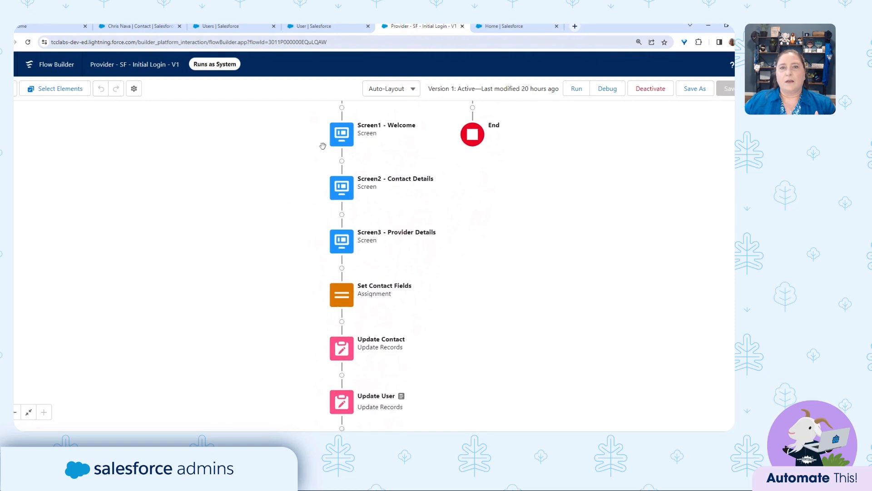
pyautogui.doubleClick(350, 132)
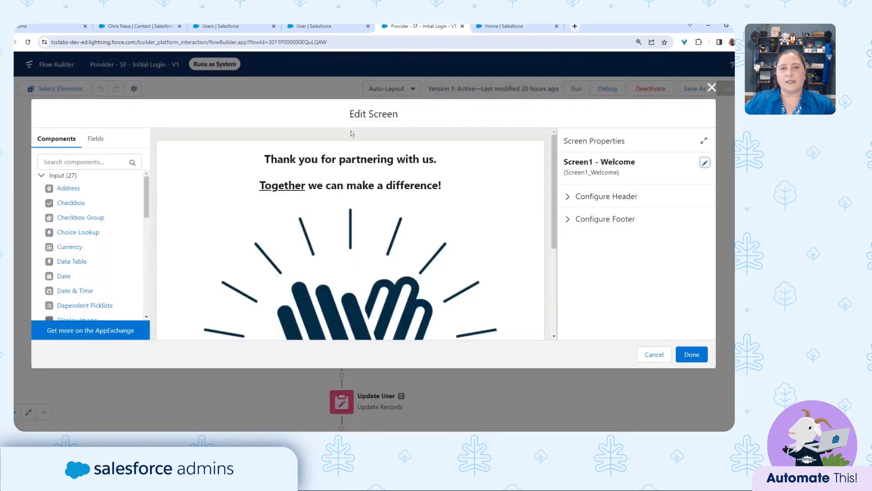
pyautogui.scroll(-1, 419, 266)
pyautogui.scroll(-3, 420, 266)
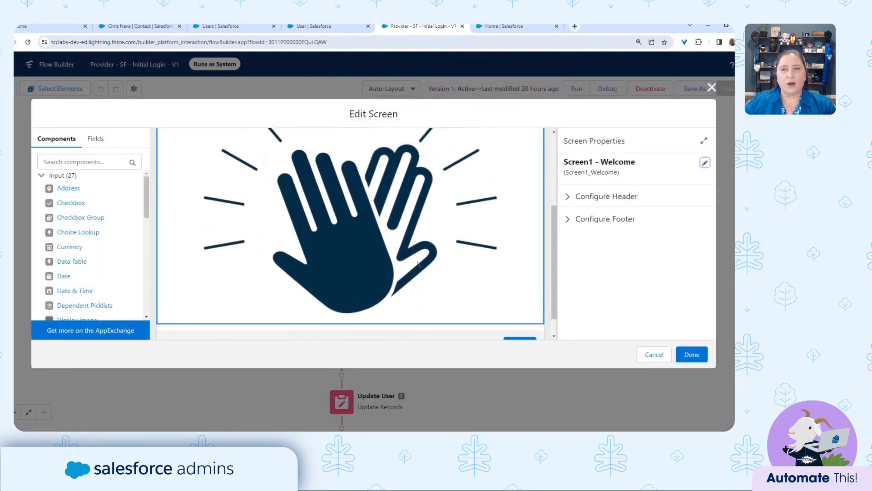
pyautogui.scroll(4, 409, 227)
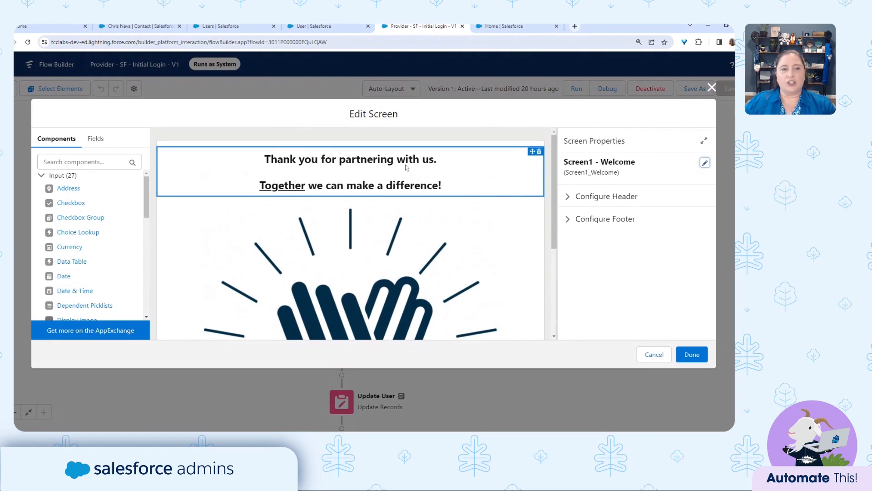
pyautogui.click(406, 168)
pyautogui.click(414, 226)
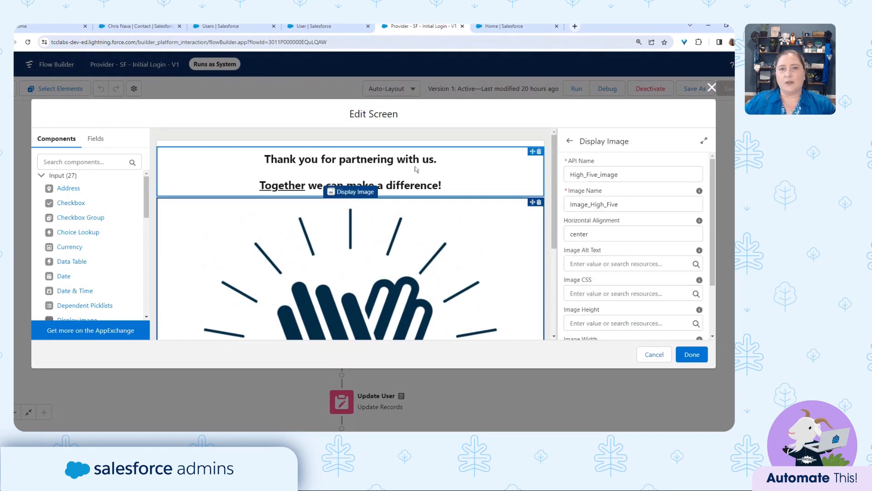
pyautogui.scroll(-3, 464, 225)
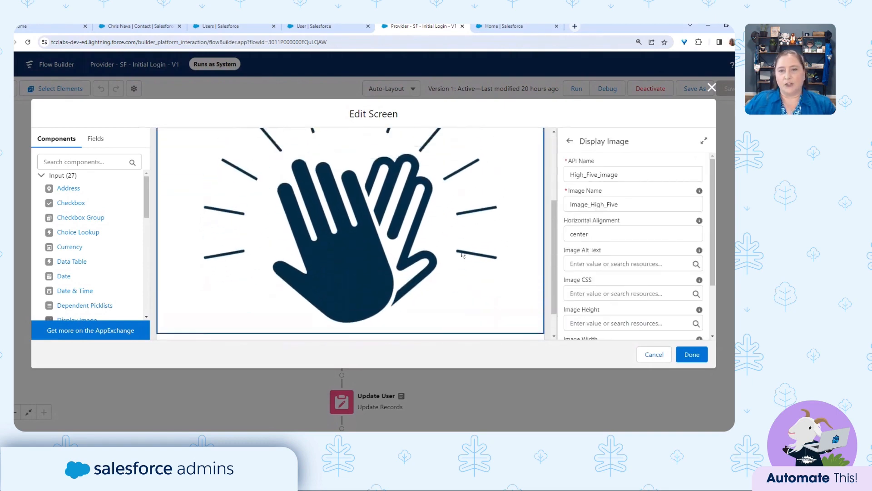
pyautogui.scroll(3, 462, 255)
pyautogui.click(654, 354)
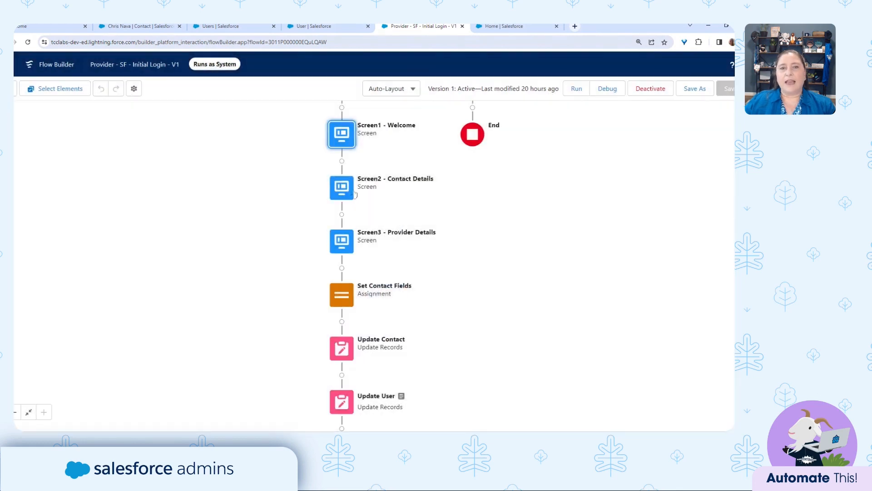
# Open Screen2 - Contact Details and check the Name component's First and Last Name prefills.
pyautogui.doubleClick(349, 191)
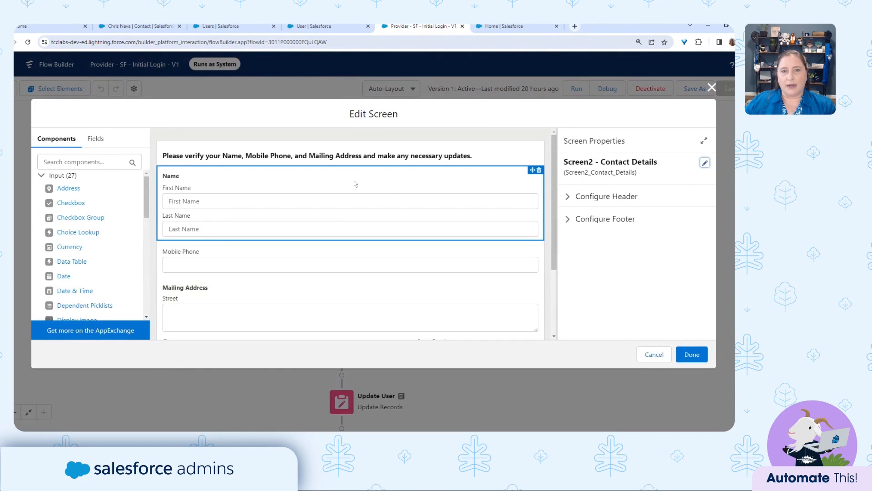
pyautogui.click(355, 183)
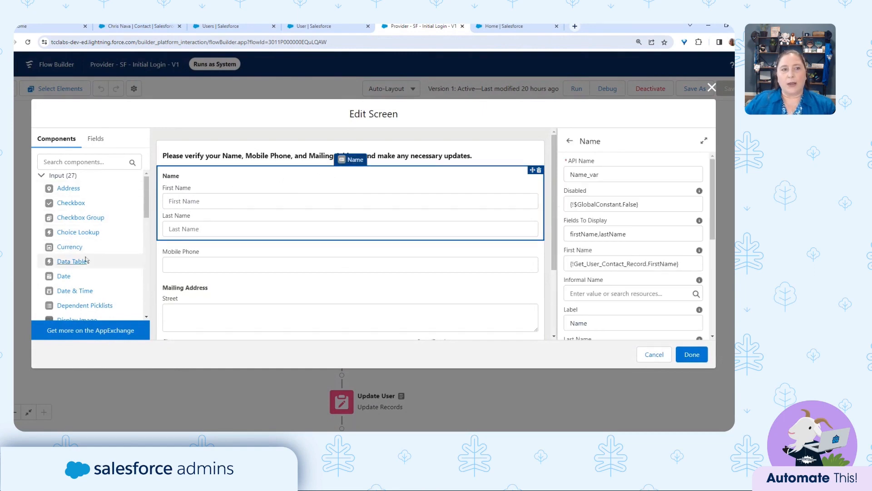
pyautogui.scroll(-2, 84, 291)
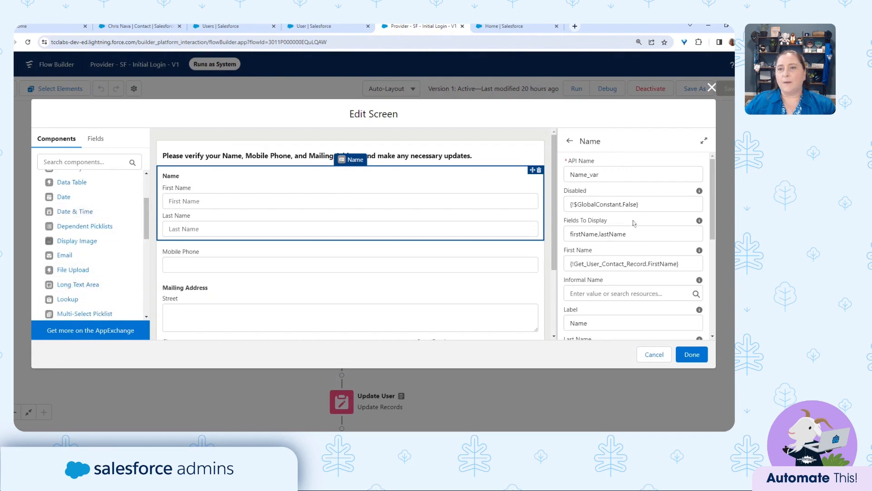
pyautogui.moveTo(567, 265); pyautogui.dragTo(690, 265)
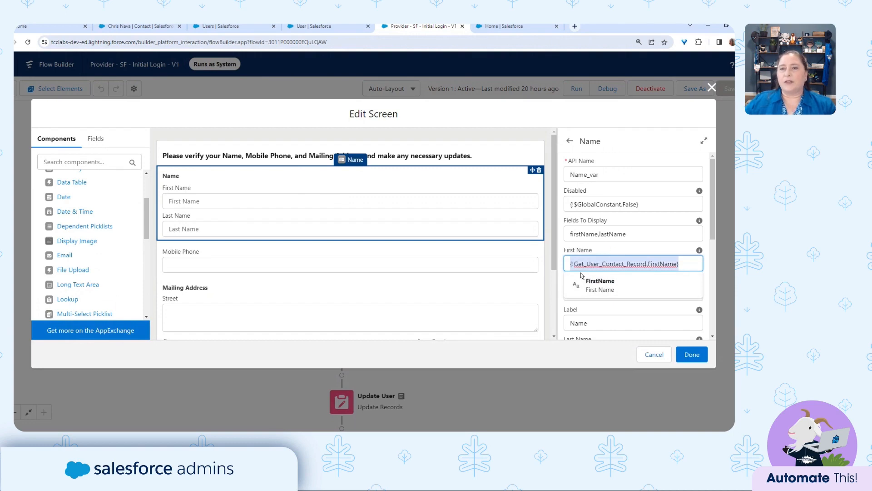
pyautogui.click(649, 250)
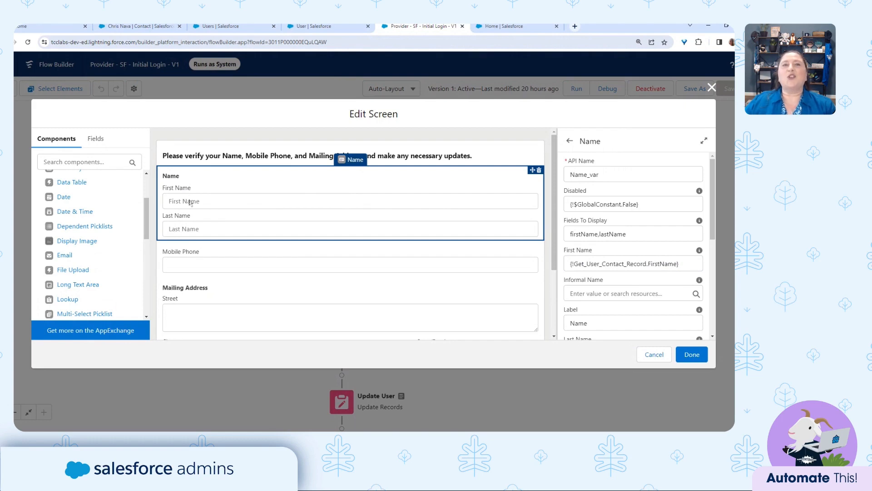
pyautogui.scroll(-3, 598, 263)
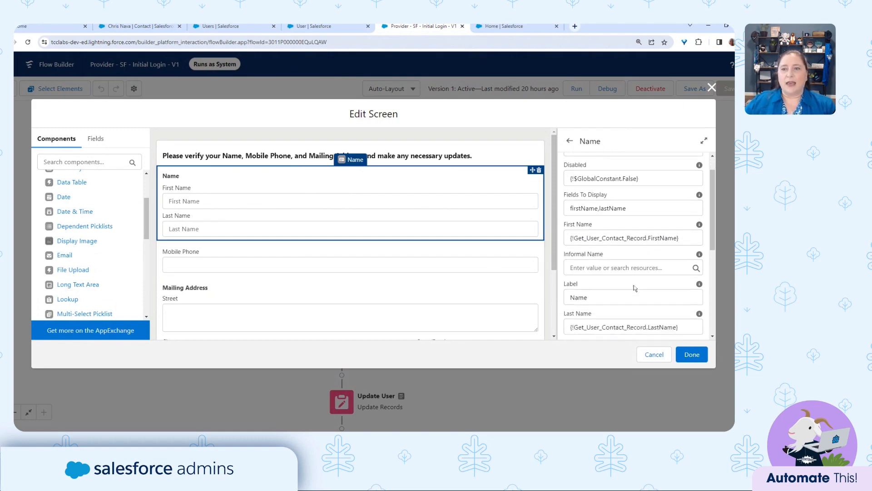
pyautogui.moveTo(572, 237); pyautogui.dragTo(689, 238)
# Check that Mobile Phone prefills from {!Get_User_Contact_Record.MobilePhone}.
pyautogui.click(421, 253)
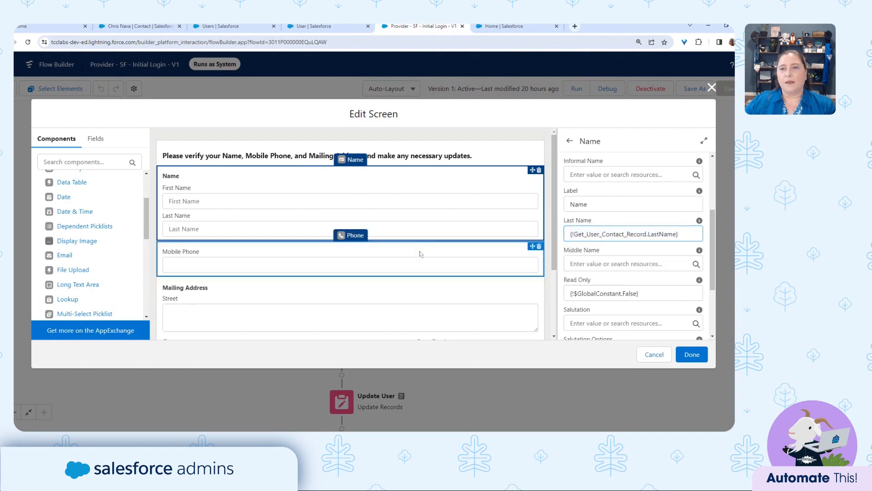
pyautogui.scroll(-1, 643, 210)
pyautogui.scroll(-1, 643, 210)
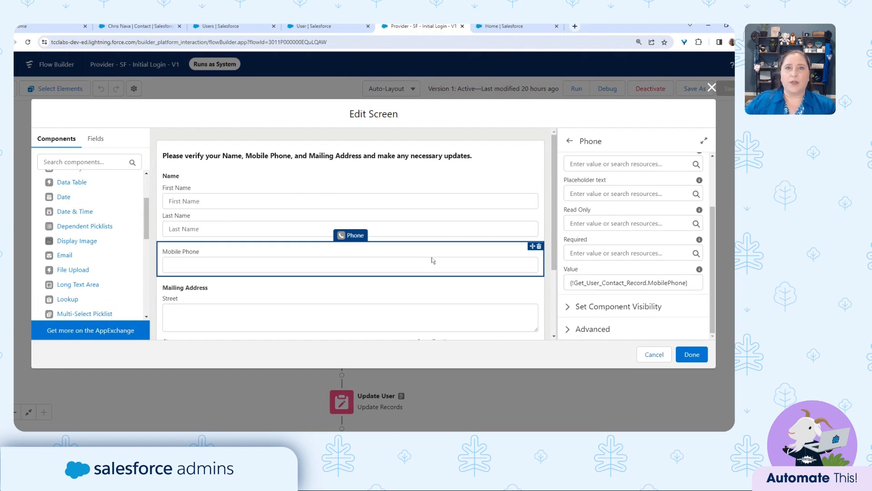
pyautogui.scroll(-2, 460, 302)
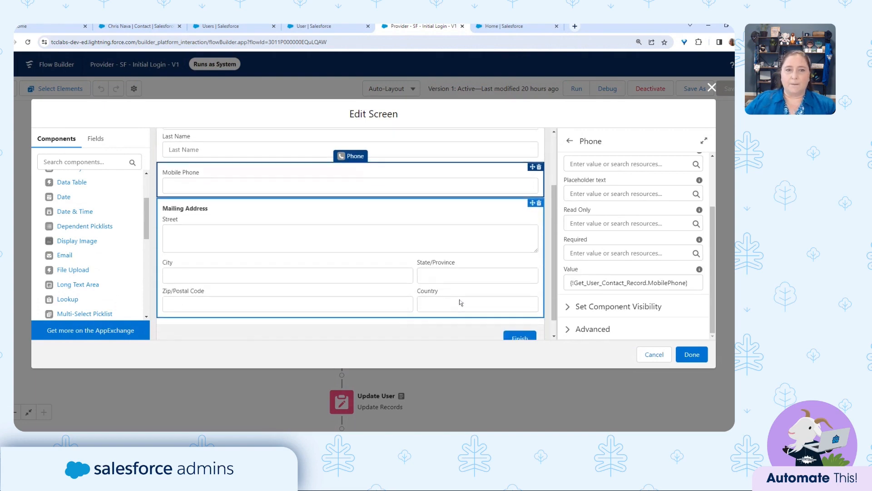
# Check the Mailing Address City, Country and Postal Code prefill values, then cancel the screen editor.
pyautogui.click(444, 220)
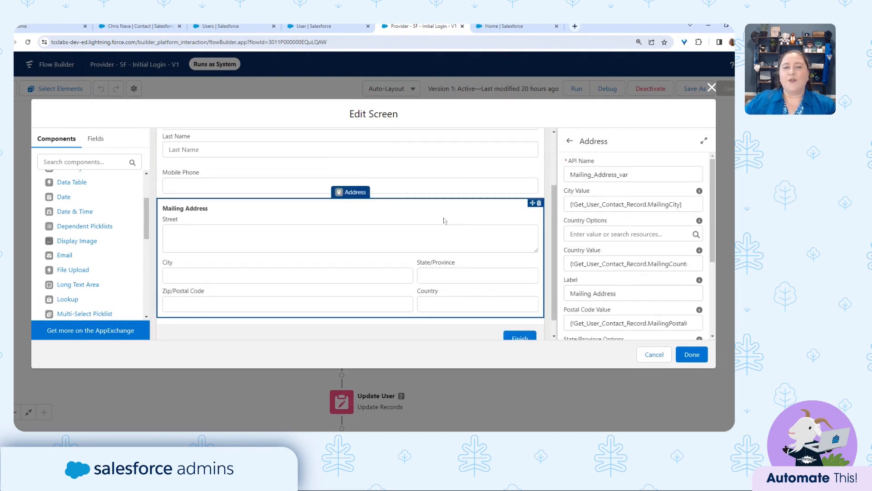
pyautogui.scroll(2, 91, 227)
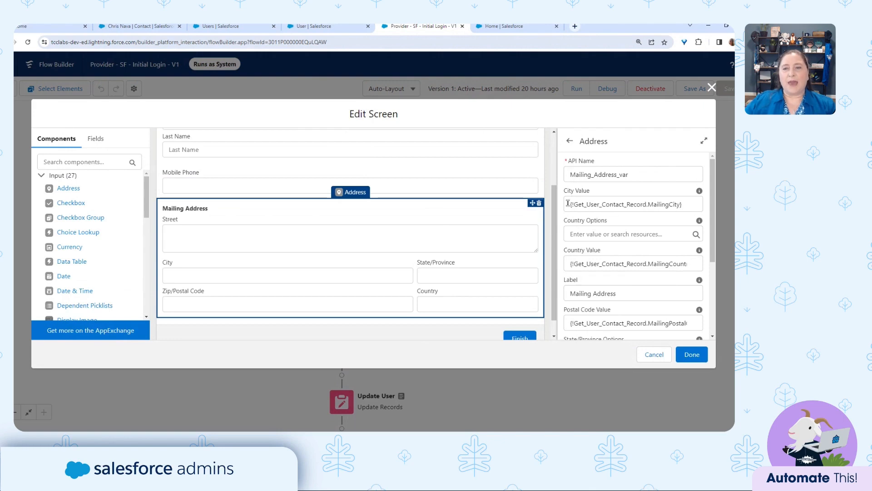
pyautogui.moveTo(568, 203); pyautogui.dragTo(691, 209)
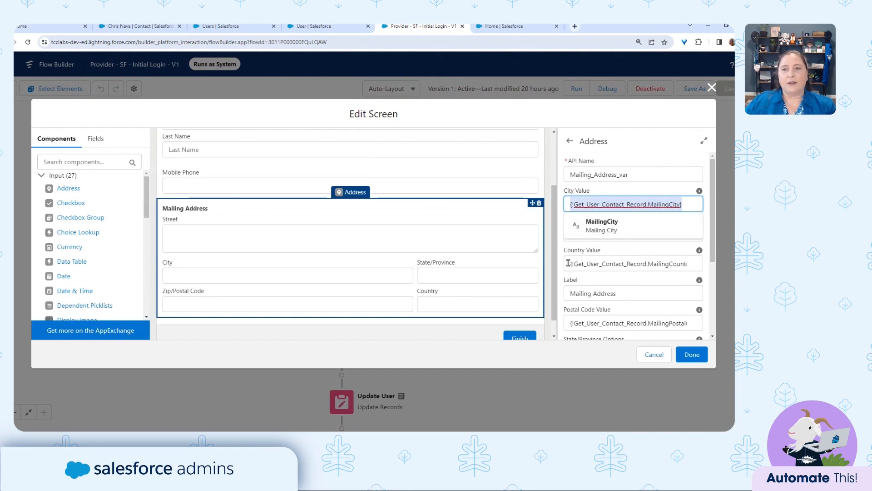
pyautogui.moveTo(569, 263); pyautogui.dragTo(701, 265)
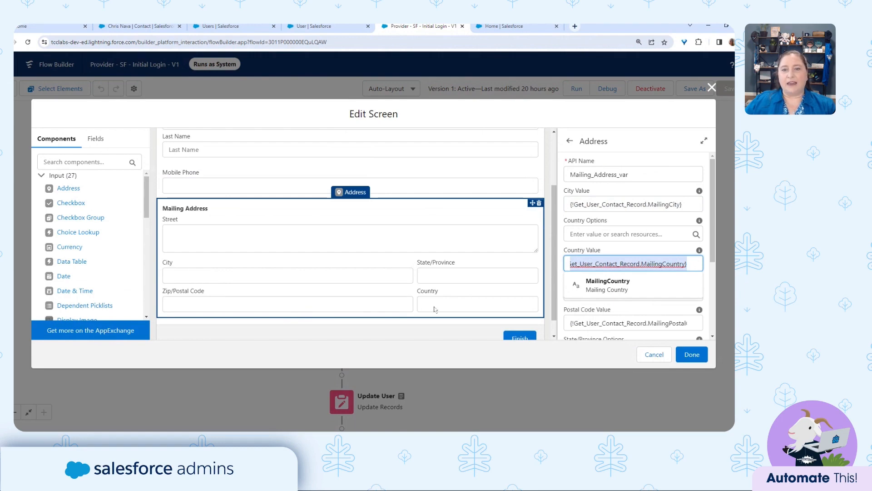
pyautogui.click(572, 322)
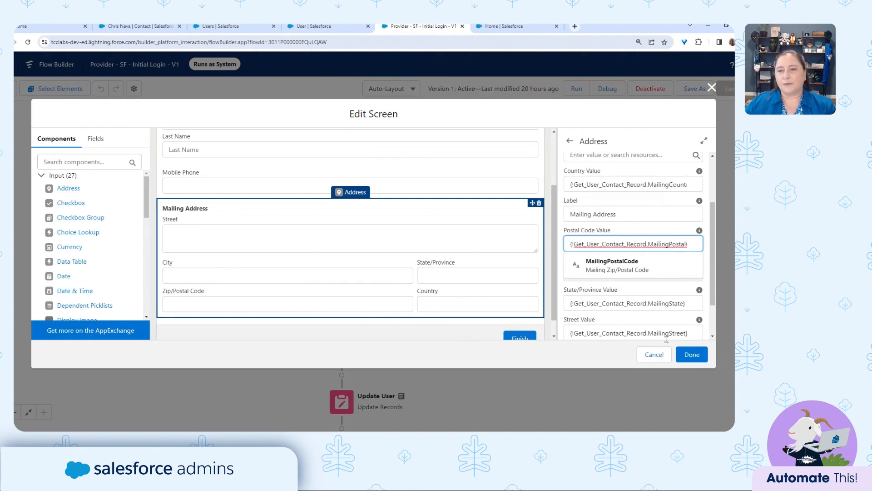
pyautogui.click(654, 355)
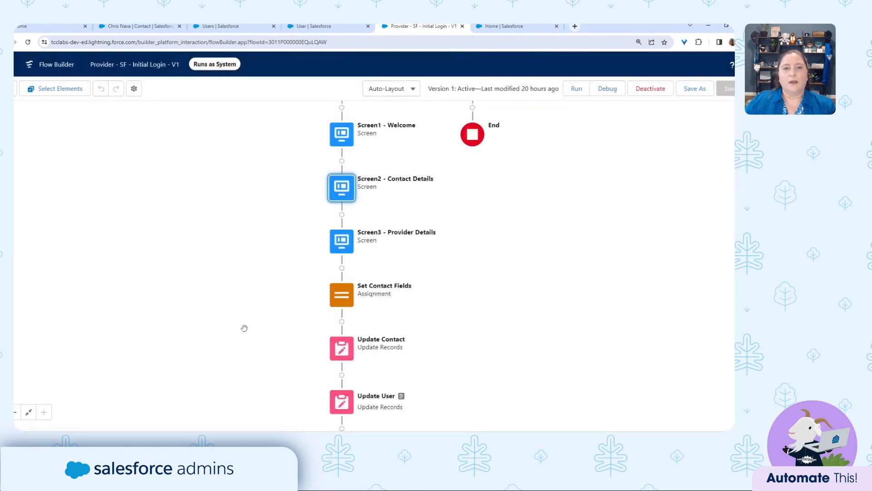
pyautogui.doubleClick(350, 246)
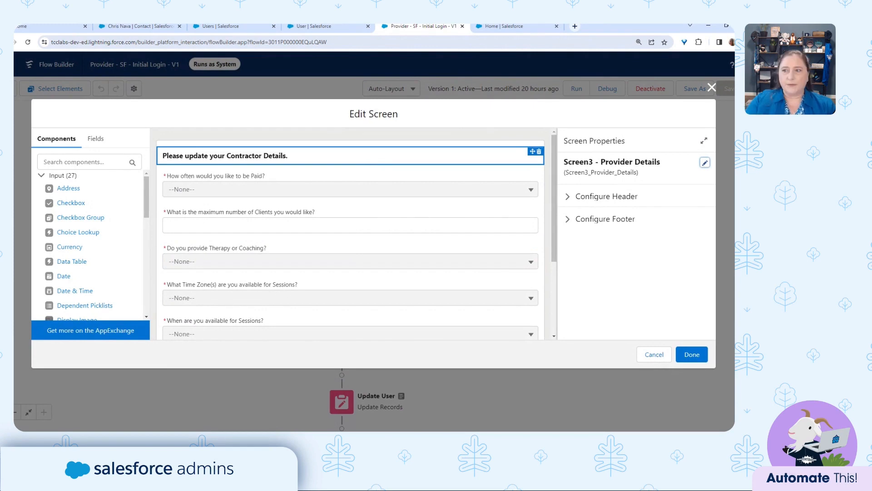
pyautogui.click(304, 176)
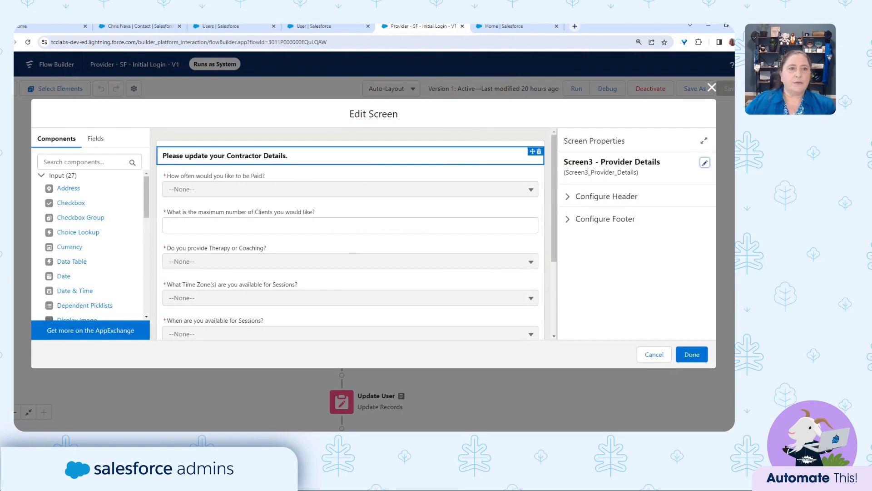
pyautogui.click(304, 176)
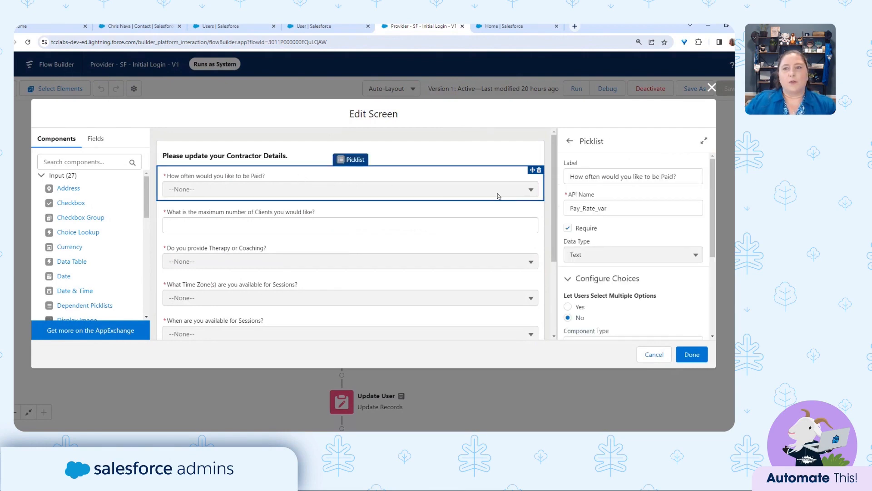
pyautogui.scroll(-3, 632, 278)
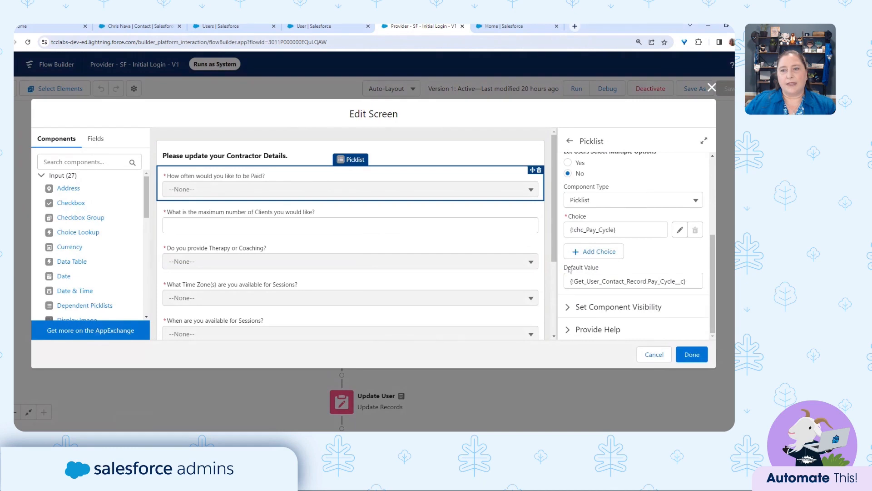
pyautogui.moveTo(570, 271); pyautogui.dragTo(684, 282)
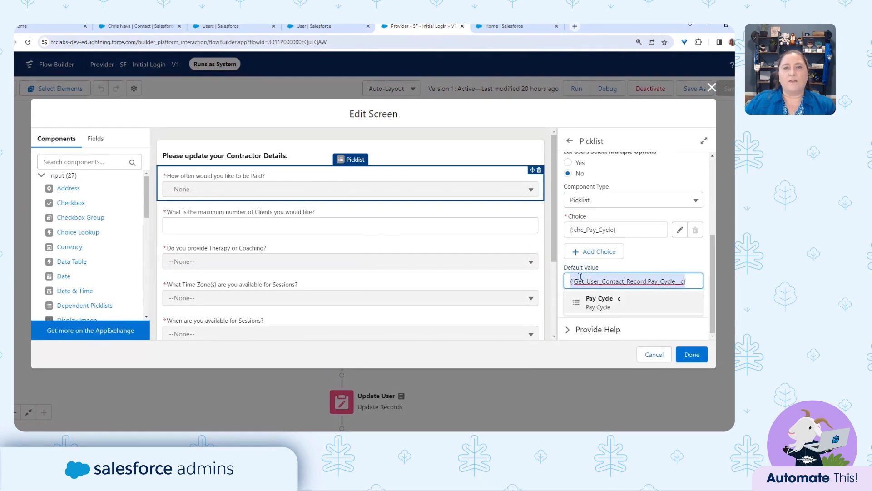
pyautogui.click(425, 228)
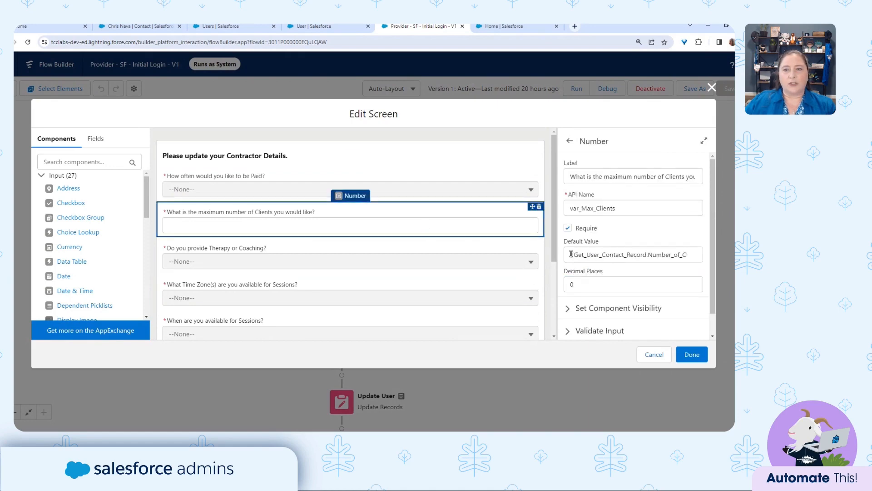
pyautogui.click(467, 256)
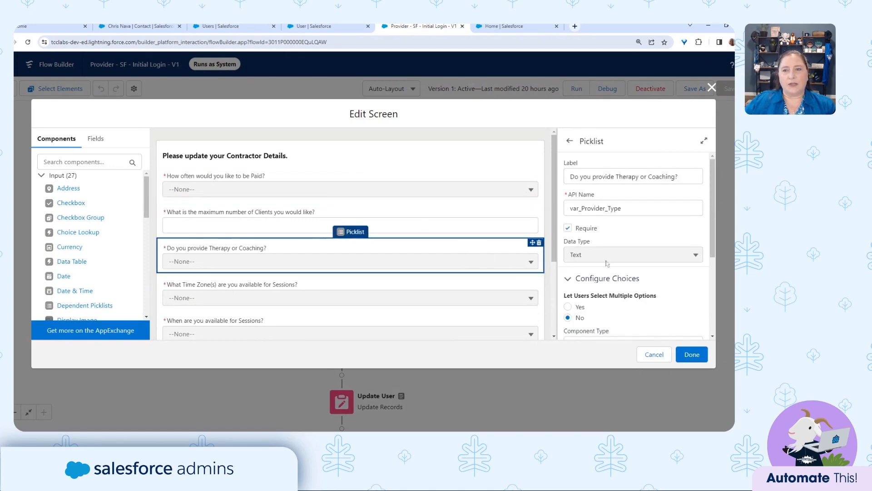
pyautogui.scroll(-3, 604, 227)
pyautogui.scroll(-1, 600, 273)
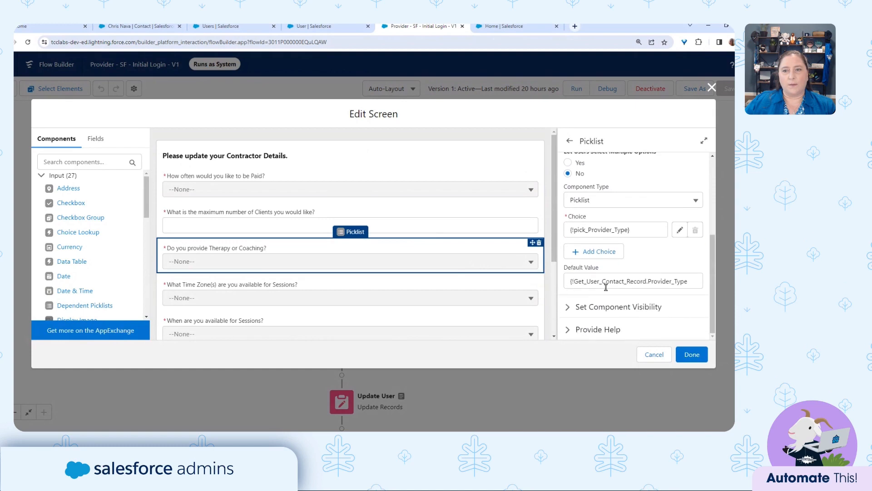
pyautogui.click(428, 295)
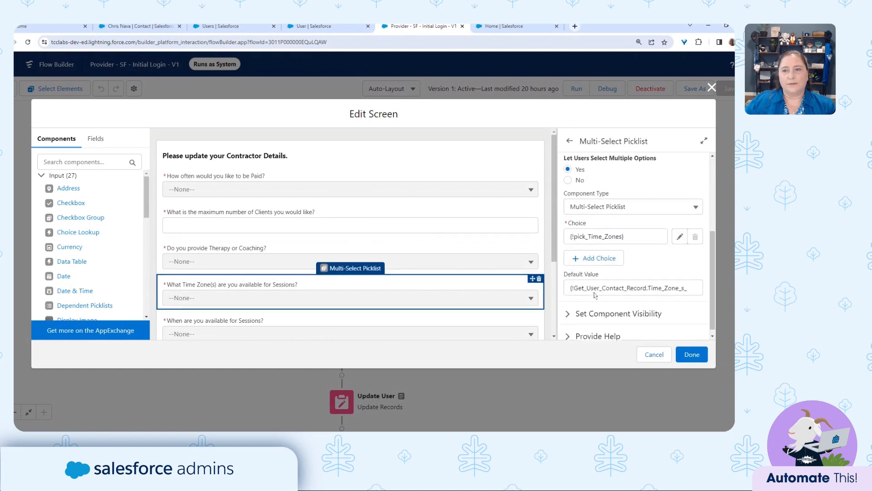
pyautogui.scroll(-3, 465, 321)
pyautogui.click(420, 221)
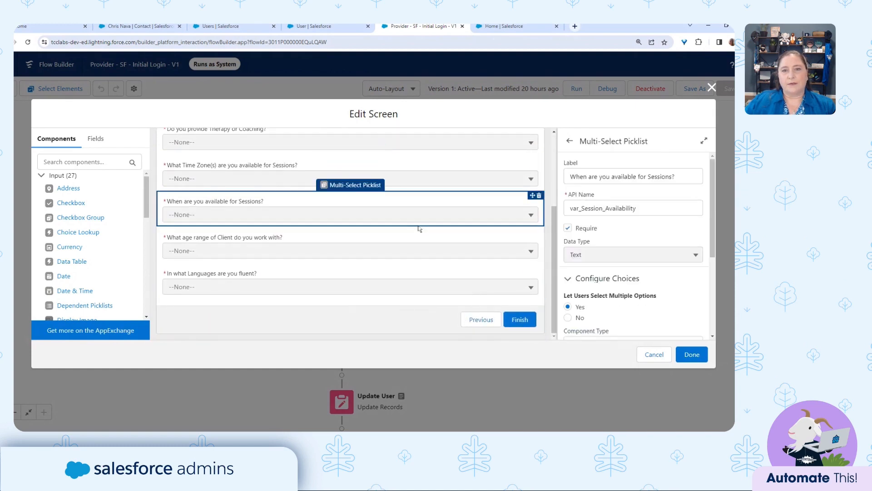
pyautogui.scroll(-3, 560, 267)
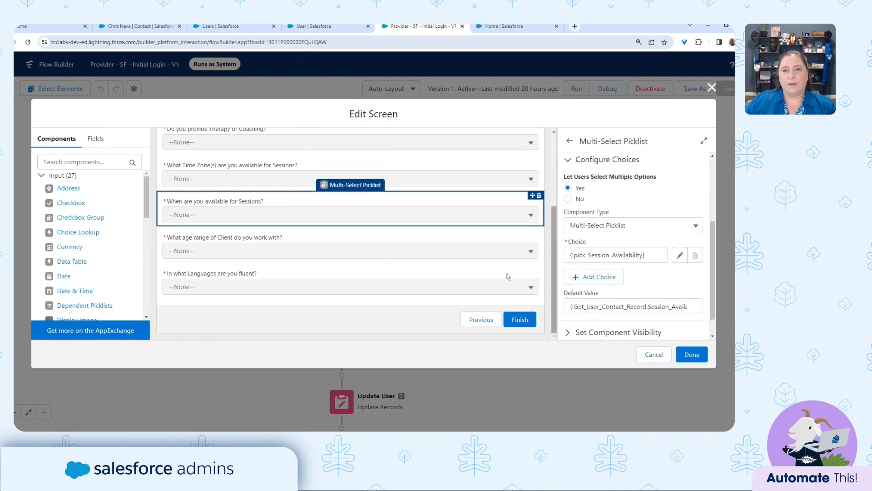
pyautogui.click(436, 240)
pyautogui.scroll(-5, 633, 291)
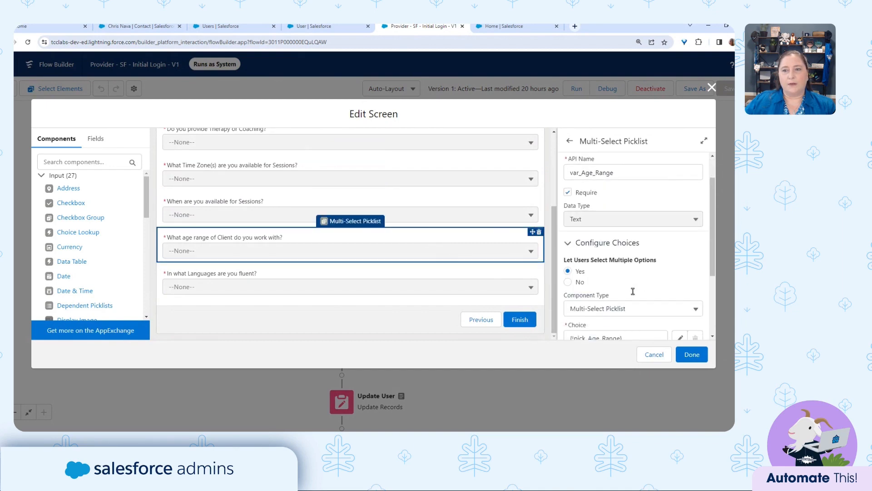
pyautogui.click(490, 292)
pyautogui.scroll(-3, 591, 291)
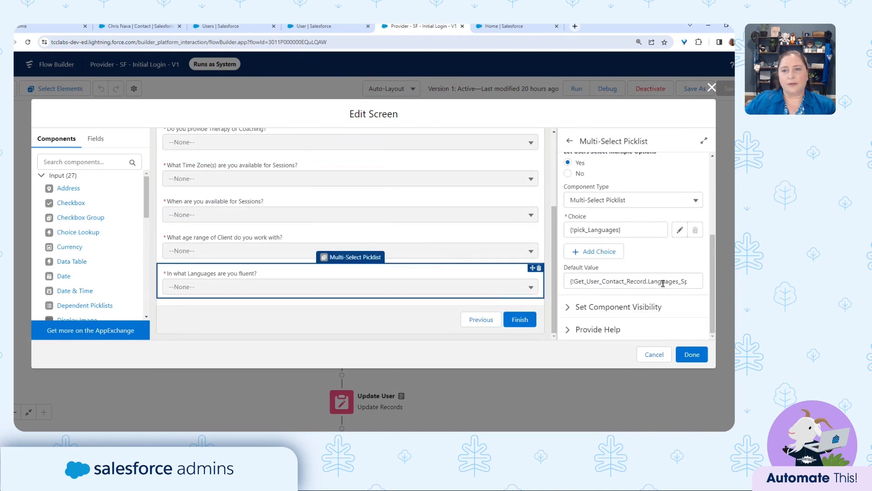
pyautogui.click(655, 355)
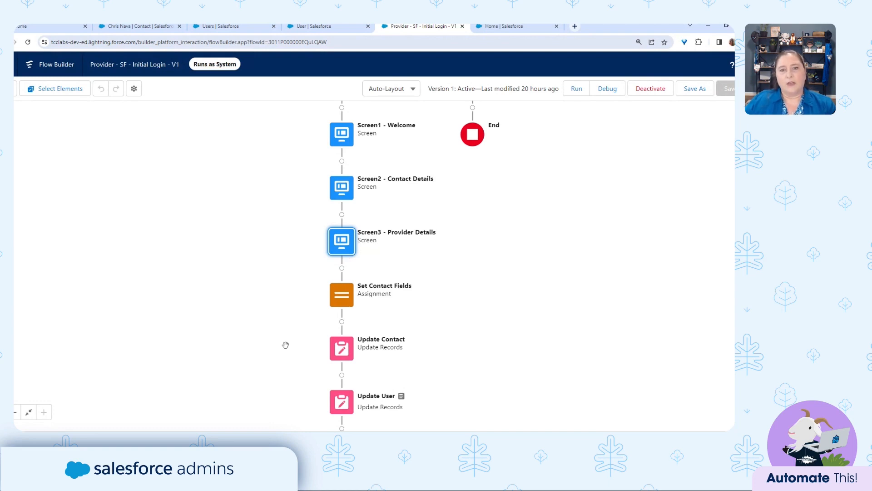
pyautogui.moveTo(286, 345); pyautogui.dragTo(309, 246)
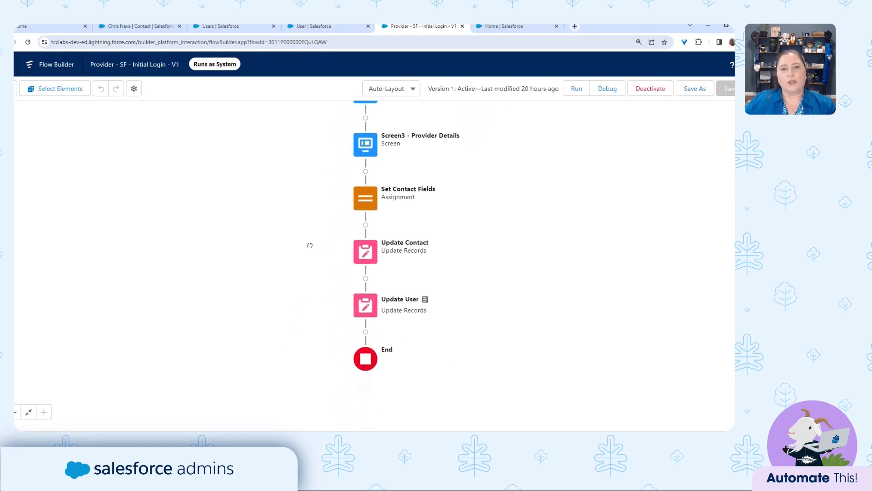
pyautogui.doubleClick(368, 200)
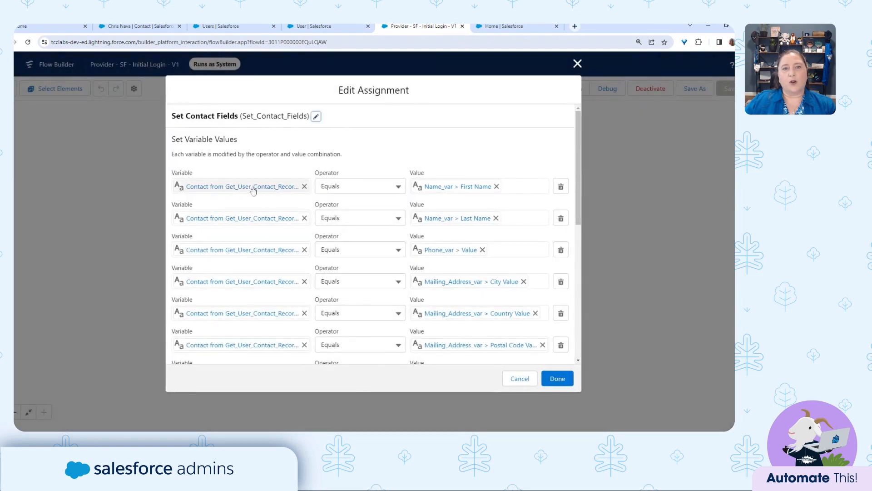
pyautogui.click(270, 194)
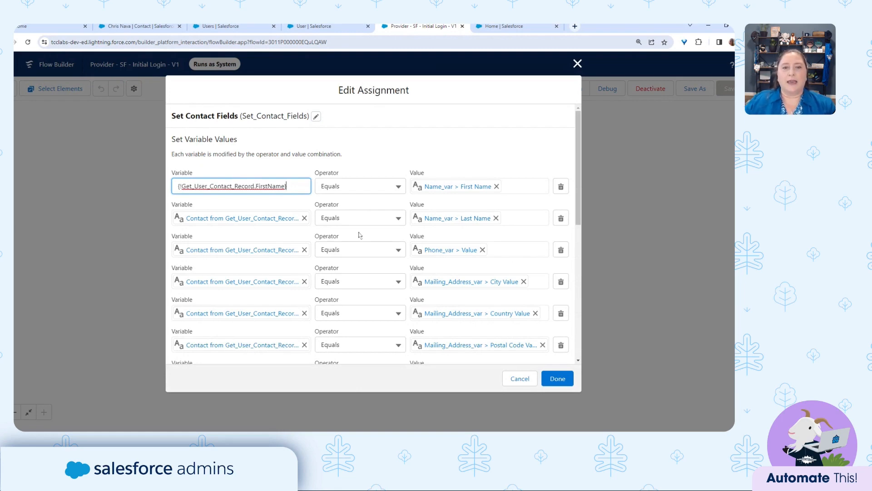
pyautogui.scroll(-3, 310, 262)
pyautogui.scroll(-4, 311, 262)
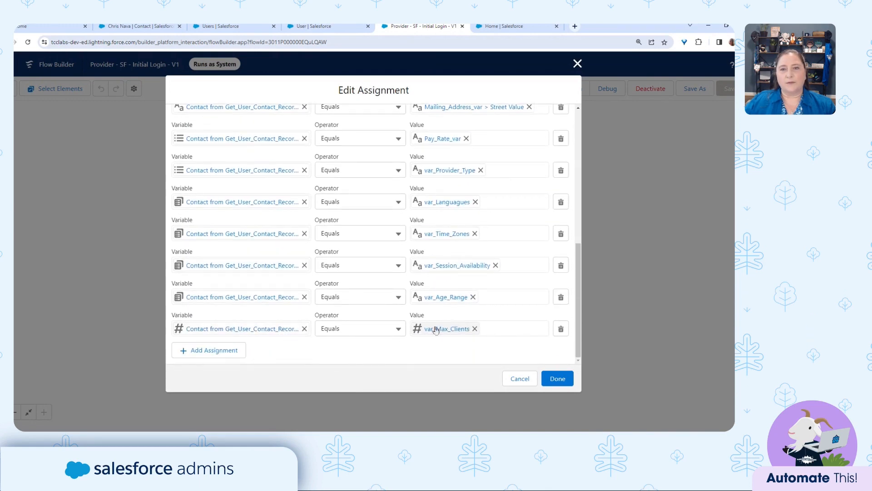
pyautogui.click(514, 383)
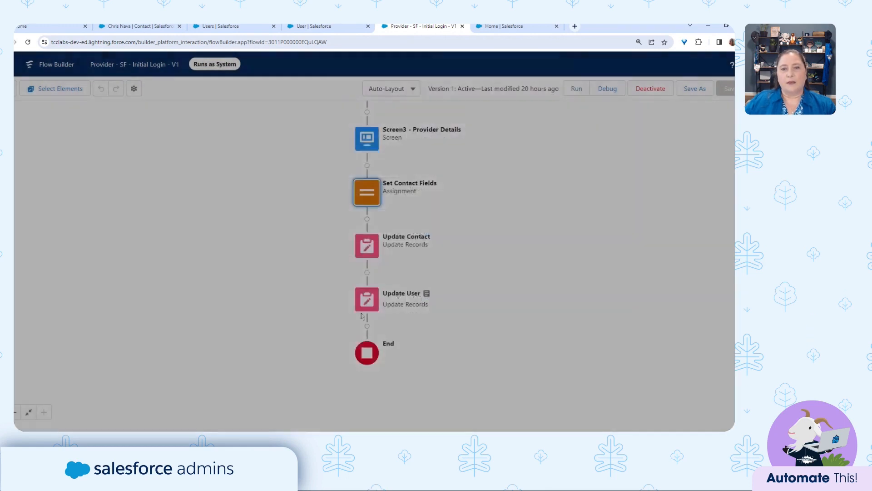
pyautogui.doubleClick(372, 249)
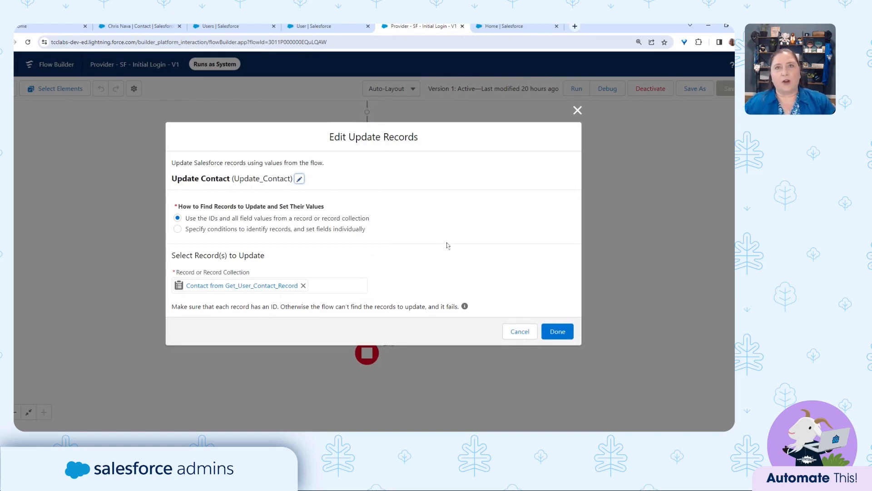
pyautogui.click(518, 332)
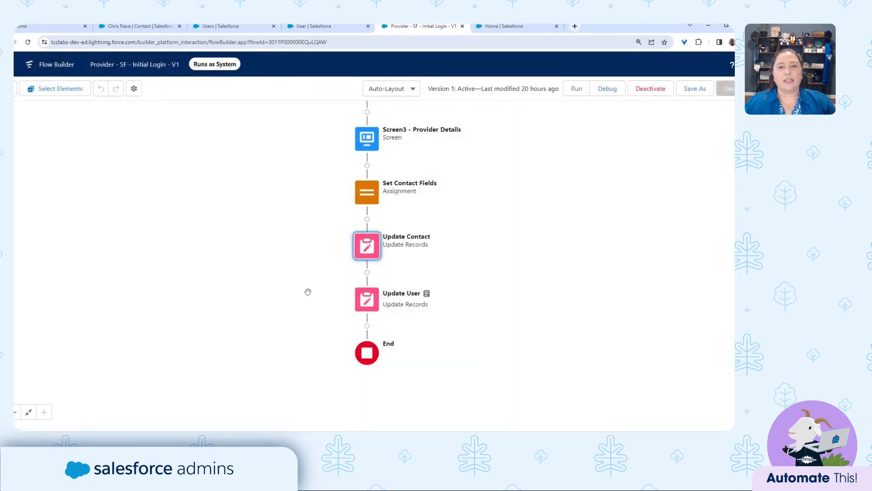
pyautogui.doubleClick(367, 311)
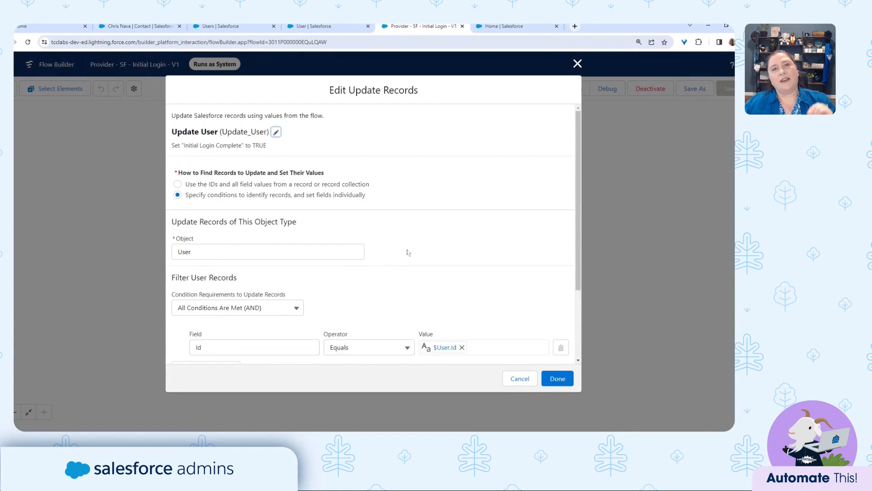
pyautogui.scroll(-2, 409, 284)
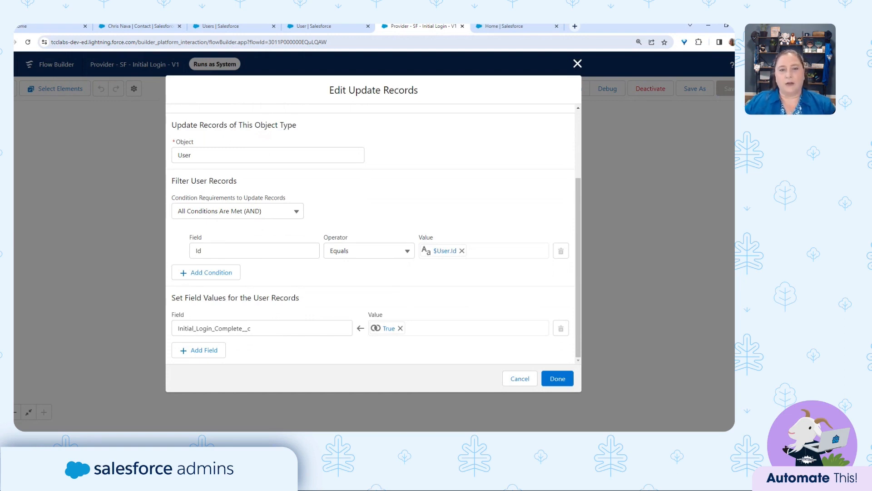
pyautogui.click(518, 381)
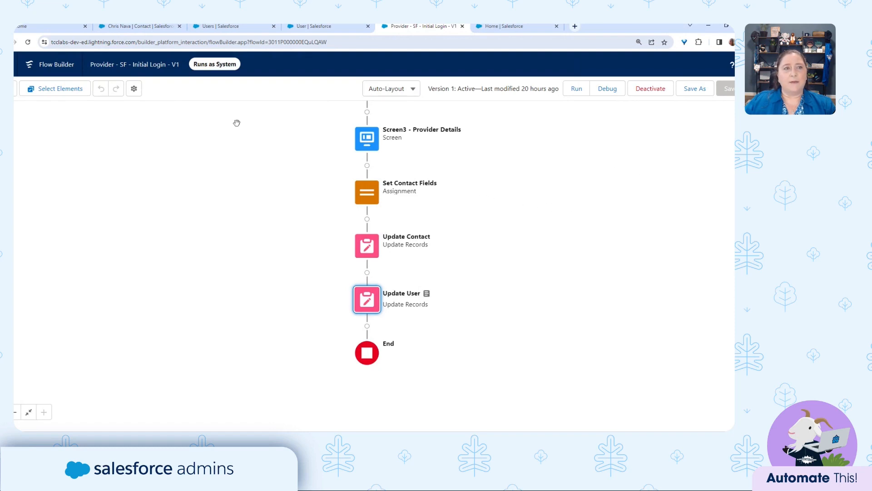
# Verify the flow runs in System Context Without Sharing—Access All Data, then cancel version properties.
pyautogui.click(134, 89)
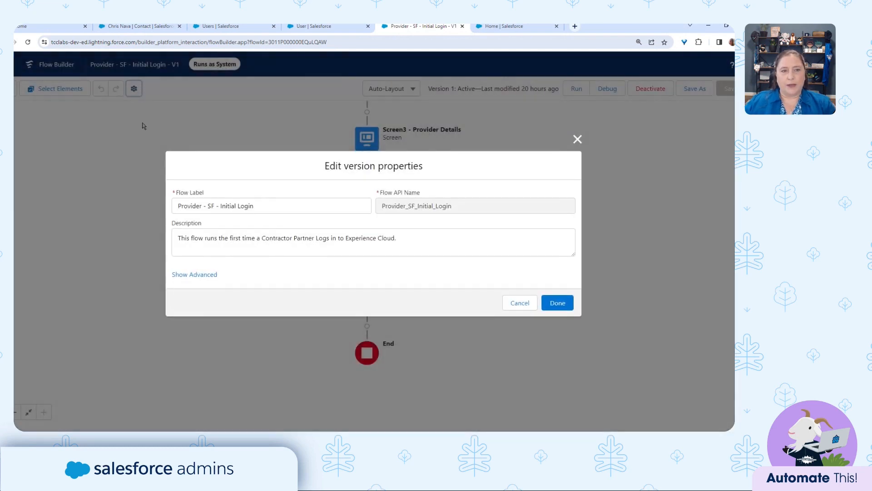
pyautogui.click(205, 274)
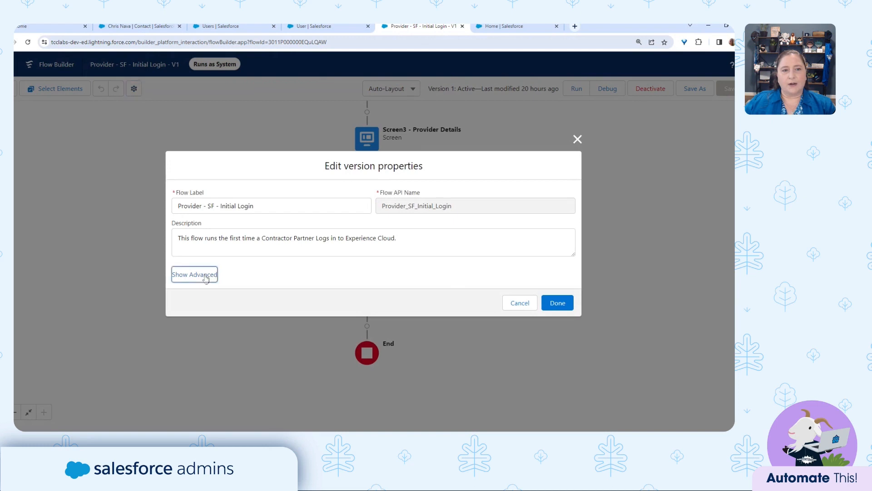
pyautogui.moveTo(173, 227); pyautogui.dragTo(229, 229)
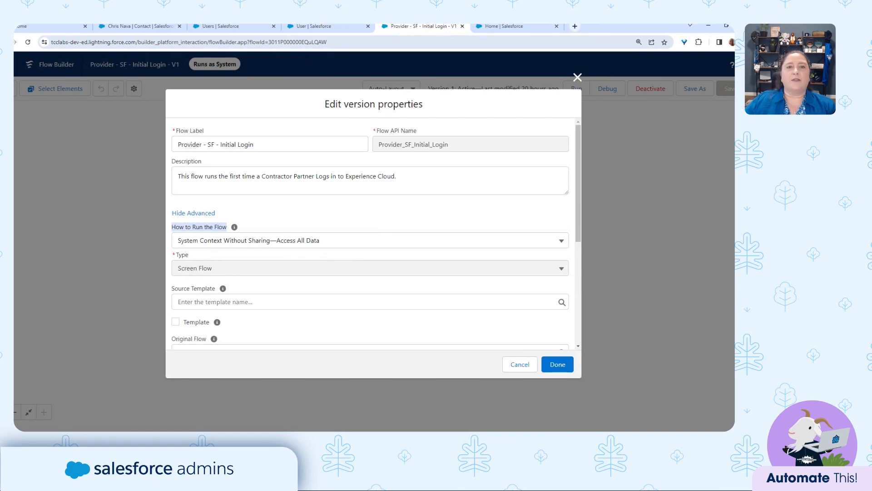
pyautogui.scroll(-3, 390, 268)
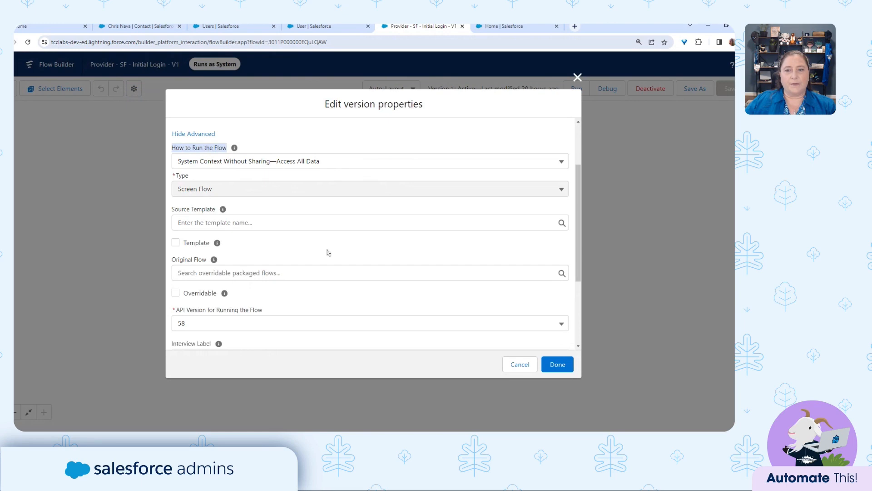
pyautogui.click(520, 364)
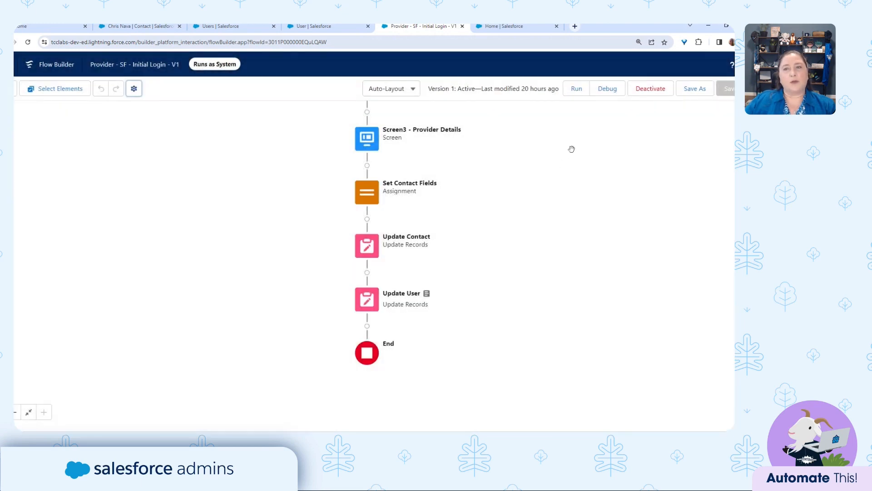
# Set up a debug run with Run flow as another user, selecting the provider user.
pyautogui.click(605, 91)
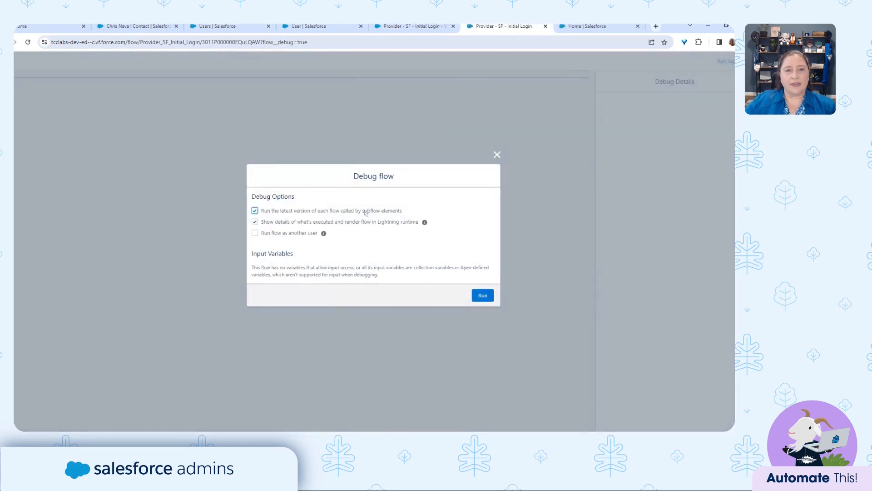
pyautogui.moveTo(262, 234); pyautogui.dragTo(319, 236)
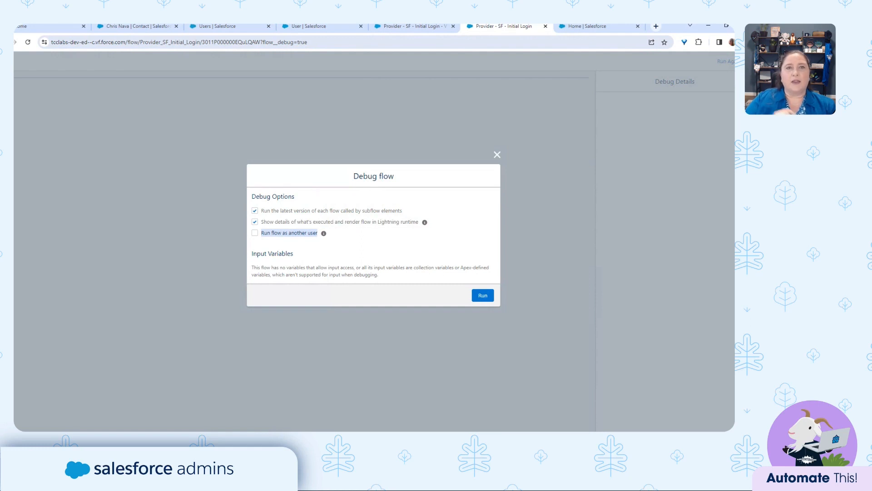
pyautogui.click(255, 234)
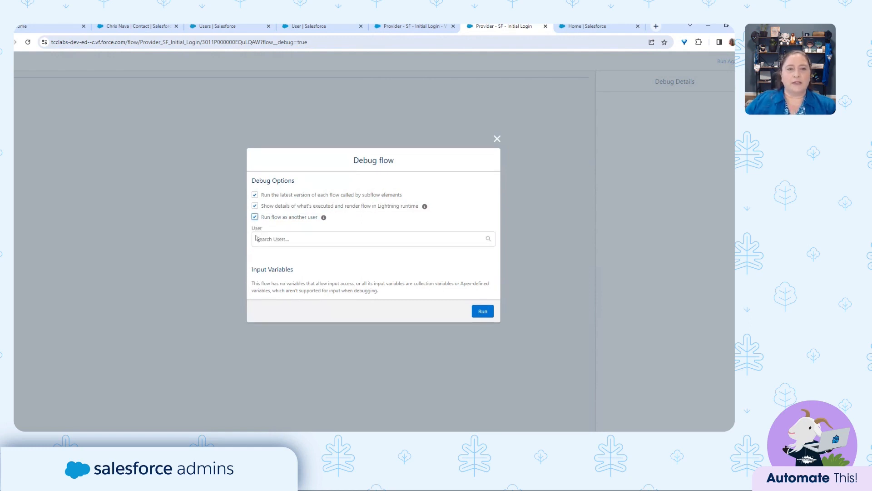
pyautogui.click(281, 239)
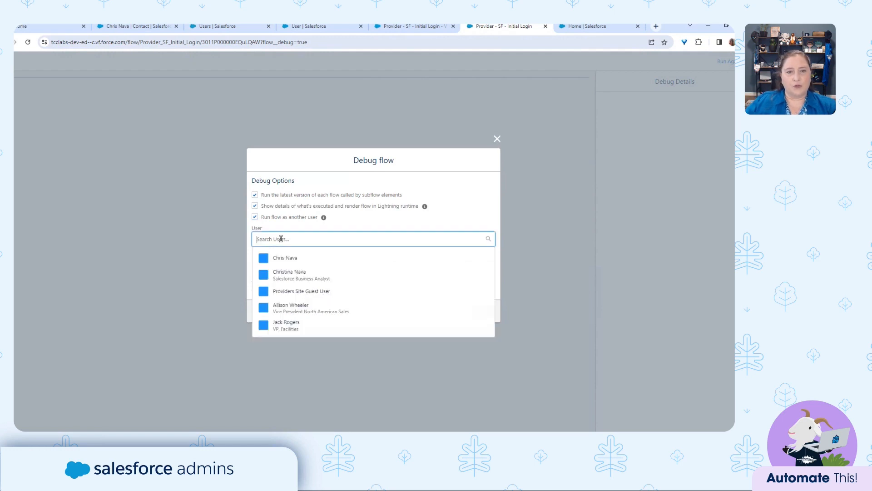
pyautogui.click(309, 258)
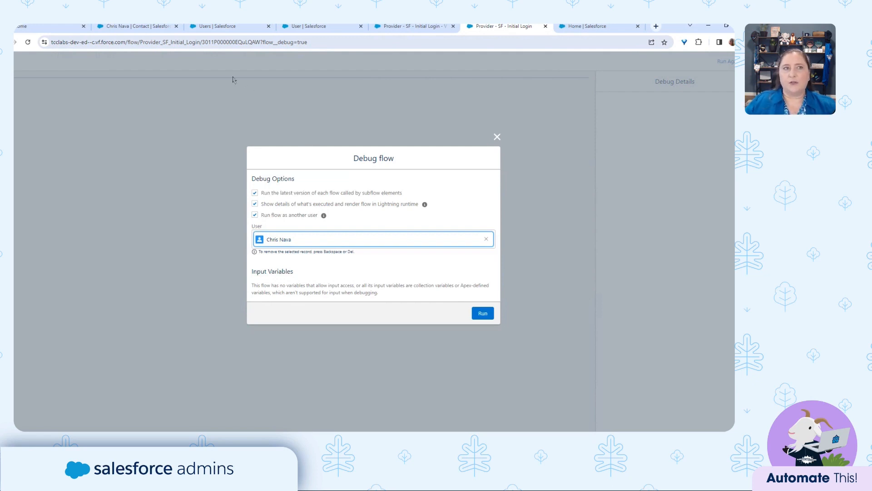
pyautogui.click(217, 27)
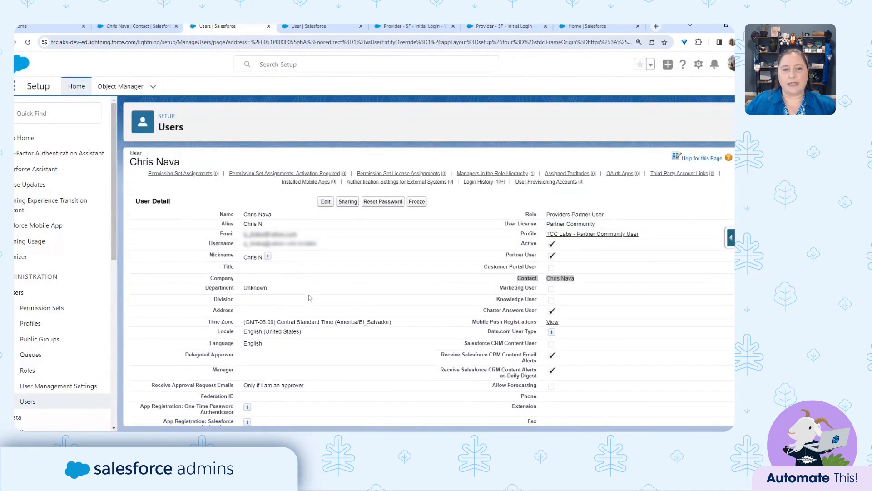
pyautogui.scroll(-4, 309, 298)
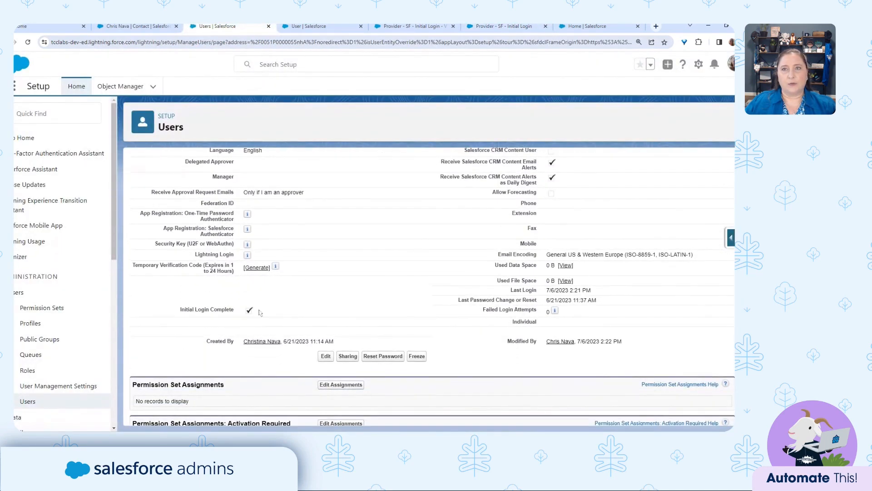
pyautogui.click(584, 26)
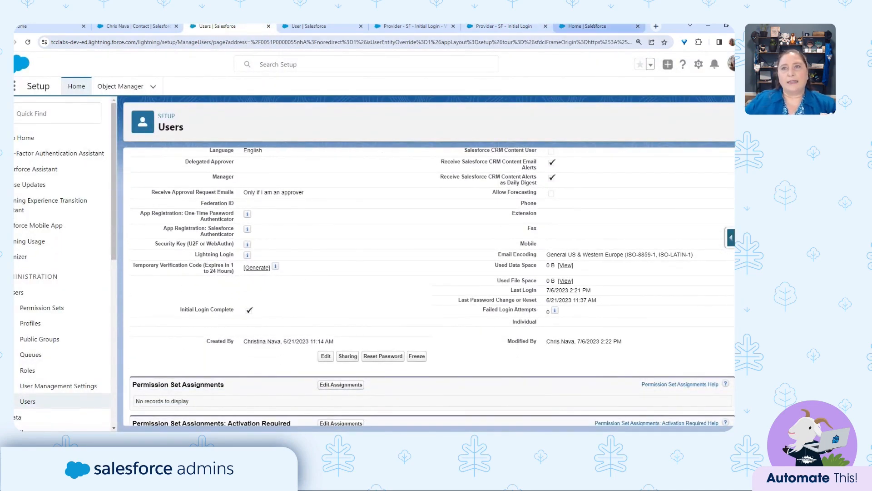
pyautogui.click(500, 29)
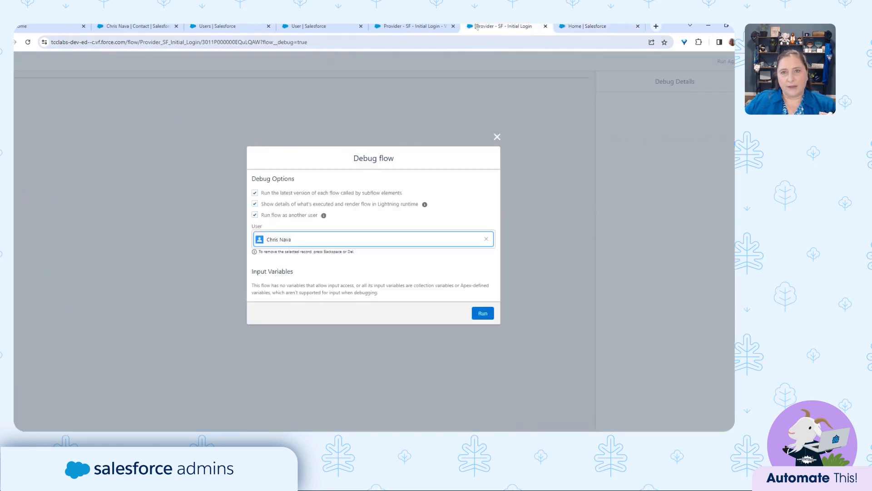
# Run the debug, review the contact lookup and Initial Login Complete decision, then close it.
pyautogui.click(484, 317)
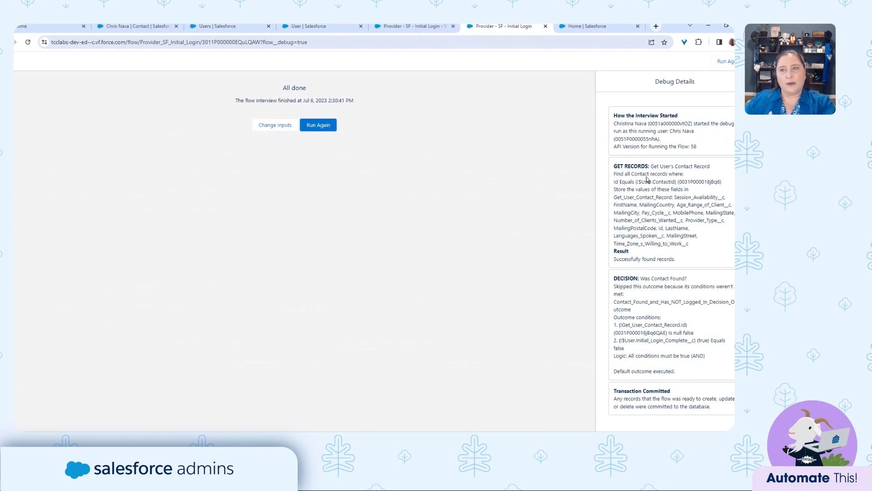
pyautogui.moveTo(650, 165); pyautogui.dragTo(695, 259)
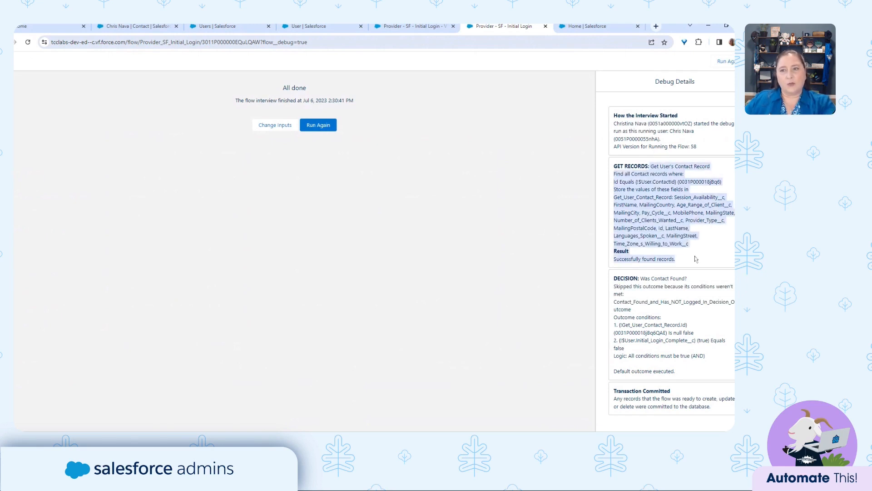
pyautogui.moveTo(640, 278); pyautogui.dragTo(714, 363)
pyautogui.click(637, 331)
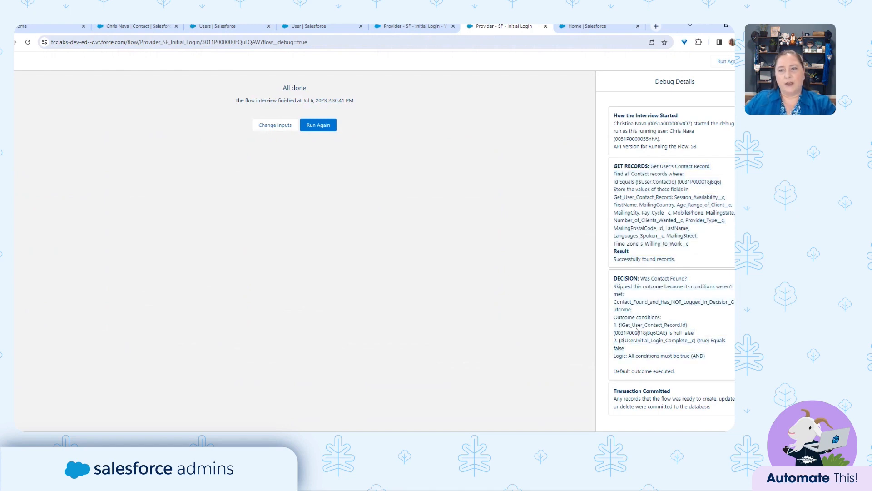
pyautogui.moveTo(619, 324); pyautogui.dragTo(692, 328)
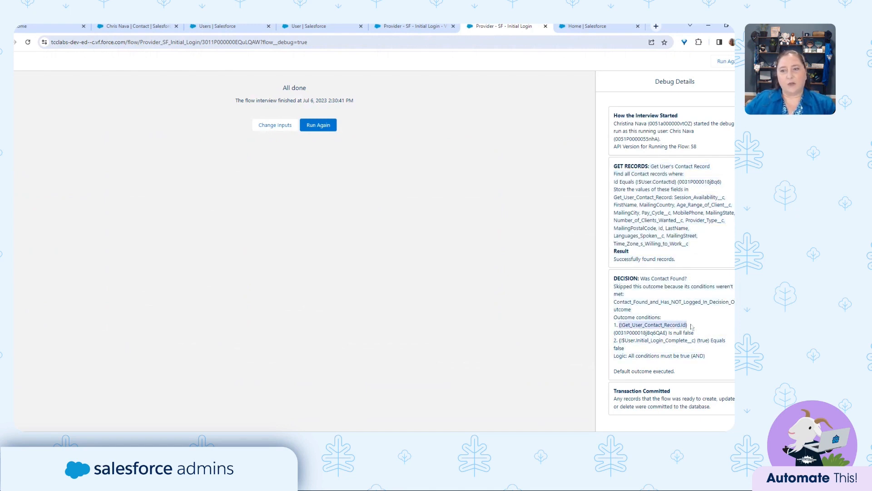
pyautogui.moveTo(635, 339); pyautogui.dragTo(697, 340)
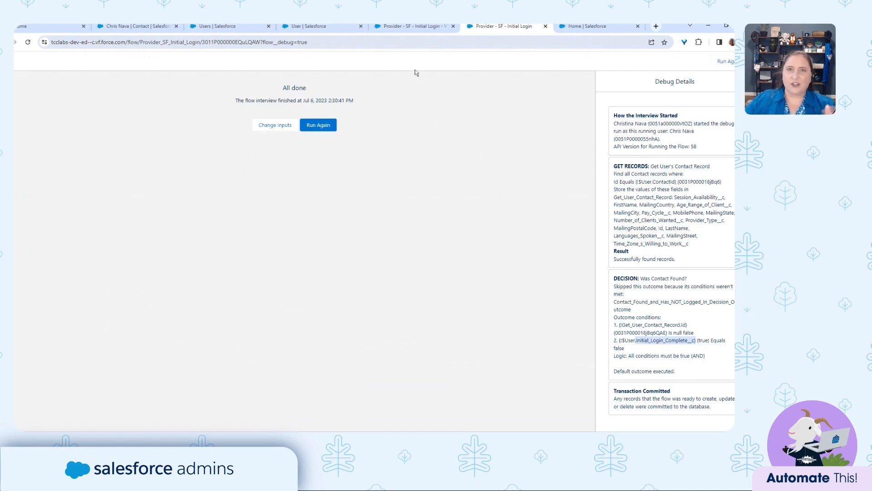
pyautogui.click(546, 27)
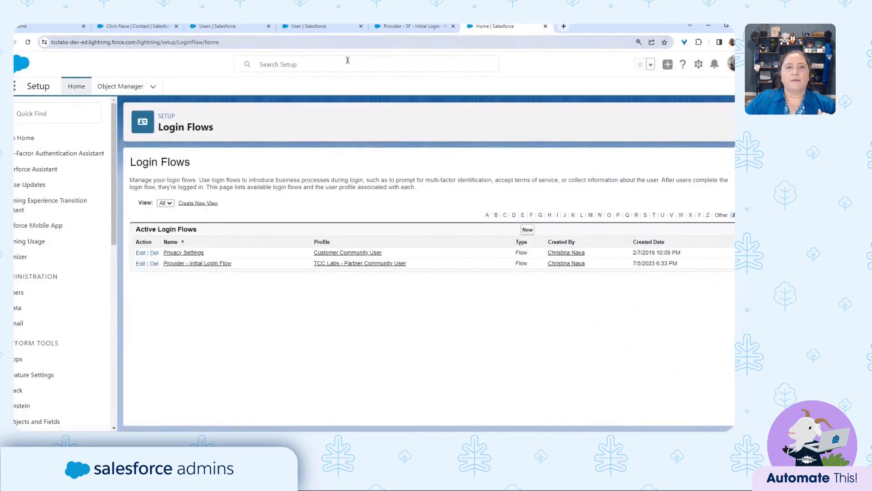
# Uncheck Initial Login Complete on the provider user's record and save.
pyautogui.click(293, 26)
pyautogui.click(222, 26)
pyautogui.scroll(3, 341, 231)
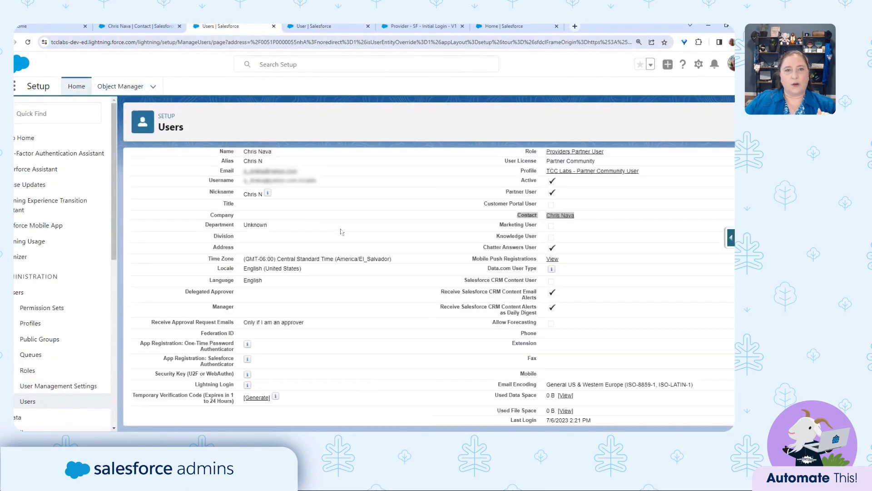
pyautogui.click(324, 168)
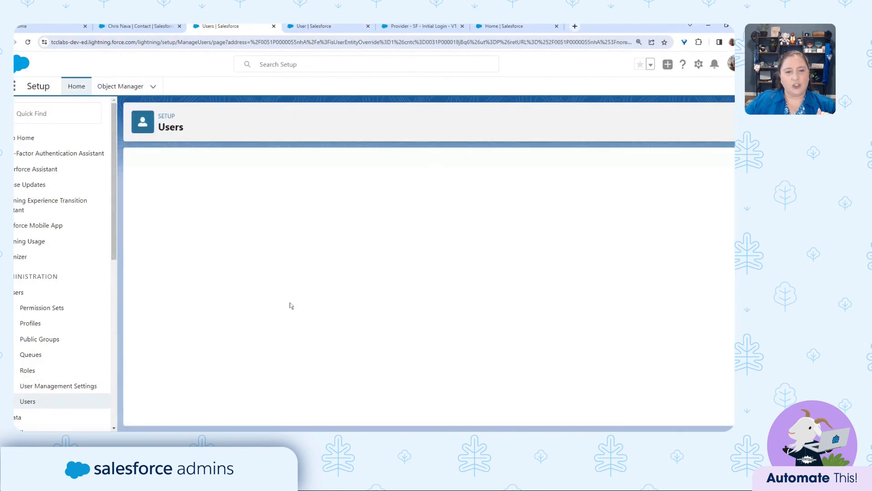
pyautogui.scroll(-10, 292, 306)
pyautogui.click(253, 354)
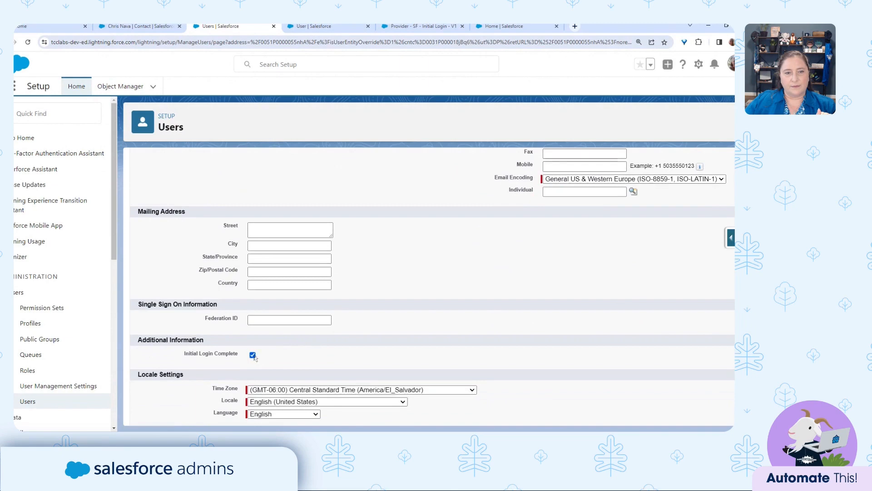
pyautogui.scroll(10, 254, 358)
pyautogui.click(325, 190)
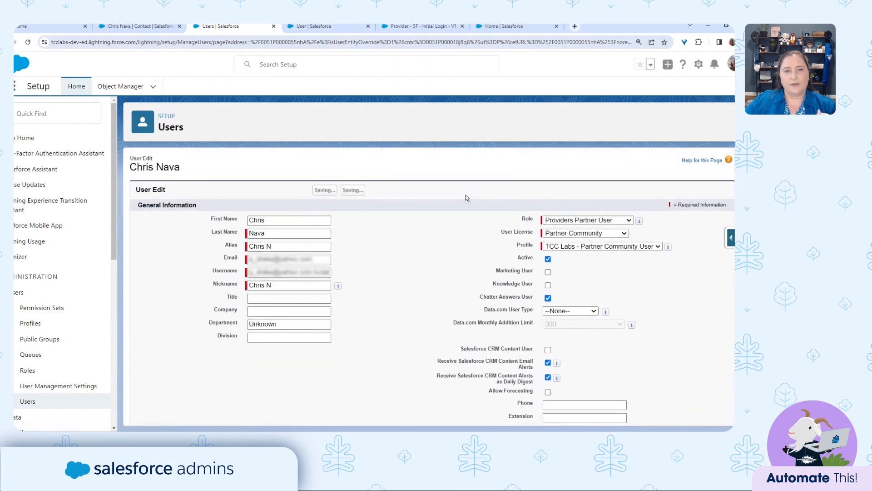
# Start a new debug run of the login flow from Flow Builder.
pyautogui.click(426, 28)
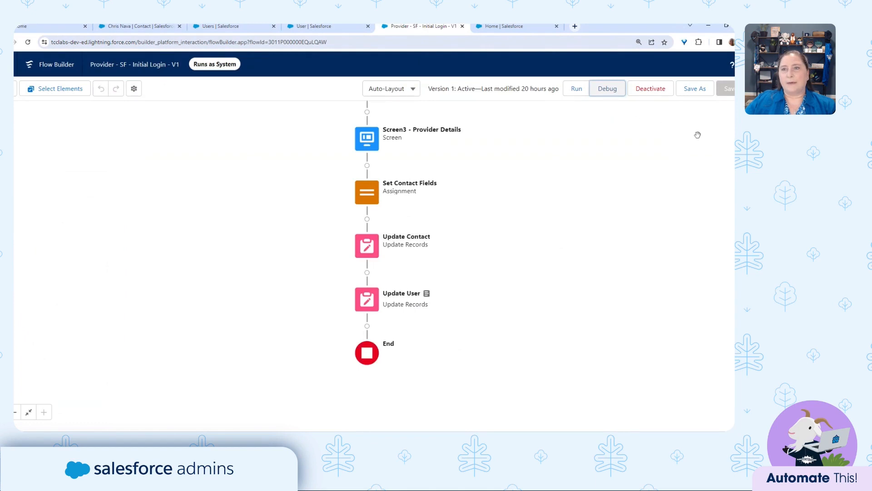
pyautogui.click(608, 90)
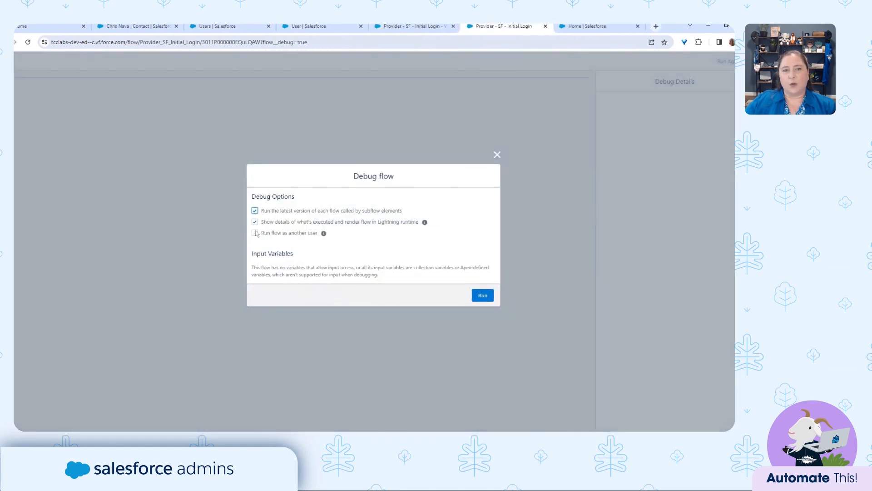
pyautogui.moveTo(256, 233); pyautogui.dragTo(257, 237)
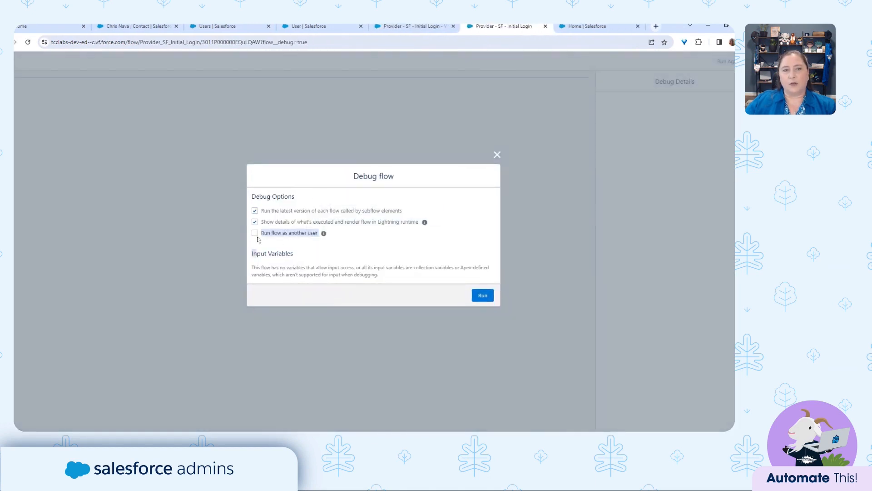
# Start a debug run of the login flow as the provider user.
pyautogui.click(255, 233)
pyautogui.click(281, 239)
pyautogui.click(295, 256)
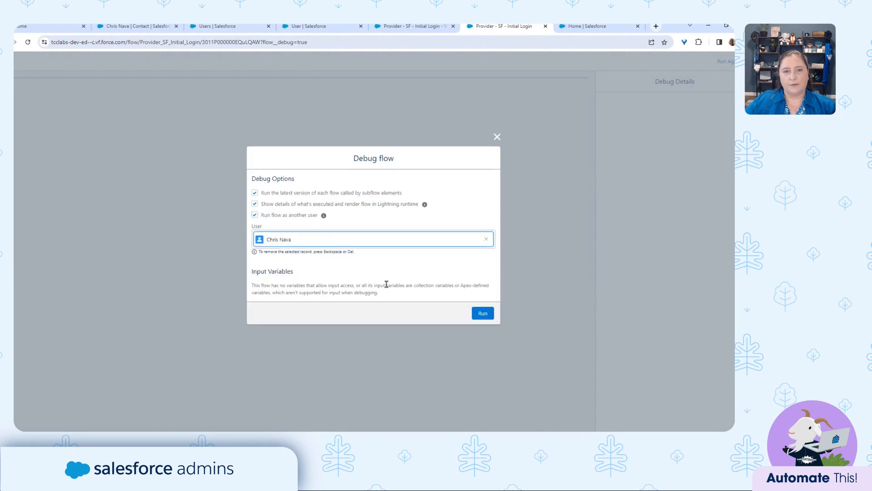
pyautogui.click(482, 317)
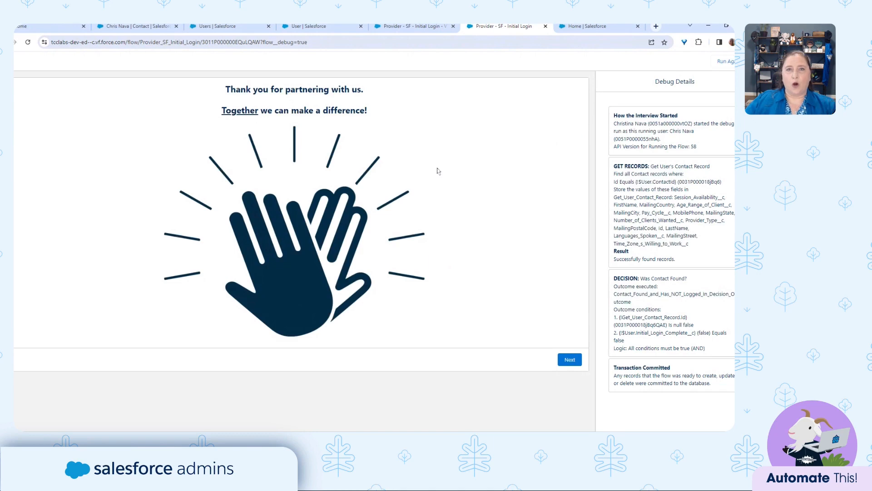
# Advance through the verification and Contractor Details screens to All done, then close the debug tab.
pyautogui.click(569, 359)
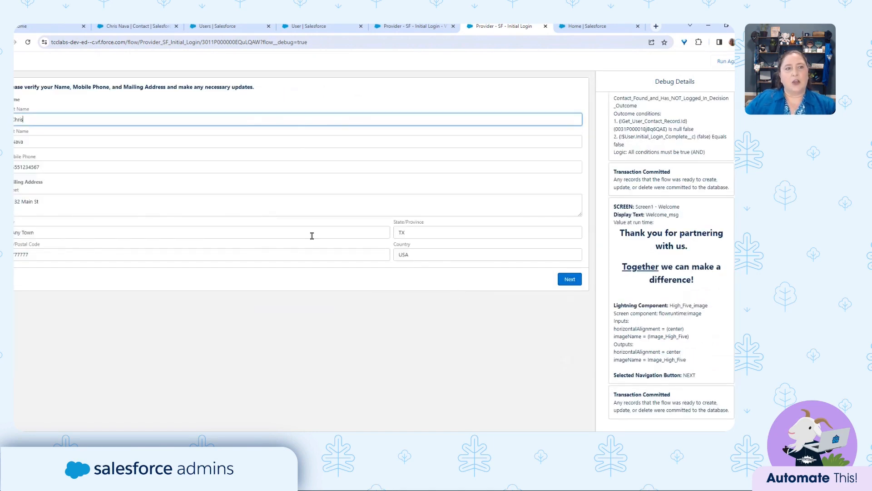
pyautogui.moveTo(67, 202); pyautogui.dragTo(15, 201)
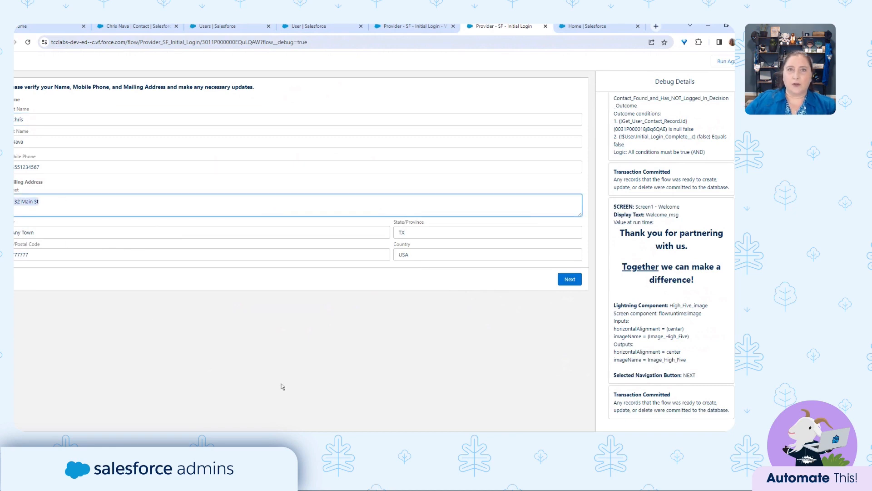
pyautogui.click(569, 279)
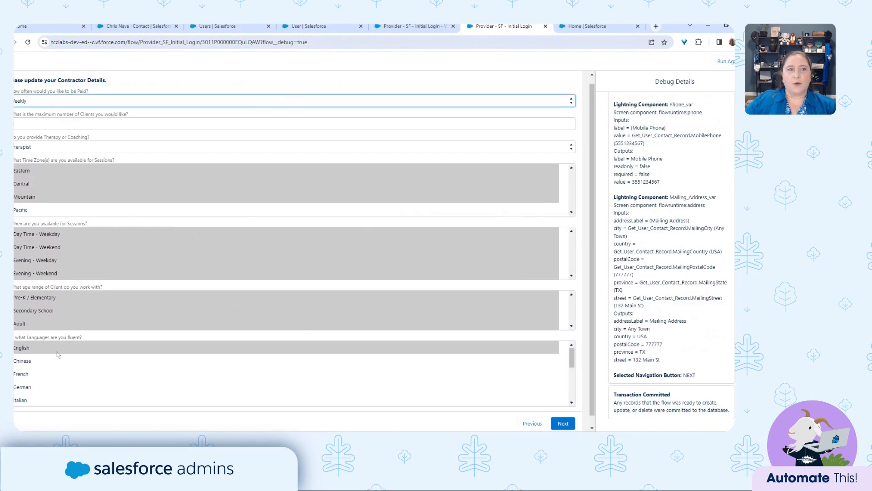
pyautogui.click(563, 425)
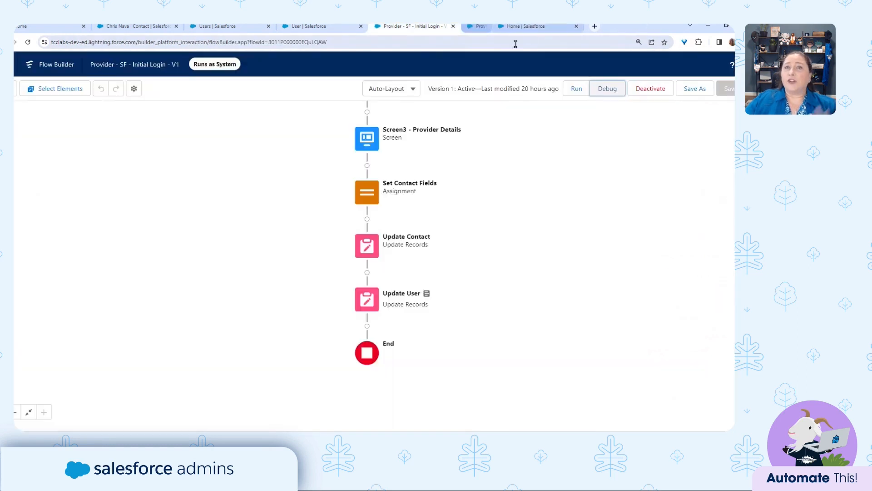
pyautogui.click(545, 26)
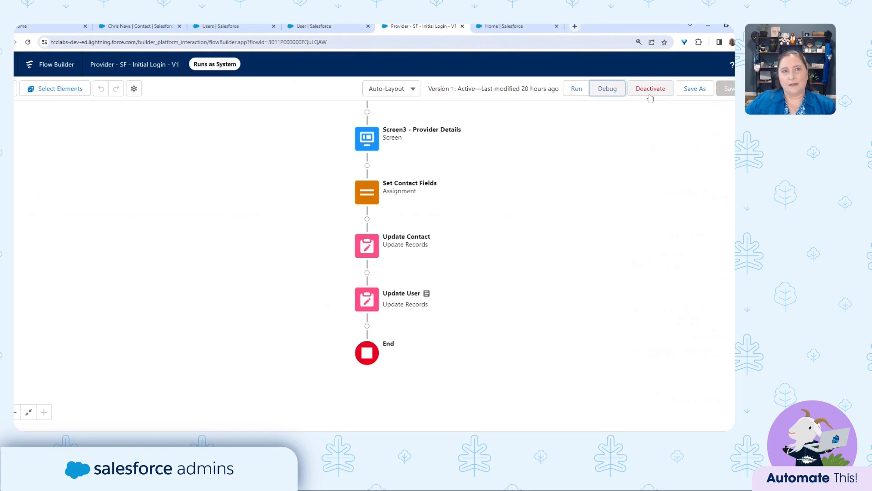
# Go to the Setup tab and find the Login Flows page via Quick Find 'login flow'.
pyautogui.click(531, 30)
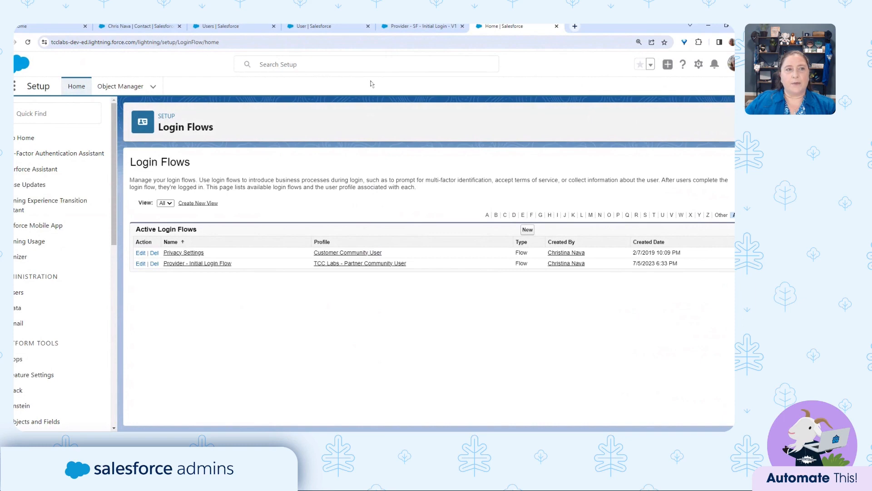
pyautogui.click(80, 112)
pyautogui.write('login')
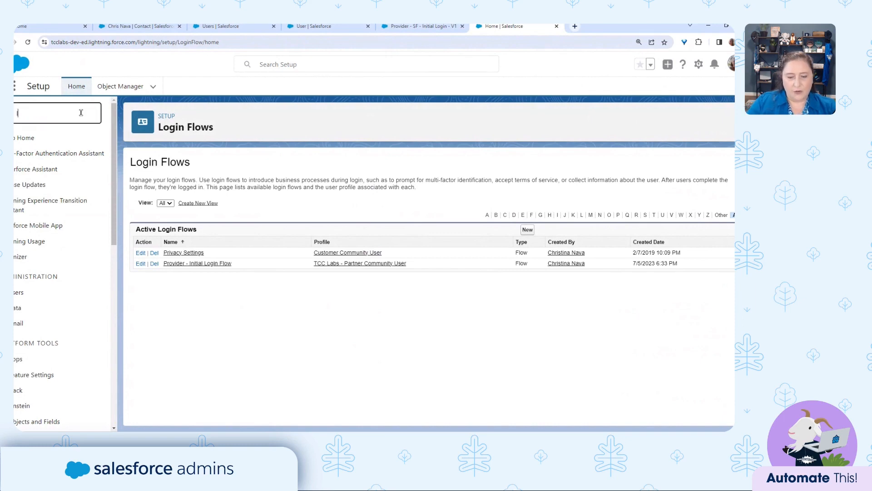
pyautogui.write(' flow')
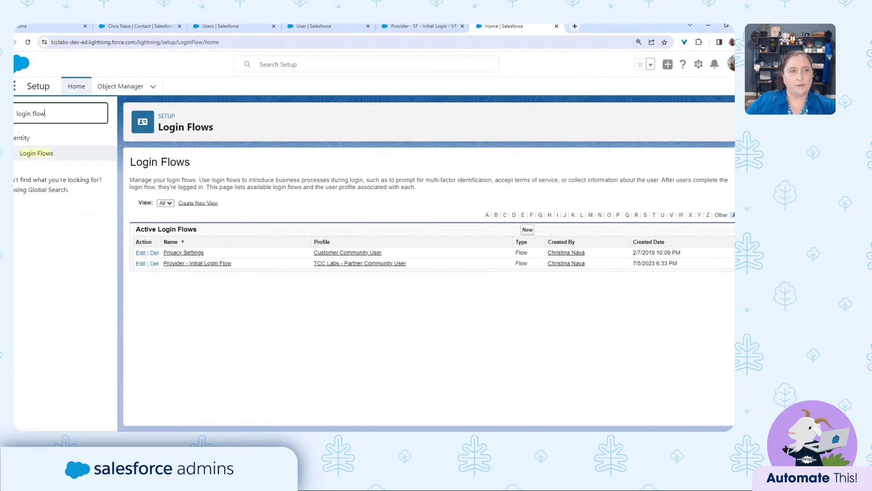
pyautogui.click(34, 153)
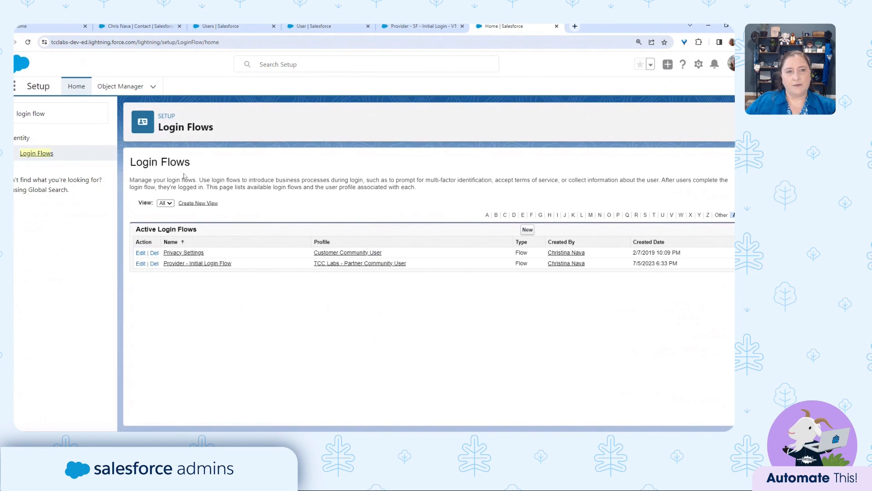
# Start a new Flow-type login flow, cancel it, and open Provider - Initial Login Flow instead.
pyautogui.click(527, 230)
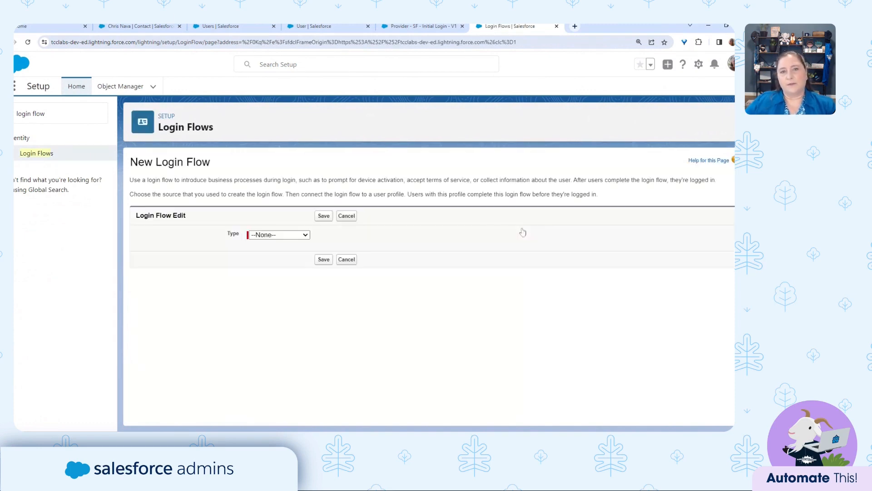
pyautogui.click(276, 244)
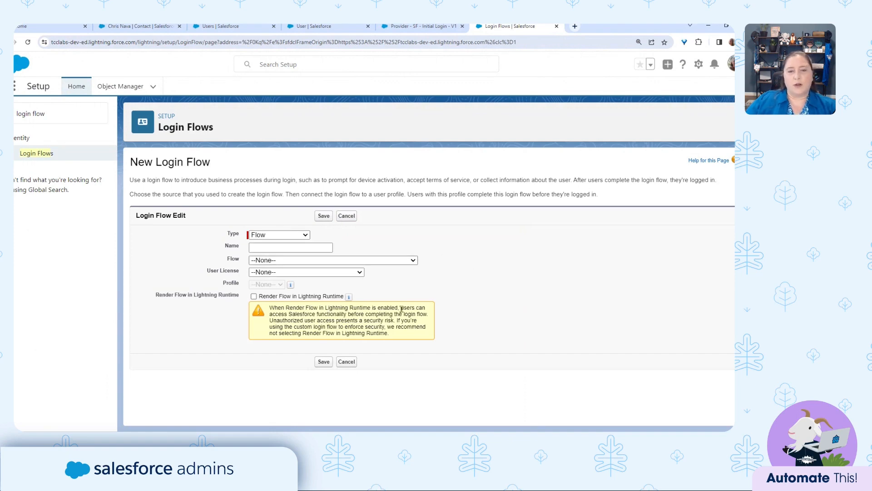
pyautogui.click(347, 362)
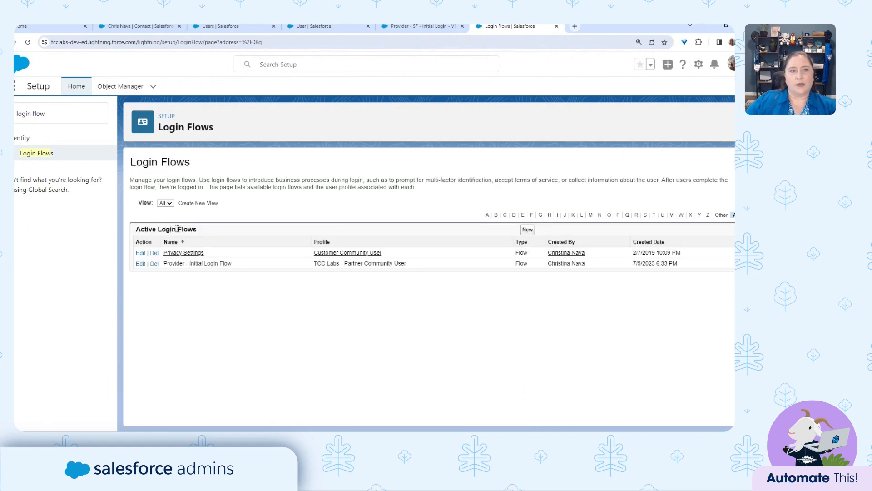
pyautogui.click(210, 264)
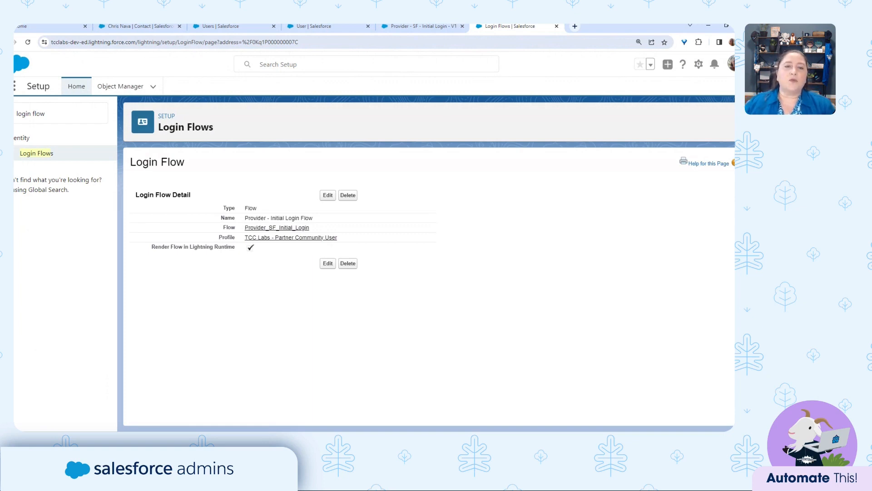
pyautogui.click(331, 197)
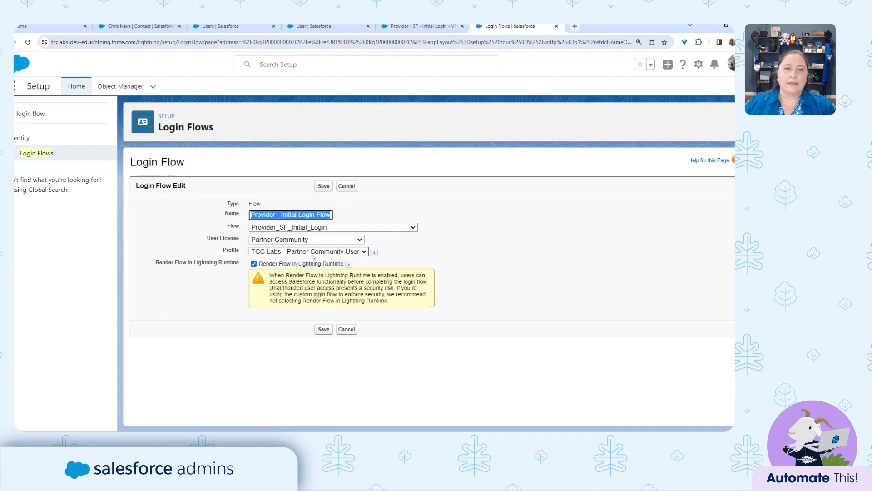
pyautogui.click(312, 257)
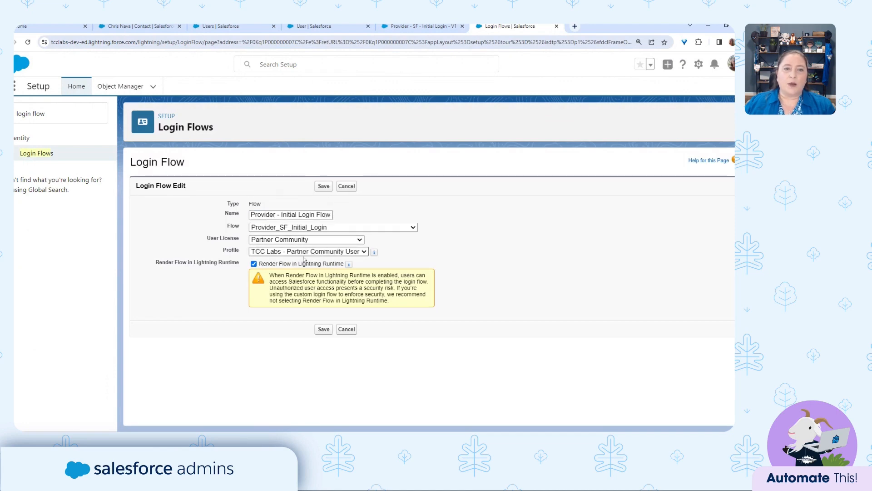
pyautogui.click(346, 330)
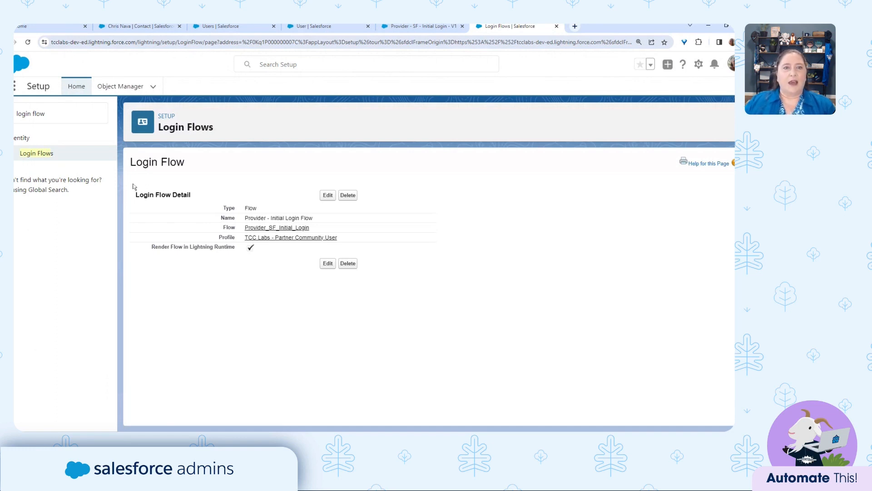
pyautogui.click(328, 195)
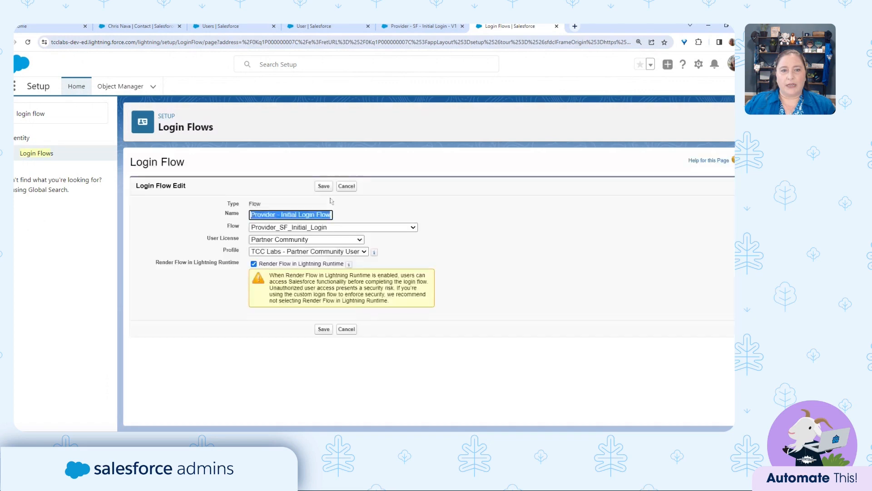
pyautogui.moveTo(208, 239); pyautogui.dragTo(243, 241)
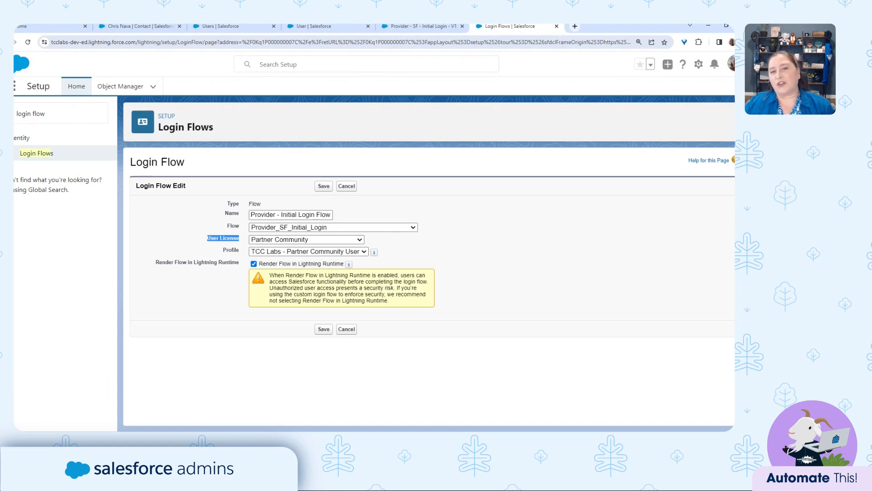
pyautogui.click(348, 330)
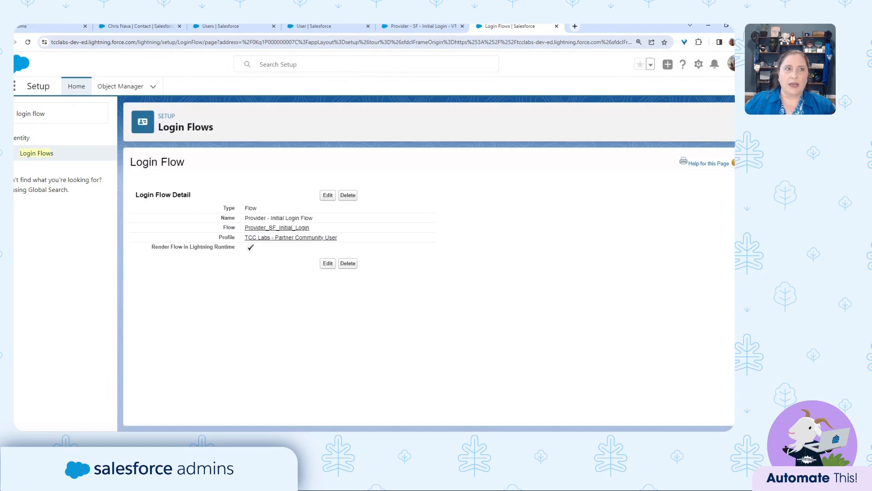
# Reload the provider user's record and scroll down to check Initial Login Complete.
pyautogui.click(242, 27)
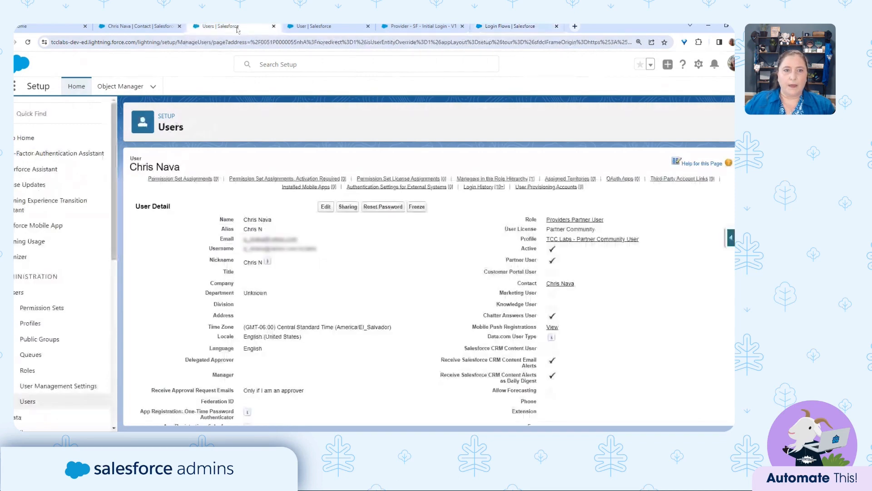
pyautogui.click(28, 42)
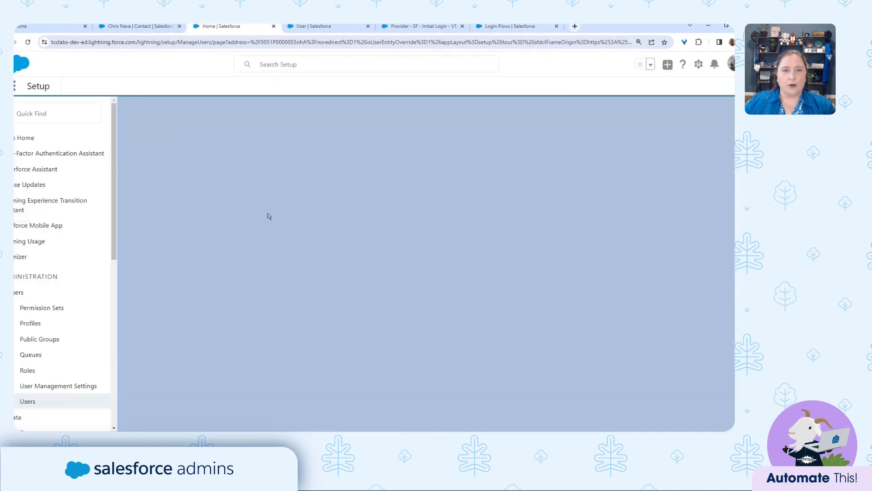
pyautogui.scroll(-5, 282, 318)
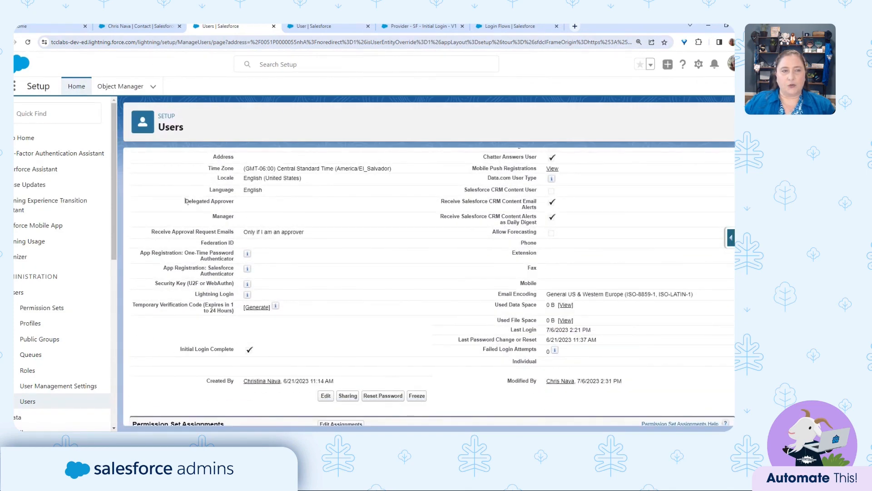
# Log out of the provider community site from the account menu.
pyautogui.click(33, 32)
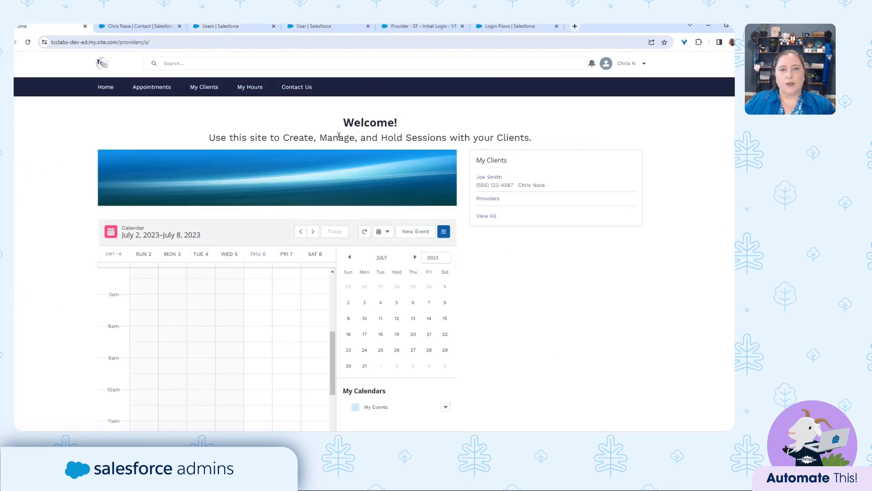
pyautogui.click(643, 64)
pyautogui.click(629, 138)
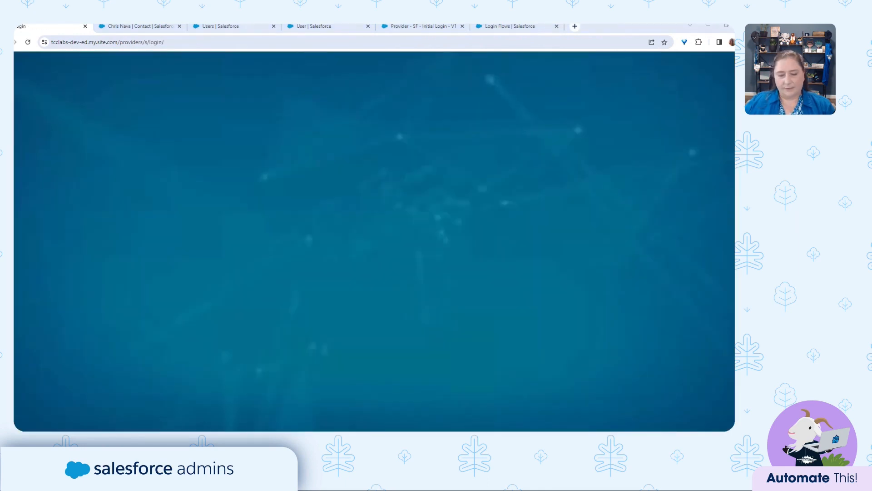
# Sign back in to the provider site with the provider's saved username and password.
pyautogui.click(357, 223)
pyautogui.hotkey('ctrl', 'v')
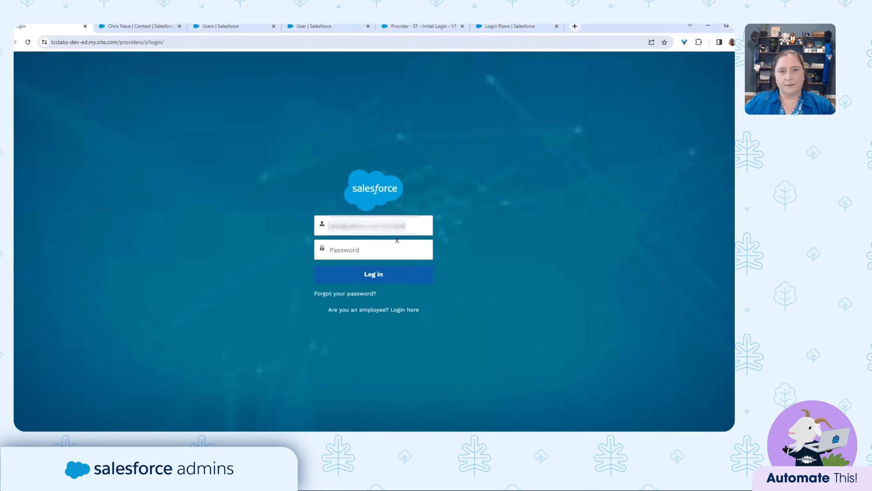
pyautogui.hotkey('alt', 'Tab')
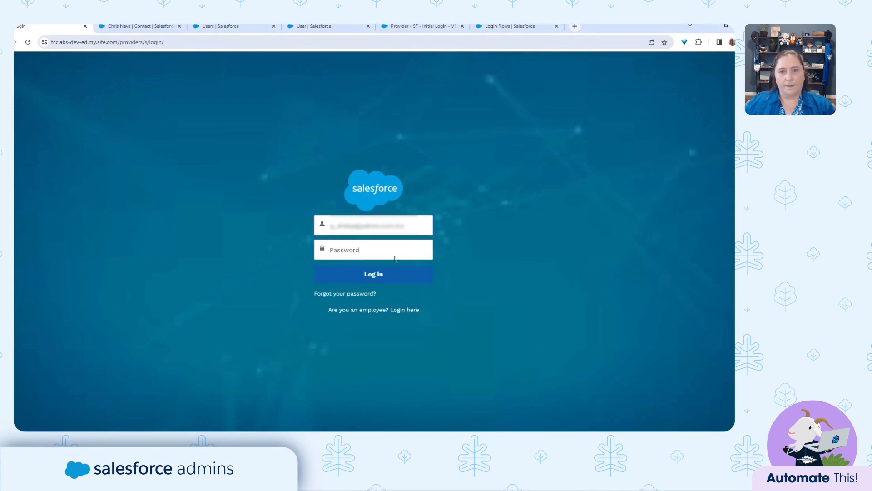
pyautogui.click(362, 249)
pyautogui.hotkey('ctrl', 'v')
pyautogui.click(390, 277)
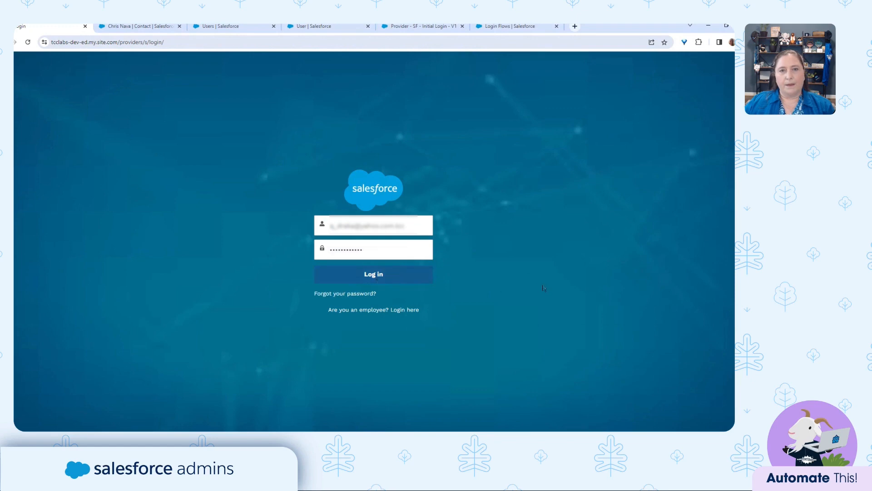
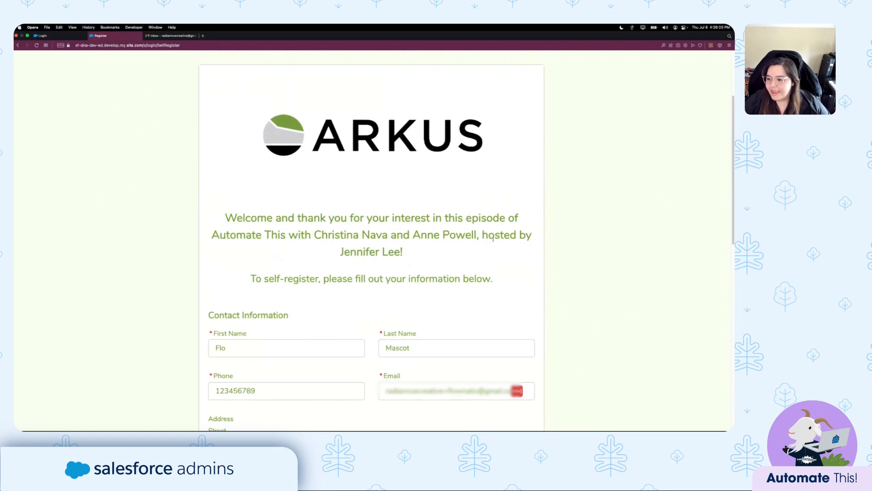
# Review the self-registration form's welcome message and fields, then submit the sign-up.
pyautogui.scroll(-1, 493, 239)
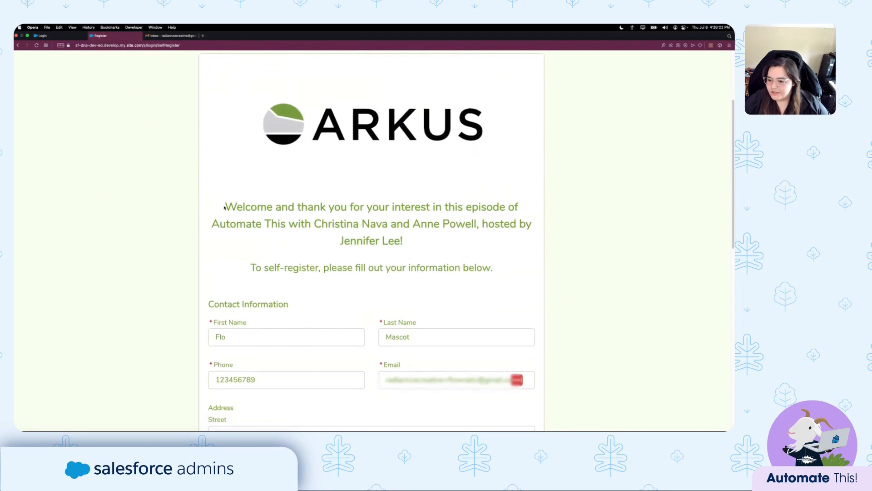
pyautogui.moveTo(225, 206); pyautogui.dragTo(410, 238)
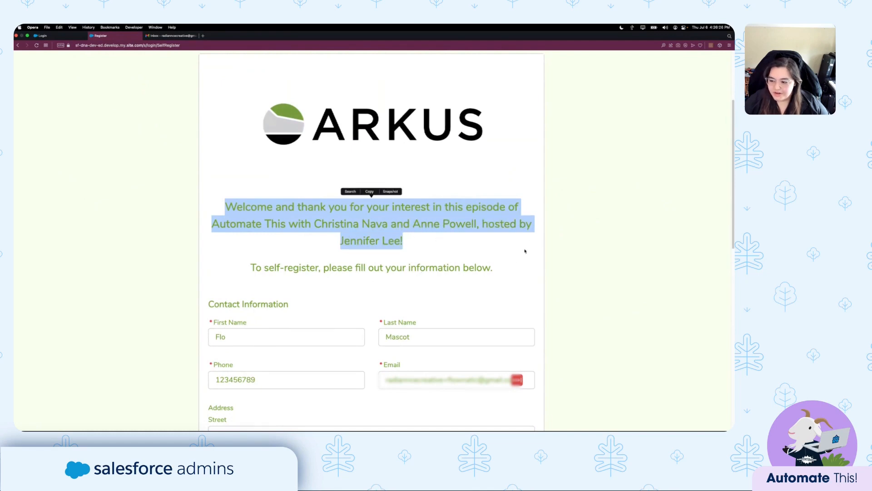
pyautogui.click(503, 207)
pyautogui.scroll(1, 502, 205)
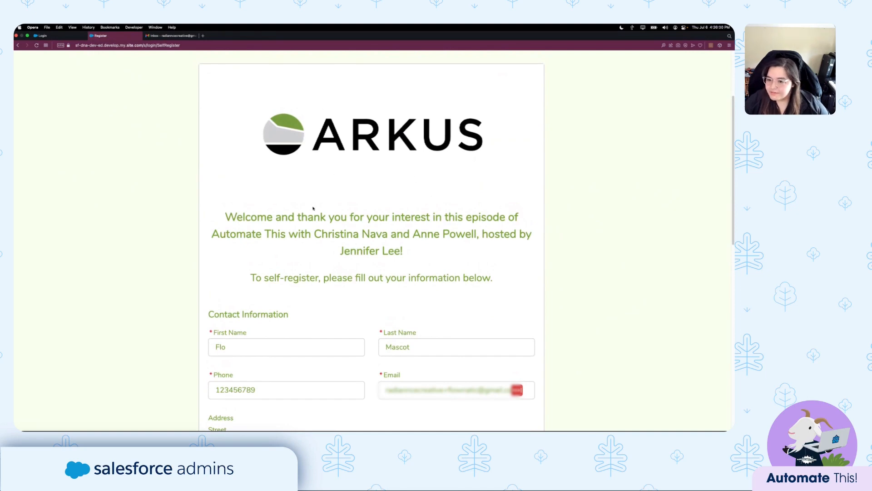
pyautogui.scroll(-6, 400, 220)
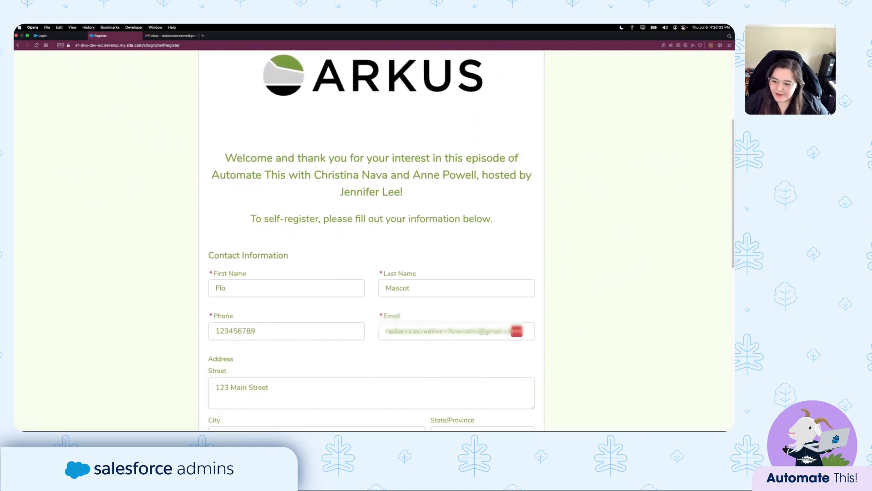
pyautogui.scroll(-2, 401, 220)
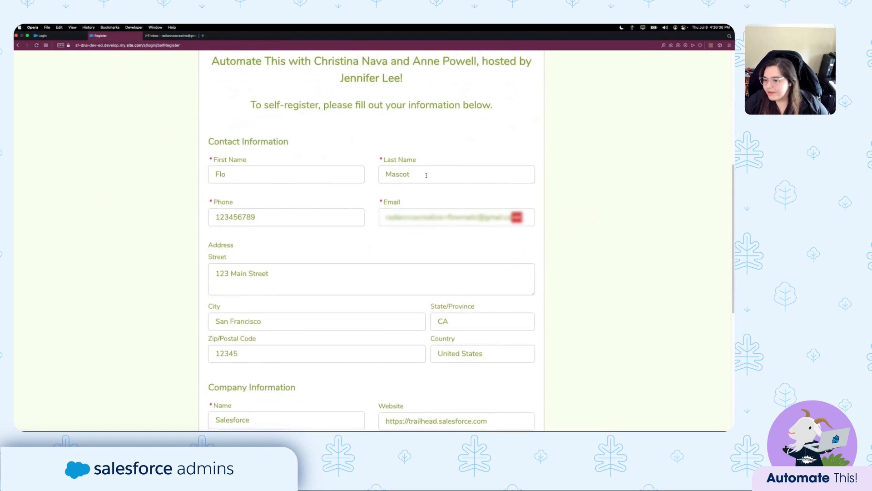
pyautogui.scroll(-1, 426, 175)
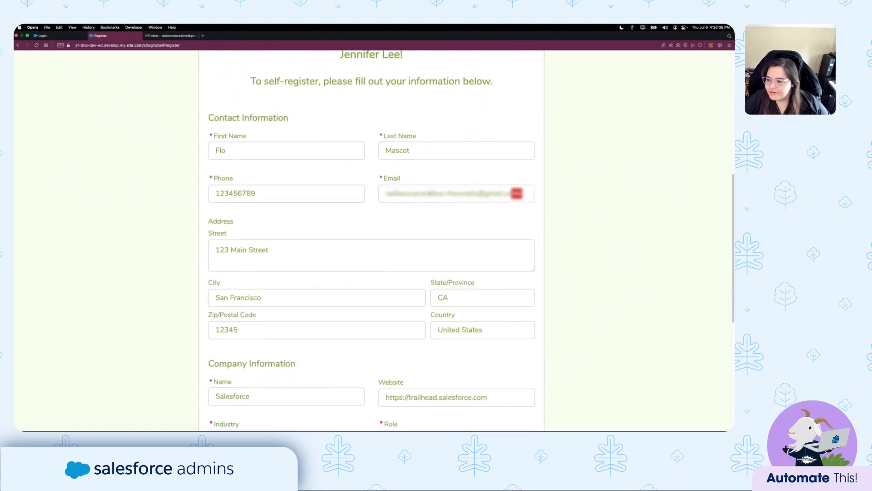
pyautogui.scroll(-2, 400, 172)
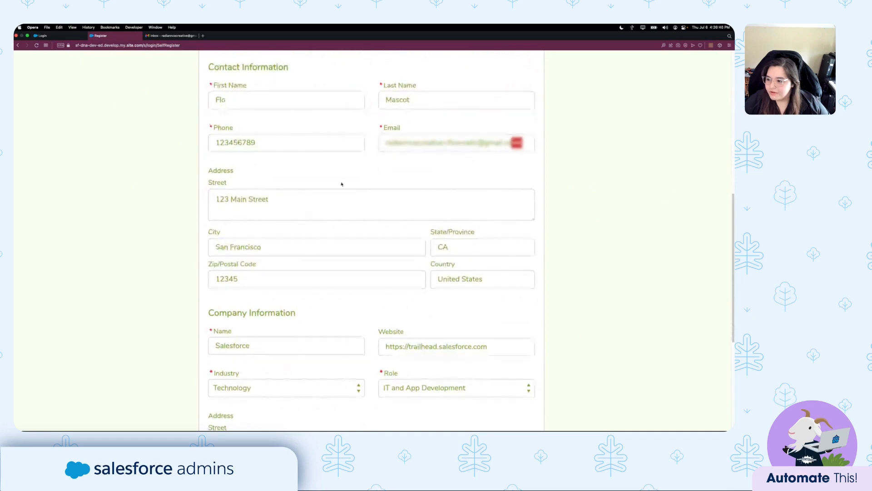
pyautogui.scroll(-4, 567, 255)
pyautogui.scroll(-3, 570, 262)
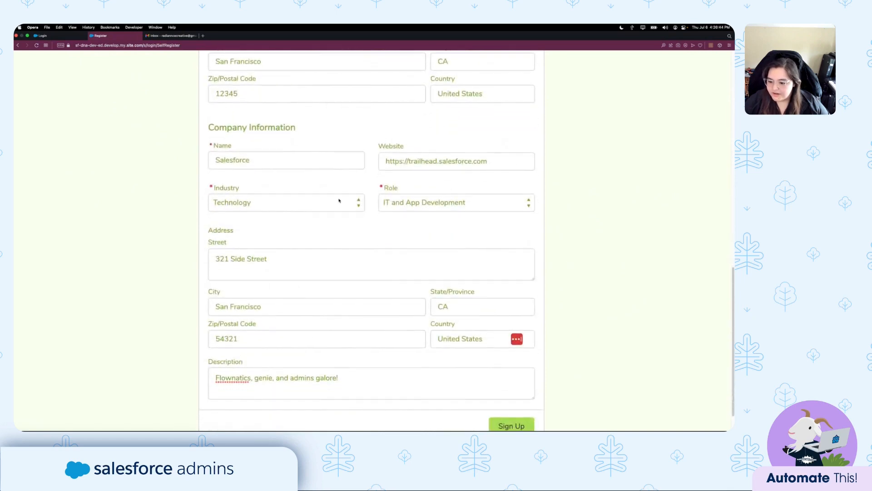
pyautogui.scroll(-2, 341, 199)
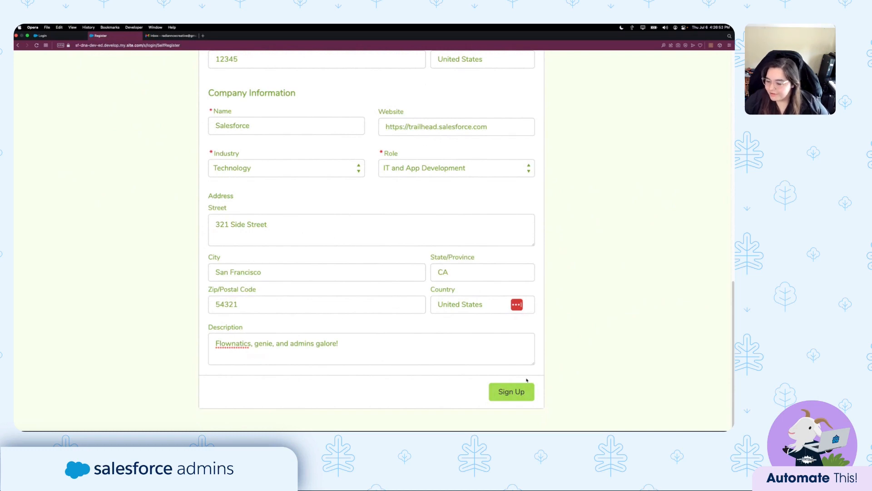
pyautogui.click(517, 391)
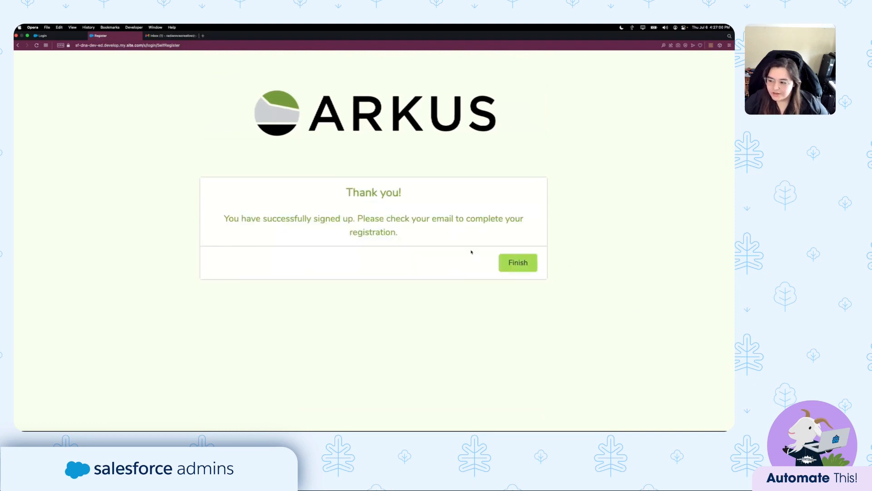
# Open the welcome email in Gmail and follow its login link to the site.
pyautogui.click(172, 36)
pyautogui.click(402, 153)
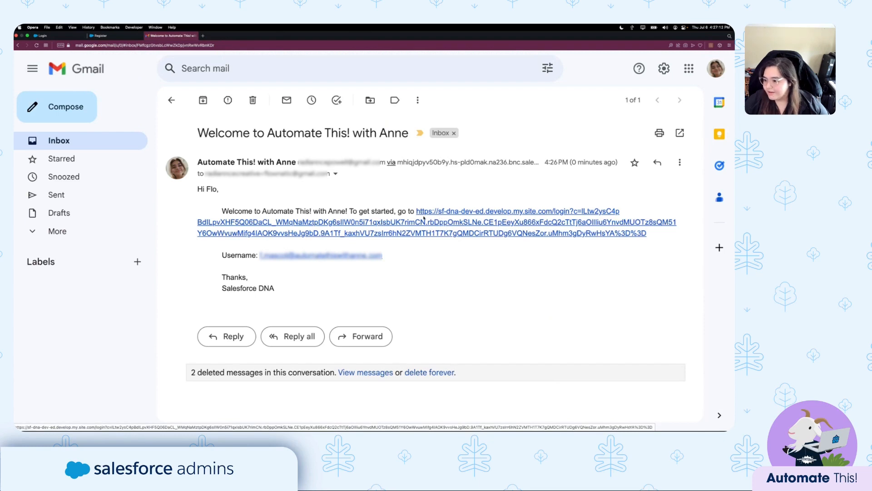
pyautogui.click(473, 223)
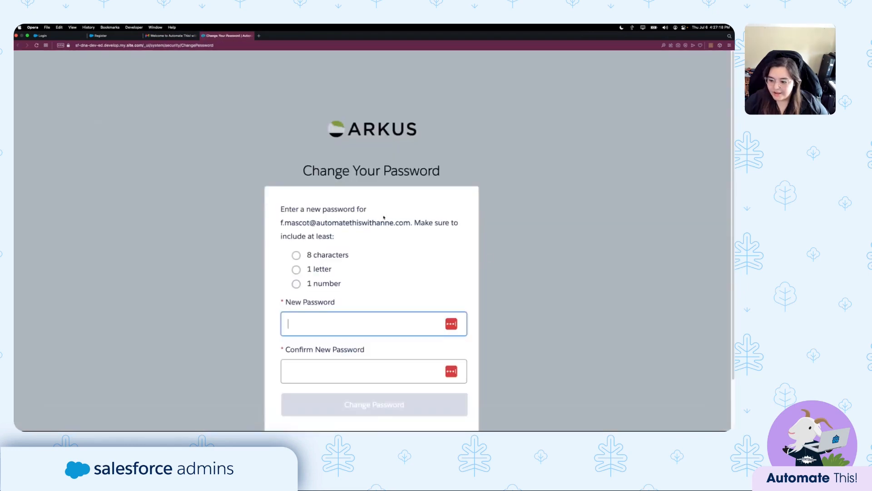
# Set the new user's password using the browser's suggested strong password.
pyautogui.scroll(-2, 344, 316)
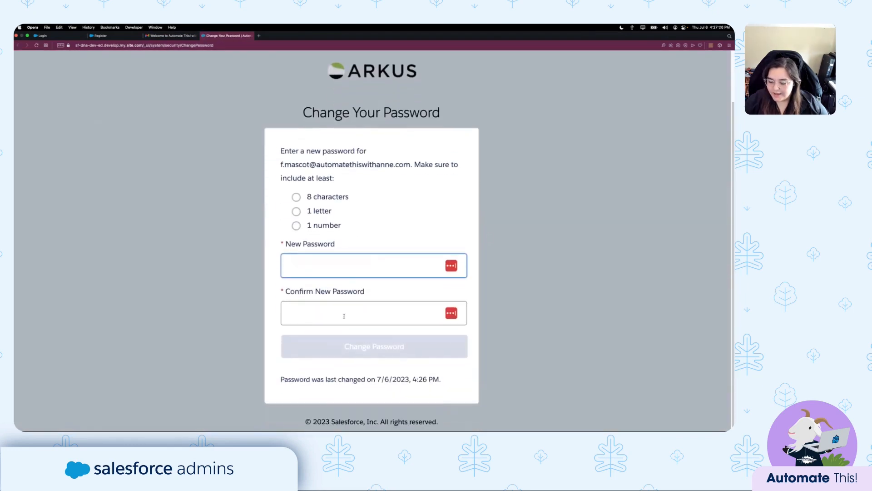
pyautogui.click(453, 268)
pyautogui.click(364, 302)
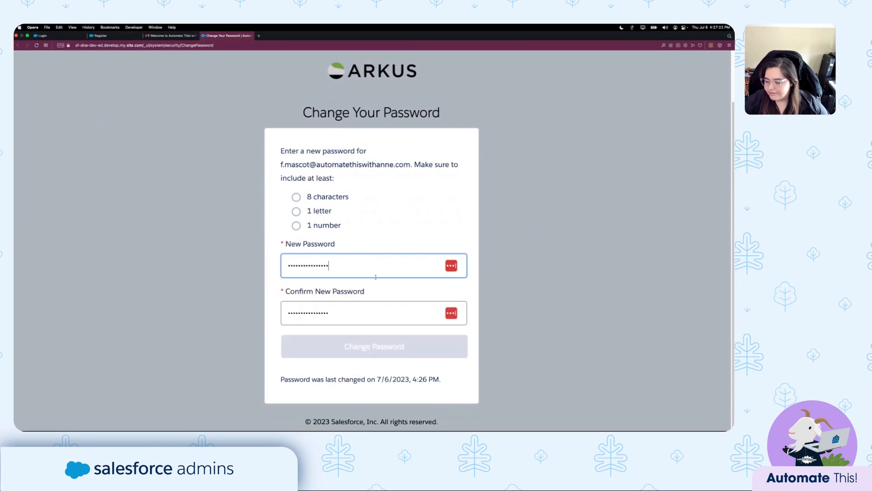
pyautogui.click(363, 274)
pyautogui.click(516, 238)
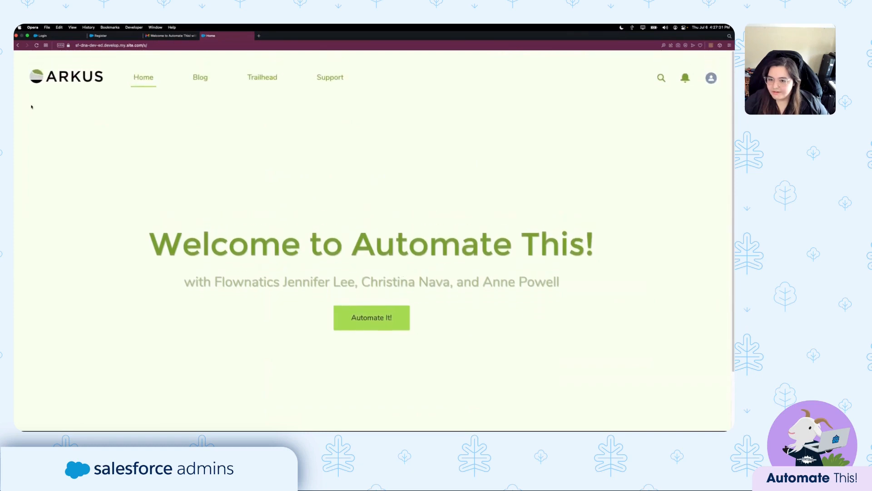
pyautogui.scroll(1, 402, 273)
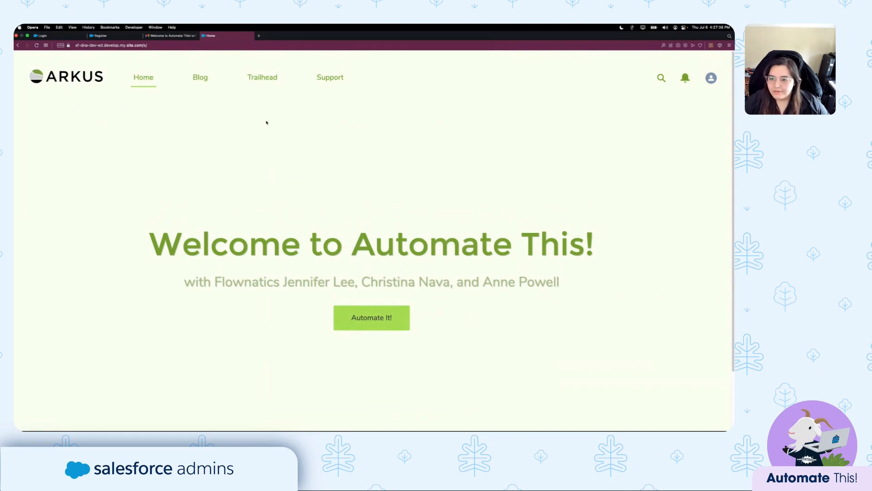
# Point out the new user's Username in the Gmail welcome email, then return to the Salesforce desktop.
pyautogui.click(171, 35)
pyautogui.doubleClick(240, 256)
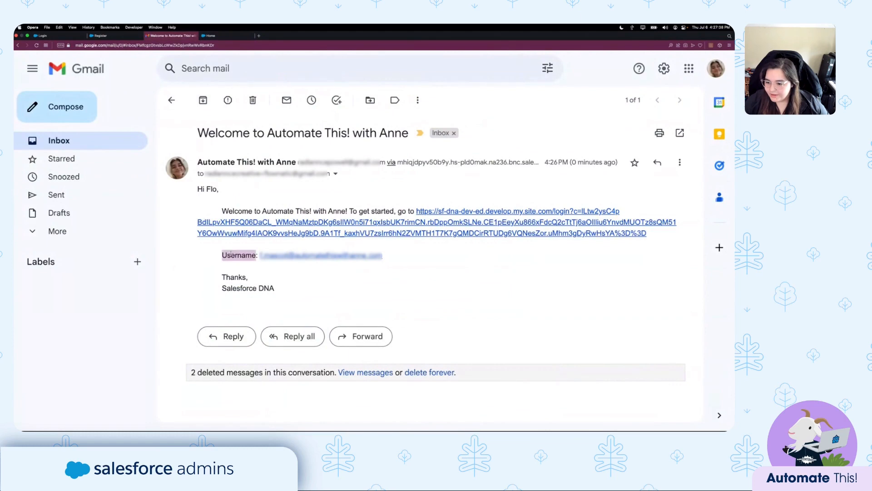
pyautogui.click(397, 258)
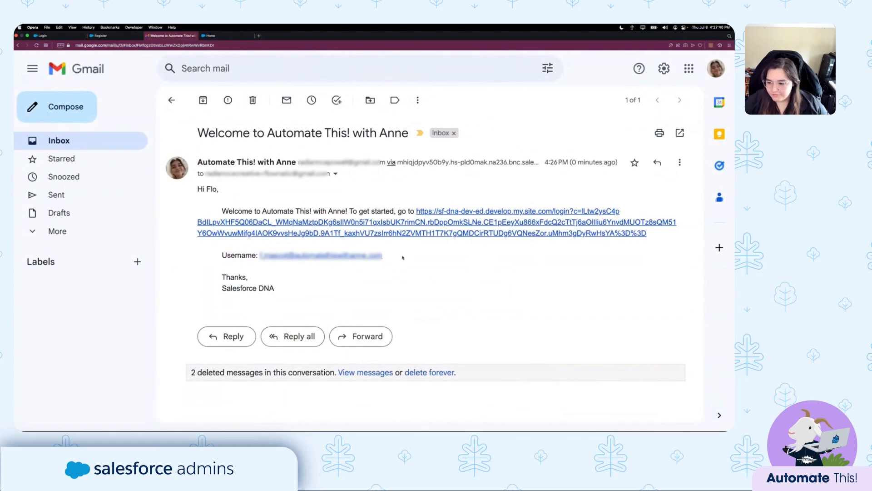
pyautogui.moveTo(403, 257); pyautogui.dragTo(259, 257)
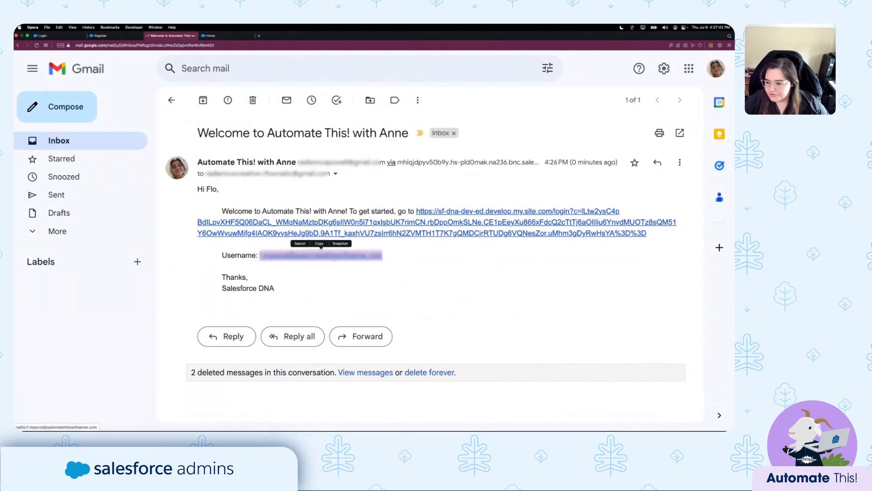
pyautogui.click(411, 261)
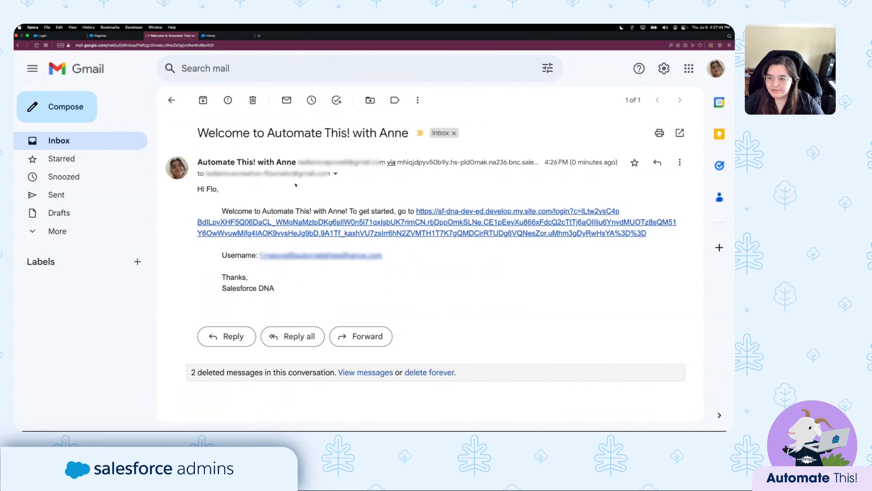
pyautogui.hotkey('ctrl', 'Left')
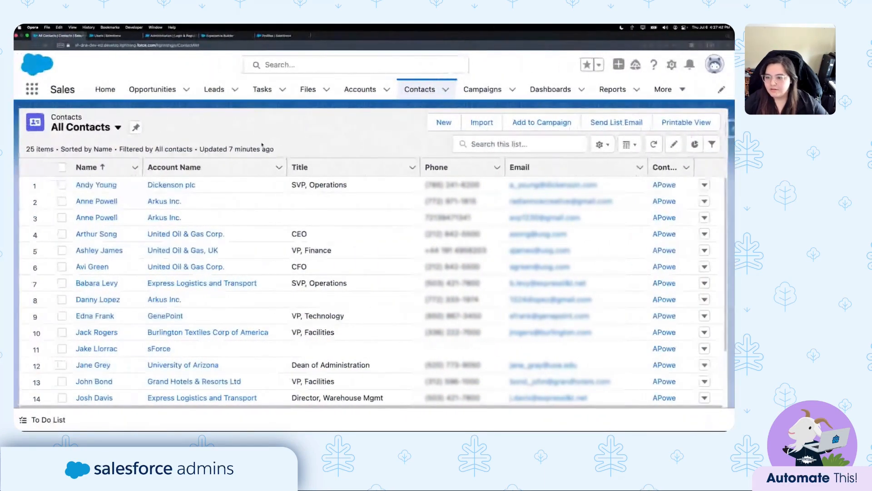
# Search the contacts for 'flo' and review the newly registered contact's details.
pyautogui.click(471, 145)
pyautogui.write('flo')
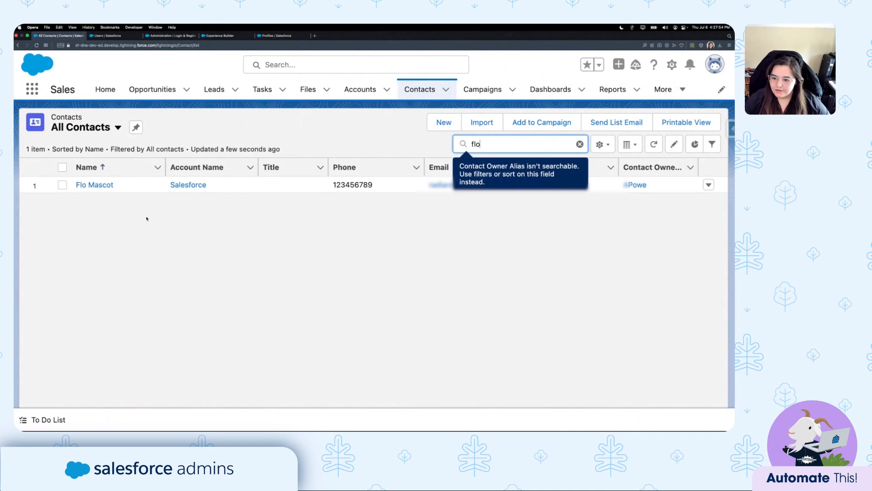
pyautogui.click(94, 185)
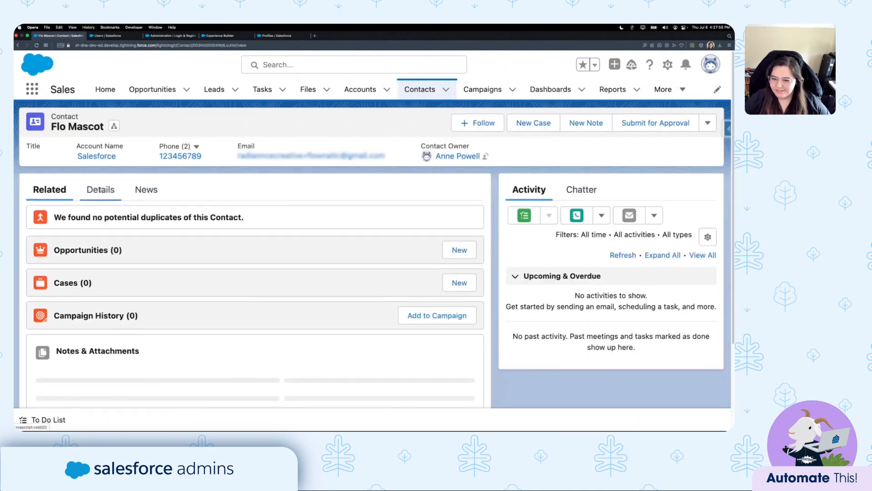
pyautogui.click(101, 190)
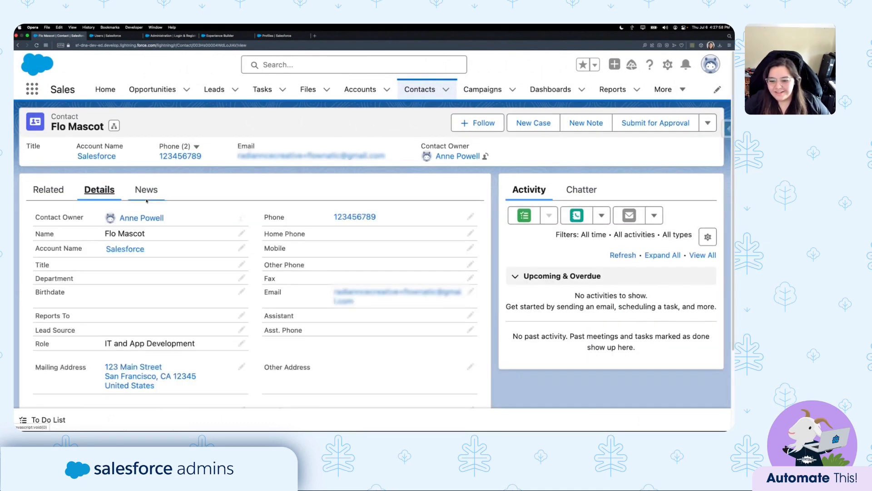
pyautogui.scroll(-2, 141, 237)
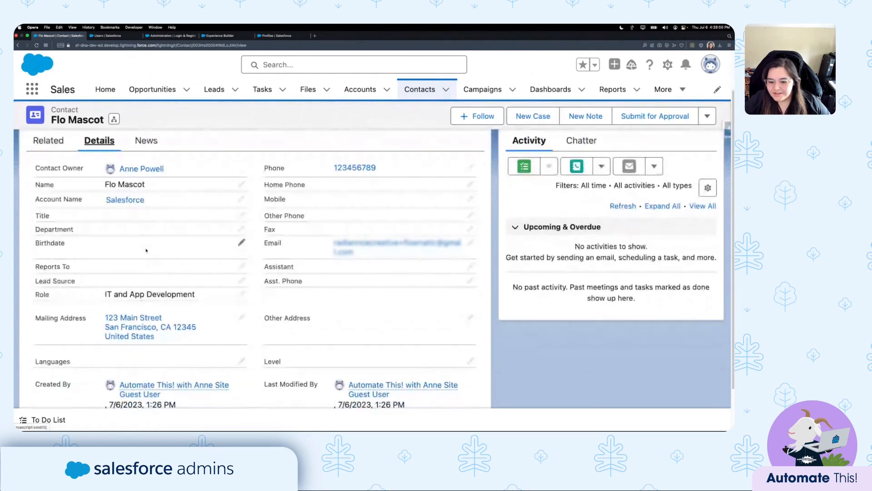
pyautogui.moveTo(104, 295); pyautogui.dragTo(206, 296)
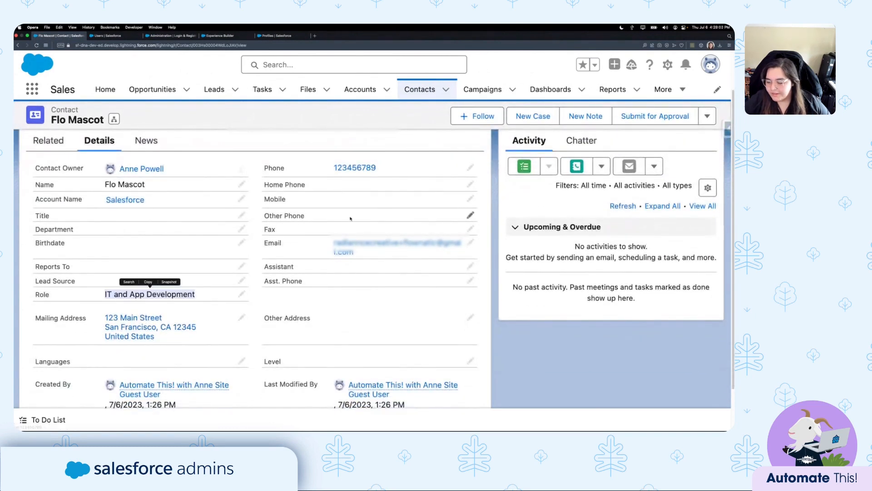
pyautogui.scroll(-2, 138, 289)
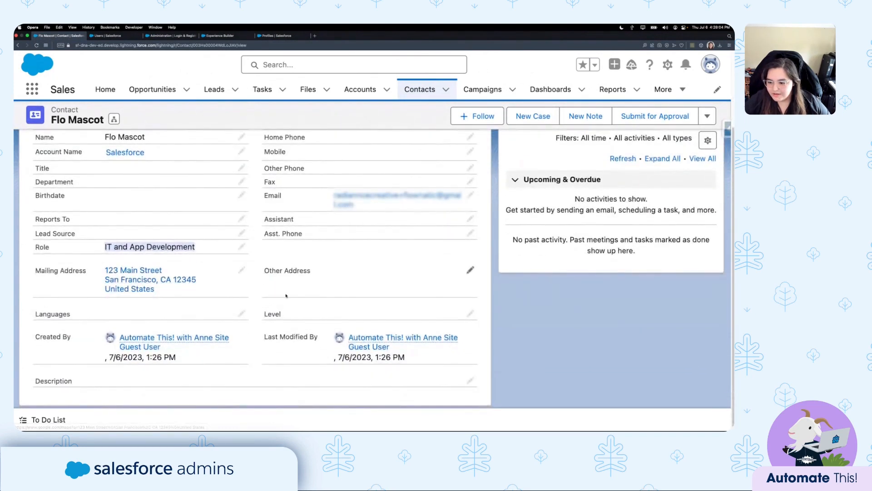
pyautogui.scroll(4, 139, 287)
# Review the contact's linked account details, then bring up the Portal Self-Registration - V8 flow.
pyautogui.click(97, 157)
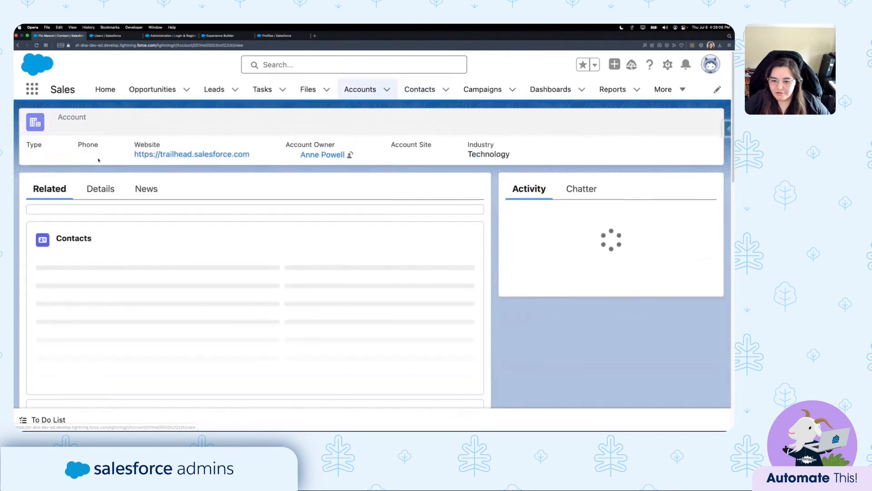
pyautogui.click(99, 189)
pyautogui.scroll(-2, 231, 204)
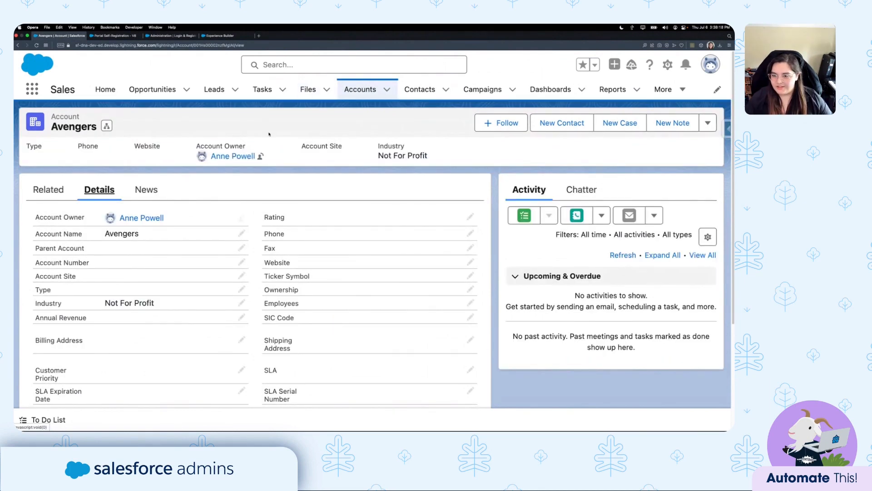
pyautogui.click(115, 35)
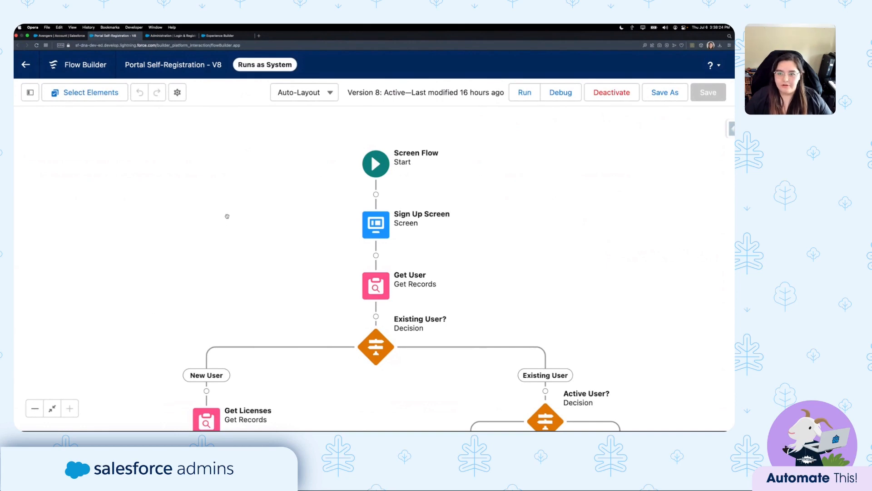
pyautogui.click(177, 92)
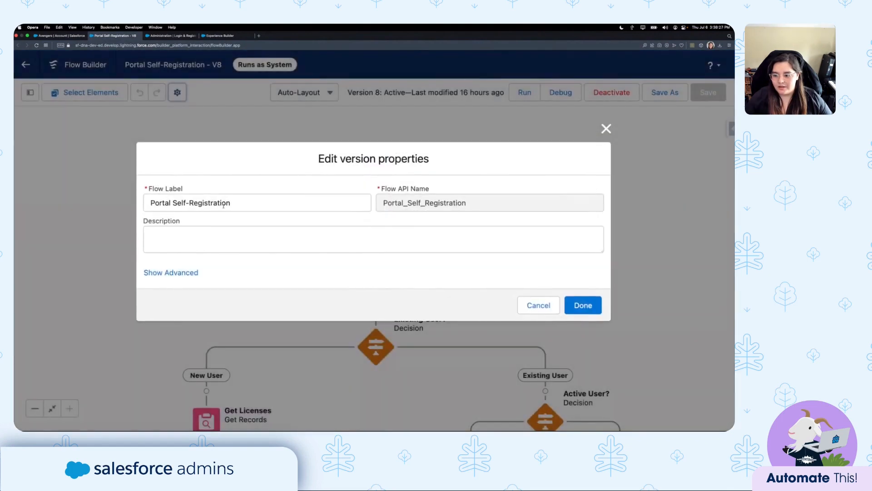
pyautogui.click(192, 273)
pyautogui.scroll(-2, 299, 232)
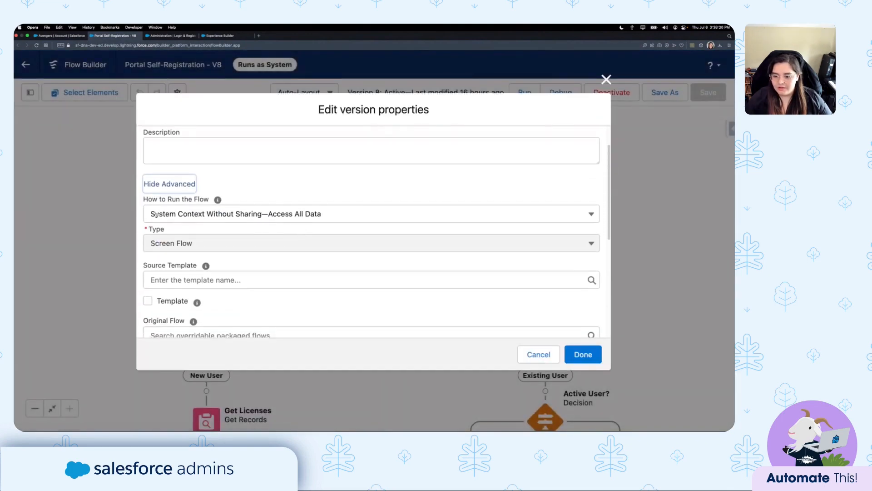
pyautogui.moveTo(143, 200); pyautogui.dragTo(209, 200)
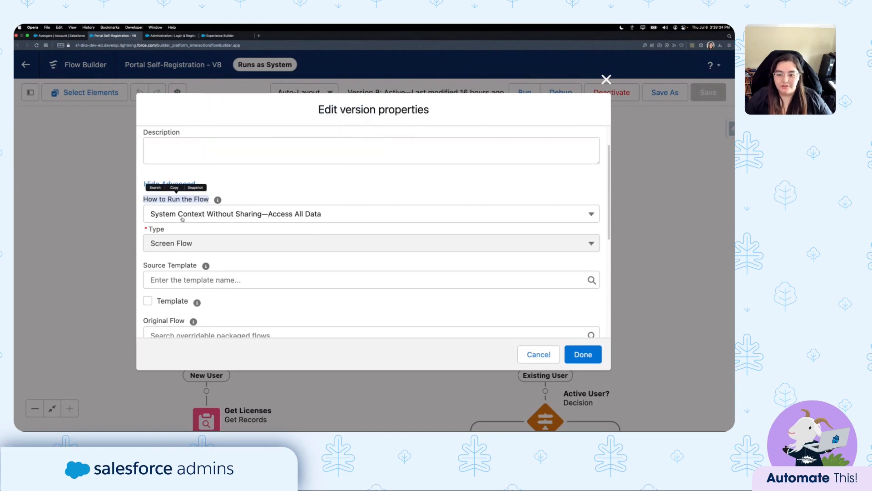
pyautogui.click(342, 185)
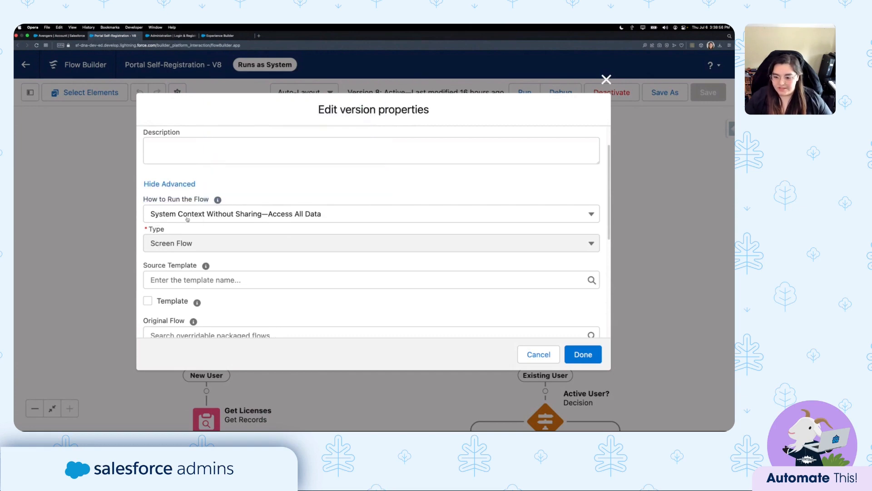
pyautogui.scroll(-2, 280, 209)
pyautogui.scroll(-2, 326, 227)
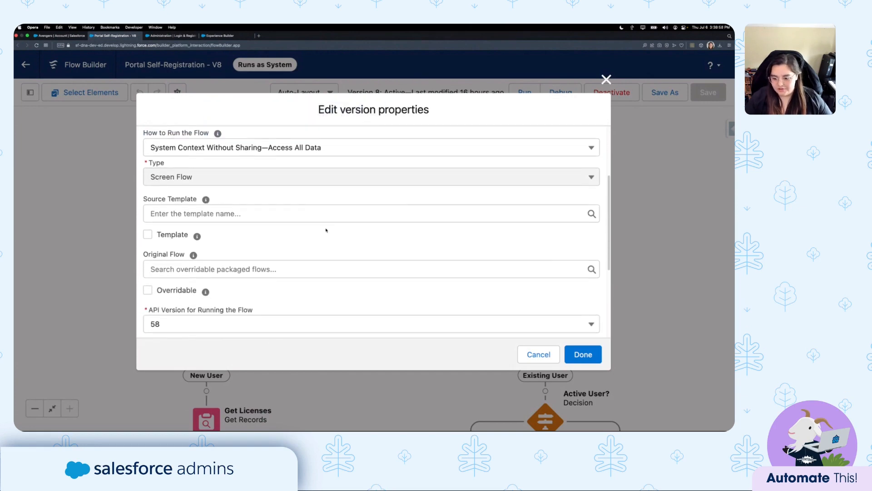
pyautogui.scroll(-5, 335, 241)
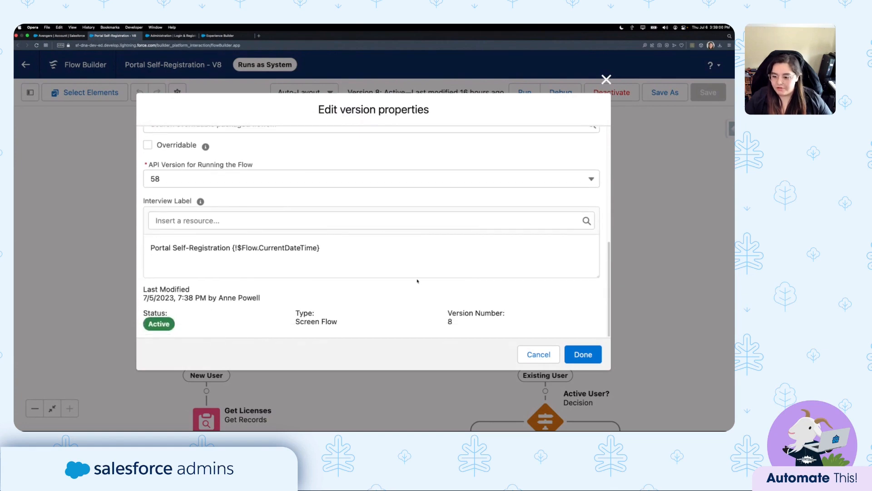
pyautogui.scroll(10, 445, 284)
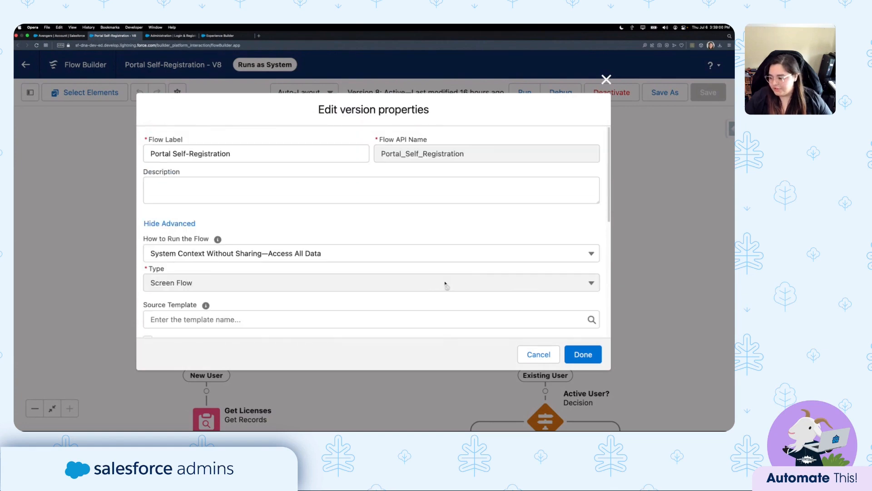
pyautogui.click(539, 353)
pyautogui.moveTo(487, 259)
pyautogui.mouseDown()
pyautogui.moveTo(440, 249)
pyautogui.moveTo(472, 264)
pyautogui.mouseUp()
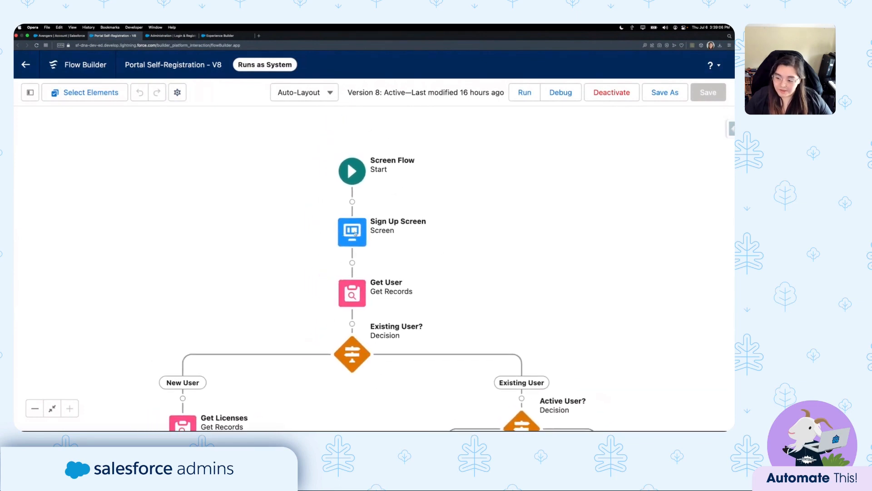
pyautogui.click(352, 232)
pyautogui.click(353, 342)
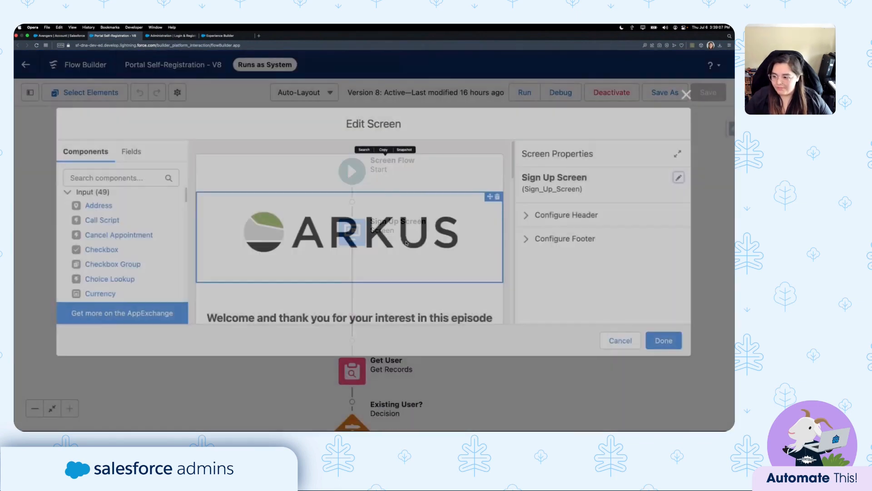
pyautogui.scroll(-3, 448, 227)
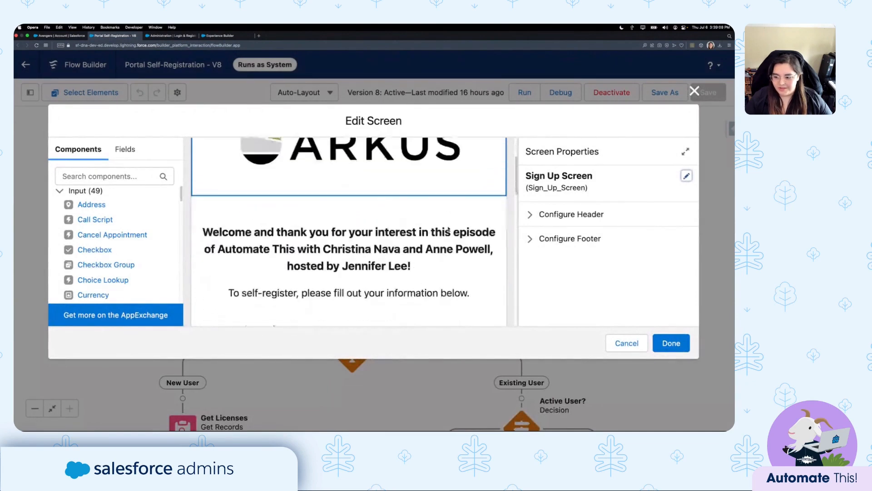
pyautogui.scroll(-5, 318, 237)
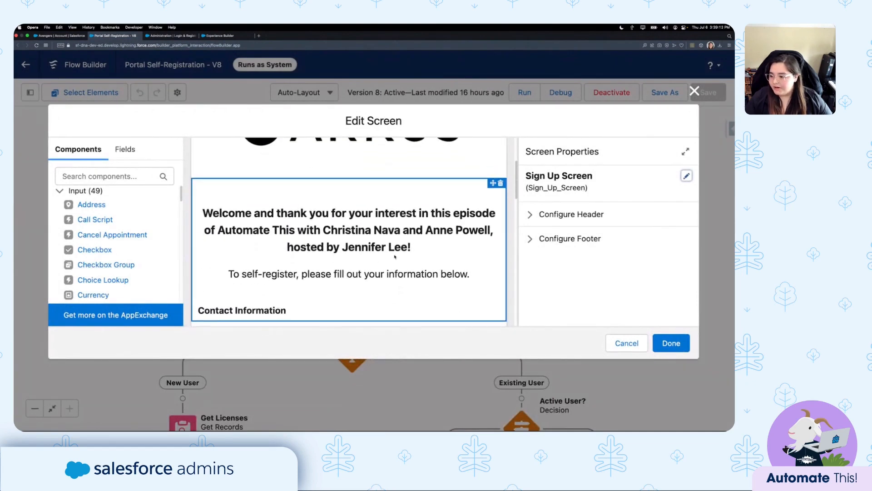
pyautogui.click(253, 238)
pyautogui.scroll(-3, 306, 254)
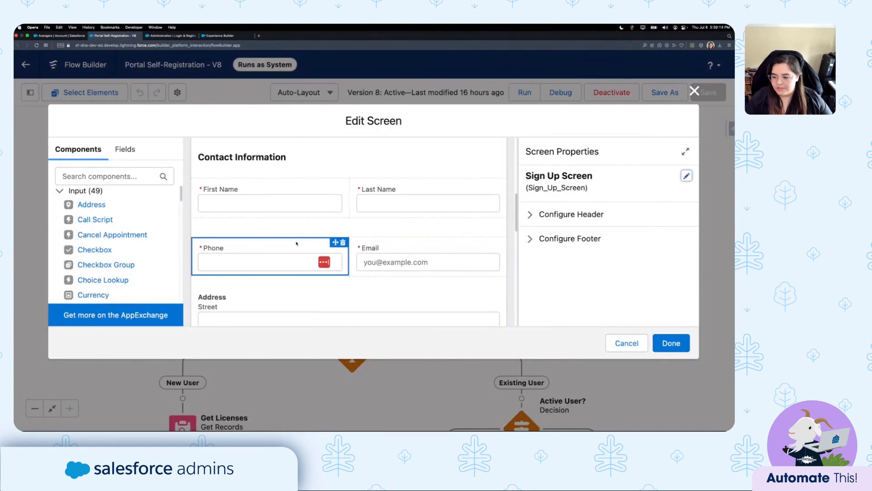
pyautogui.scroll(-5, 306, 257)
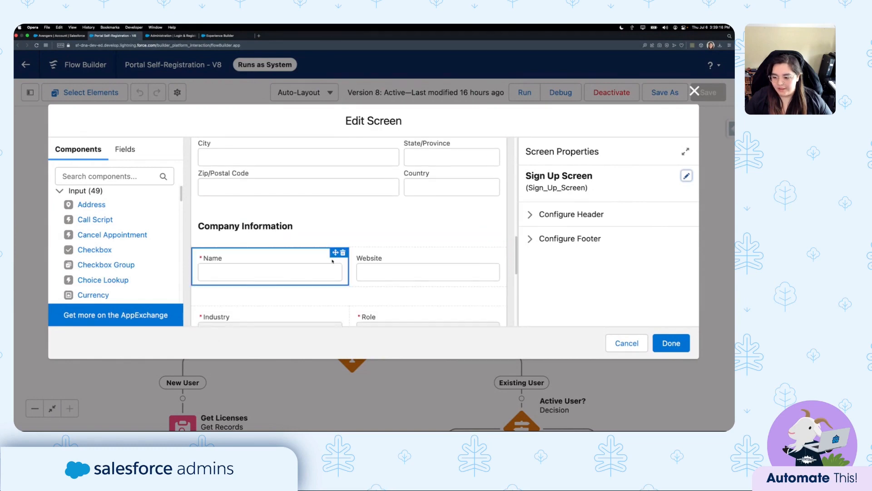
pyautogui.scroll(-5, 381, 236)
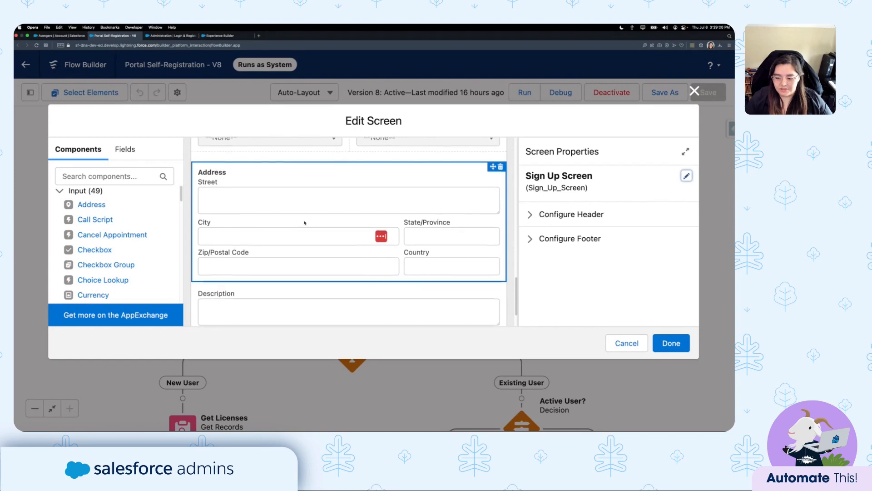
pyautogui.scroll(-1, 337, 273)
pyautogui.scroll(2, 337, 273)
pyautogui.scroll(-3, 337, 272)
pyautogui.scroll(5, 337, 272)
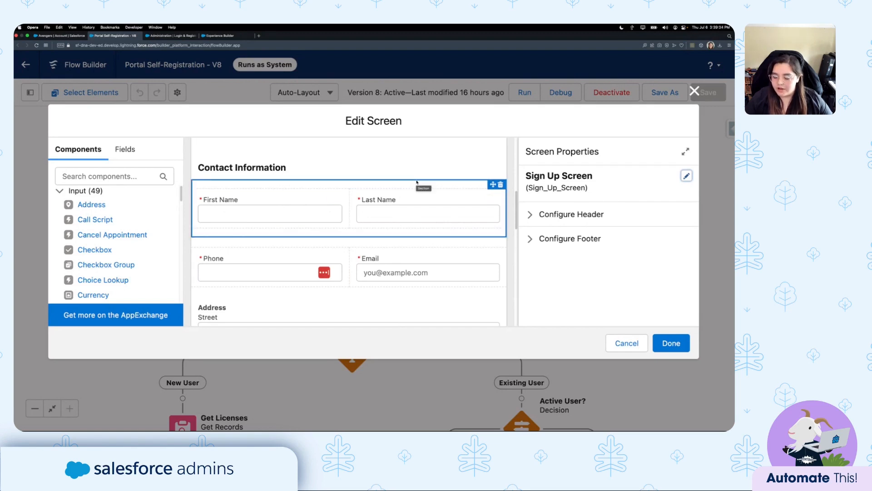
pyautogui.scroll(-5, 399, 209)
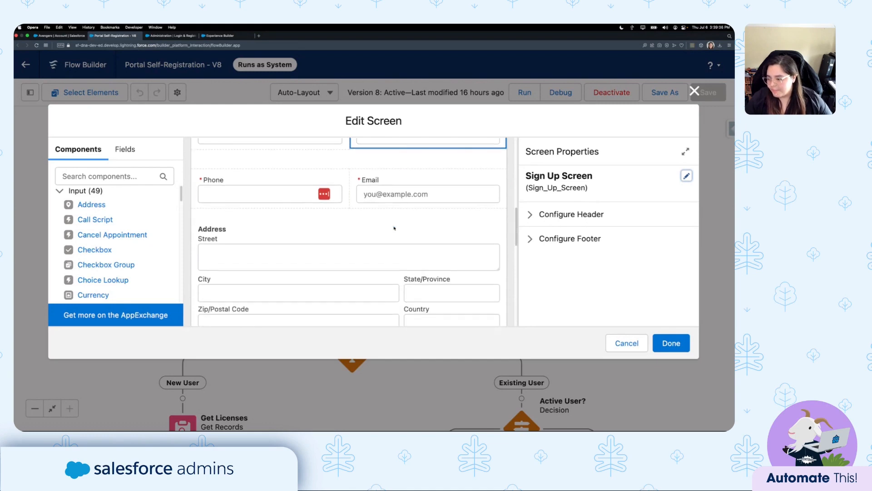
pyautogui.scroll(-6, 395, 230)
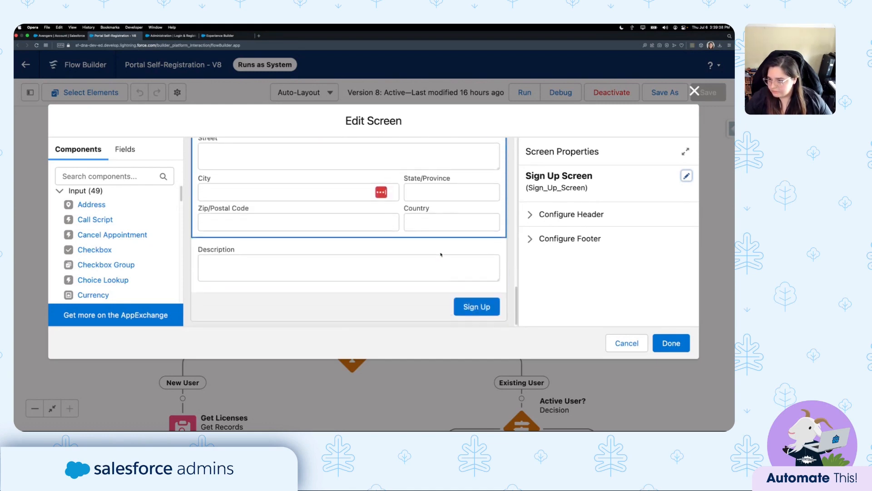
pyautogui.click(621, 343)
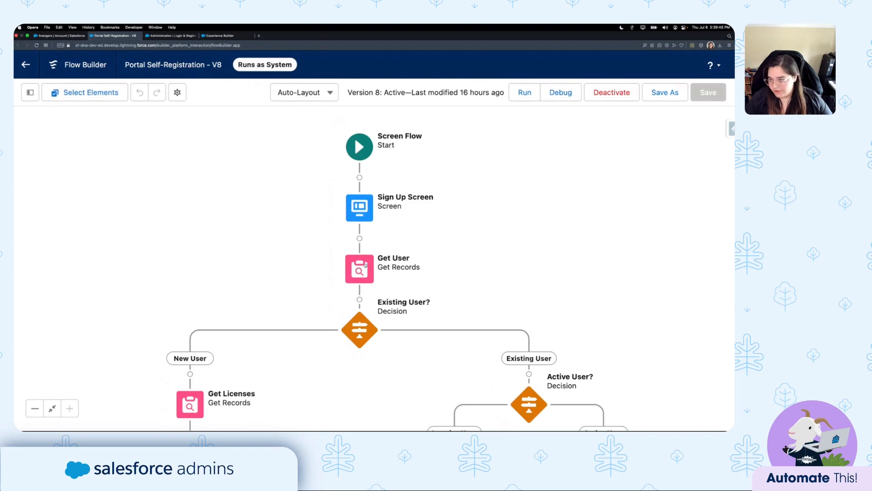
pyautogui.scroll(-3, 460, 202)
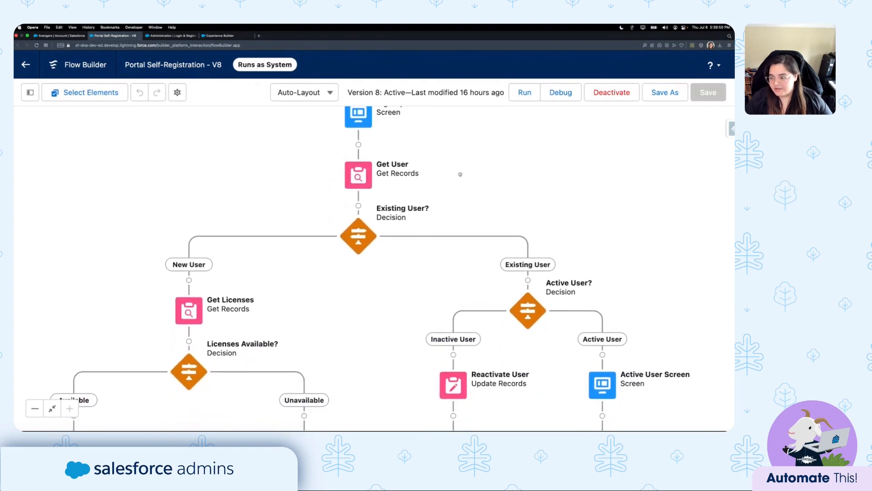
pyautogui.scroll(-2, 461, 174)
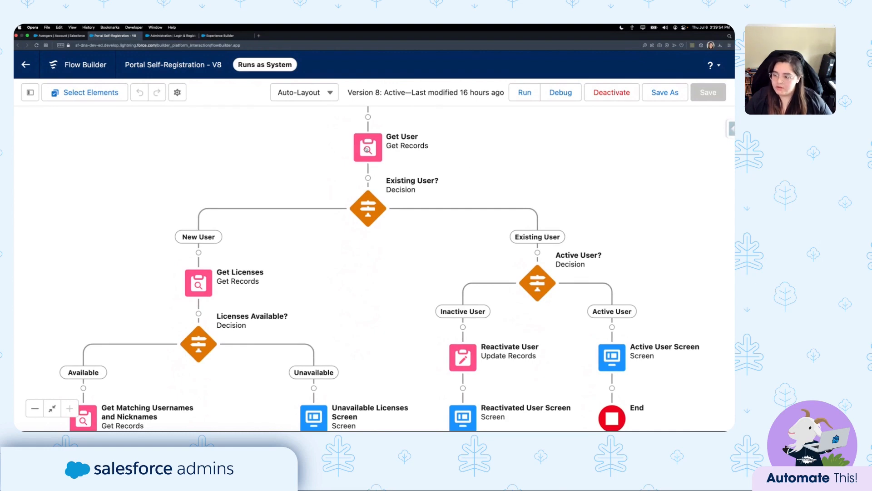
pyautogui.doubleClick(370, 146)
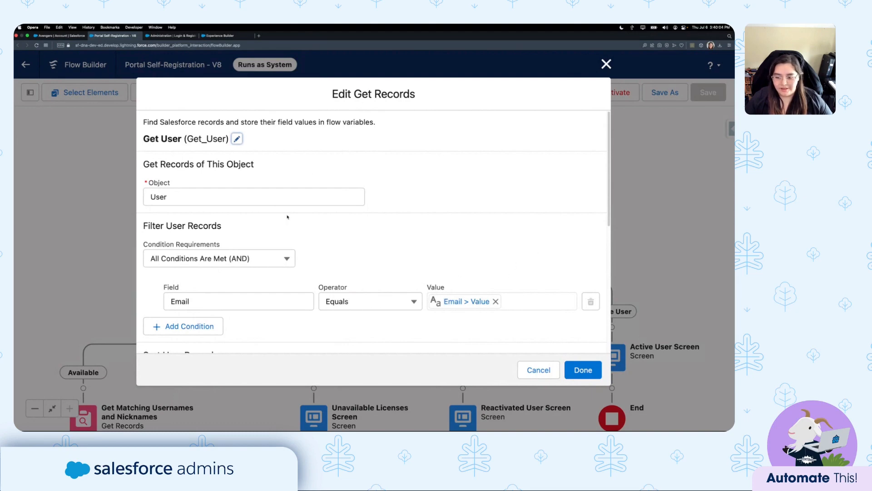
pyautogui.scroll(-4, 400, 259)
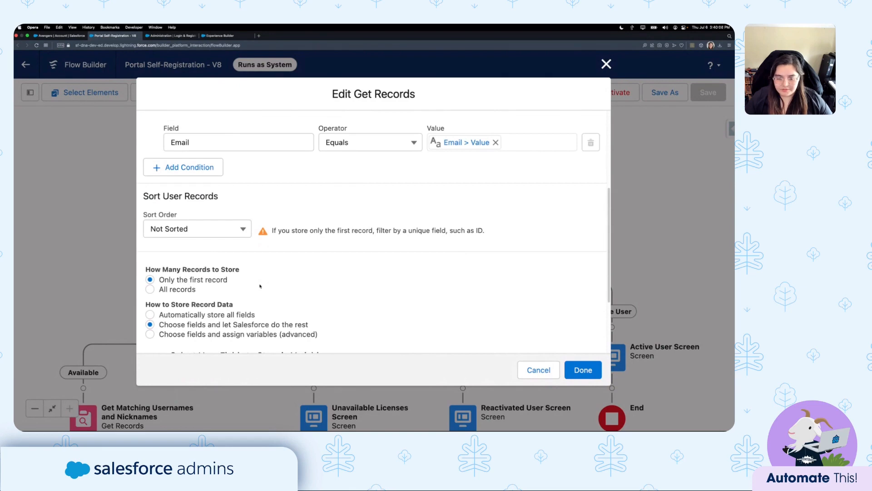
pyautogui.scroll(-1, 260, 286)
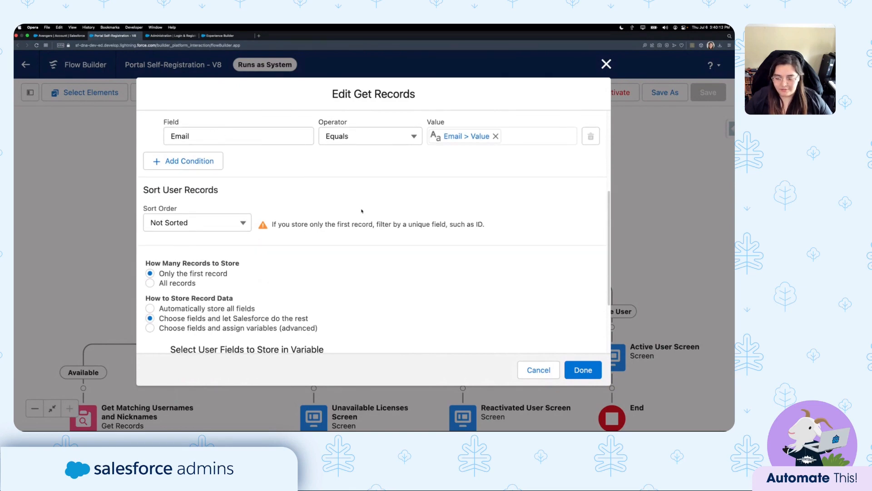
pyautogui.scroll(-2, 363, 218)
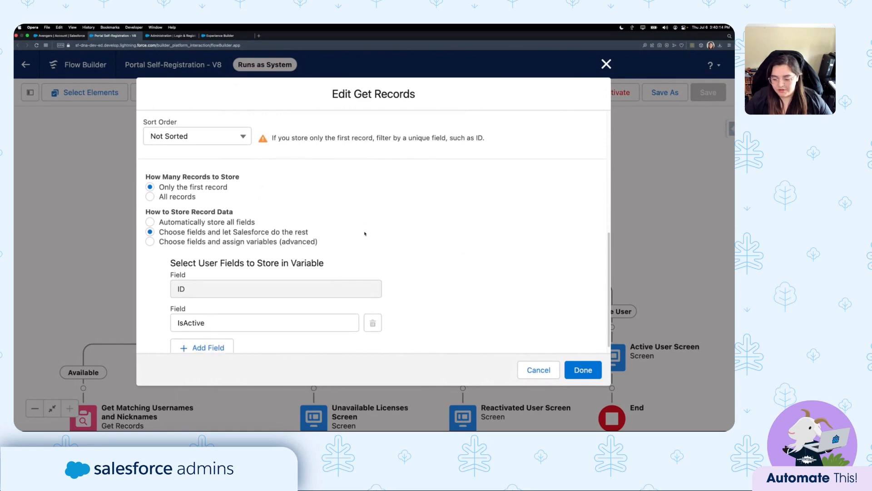
pyautogui.scroll(-1, 253, 286)
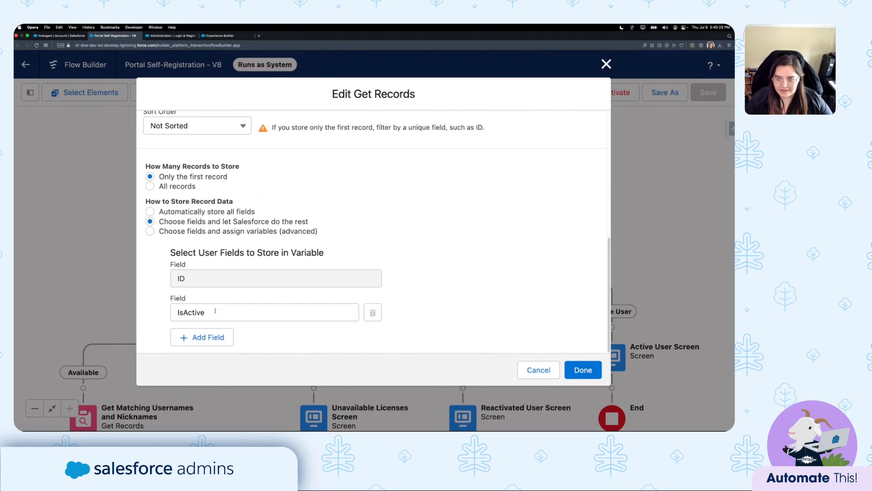
pyautogui.click(539, 371)
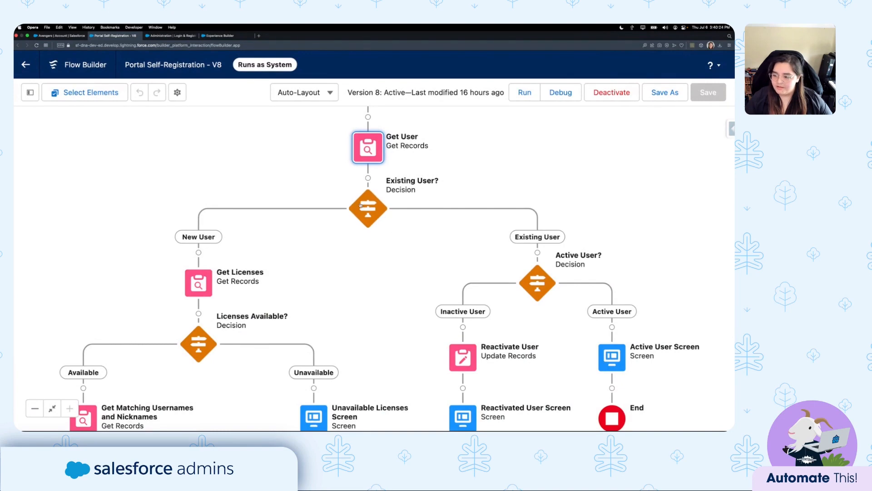
# Review the Existing User? decision's New User (User ID null) and Existing User outcomes, closing unchanged.
pyautogui.doubleClick(370, 207)
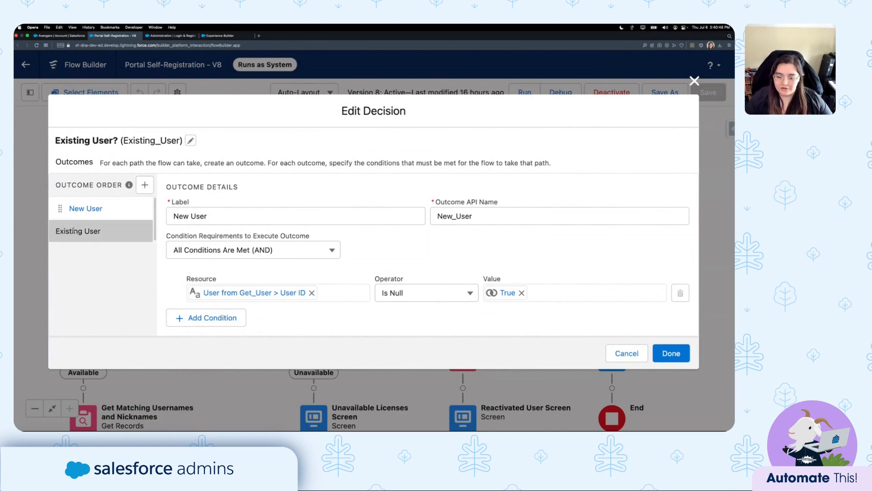
pyautogui.click(101, 233)
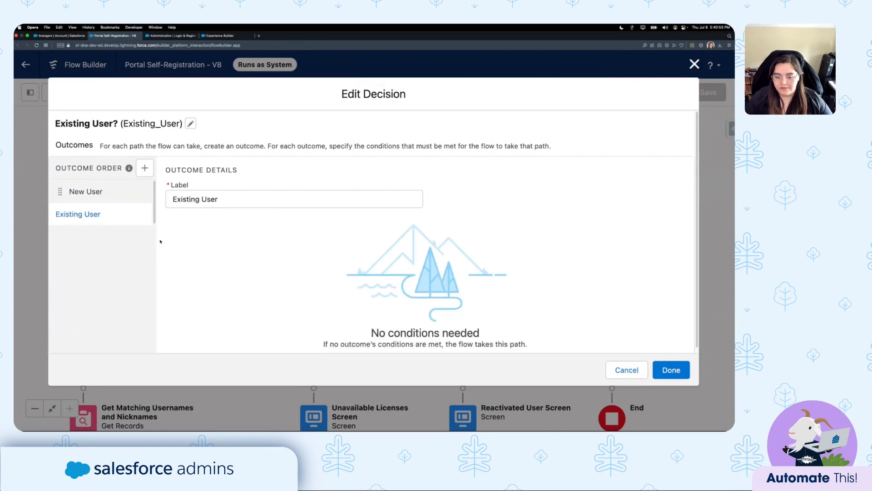
pyautogui.click(104, 193)
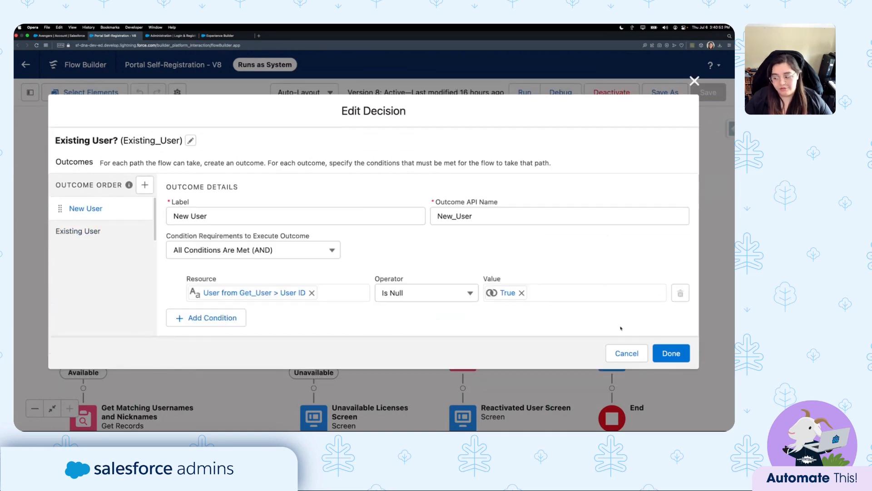
pyautogui.click(626, 353)
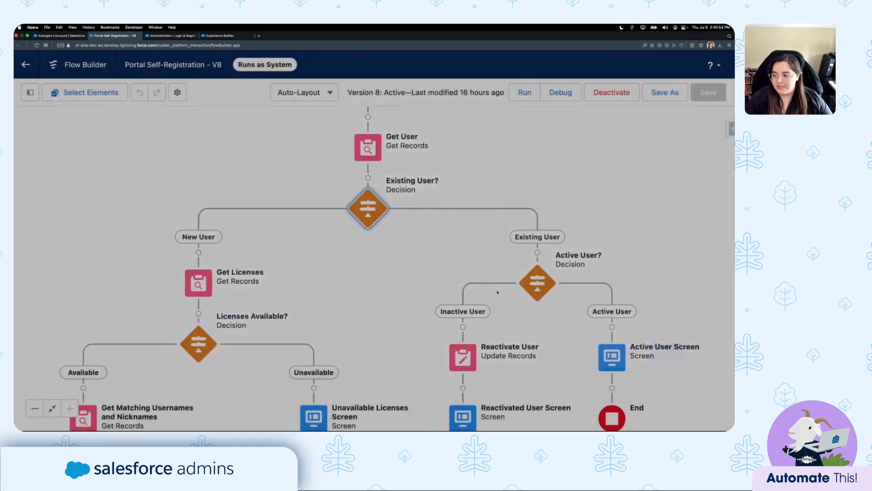
pyautogui.moveTo(469, 265); pyautogui.dragTo(262, 189)
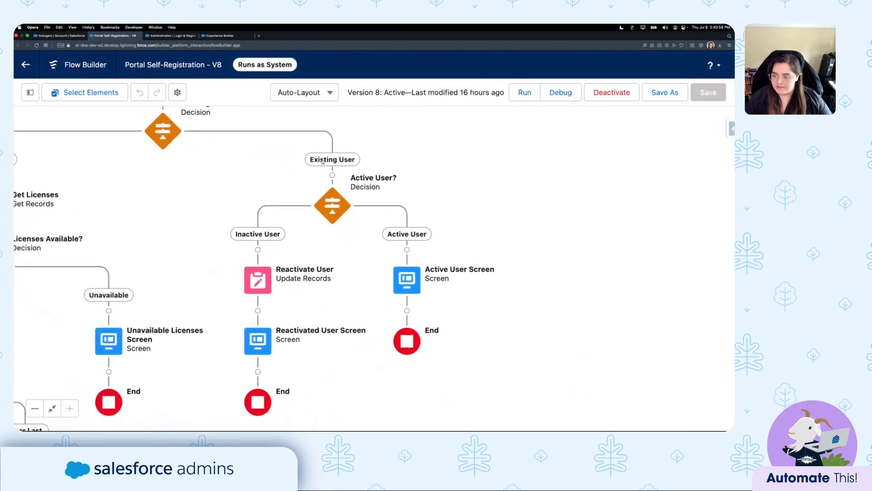
pyautogui.doubleClick(335, 206)
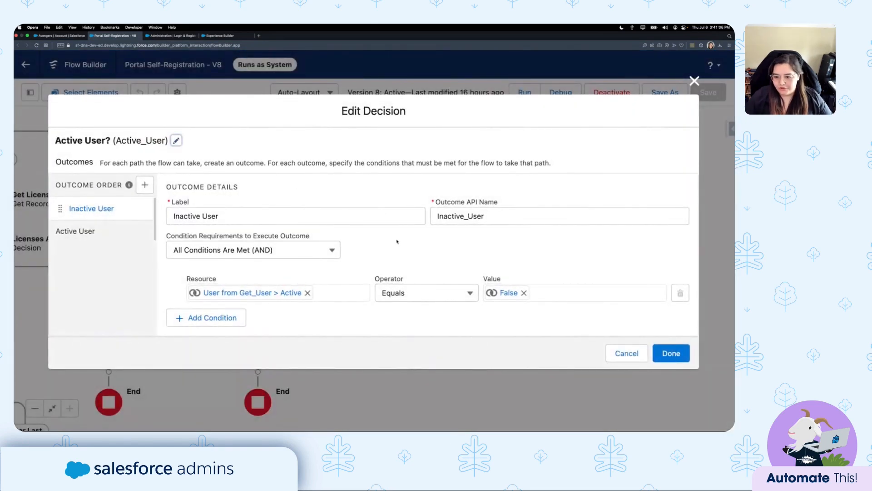
pyautogui.click(189, 216)
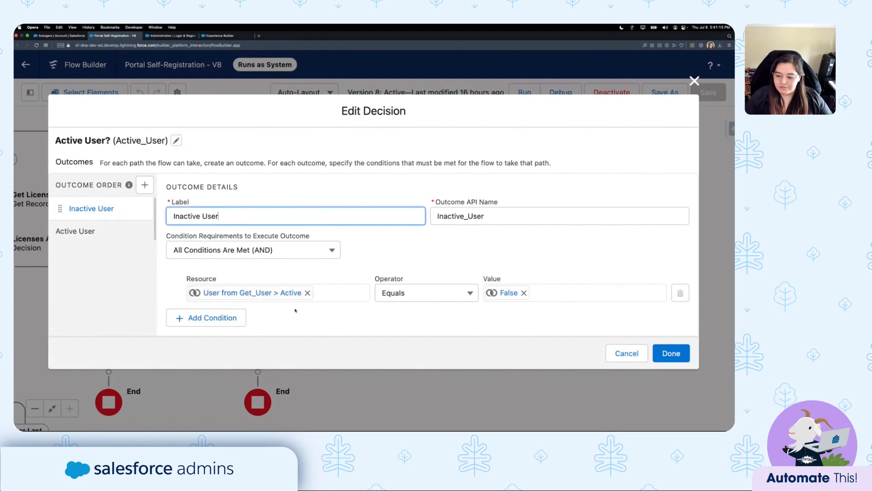
pyautogui.click(285, 294)
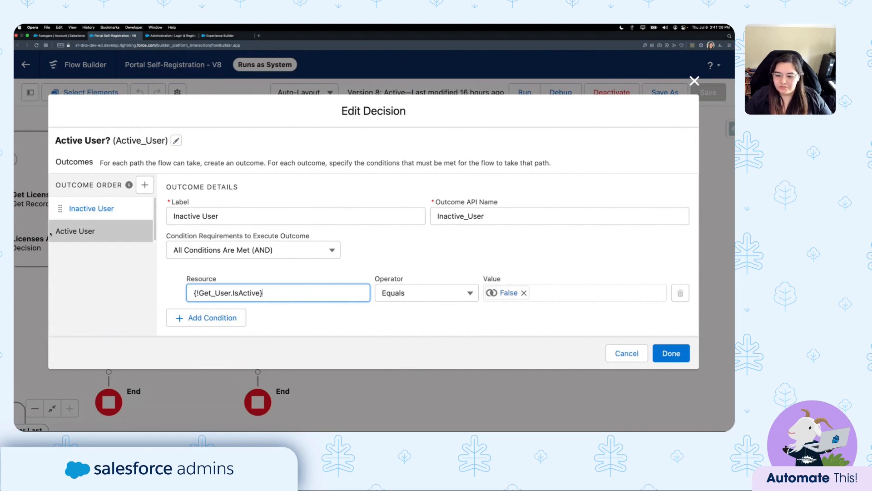
pyautogui.click(75, 231)
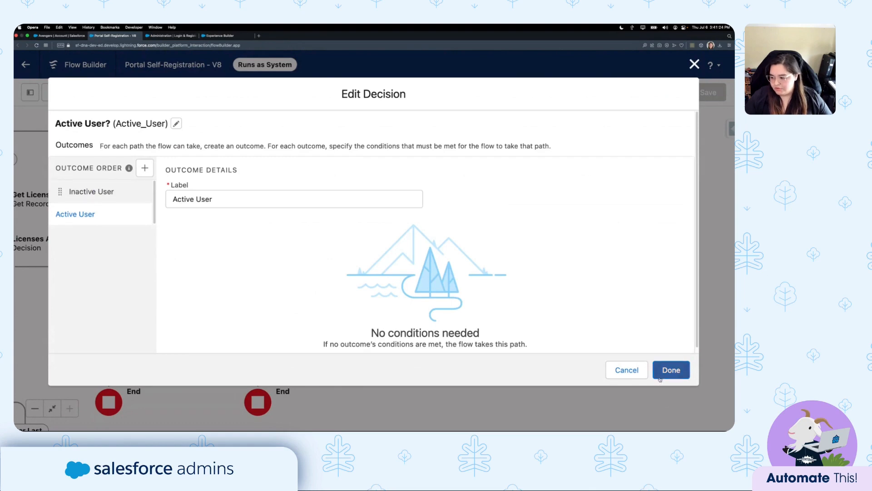
pyautogui.click(627, 370)
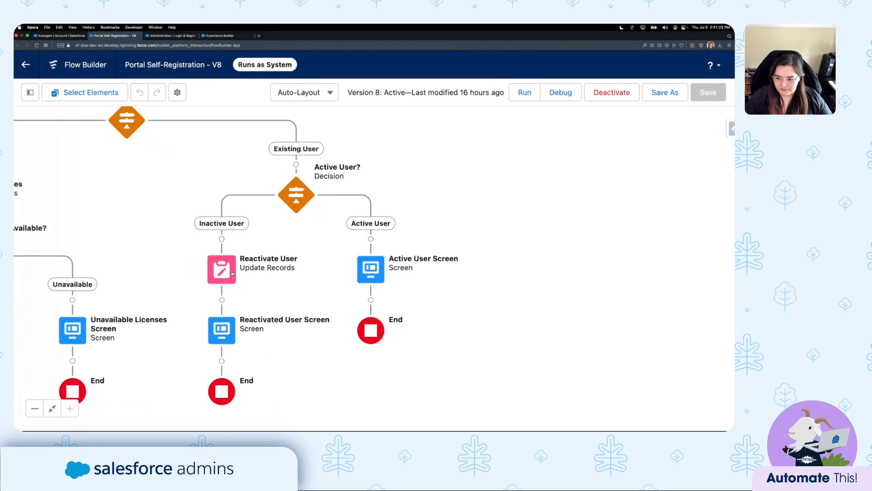
pyautogui.click(221, 269)
pyautogui.click(222, 401)
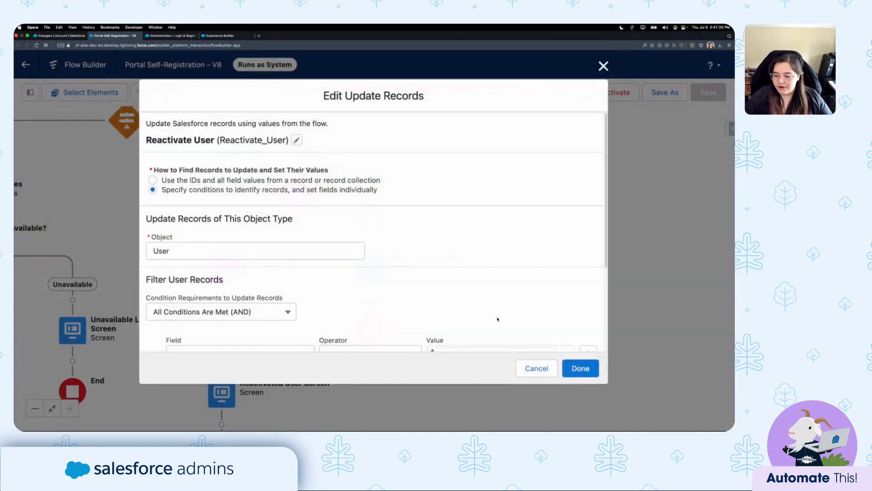
pyautogui.scroll(-5, 438, 257)
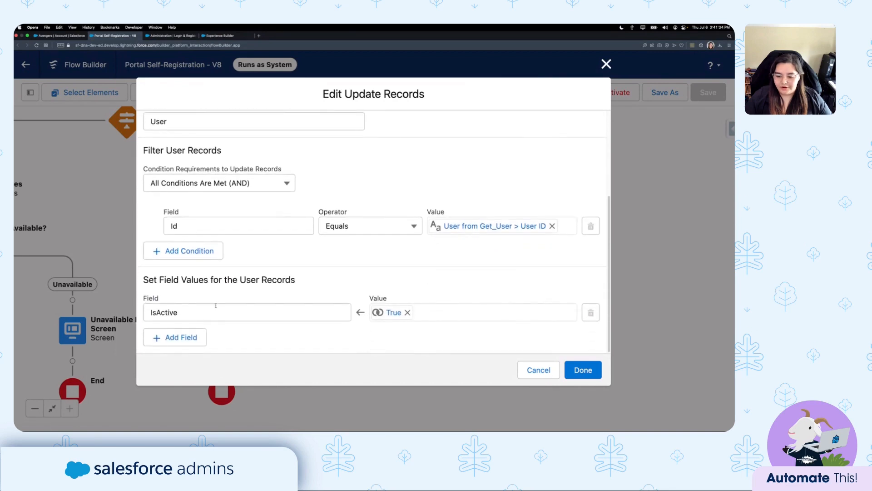
pyautogui.scroll(2, 341, 262)
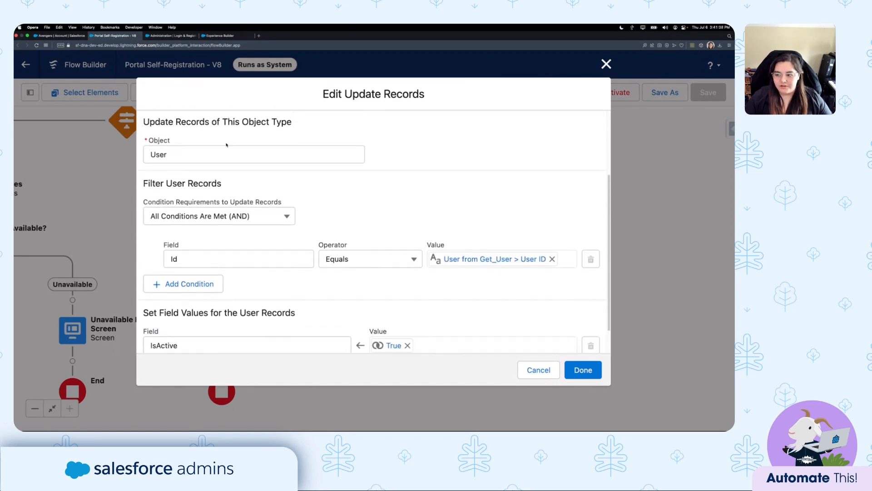
pyautogui.scroll(2, 227, 145)
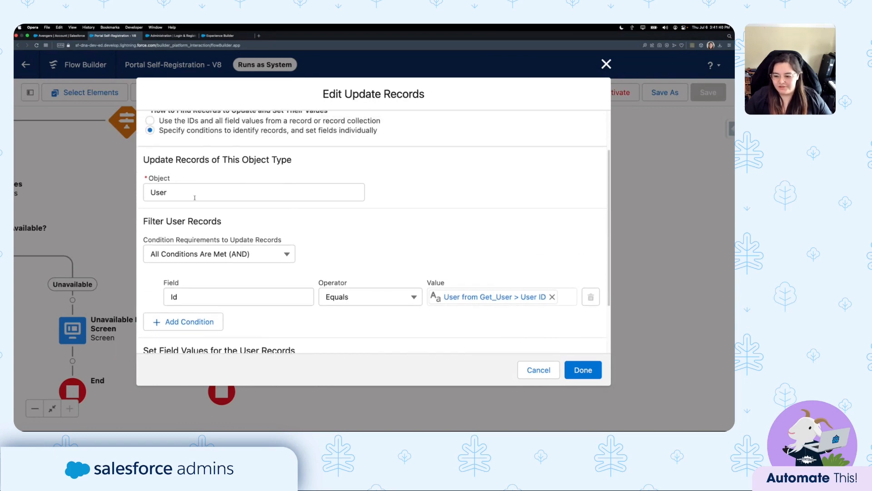
pyautogui.scroll(-3, 195, 198)
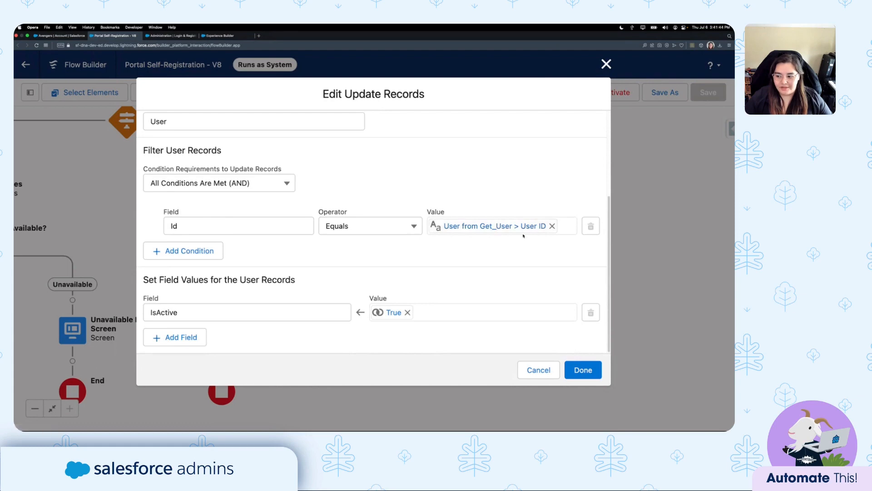
pyautogui.click(157, 314)
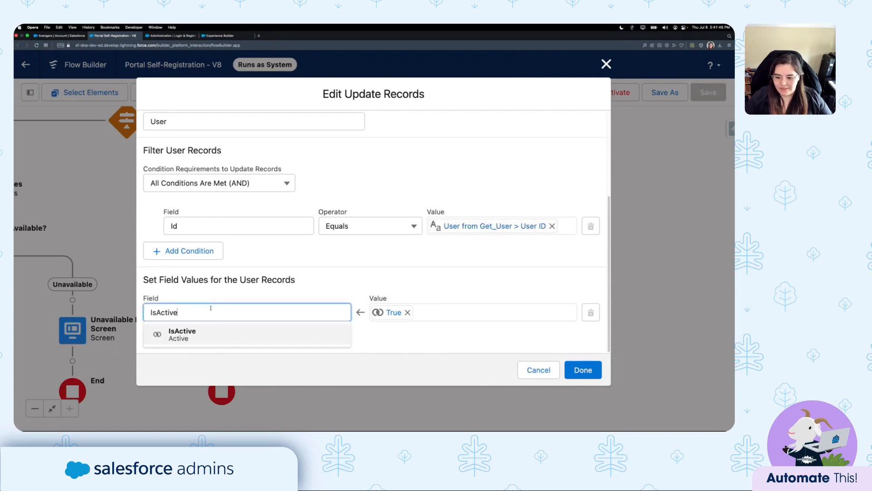
pyautogui.click(222, 291)
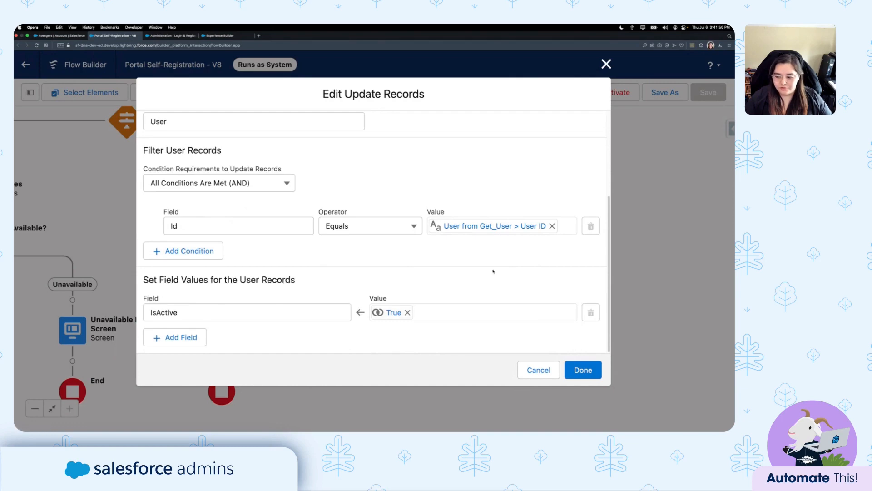
pyautogui.click(538, 370)
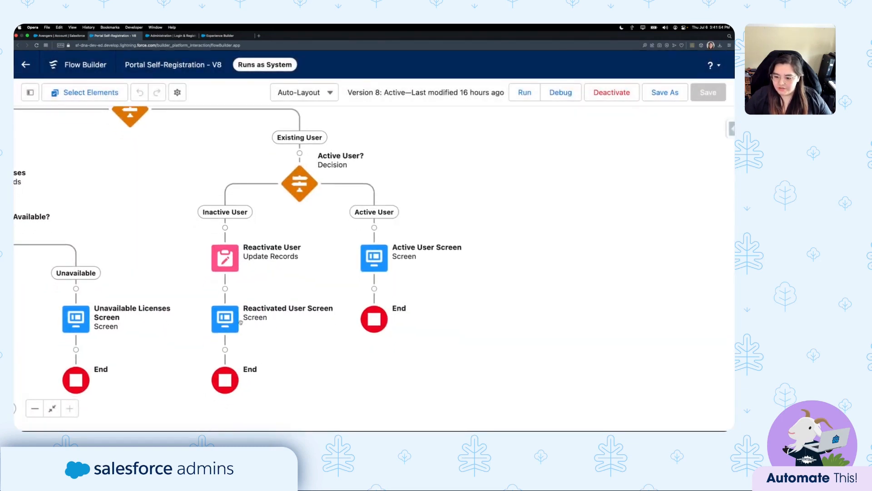
pyautogui.doubleClick(225, 318)
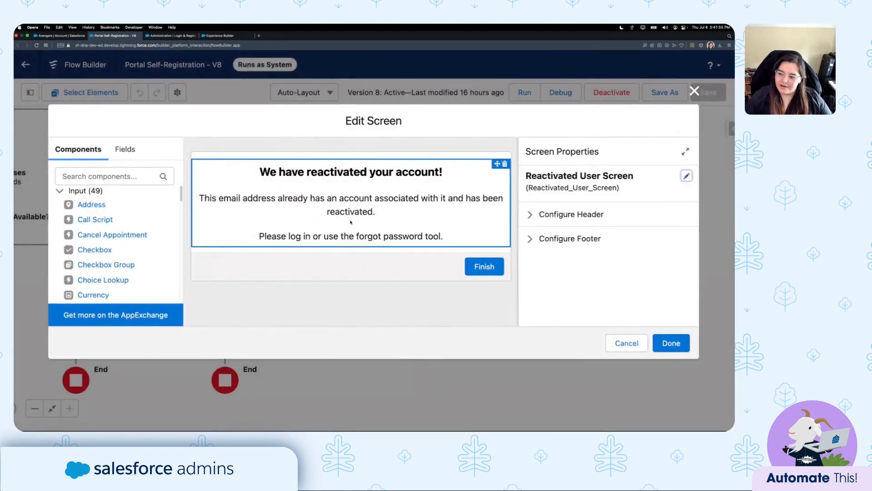
pyautogui.click(351, 222)
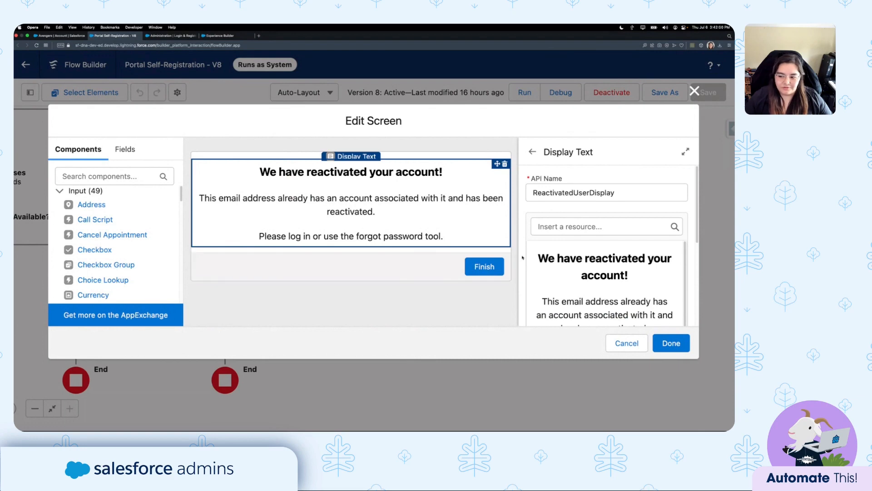
pyautogui.click(631, 345)
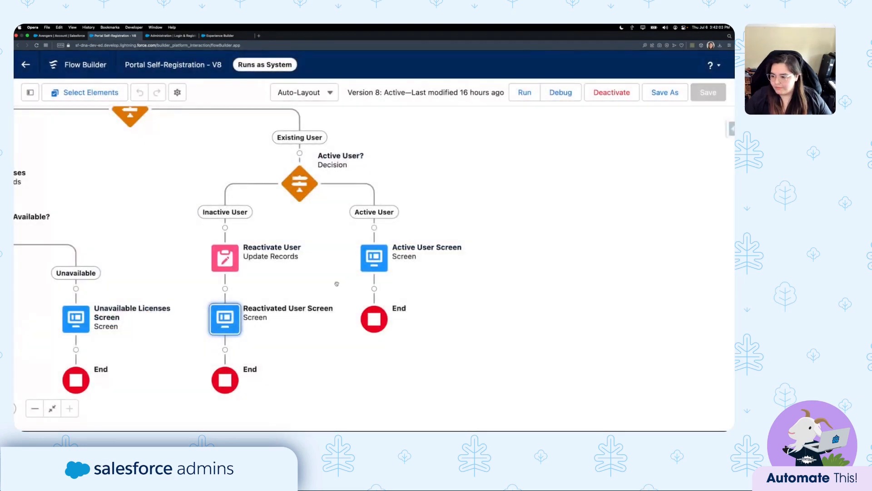
pyautogui.moveTo(336, 284); pyautogui.dragTo(291, 301)
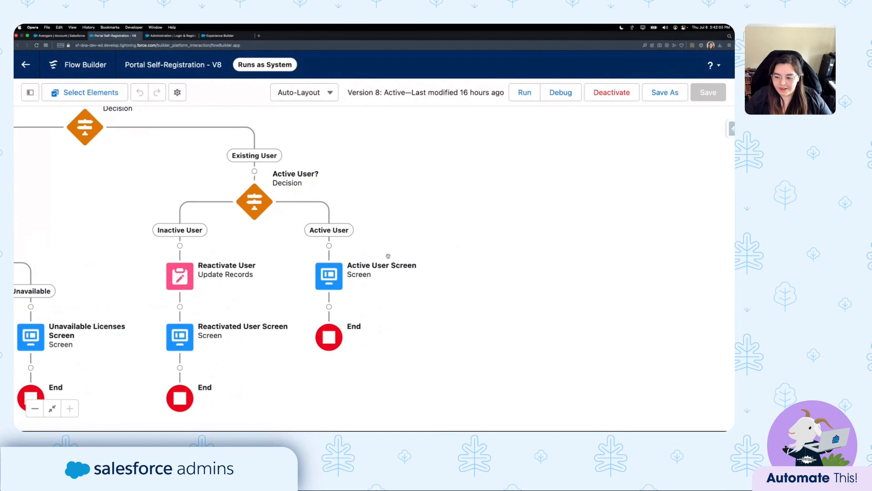
pyautogui.doubleClick(329, 275)
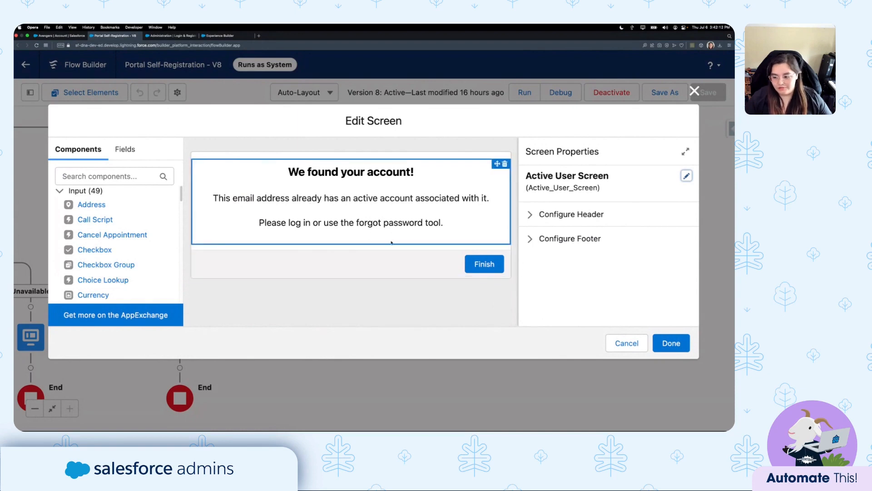
pyautogui.click(623, 344)
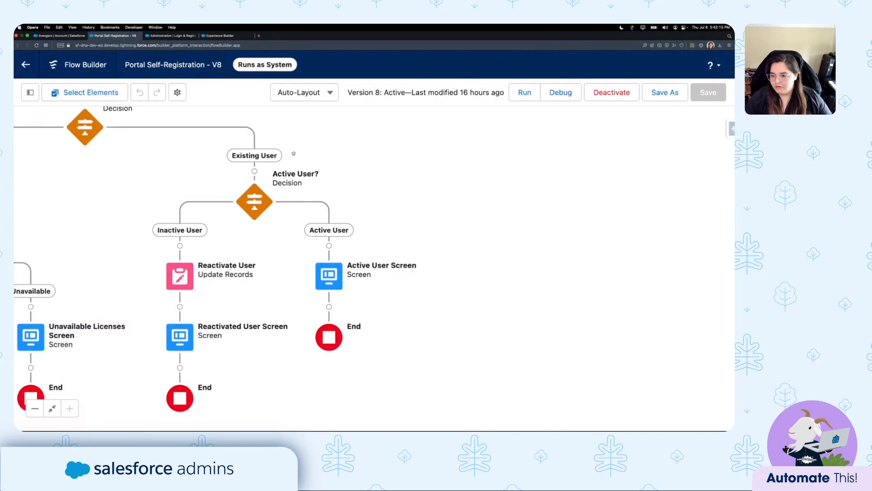
pyautogui.moveTo(294, 153); pyautogui.dragTo(458, 268)
pyautogui.moveTo(250, 287); pyautogui.dragTo(319, 257)
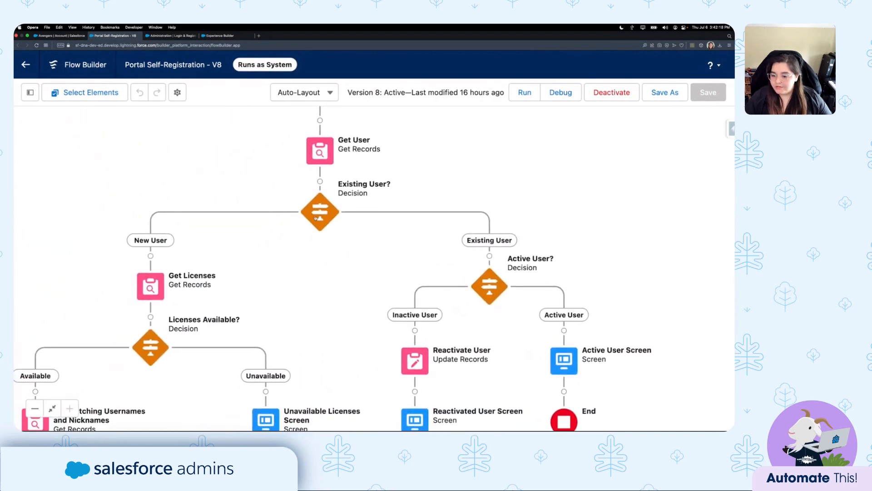
# Review Get Licenses' Partner Community Login filter and stored ID, TotalLicenses, UsedLicenses fields unchanged.
pyautogui.moveTo(276, 284); pyautogui.dragTo(470, 172)
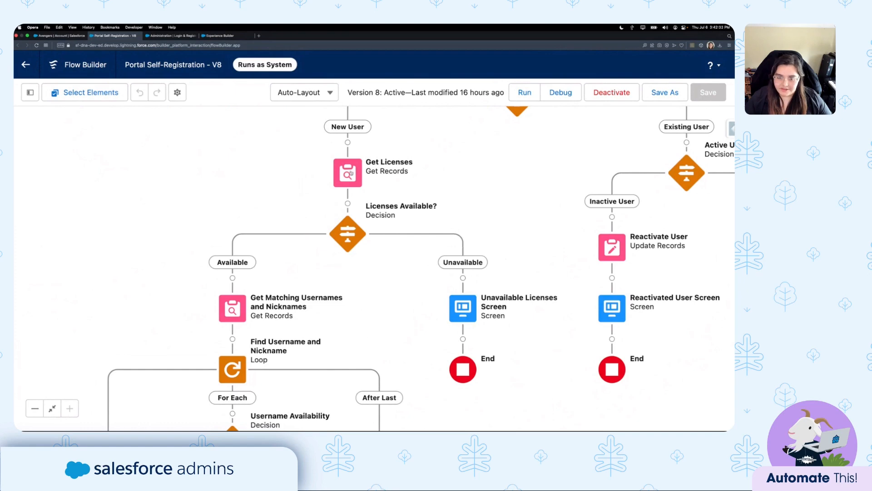
pyautogui.doubleClick(348, 166)
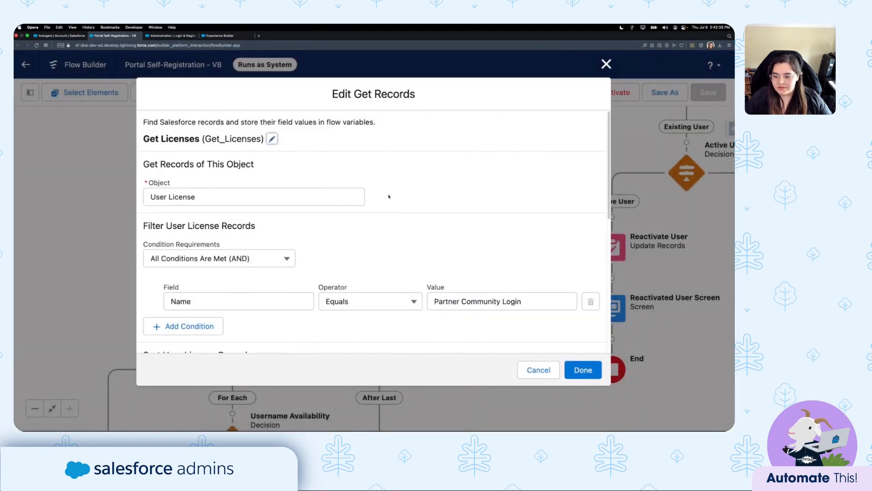
pyautogui.scroll(-1, 300, 205)
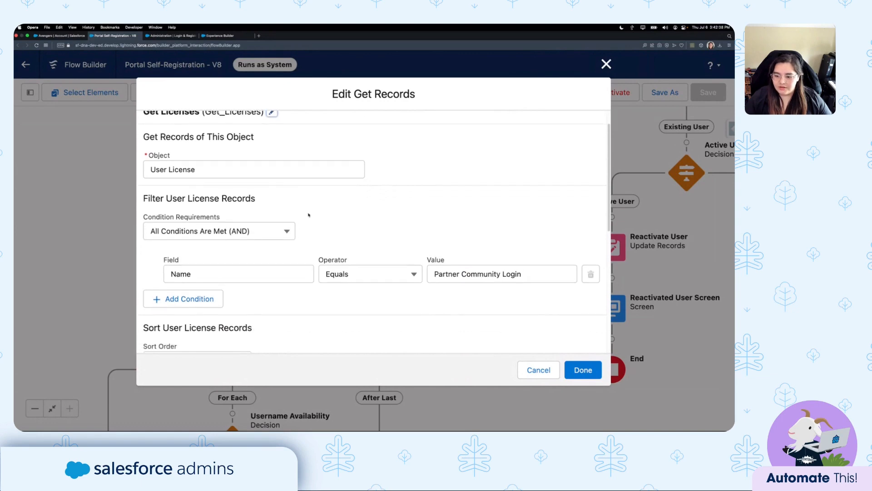
pyautogui.click(536, 274)
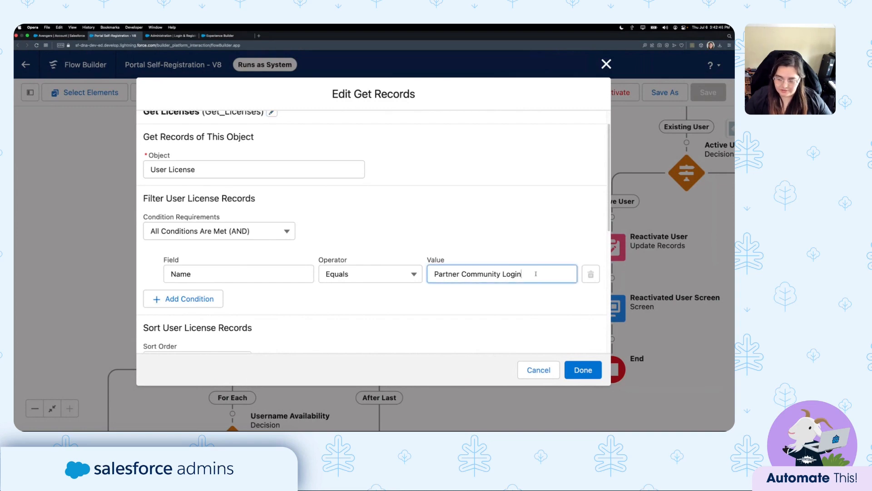
pyautogui.click(446, 247)
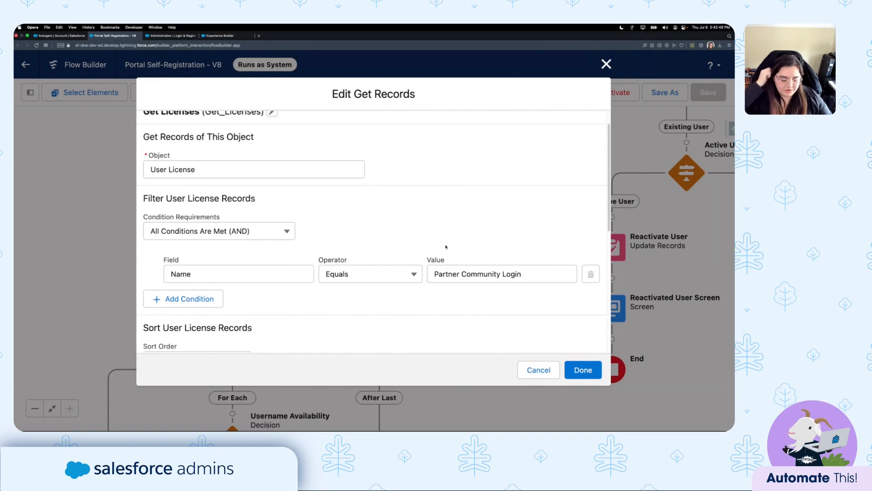
pyautogui.scroll(-4, 424, 208)
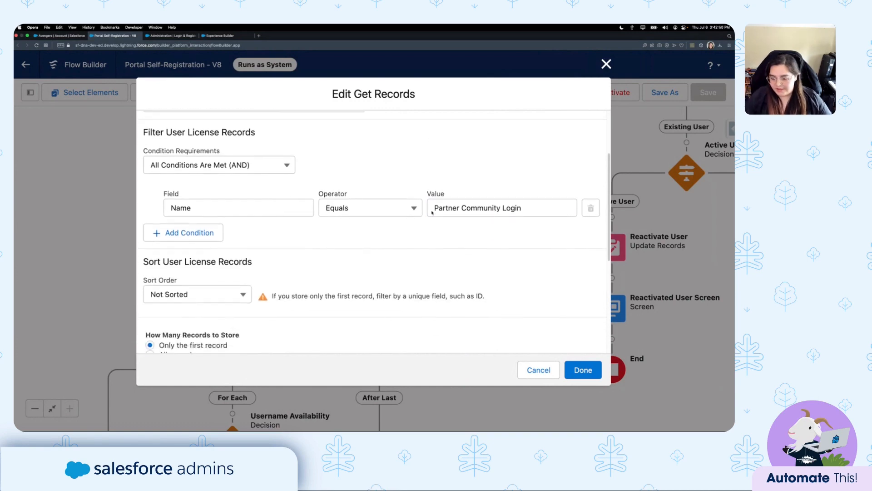
pyautogui.scroll(-4, 235, 144)
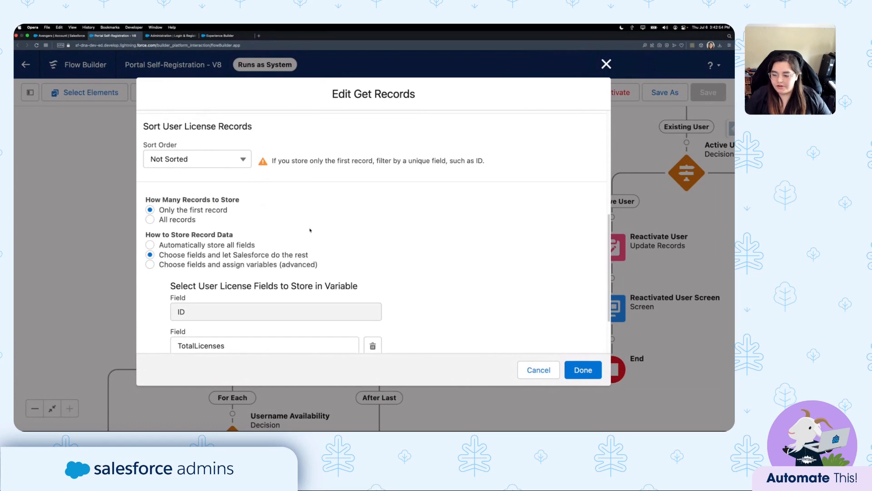
pyautogui.scroll(-3, 313, 254)
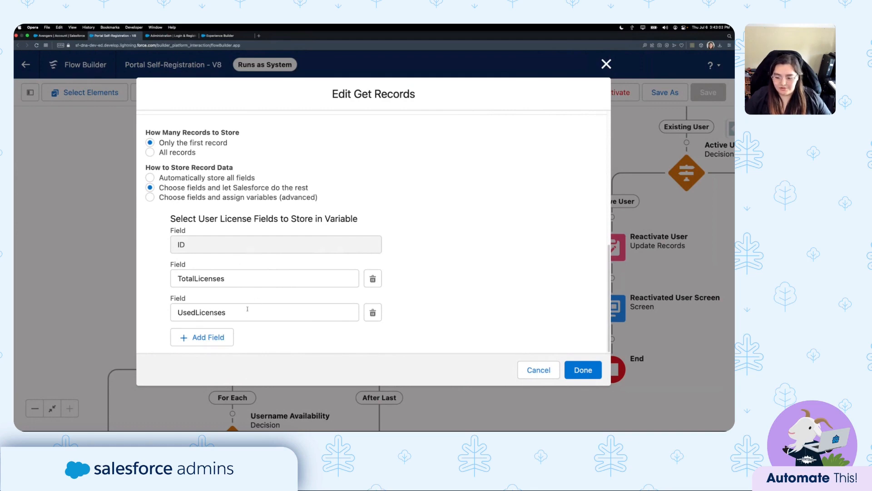
pyautogui.click(539, 369)
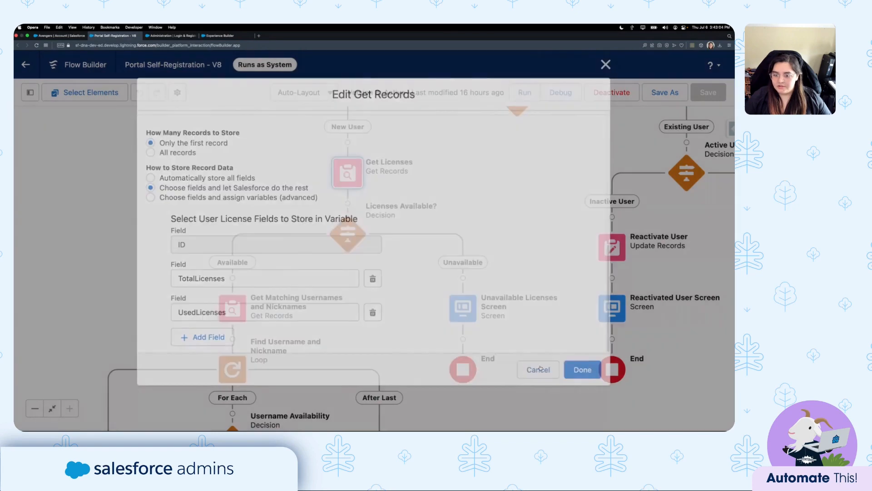
pyautogui.click(30, 92)
# Inspect the for_AvailableLicenses formula, TotalLicenses minus UsedLicenses, and close it unchanged.
pyautogui.click(73, 170)
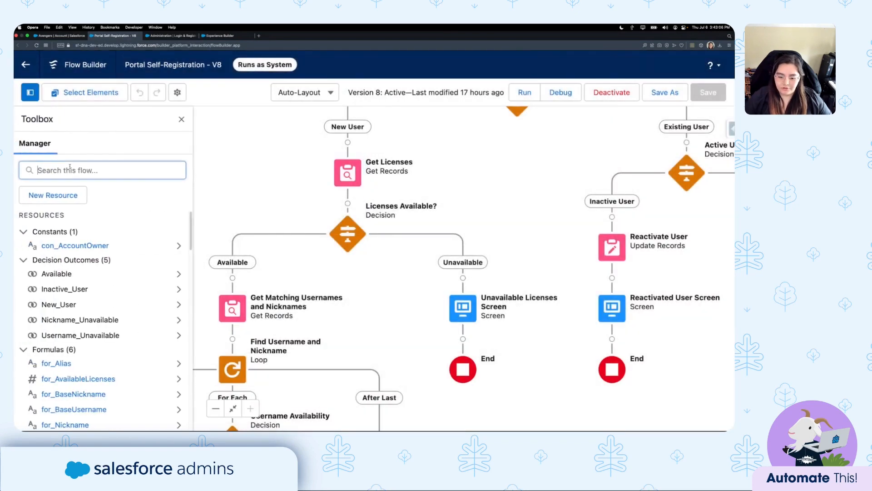
pyautogui.click(71, 379)
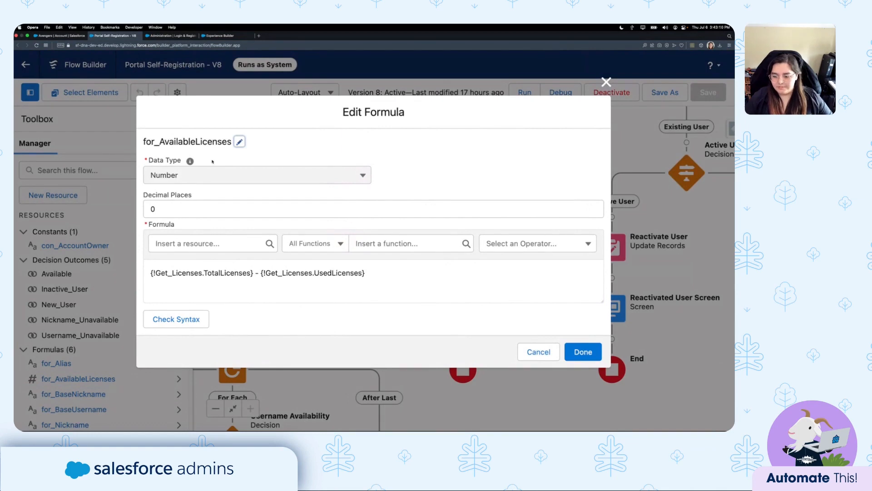
pyautogui.click(394, 286)
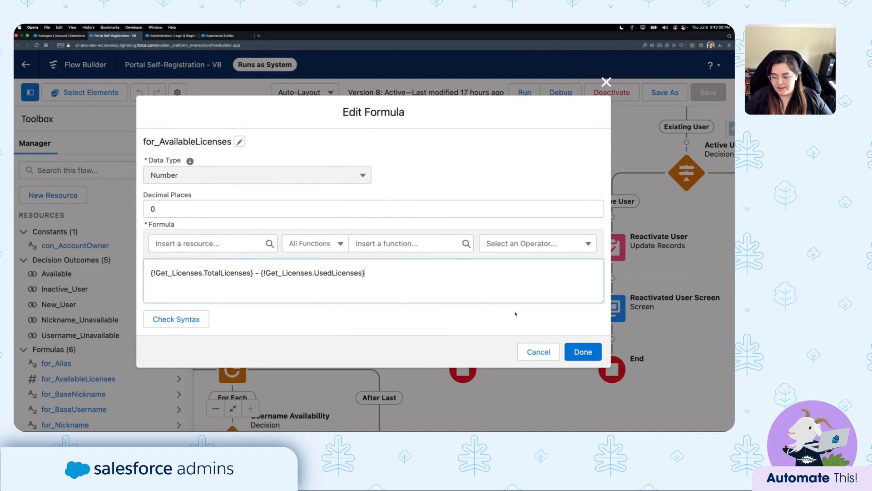
pyautogui.click(539, 351)
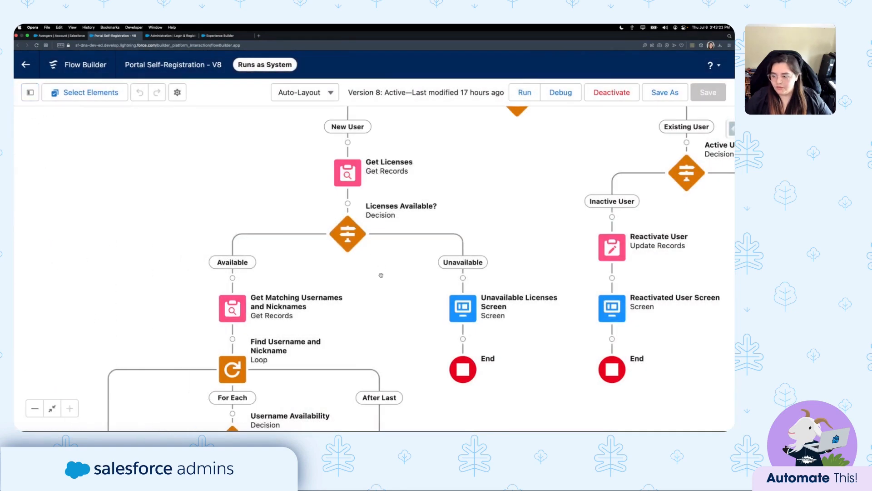
pyautogui.moveTo(381, 276); pyautogui.dragTo(349, 264)
pyautogui.click(334, 236)
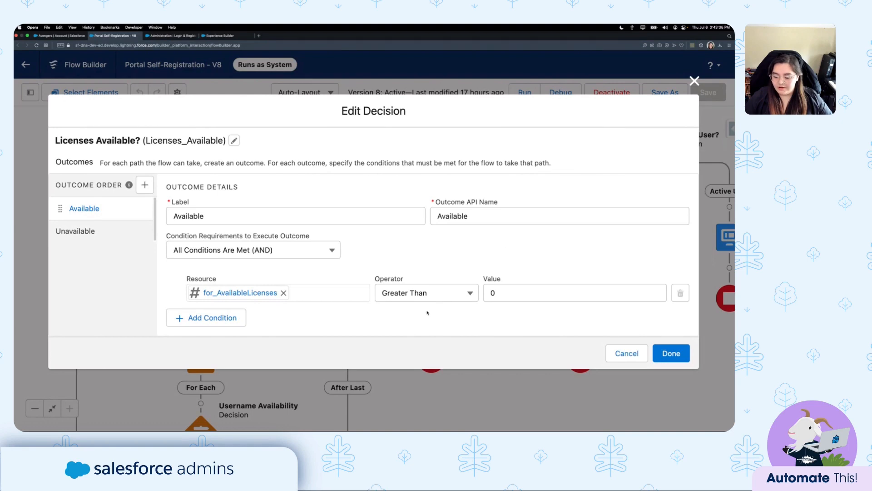
pyautogui.click(99, 231)
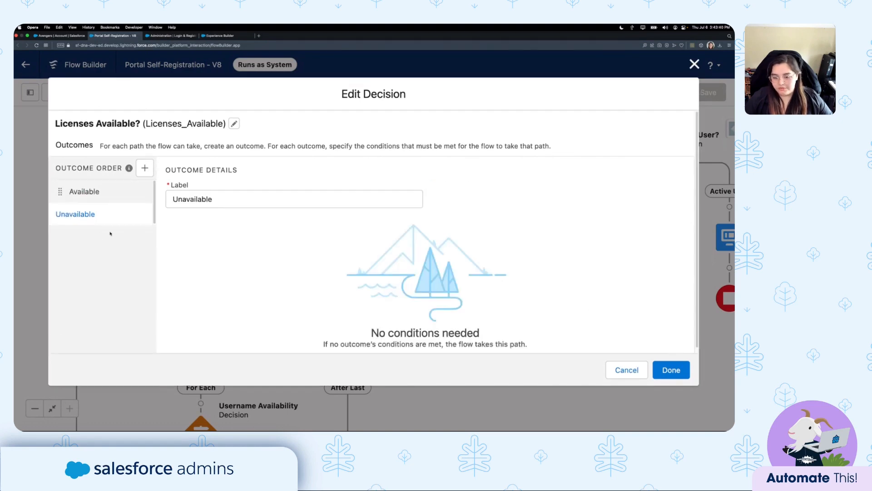
pyautogui.click(109, 198)
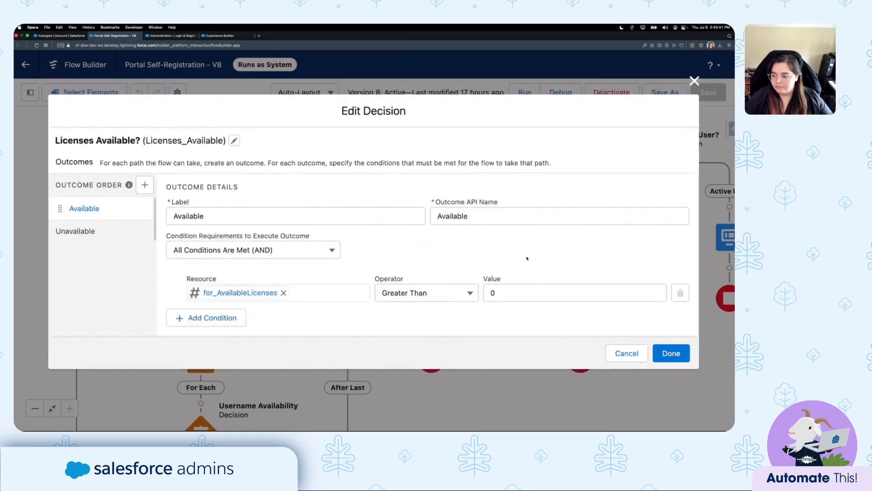
pyautogui.click(632, 356)
pyautogui.moveTo(365, 310); pyautogui.dragTo(292, 300)
pyautogui.click(358, 290)
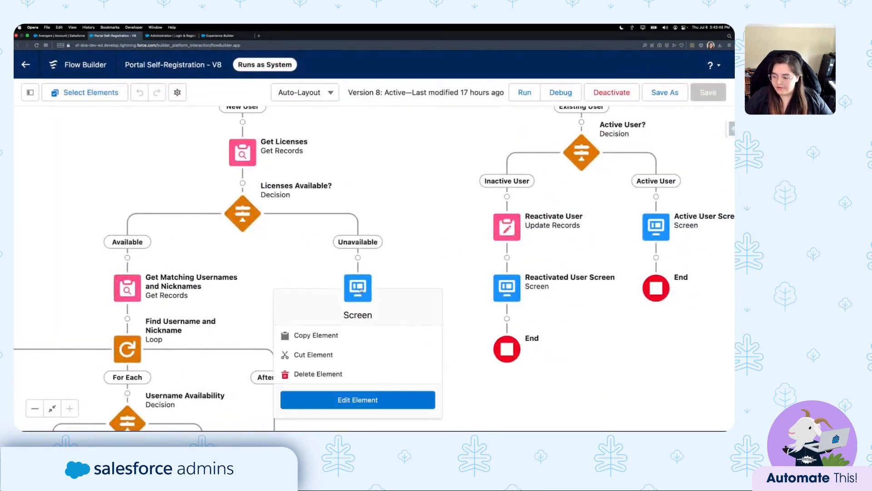
pyautogui.click(358, 400)
pyautogui.click(199, 165)
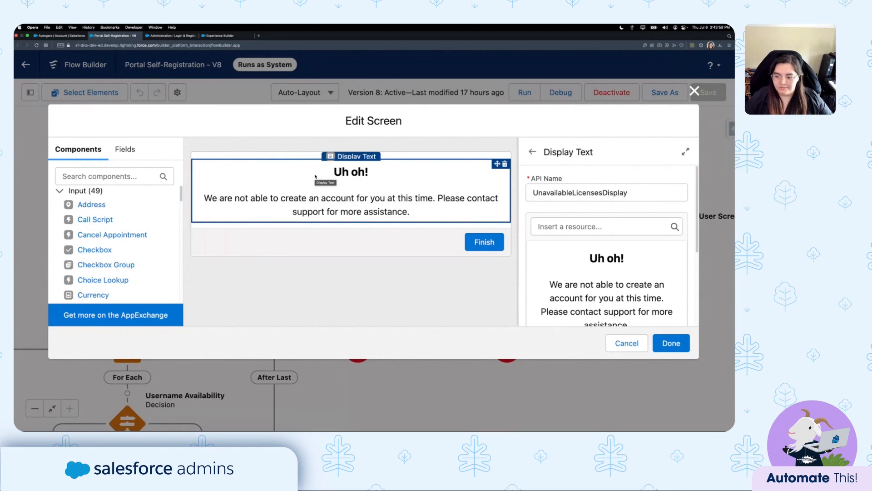
pyautogui.click(628, 343)
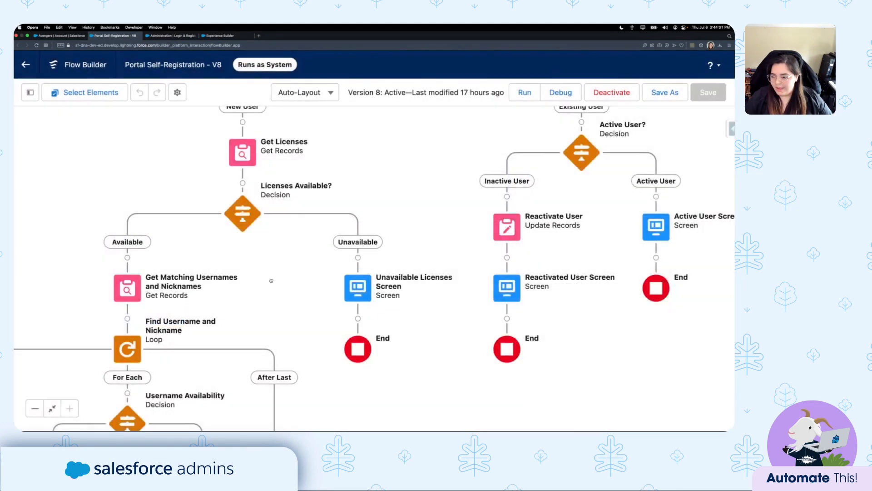
# Show the loop section and open the for_BaseUsername formula from the resource list.
pyautogui.moveTo(274, 280); pyautogui.dragTo(473, 198)
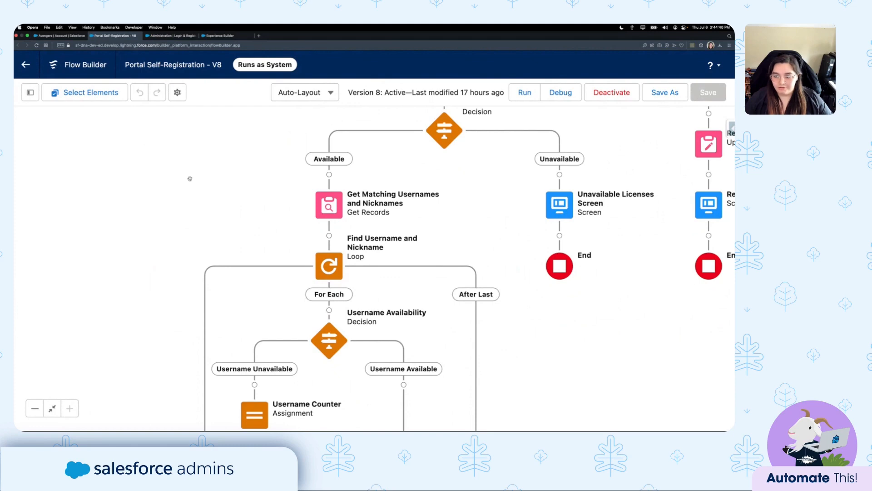
pyautogui.click(30, 92)
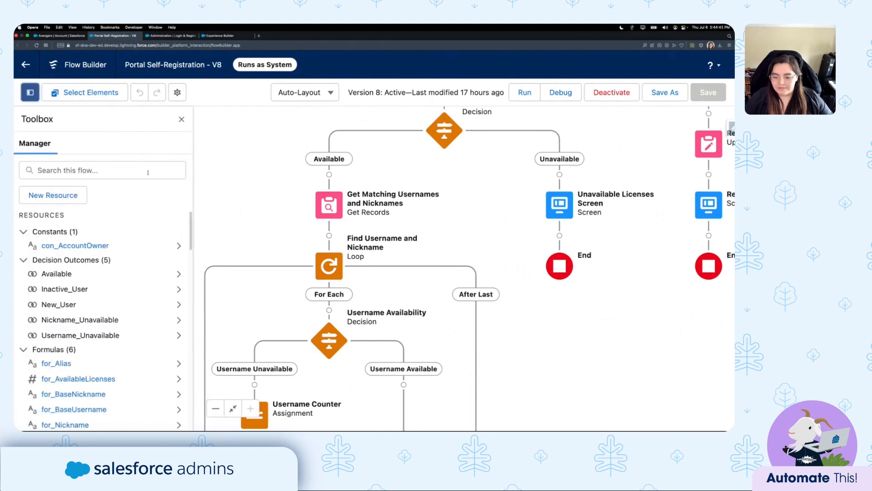
pyautogui.scroll(-3, 82, 296)
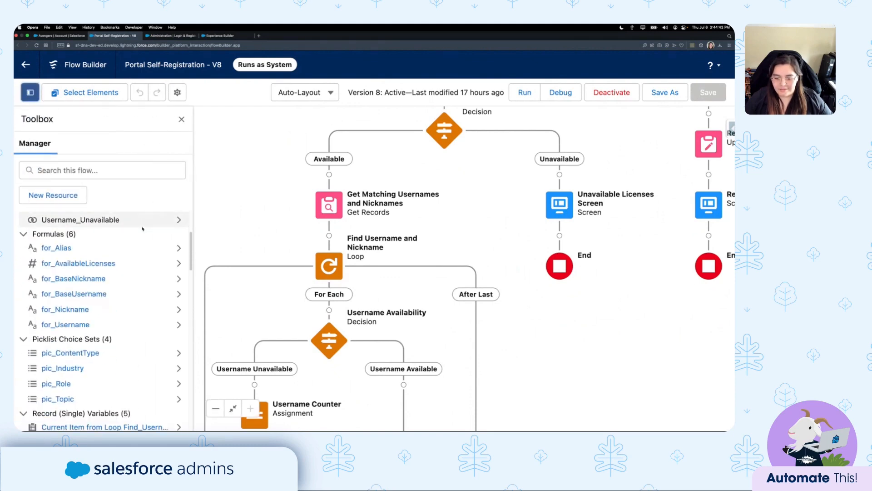
pyautogui.click(82, 294)
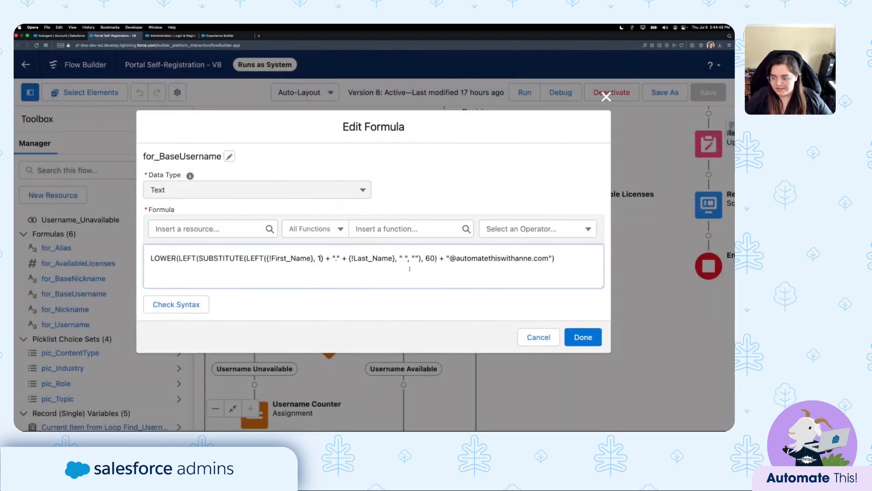
pyautogui.click(562, 256)
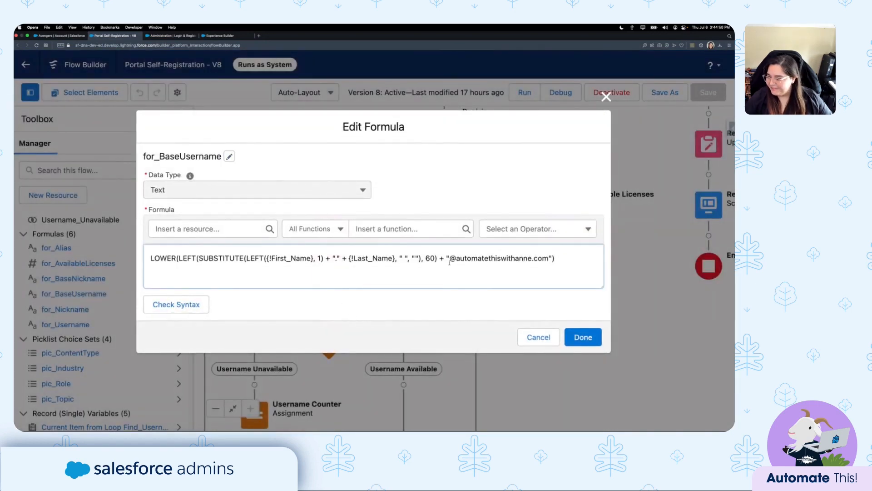
pyautogui.moveTo(447, 258); pyautogui.dragTo(552, 255)
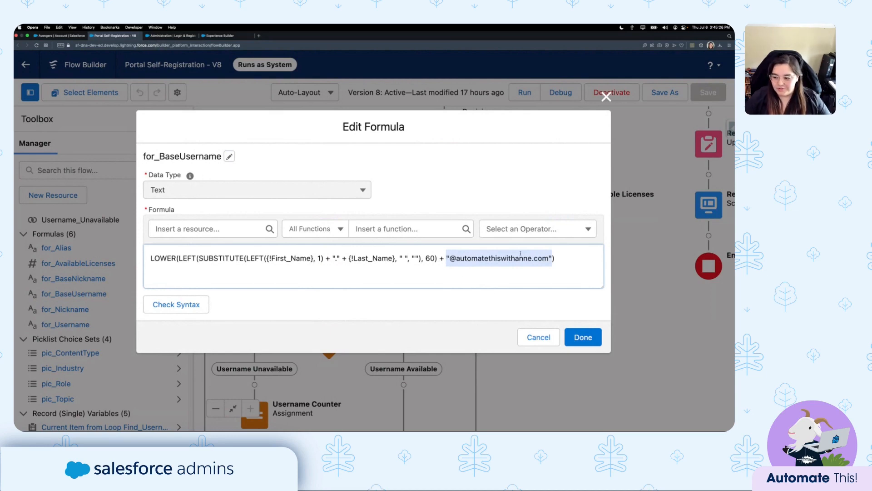
pyautogui.click(566, 256)
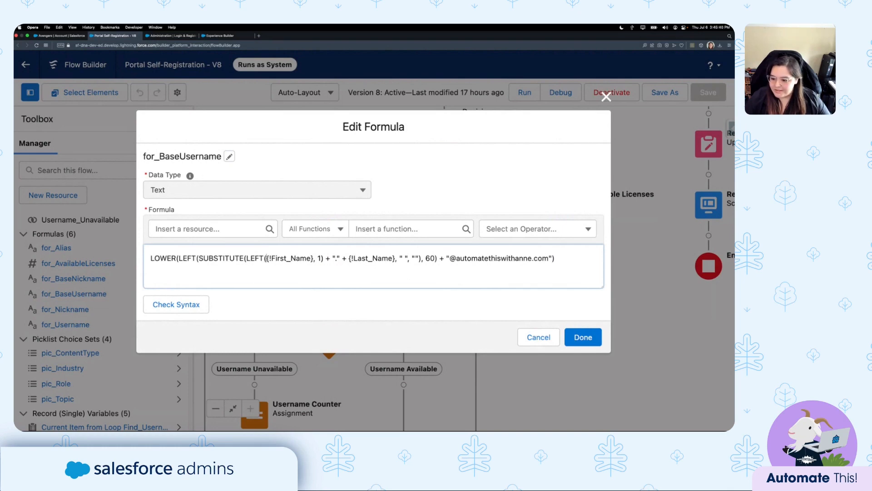
pyautogui.moveTo(266, 259); pyautogui.dragTo(324, 262)
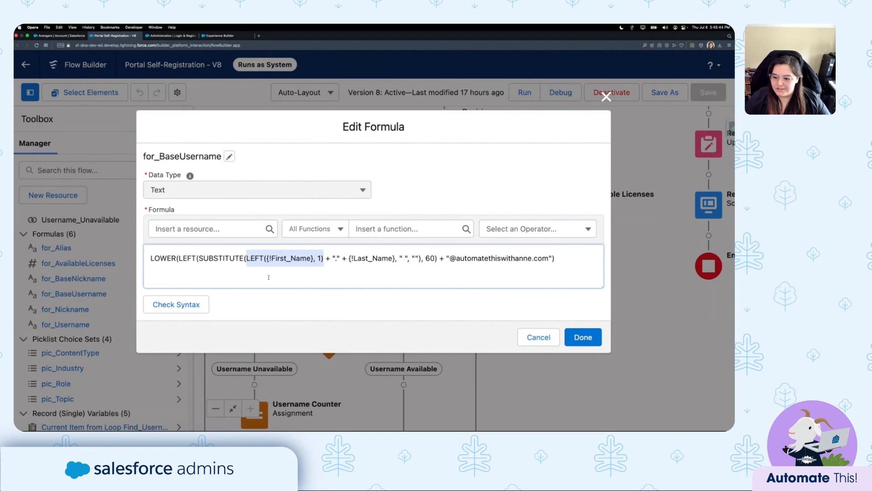
# Explain the for_BaseUsername formula's dot separator, last name, SUBSTITUTE space removal and LOWER, then cancel.
pyautogui.doubleClick(335, 258)
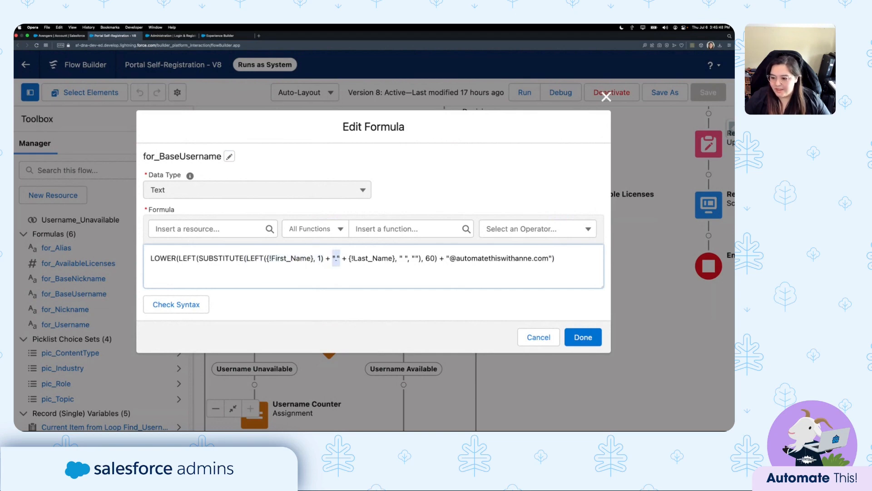
pyautogui.moveTo(349, 258); pyautogui.dragTo(141, 266)
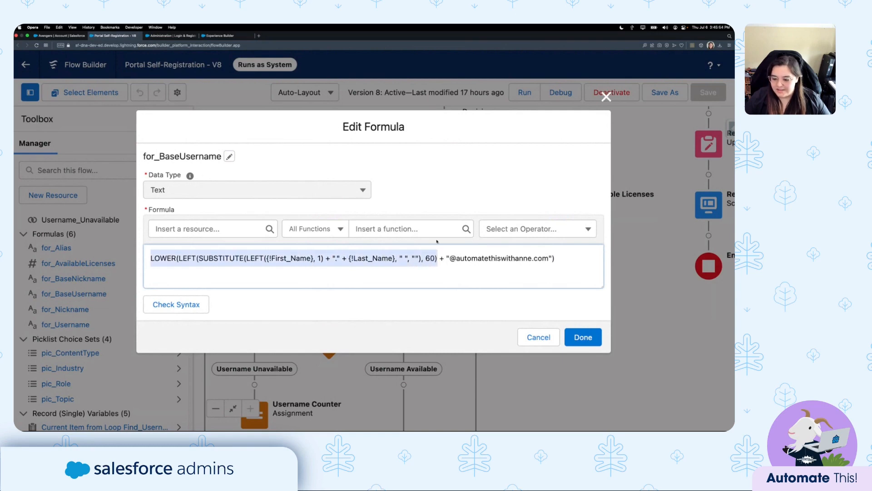
pyautogui.click(215, 258)
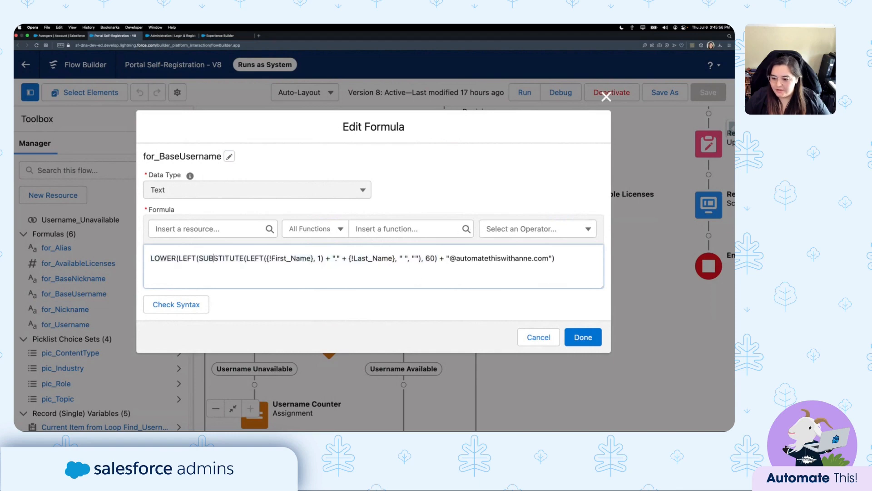
pyautogui.doubleClick(223, 258)
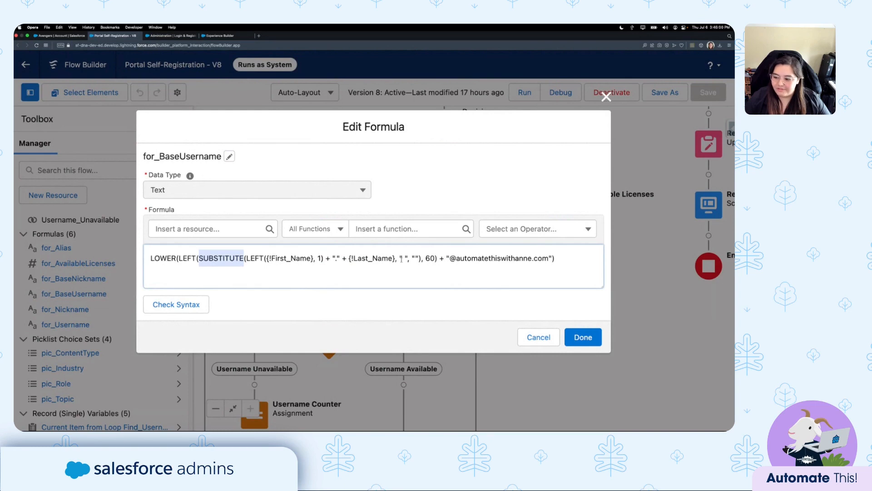
pyautogui.click(402, 258)
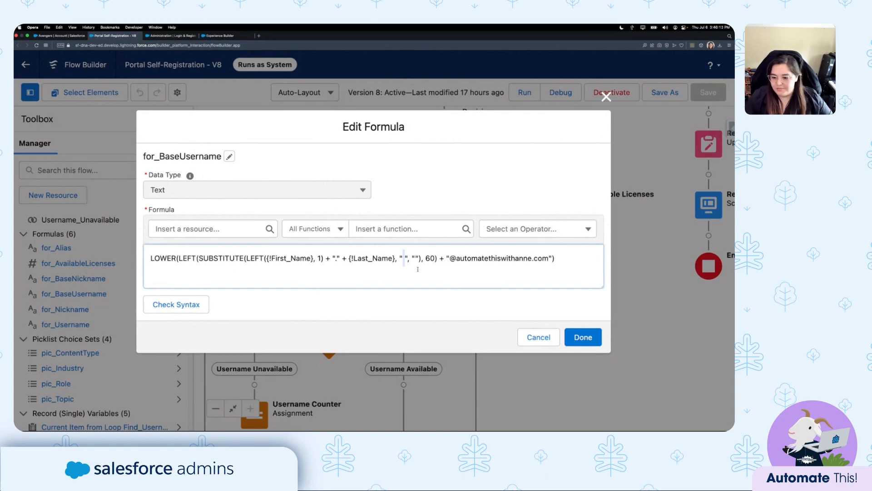
pyautogui.doubleClick(163, 258)
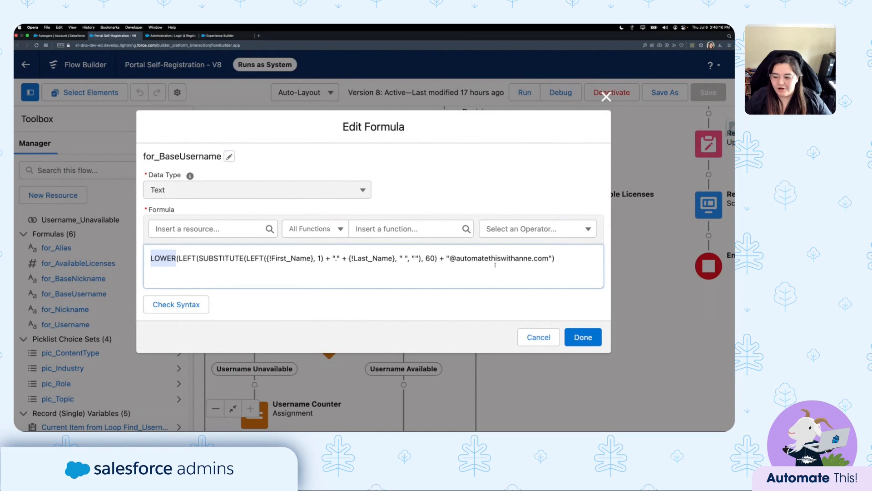
pyautogui.click(563, 256)
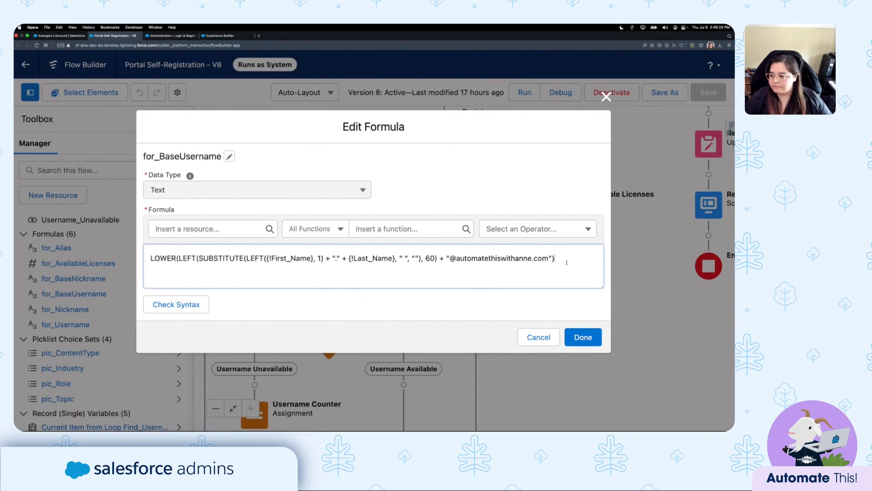
pyautogui.click(538, 337)
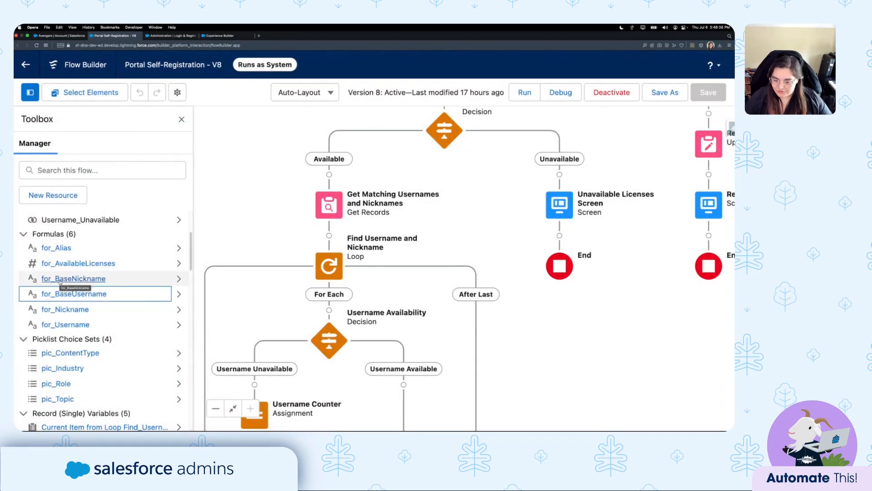
# Explain the for_BaseNickname formula's first initial, 40-character limit and LOWER, closing it unchanged.
pyautogui.click(60, 279)
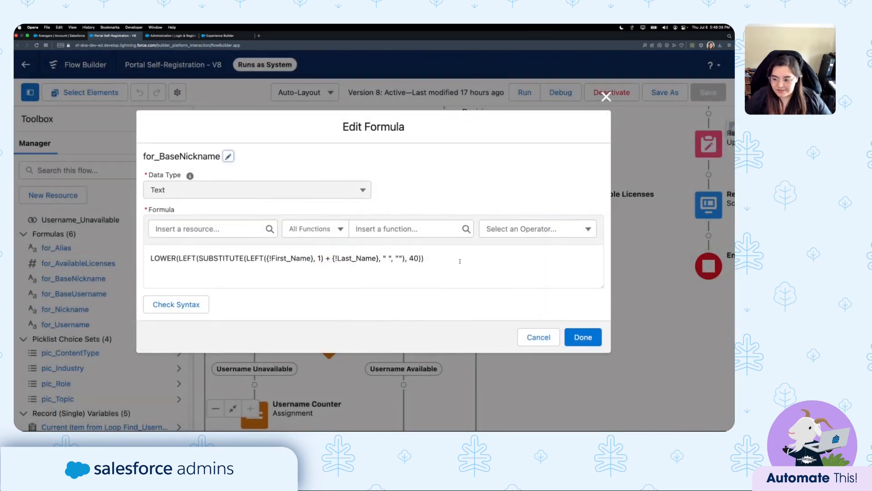
pyautogui.click(460, 262)
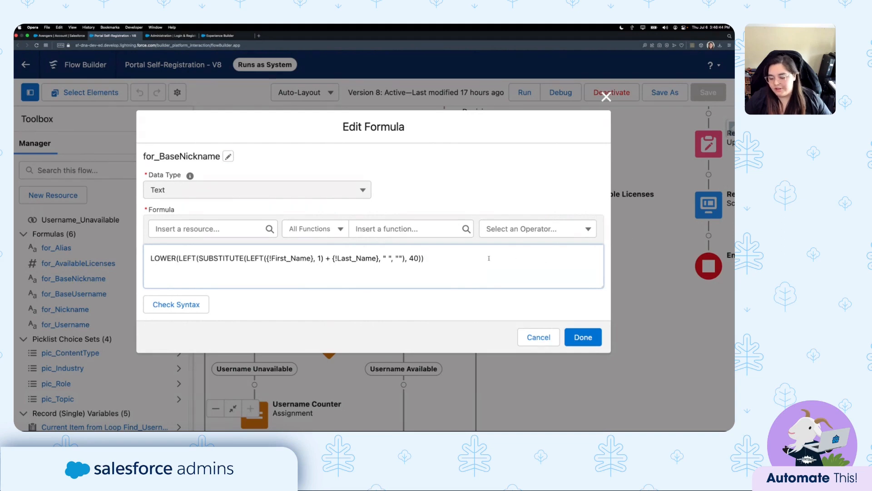
pyautogui.doubleClick(294, 257)
pyautogui.moveTo(247, 258); pyautogui.dragTo(325, 258)
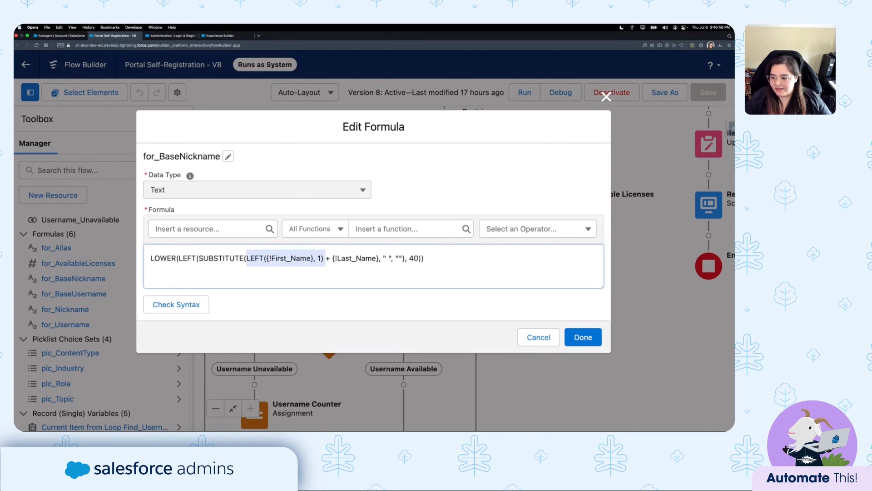
pyautogui.click(423, 258)
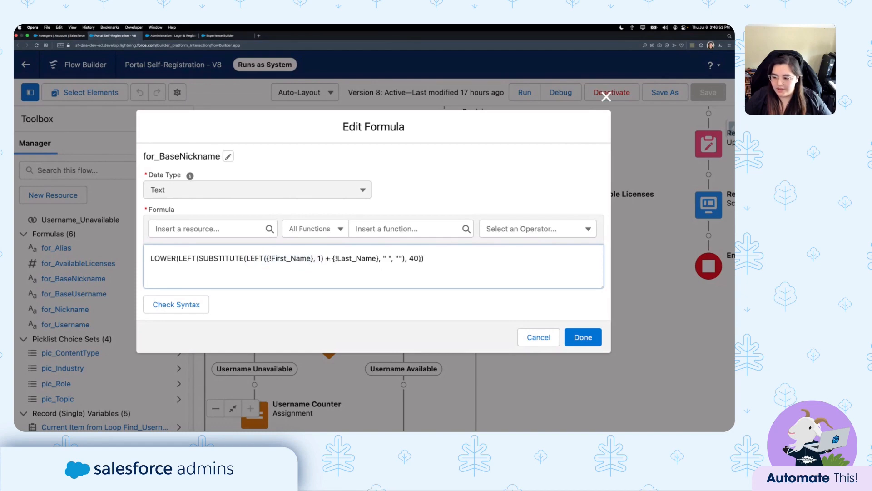
pyautogui.moveTo(422, 259); pyautogui.dragTo(410, 258)
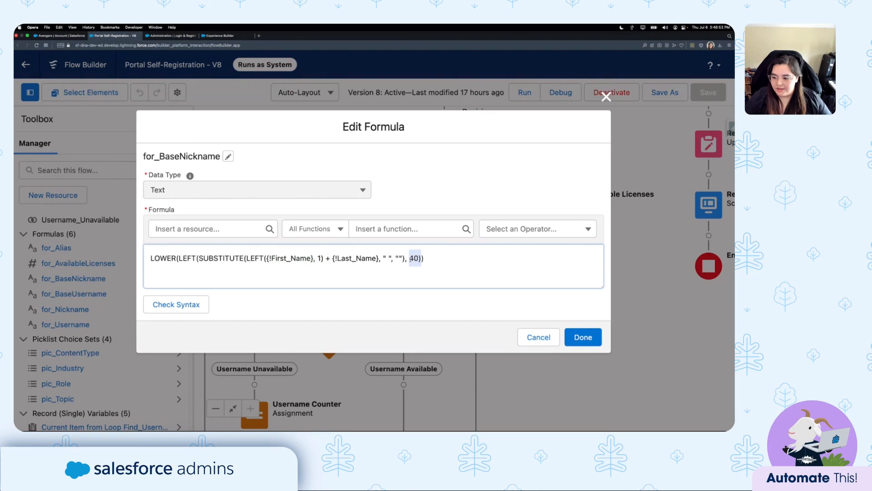
pyautogui.click(437, 260)
pyautogui.doubleClick(166, 259)
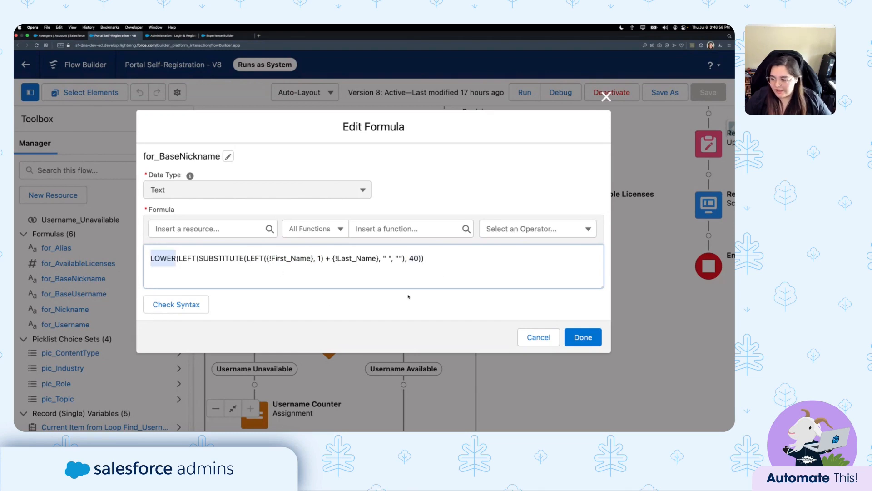
pyautogui.click(534, 337)
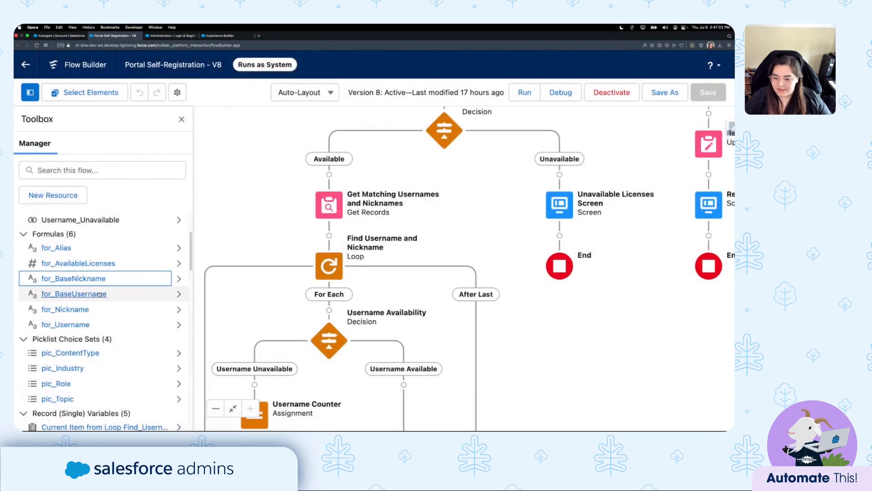
# Hide the resource manager and open the Get Matching Usernames and Nicknames settings.
pyautogui.moveTo(383, 210); pyautogui.dragTo(324, 208)
pyautogui.click(181, 119)
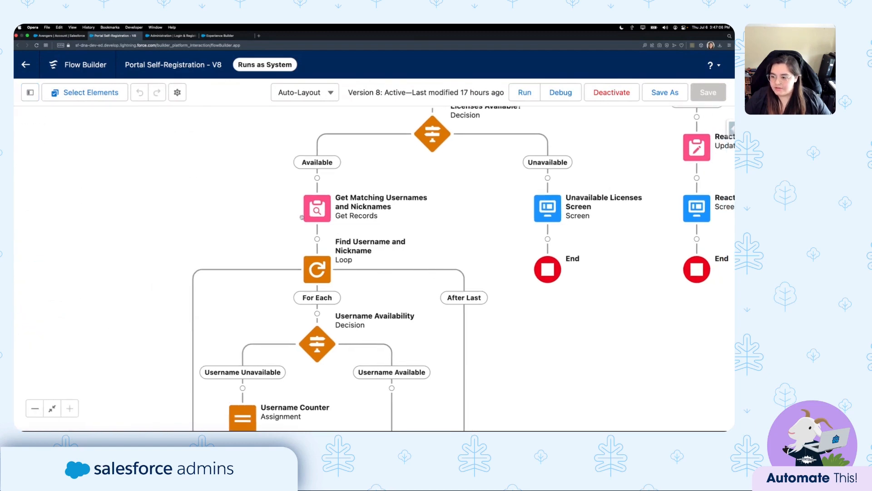
pyautogui.doubleClick(324, 208)
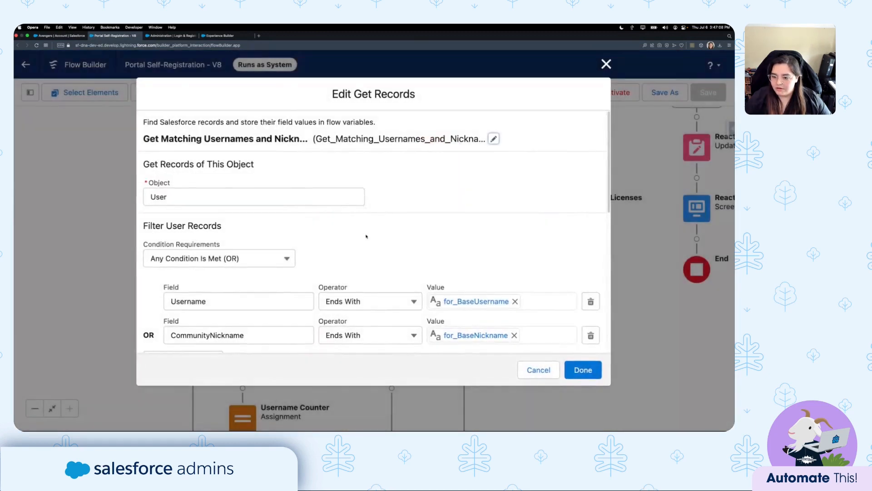
pyautogui.click(283, 197)
pyautogui.click(410, 205)
pyautogui.scroll(-3, 410, 207)
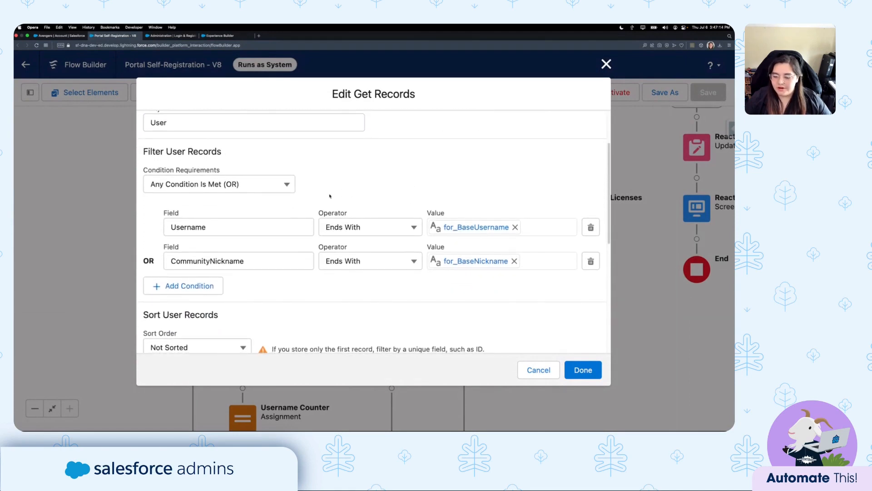
pyautogui.scroll(-1, 330, 196)
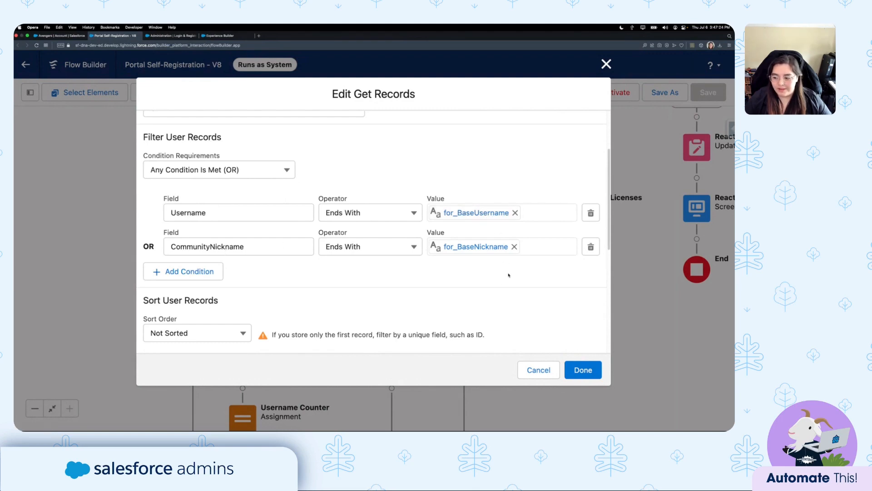
# Review its Username and CommunityNickname filters and stored fields, then close it unchanged.
pyautogui.scroll(-3, 508, 274)
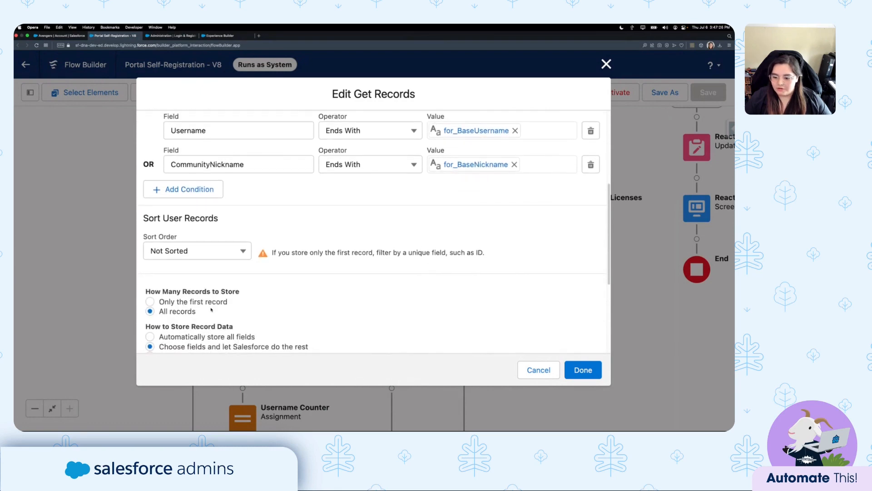
pyautogui.scroll(-5, 258, 297)
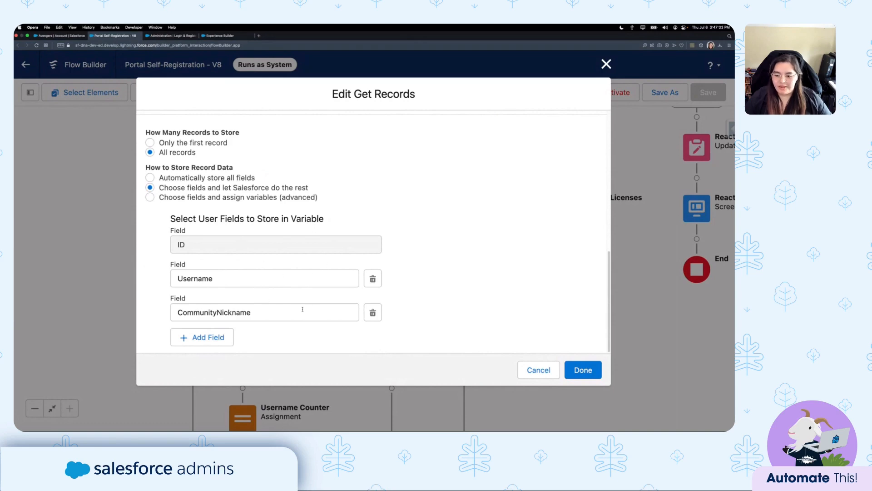
pyautogui.scroll(5, 518, 252)
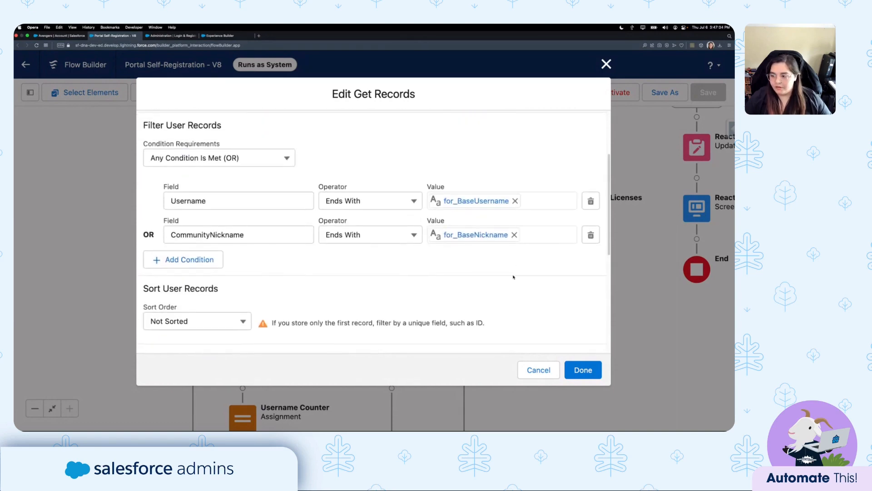
pyautogui.scroll(2, 412, 287)
pyautogui.scroll(-1, 384, 251)
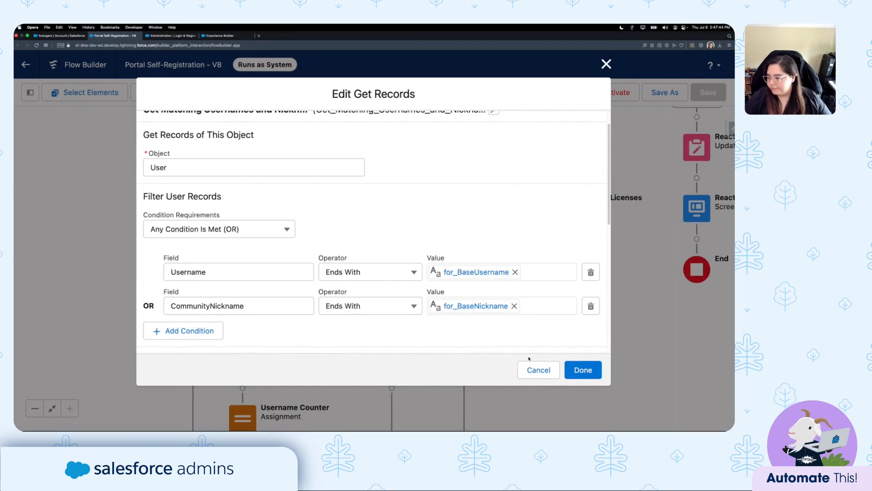
pyautogui.click(537, 369)
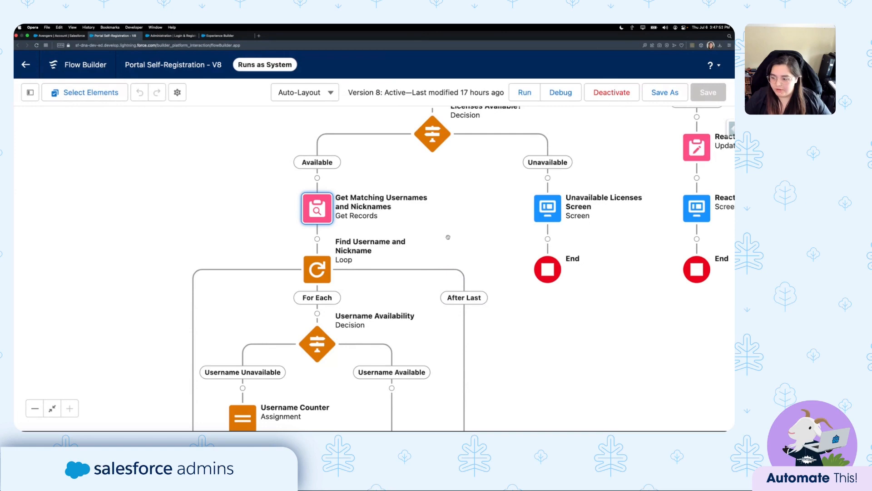
pyautogui.moveTo(432, 244); pyautogui.dragTo(429, 159)
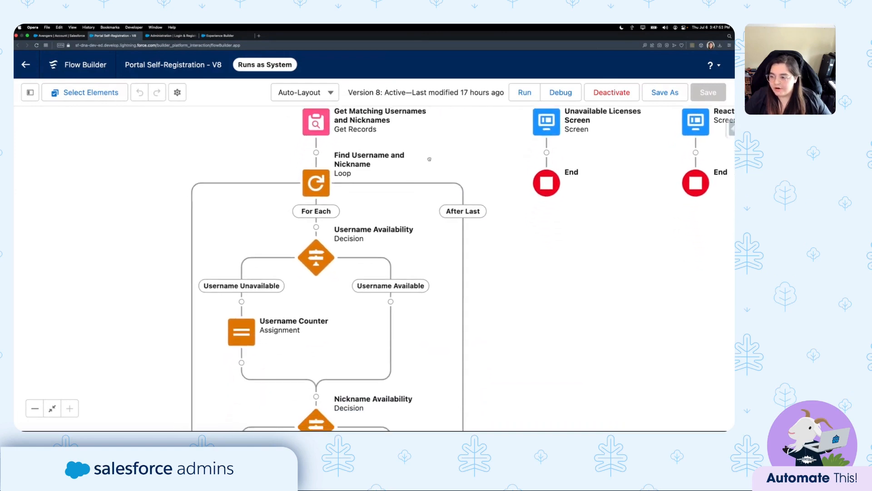
pyautogui.scroll(-3, 429, 159)
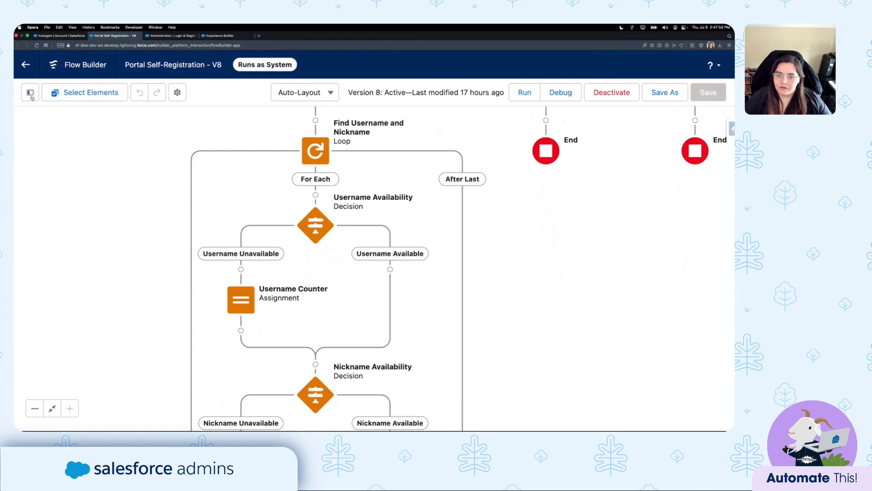
pyautogui.doubleClick(315, 151)
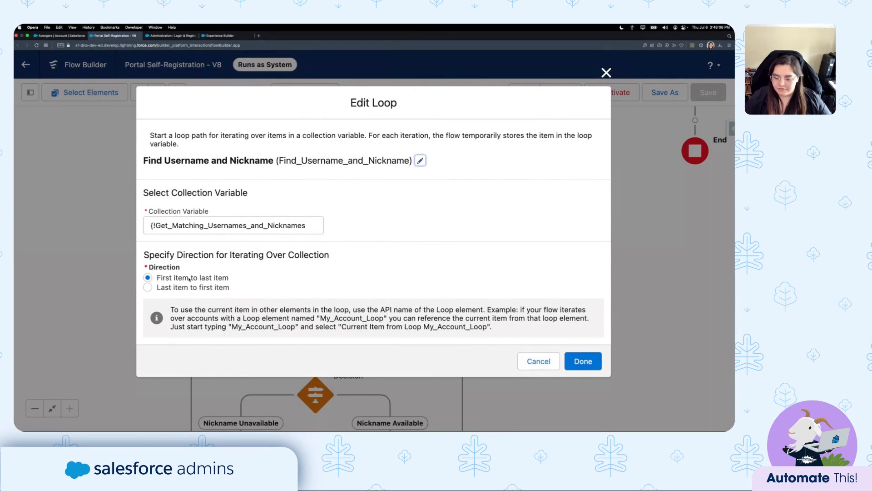
pyautogui.click(538, 361)
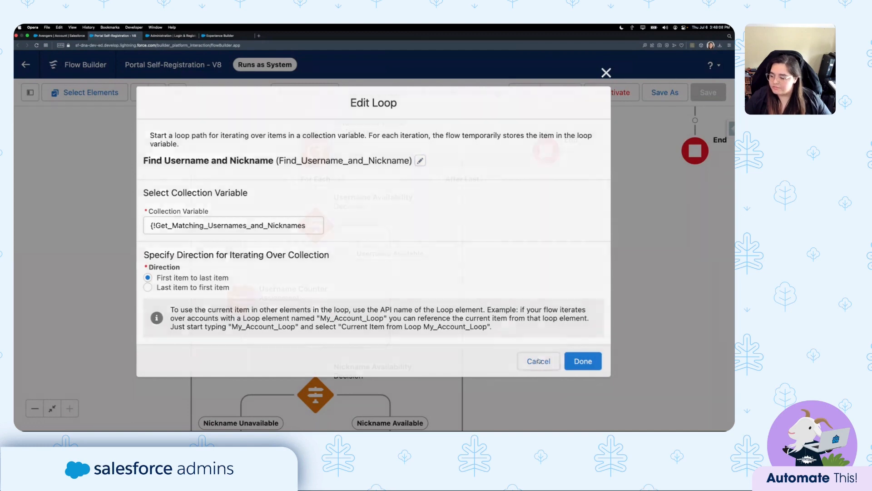
pyautogui.scroll(-3, 380, 238)
pyautogui.moveTo(381, 238); pyautogui.dragTo(381, 219)
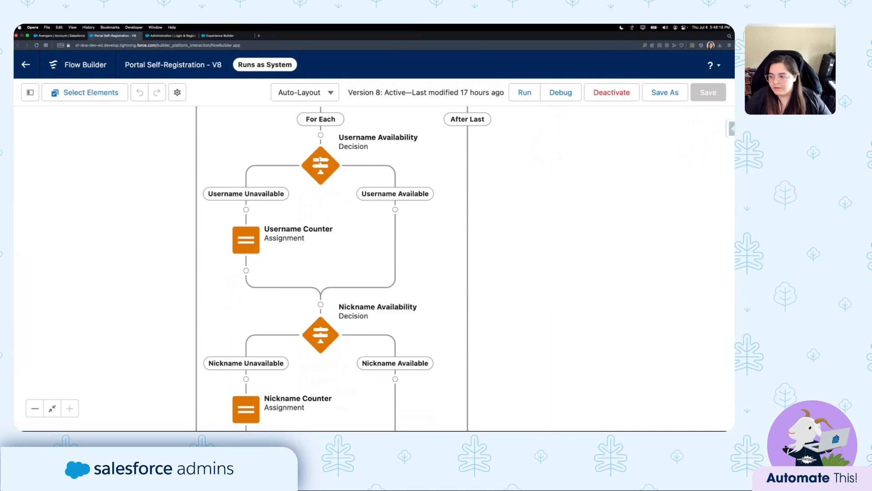
pyautogui.doubleClick(321, 163)
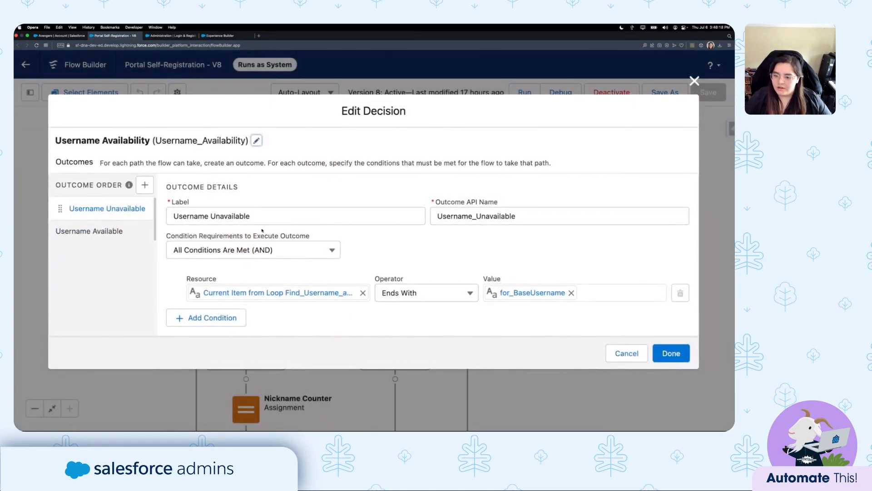
pyautogui.click(263, 216)
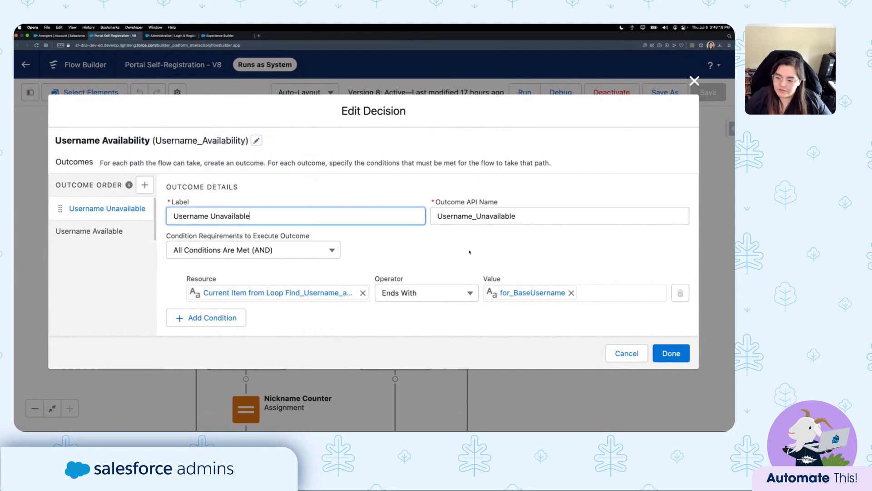
pyautogui.click(283, 300)
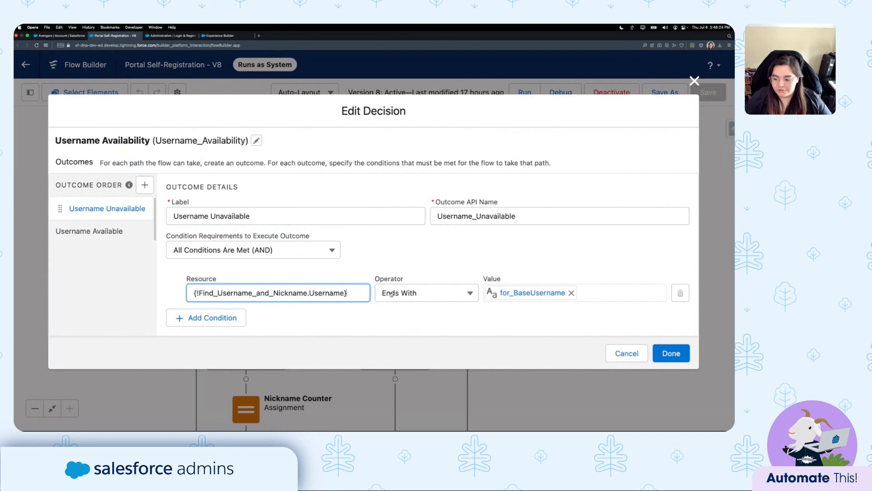
pyautogui.click(319, 293)
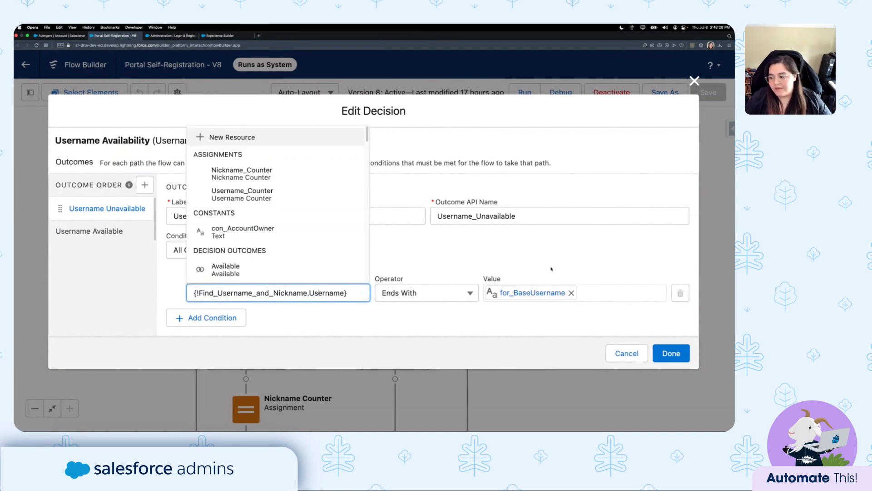
pyautogui.click(509, 265)
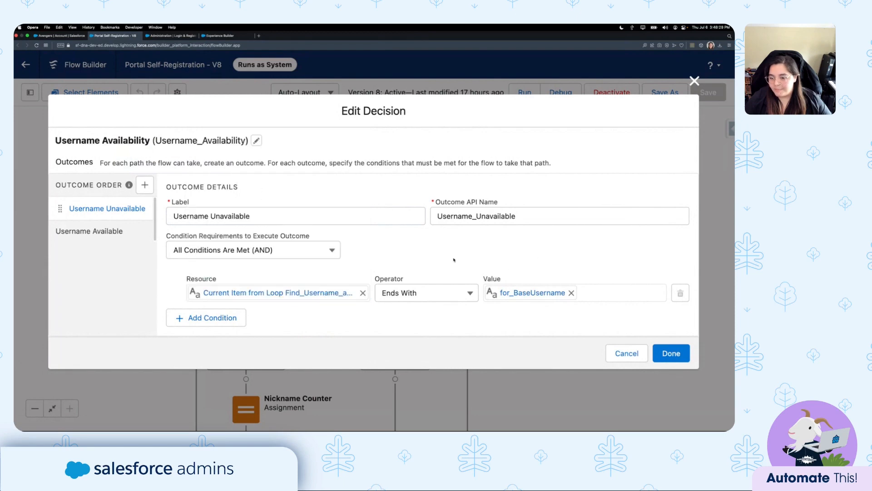
pyautogui.click(91, 231)
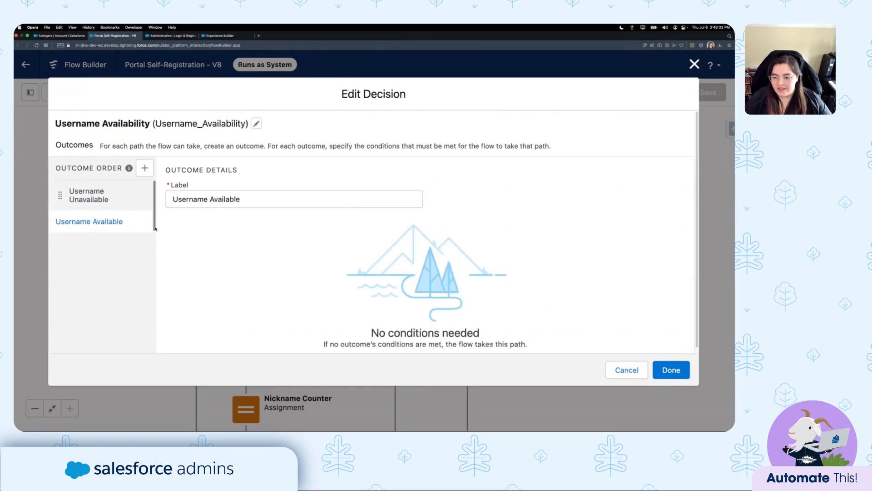
pyautogui.click(114, 208)
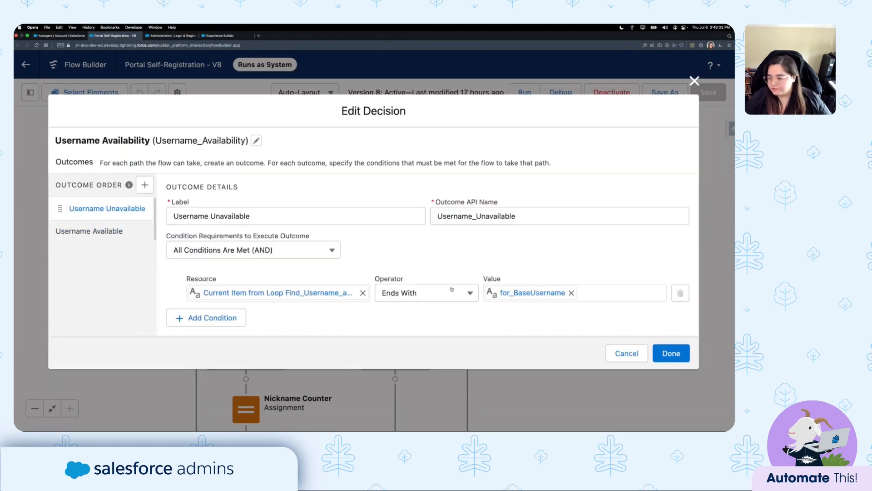
pyautogui.click(632, 357)
# Filter resources by 'var' and confirm var_UsernameCounter defaults to 0, closing it unchanged.
pyautogui.scroll(2, 393, 244)
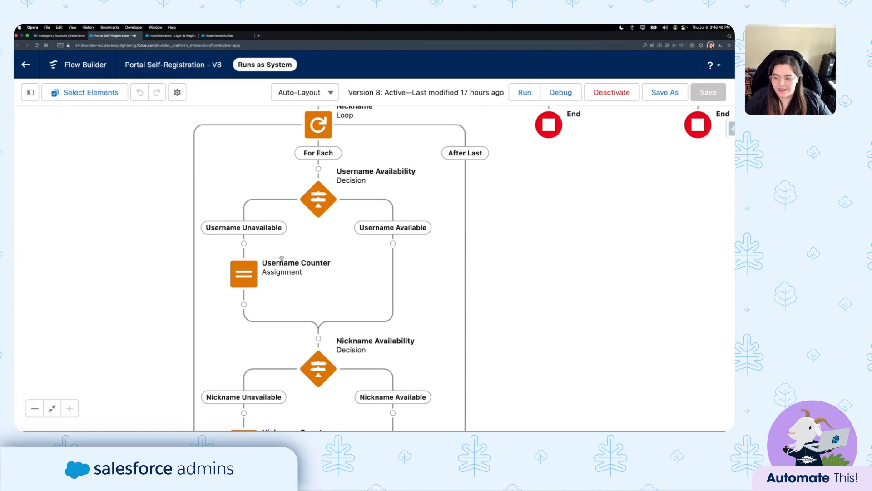
pyautogui.click(30, 94)
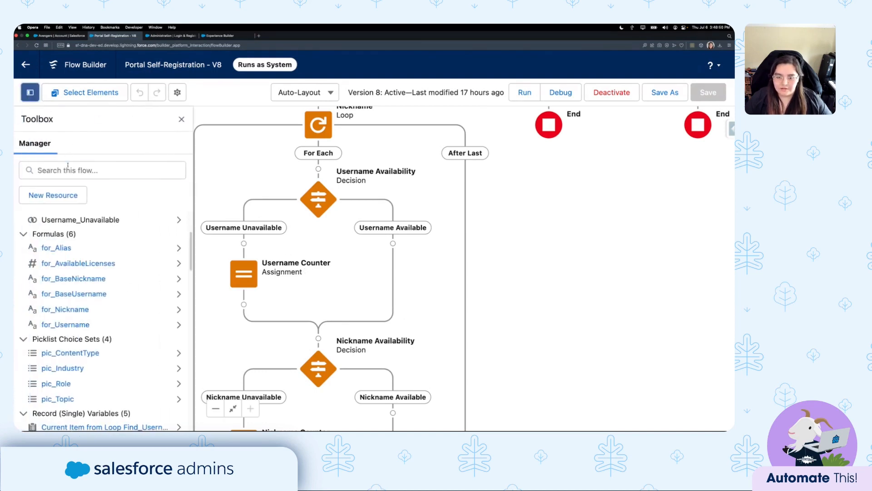
pyautogui.click(90, 170)
pyautogui.write('var')
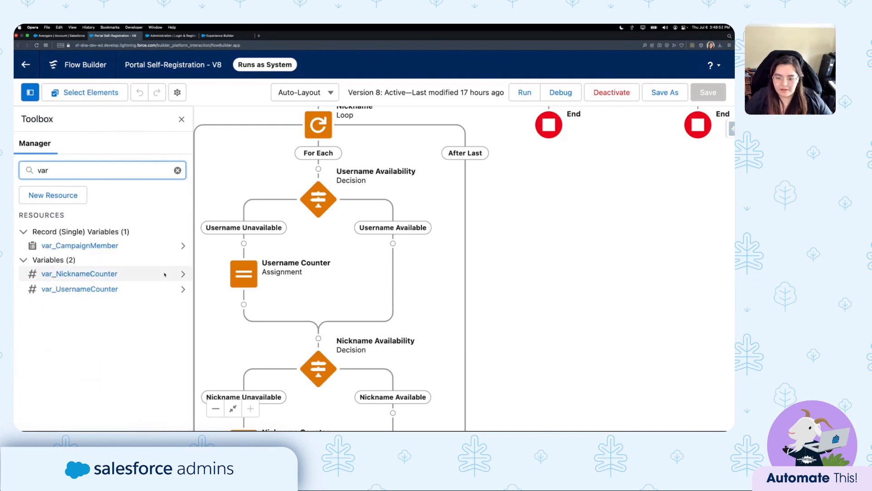
pyautogui.click(90, 289)
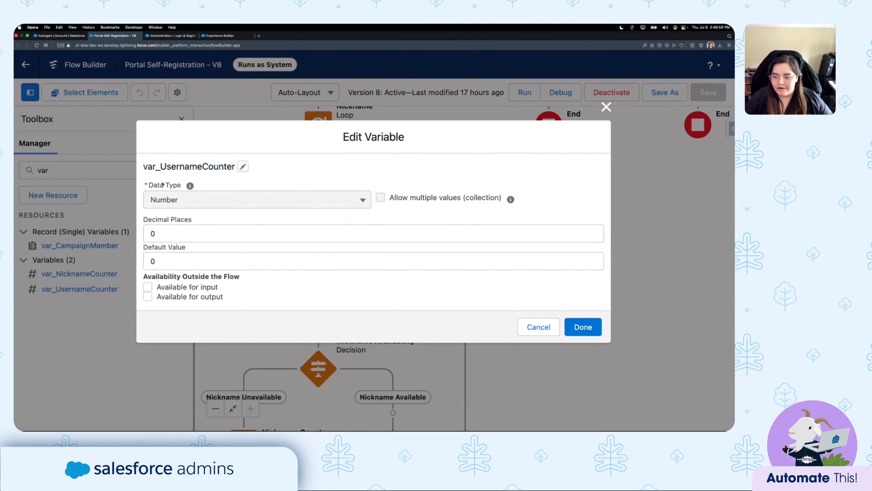
pyautogui.click(318, 260)
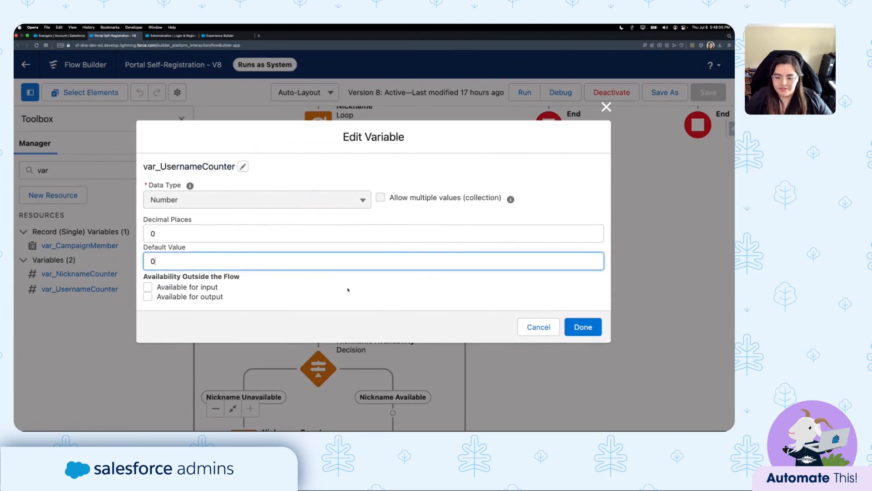
pyautogui.doubleClick(161, 263)
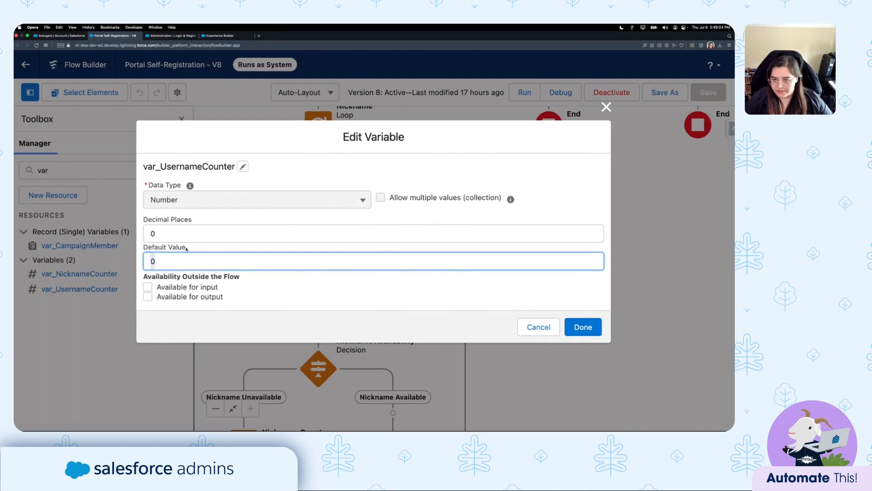
pyautogui.click(539, 328)
# Review the Username Counter assignment (add 1) unchanged and bring the nickname checks into view.
pyautogui.click(182, 119)
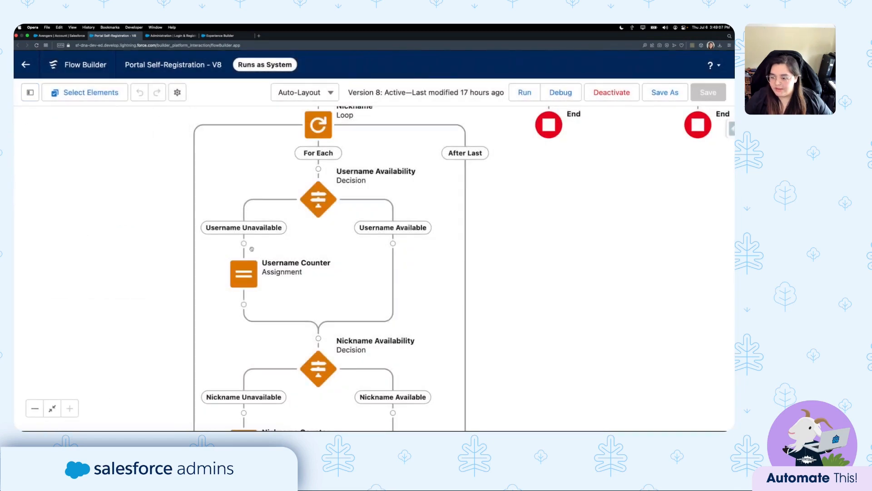
pyautogui.click(302, 272)
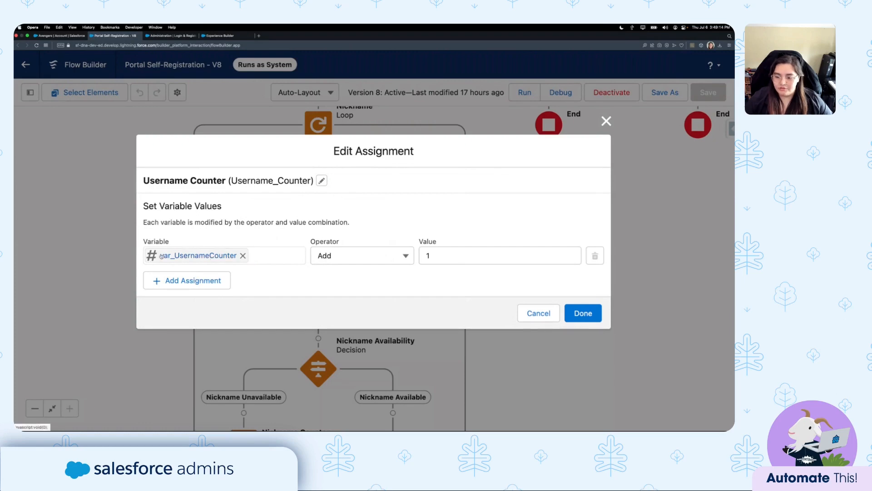
pyautogui.click(539, 313)
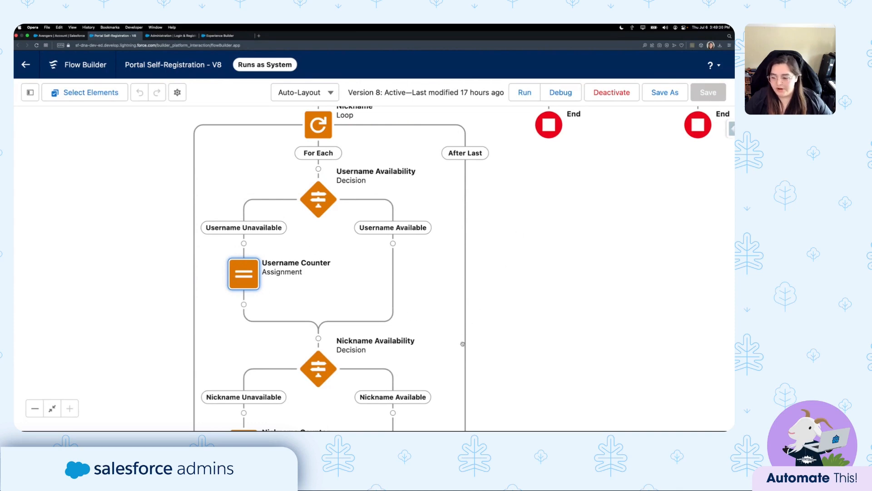
pyautogui.moveTo(463, 344); pyautogui.dragTo(475, 203)
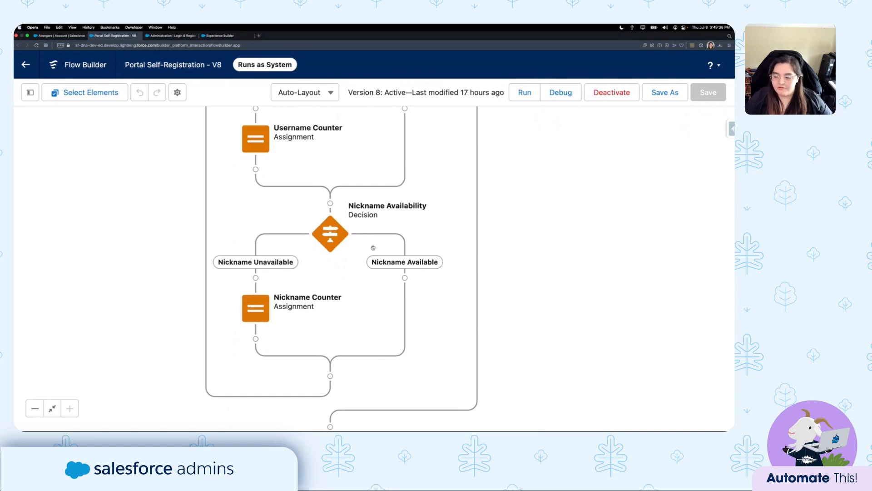
# Inspect the Nickname Availability decision's condition resource and close it unchanged.
pyautogui.doubleClick(334, 234)
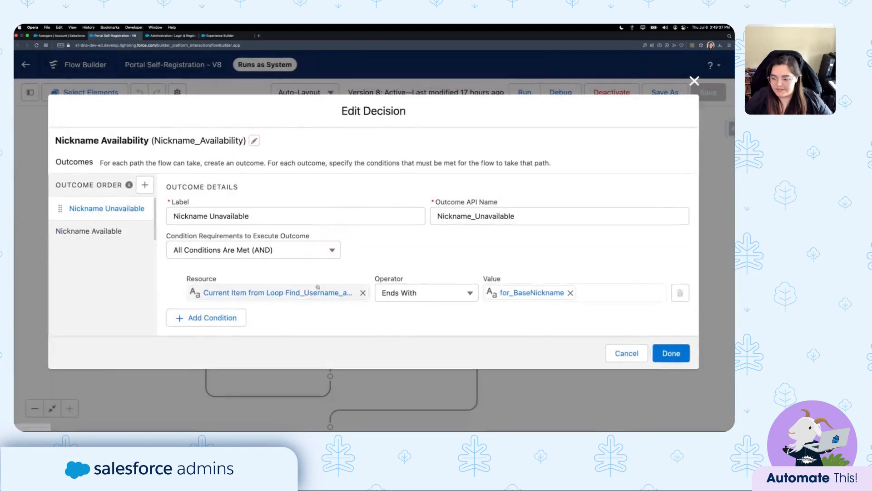
pyautogui.moveTo(304, 294); pyautogui.dragTo(364, 293)
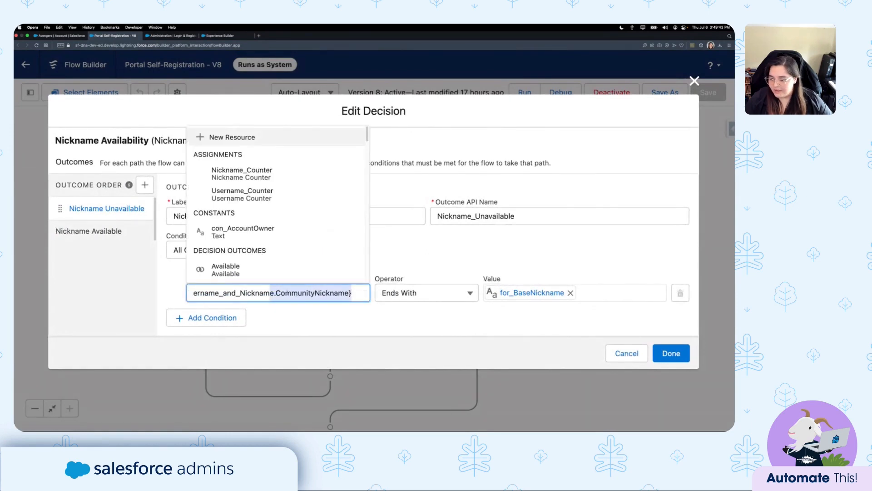
pyautogui.click(301, 294)
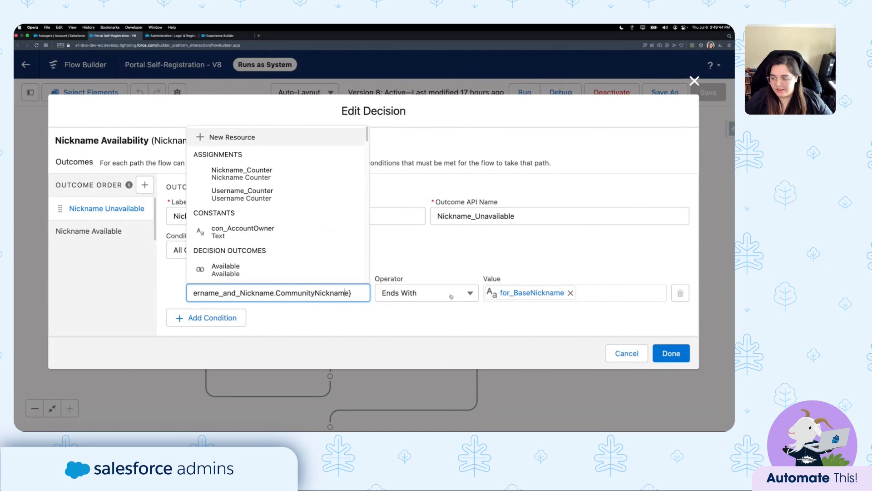
pyautogui.click(530, 275)
pyautogui.click(626, 353)
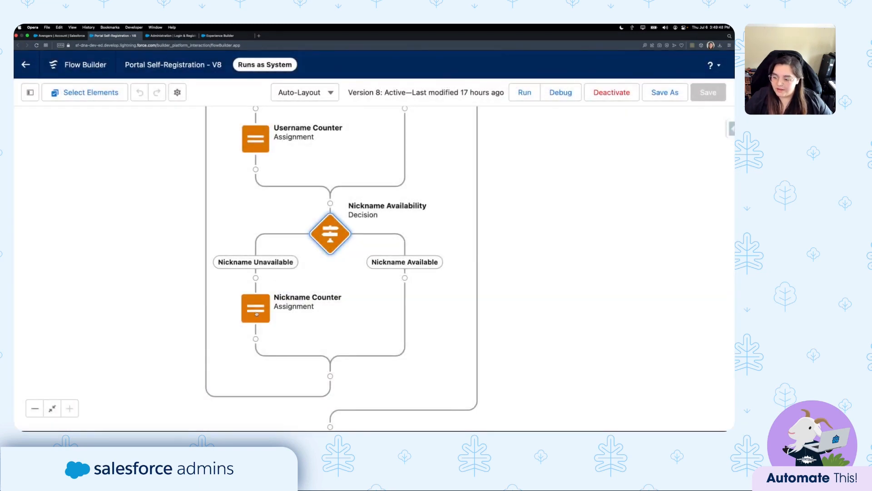
# Review the Nickname Counter assignment and var_NicknameCounter (Number, default 0) unchanged, then clear the search.
pyautogui.doubleClick(256, 313)
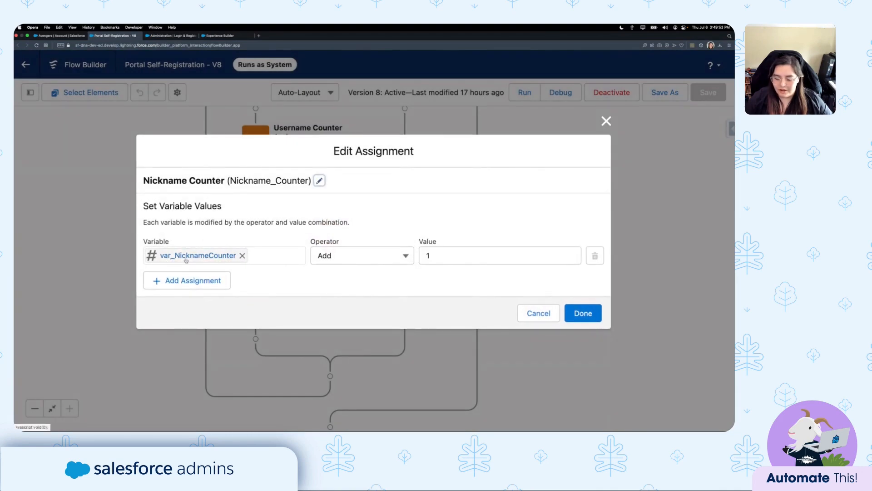
pyautogui.click(531, 313)
pyautogui.click(30, 92)
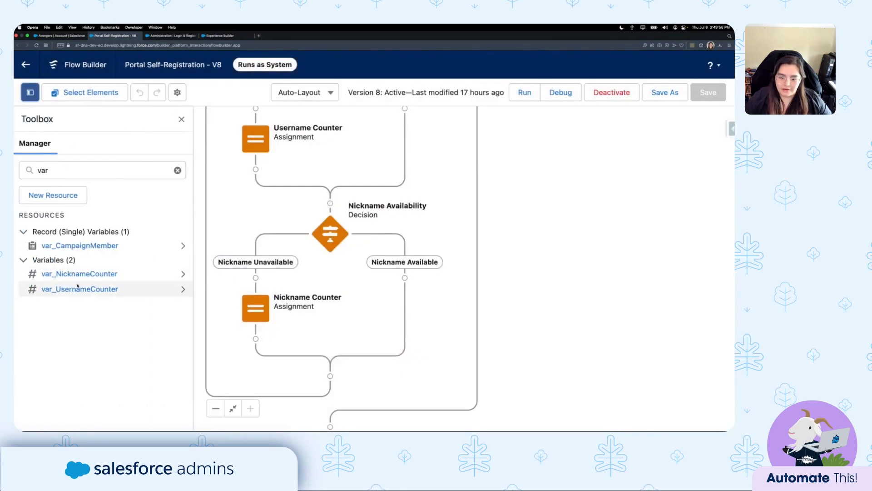
pyautogui.click(79, 274)
pyautogui.click(170, 264)
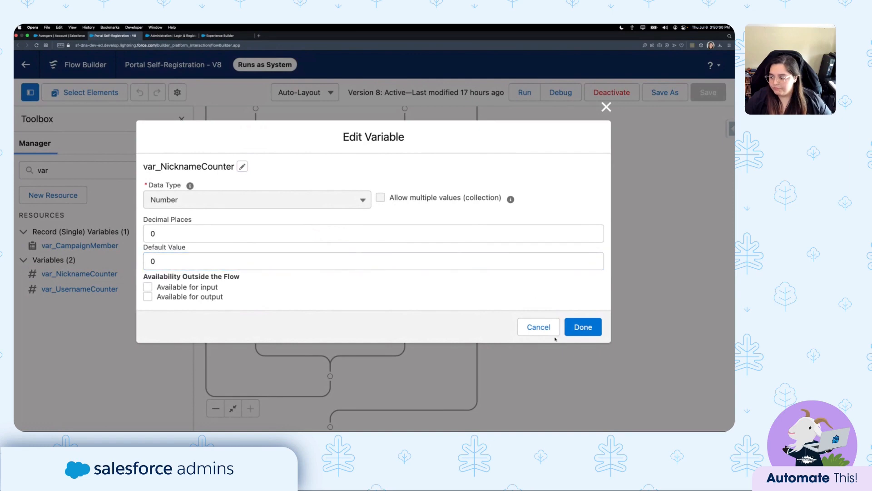
pyautogui.click(538, 327)
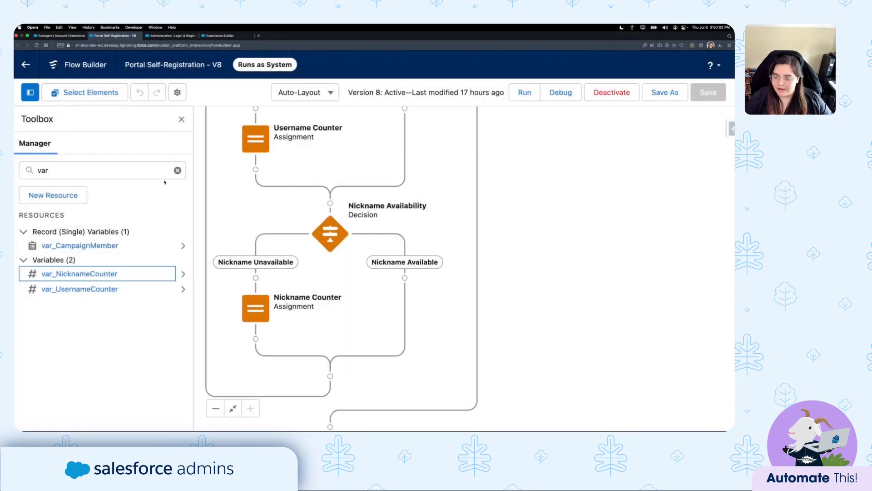
pyautogui.click(177, 170)
# Filter resources by 'for' and bring Create Account through Create User into view.
pyautogui.write('for')
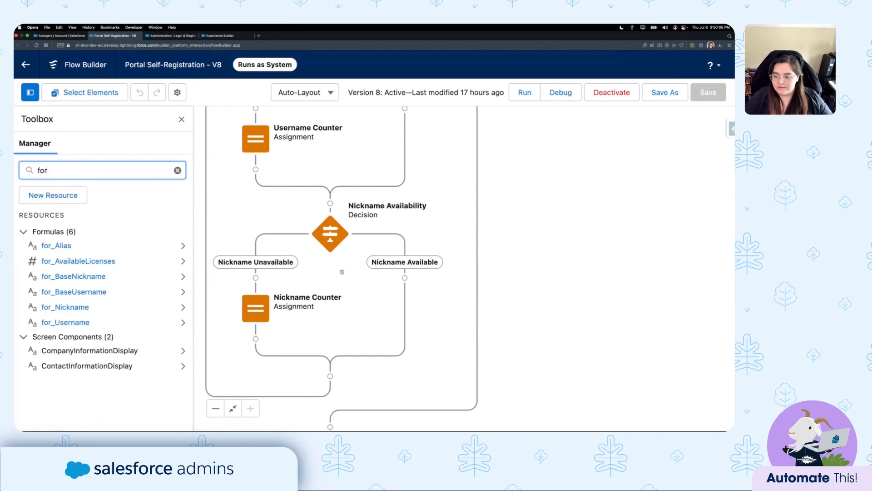
pyautogui.moveTo(436, 366); pyautogui.dragTo(486, 342)
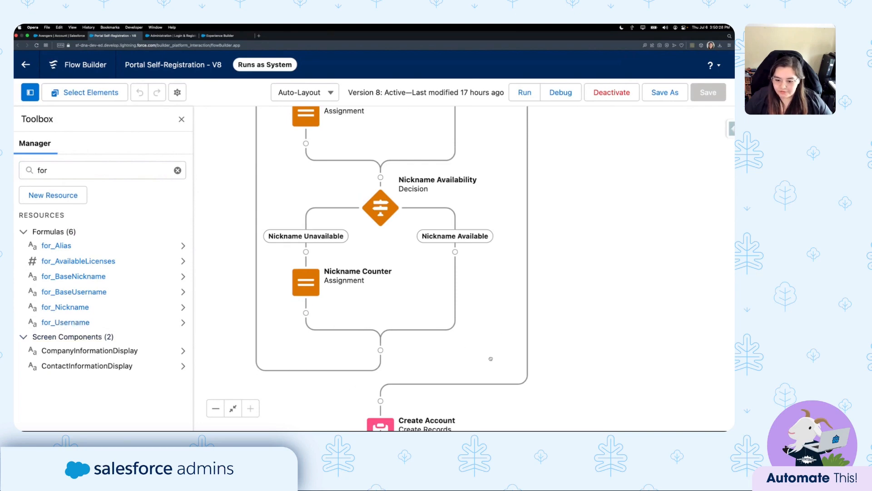
pyautogui.scroll(-10, 490, 355)
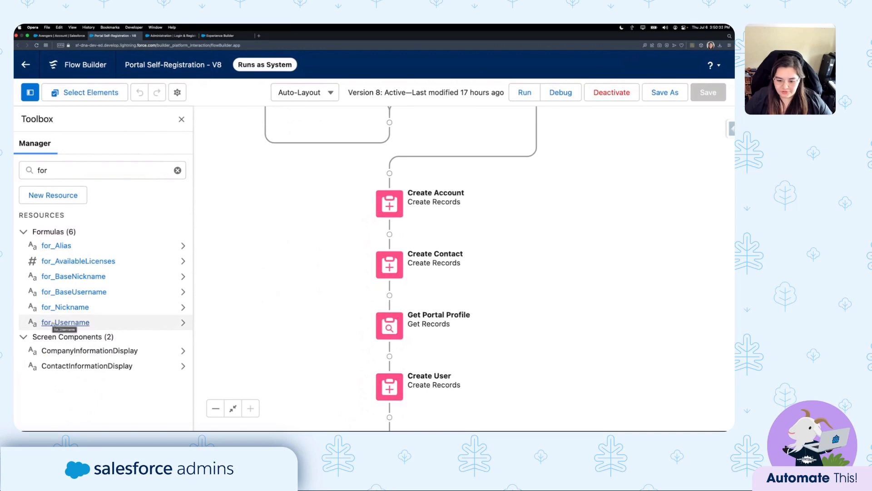
# Examine the for_Username formula's counter prefix and name-and-domain parts, closing it unchanged.
pyautogui.click(68, 323)
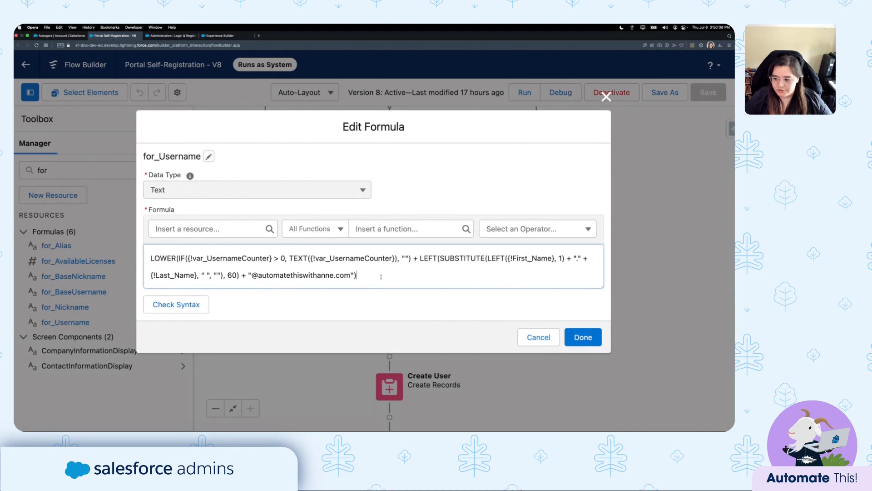
pyautogui.moveTo(381, 277); pyautogui.dragTo(420, 259)
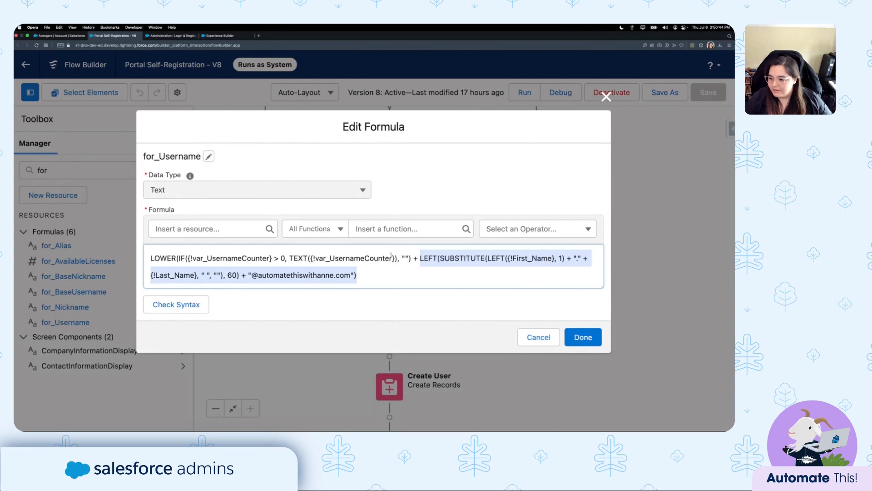
pyautogui.moveTo(419, 258); pyautogui.dragTo(179, 258)
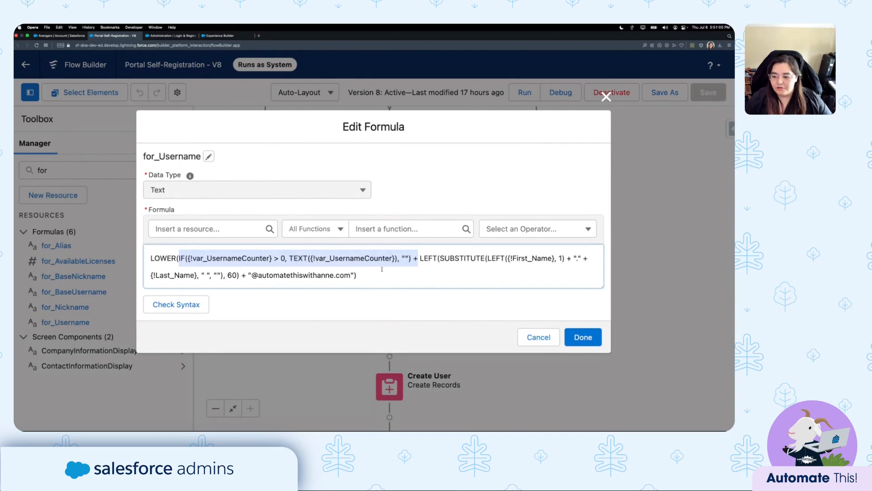
pyautogui.click(365, 276)
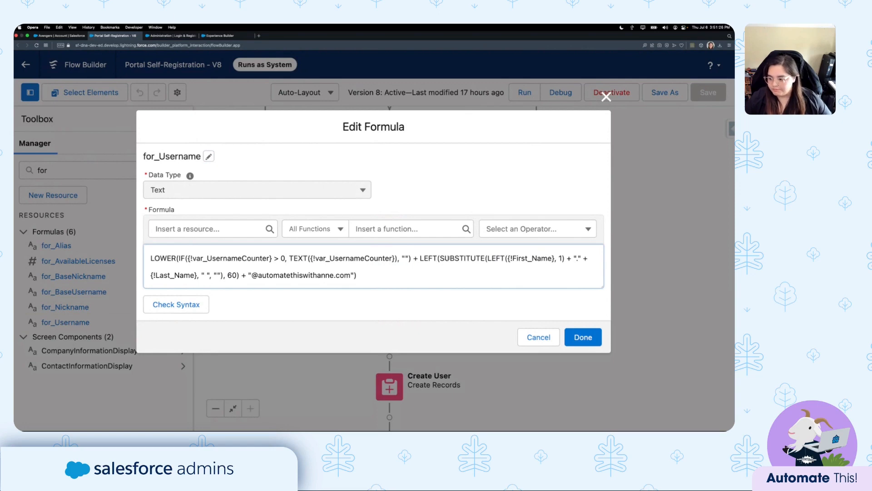
pyautogui.click(538, 337)
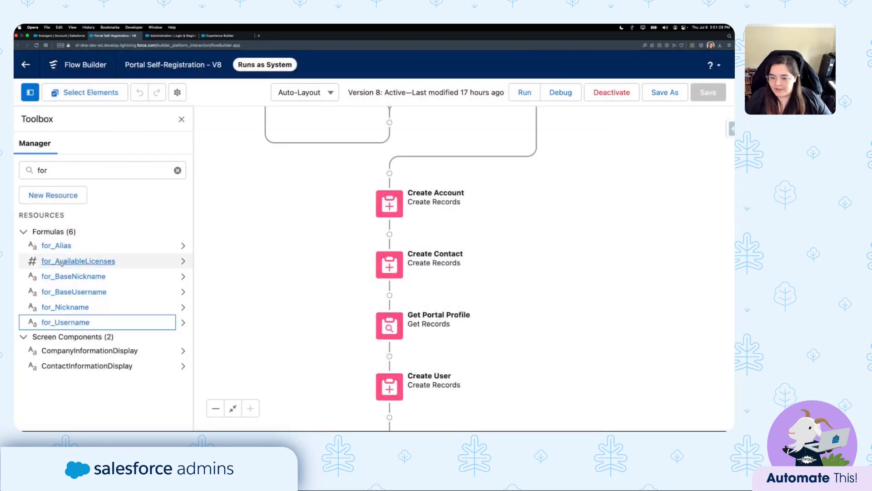
# Review the for_Nickname formula's counter prefix unchanged, then clear the search and hide the resource list.
pyautogui.click(74, 307)
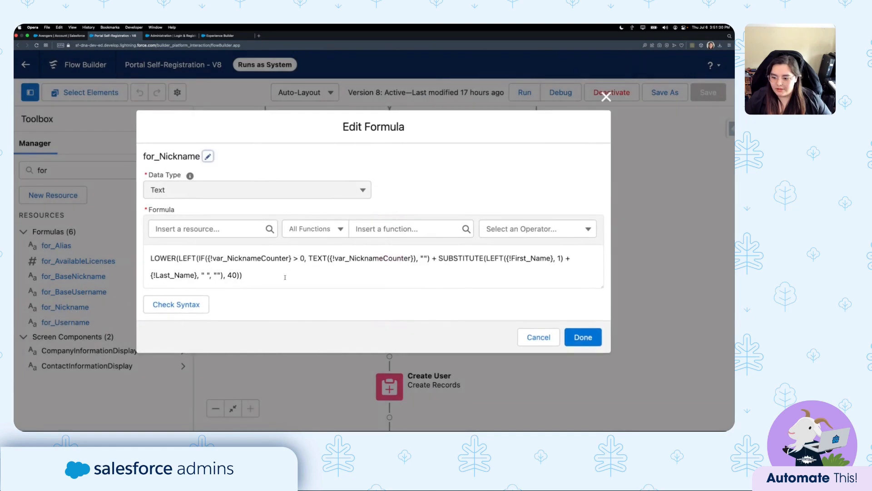
pyautogui.click(285, 277)
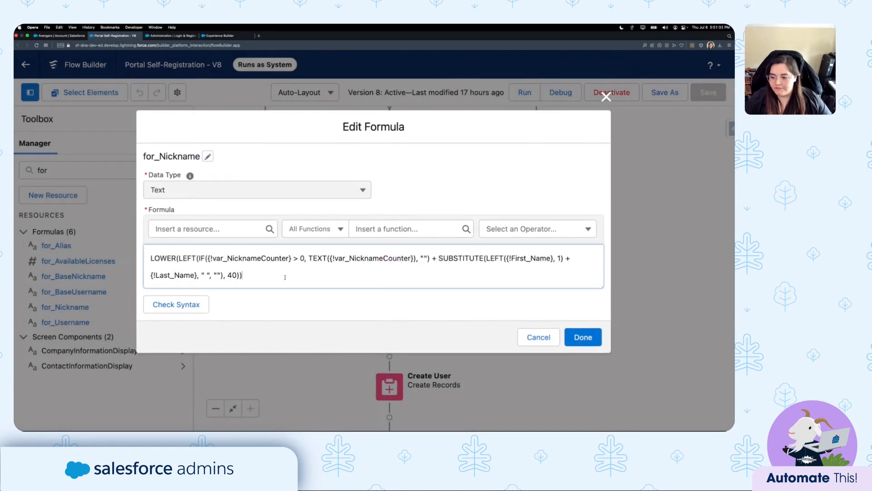
pyautogui.moveTo(198, 258); pyautogui.dragTo(429, 258)
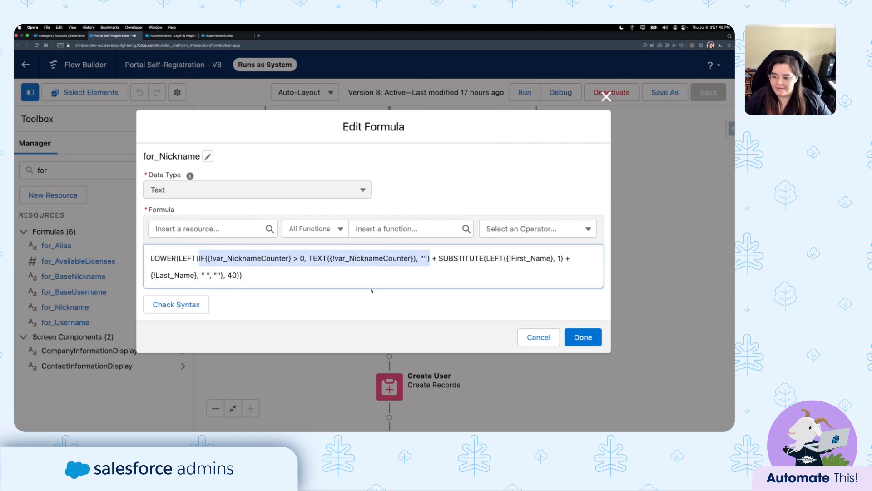
pyautogui.click(327, 279)
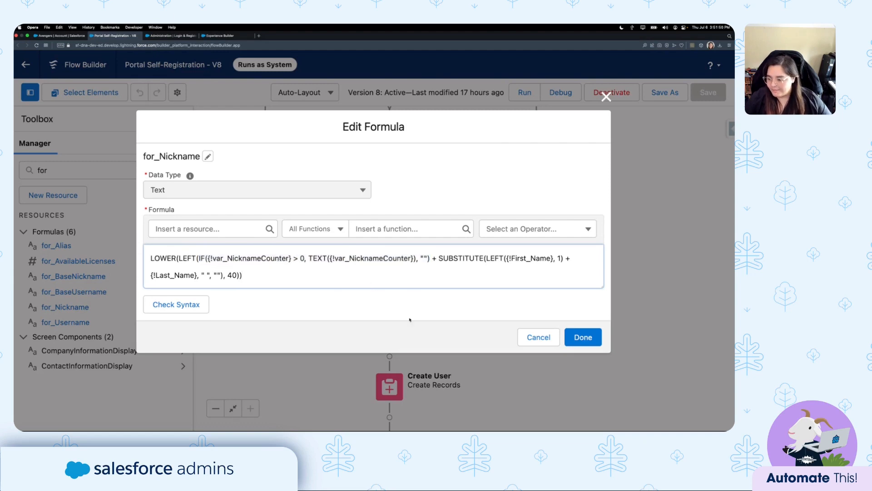
pyautogui.click(538, 337)
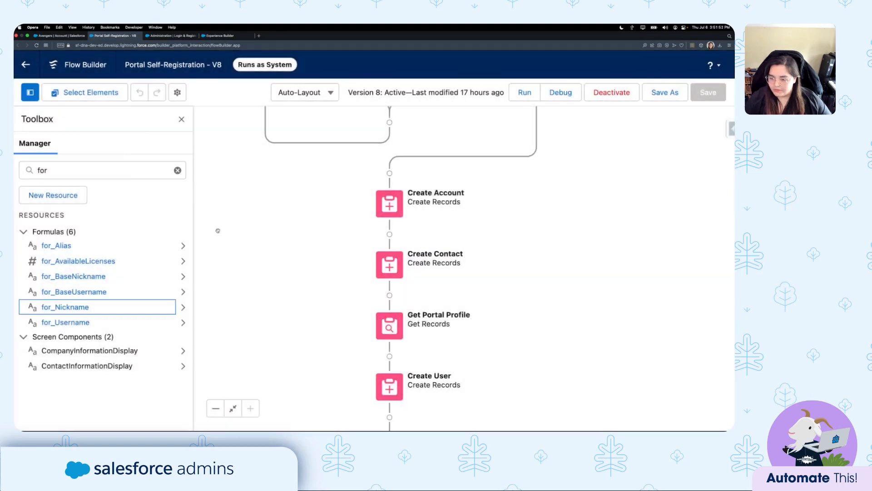
pyautogui.click(177, 170)
pyautogui.click(181, 119)
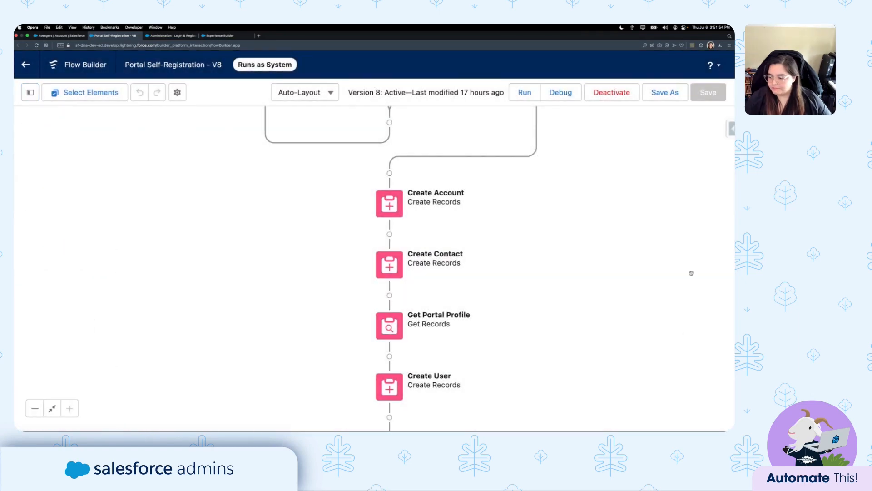
pyautogui.moveTo(605, 244)
pyautogui.mouseDown()
pyautogui.moveTo(585, 282)
pyautogui.moveTo(608, 213)
pyautogui.moveTo(606, 230)
pyautogui.mouseUp()
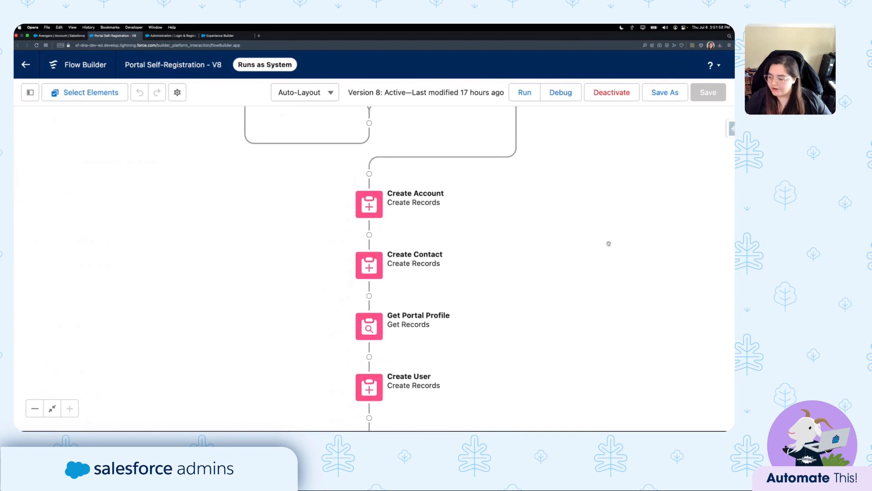
pyautogui.doubleClick(369, 205)
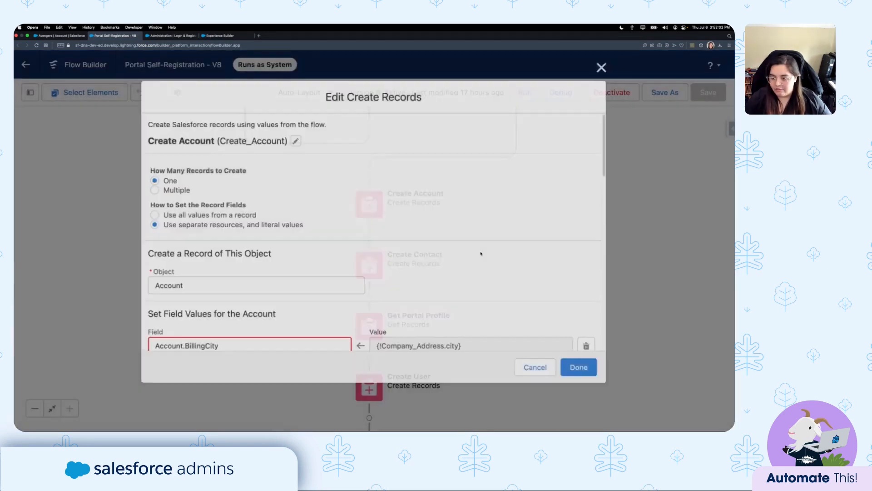
pyautogui.scroll(-2, 172, 141)
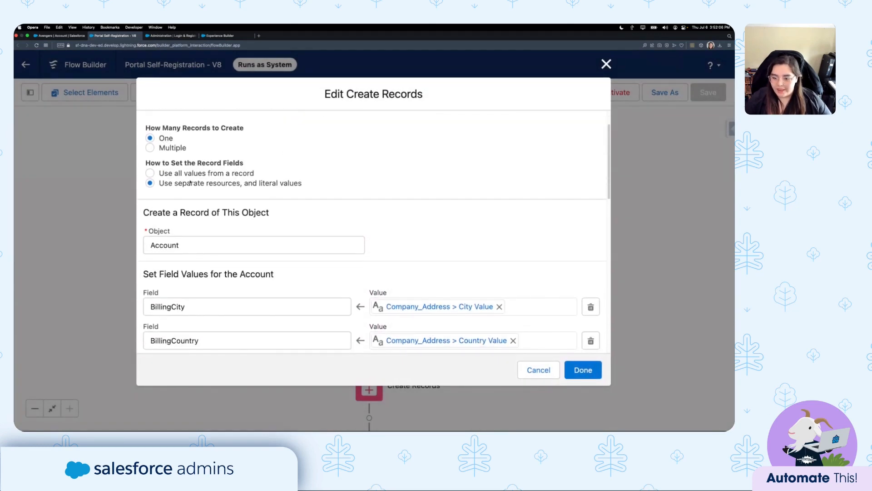
pyautogui.scroll(-2, 200, 200)
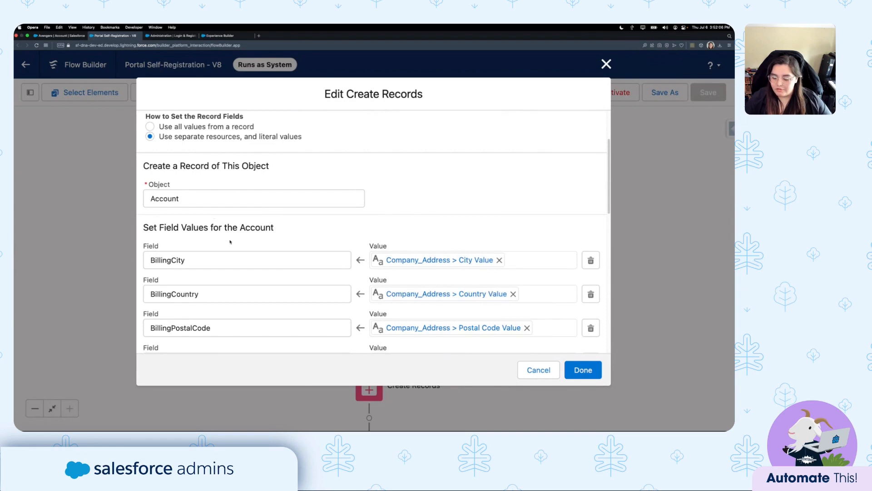
pyautogui.scroll(-4, 230, 242)
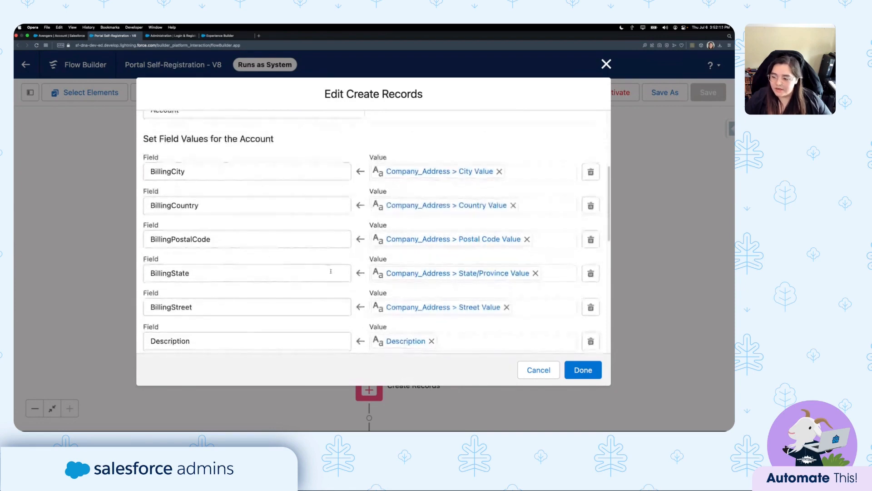
pyautogui.scroll(-2, 318, 264)
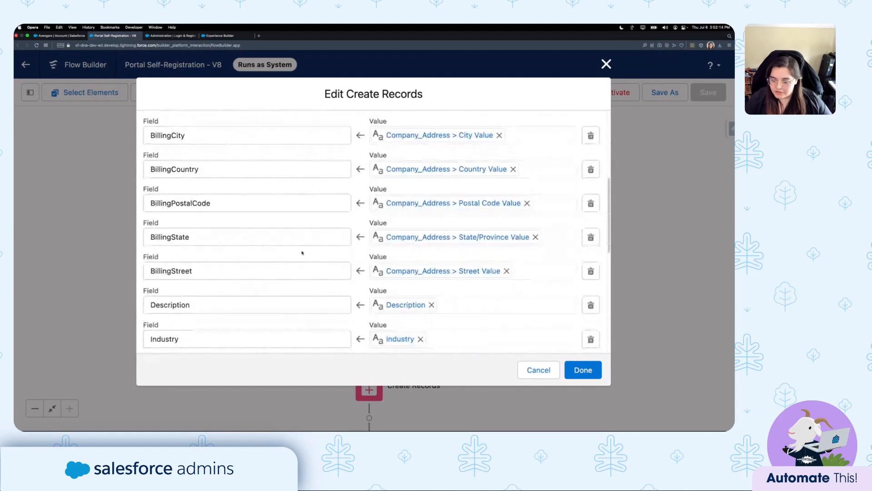
pyautogui.scroll(-8, 302, 253)
pyautogui.click(215, 189)
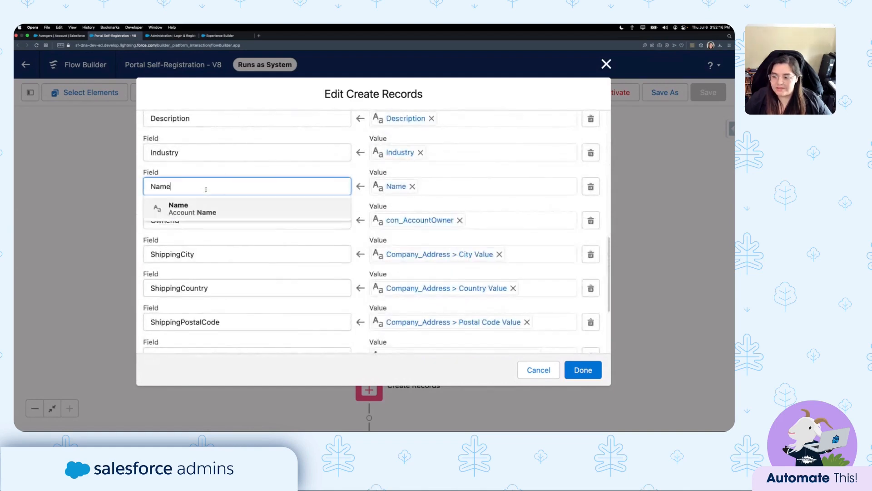
pyautogui.click(463, 168)
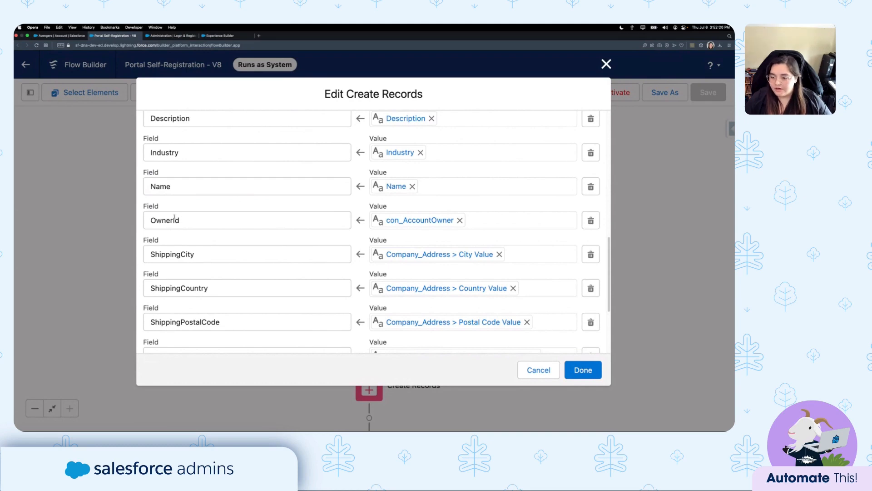
pyautogui.click(195, 218)
pyautogui.moveTo(210, 221); pyautogui.dragTo(140, 223)
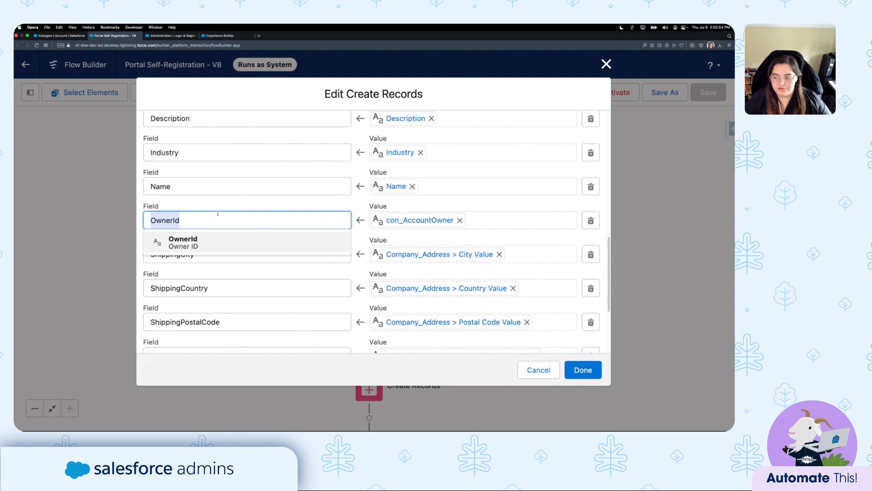
pyautogui.click(224, 208)
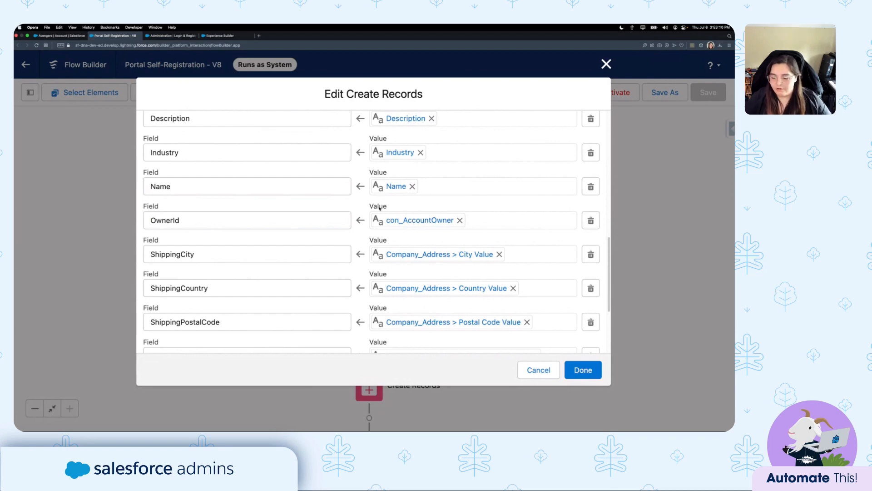
pyautogui.scroll(-5, 342, 202)
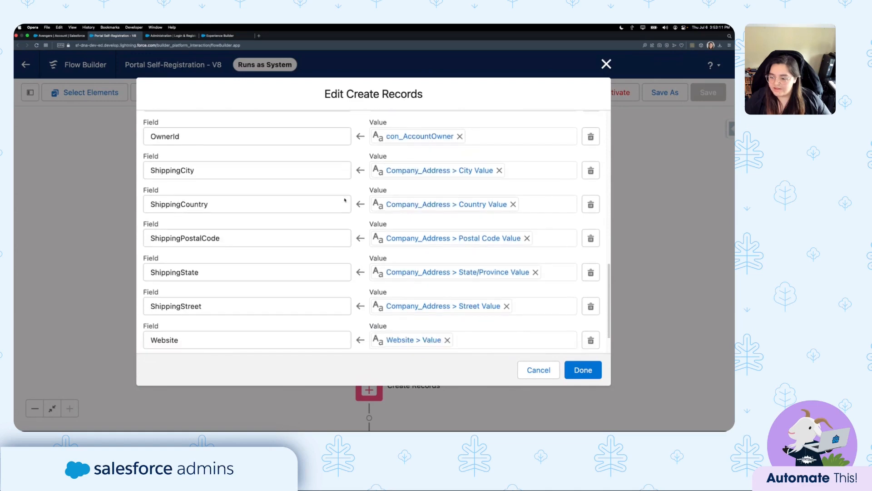
pyautogui.scroll(10, 362, 221)
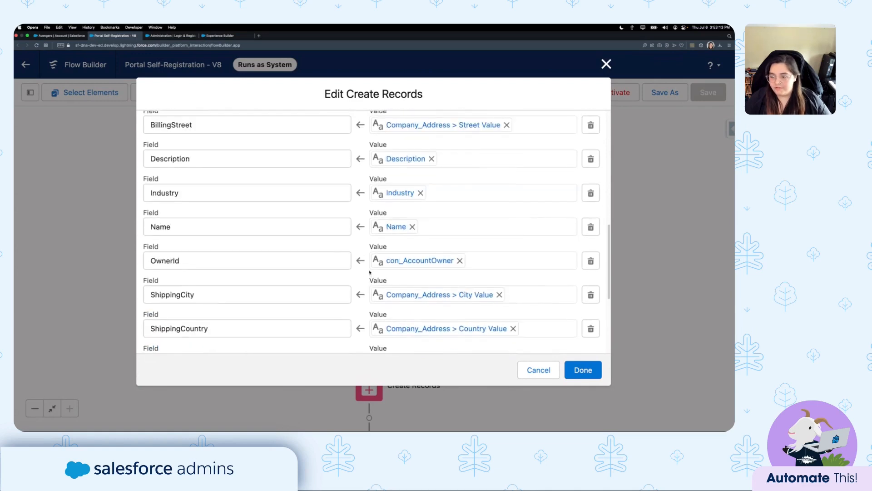
pyautogui.scroll(-10, 290, 217)
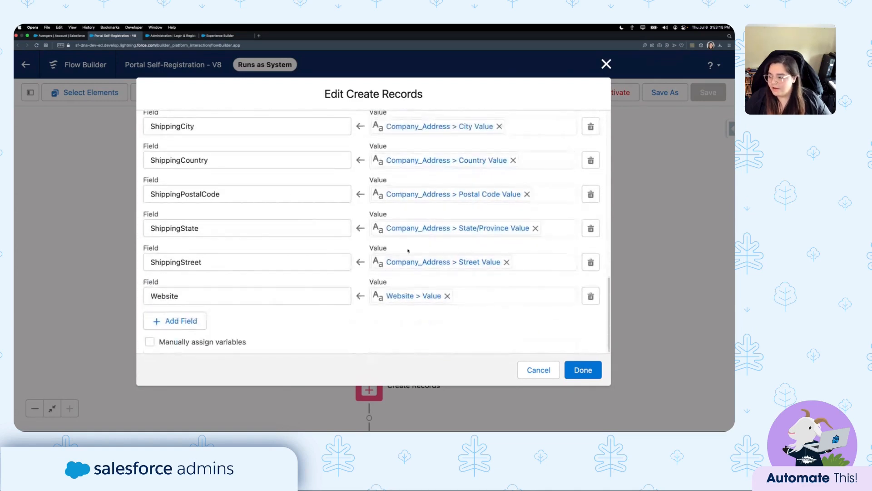
pyautogui.click(540, 370)
pyautogui.scroll(-3, 530, 345)
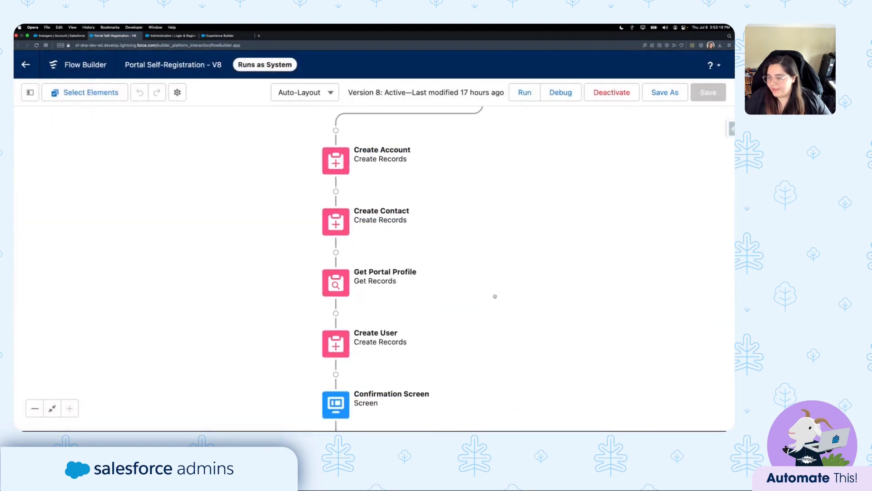
pyautogui.doubleClick(363, 216)
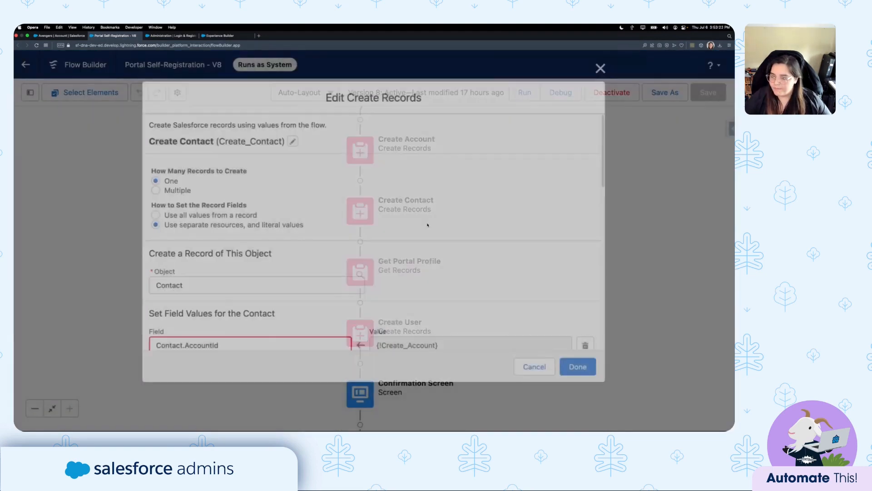
pyautogui.scroll(-5, 415, 223)
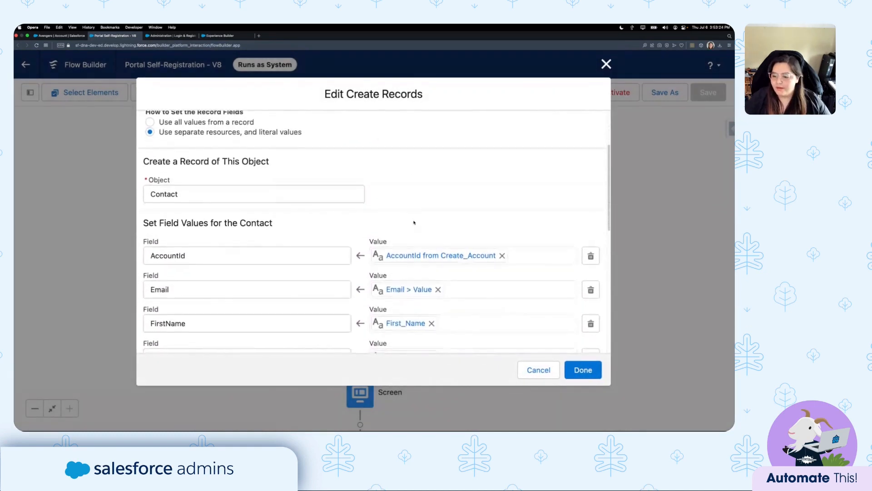
pyautogui.scroll(1, 250, 177)
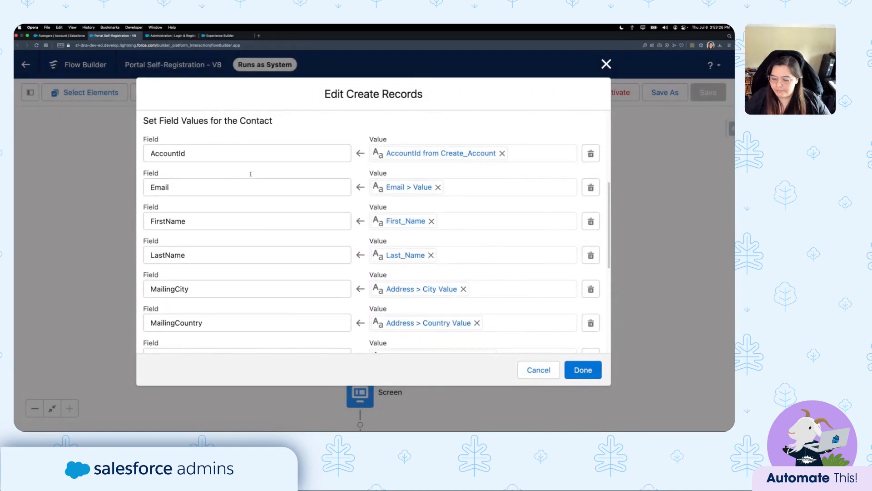
pyautogui.click(205, 162)
pyautogui.moveTo(202, 162); pyautogui.dragTo(123, 159)
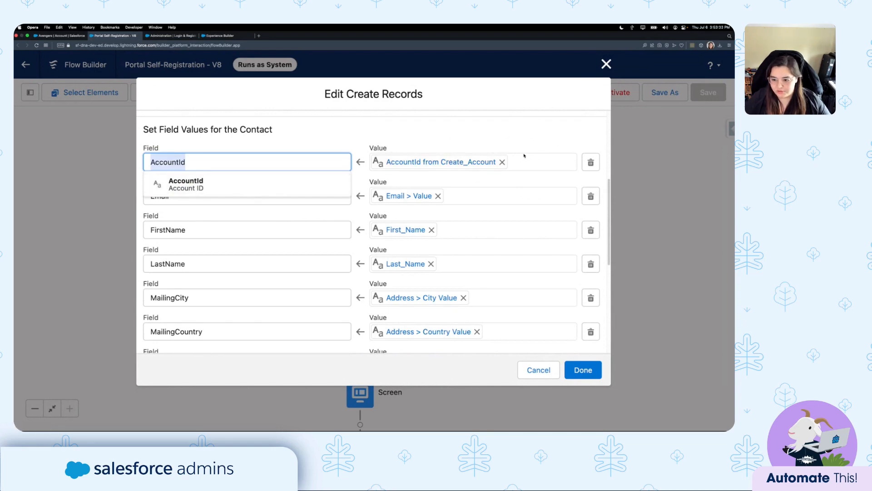
pyautogui.click(203, 162)
pyautogui.click(304, 139)
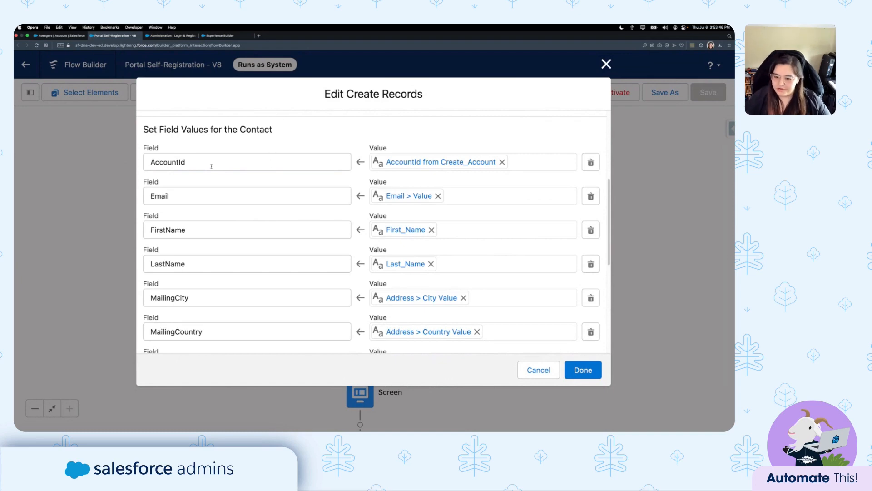
pyautogui.moveTo(206, 164); pyautogui.dragTo(140, 162)
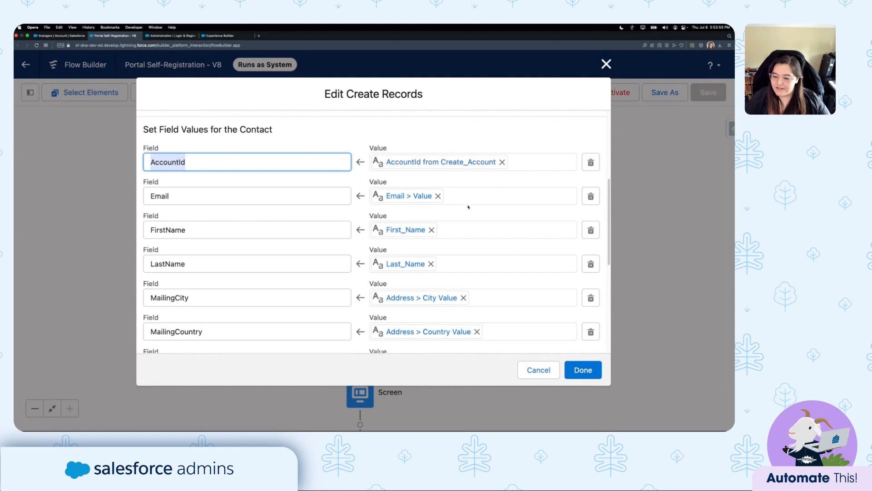
pyautogui.scroll(-3, 401, 207)
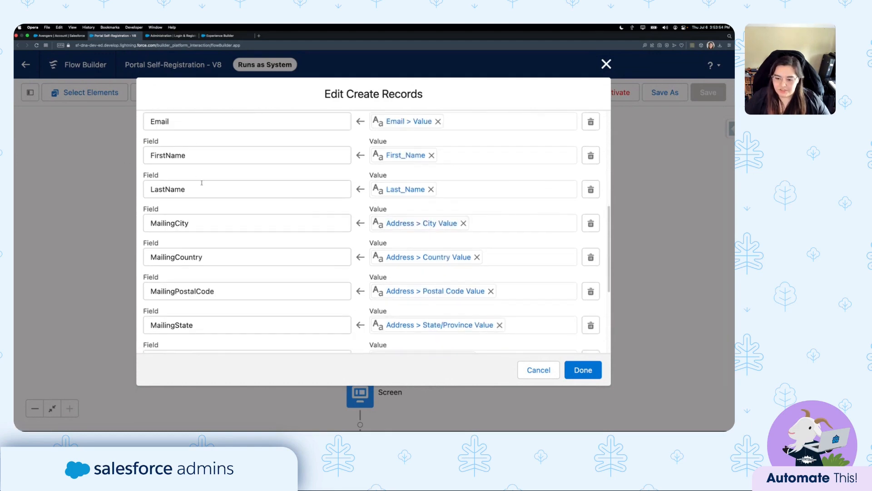
pyautogui.scroll(-7, 209, 196)
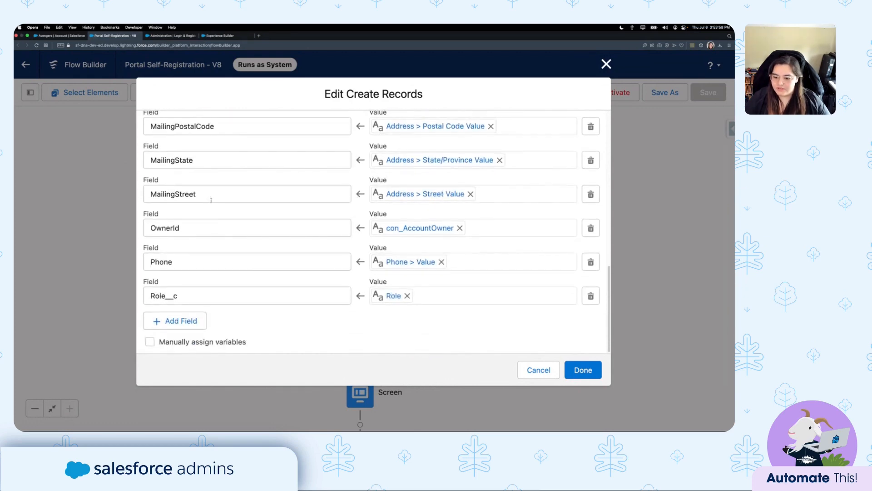
pyautogui.scroll(10, 283, 304)
pyautogui.scroll(2, 313, 214)
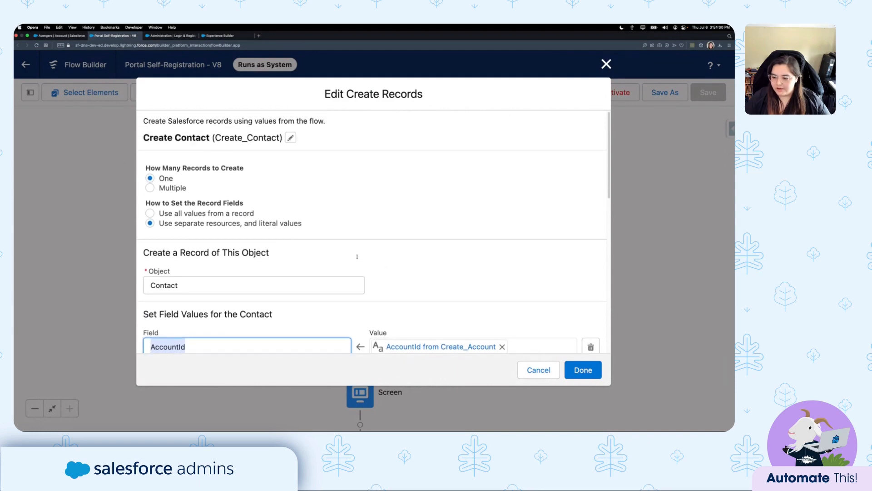
pyautogui.scroll(-1, 499, 304)
pyautogui.click(533, 370)
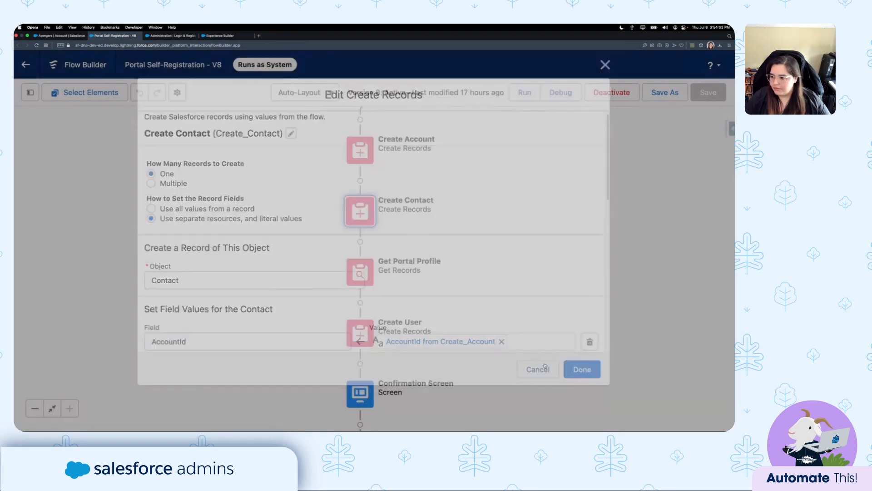
pyautogui.moveTo(426, 299); pyautogui.dragTo(438, 239)
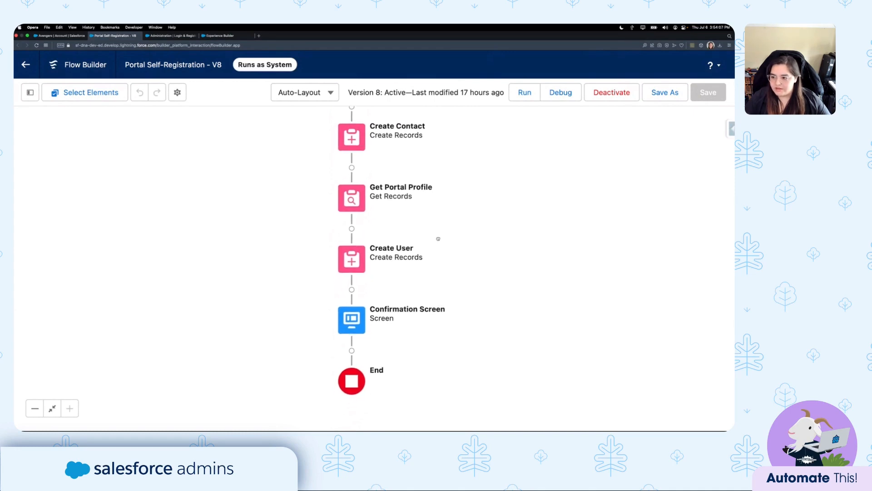
# Check Get Portal Profile: Profile with Name equals Partner Community Login User, storing only ID; close unchanged.
pyautogui.doubleClick(358, 202)
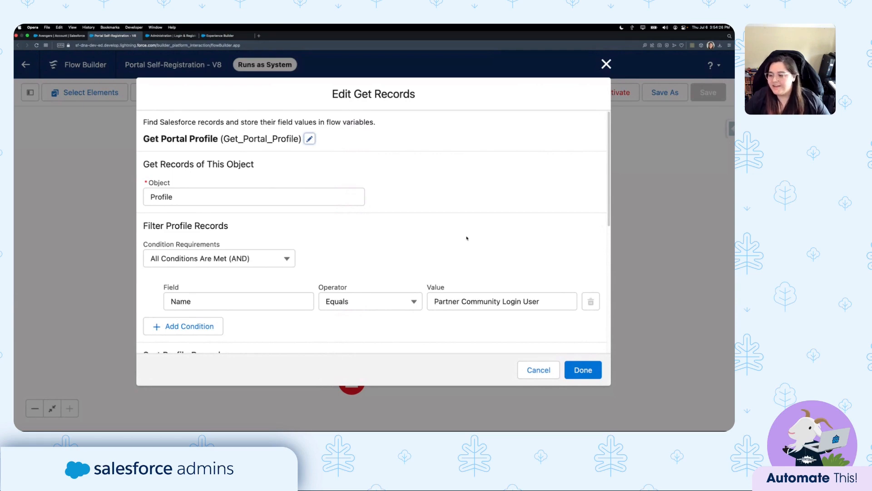
pyautogui.scroll(-2, 465, 239)
pyautogui.scroll(-1, 464, 241)
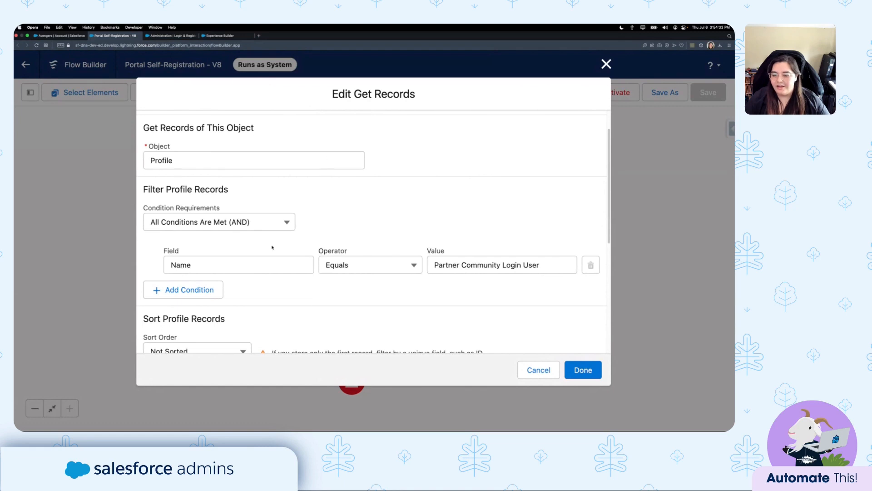
pyautogui.scroll(-1, 291, 239)
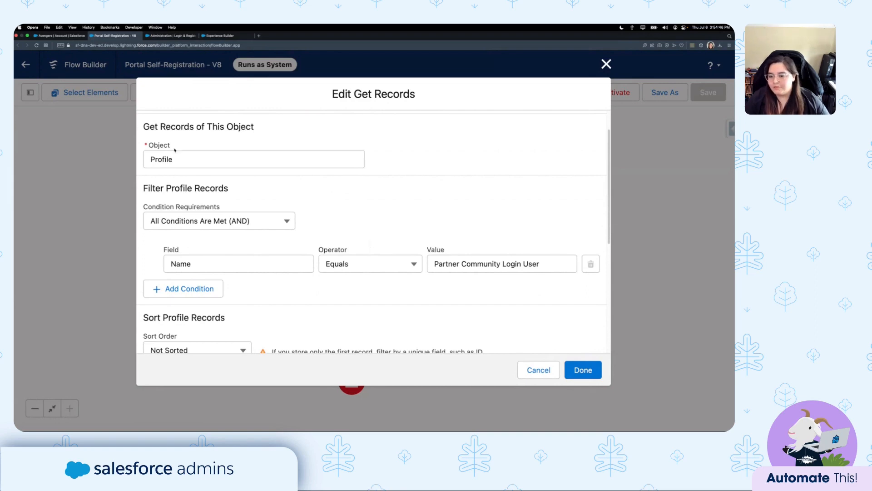
pyautogui.click(189, 157)
pyautogui.click(319, 223)
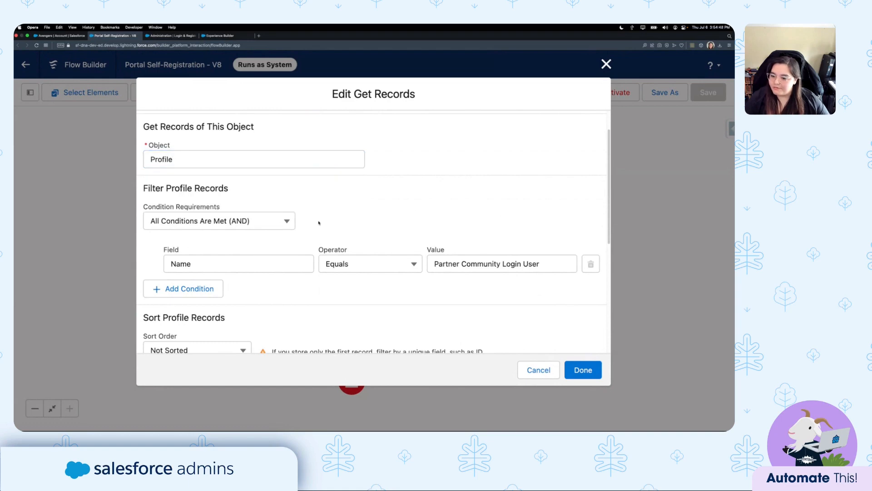
pyautogui.click(205, 262)
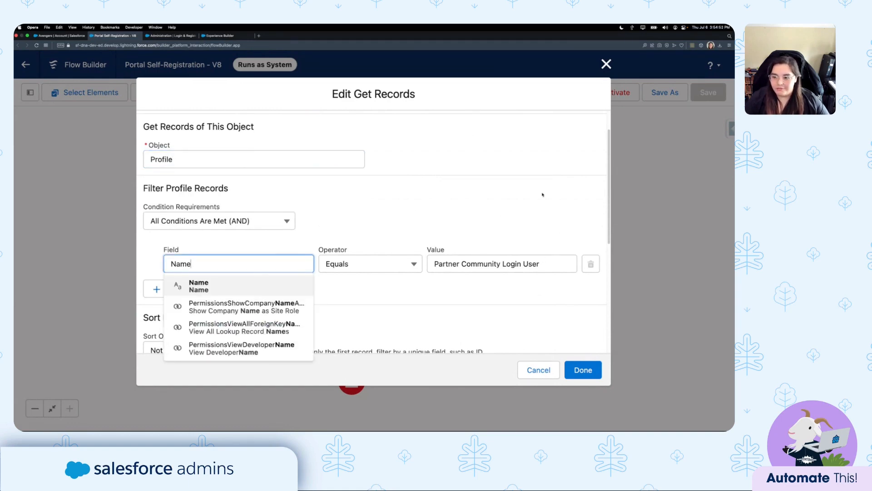
pyautogui.click(553, 263)
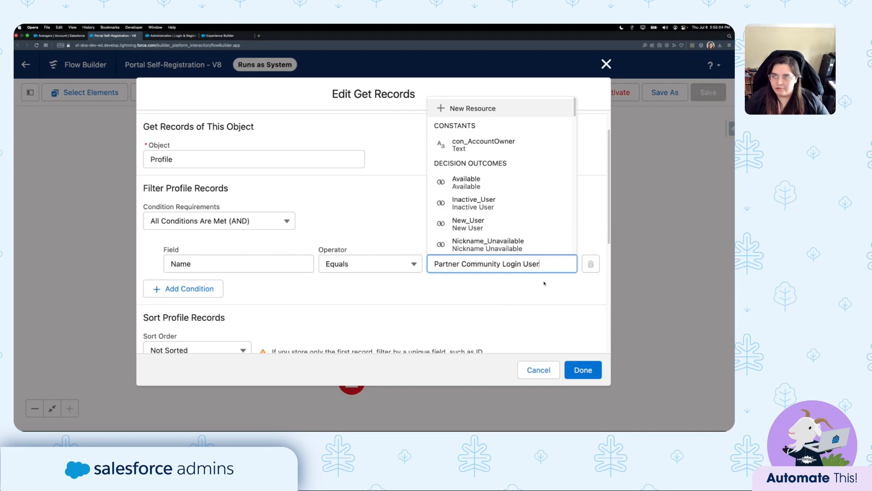
pyautogui.click(515, 292)
pyautogui.scroll(-3, 514, 291)
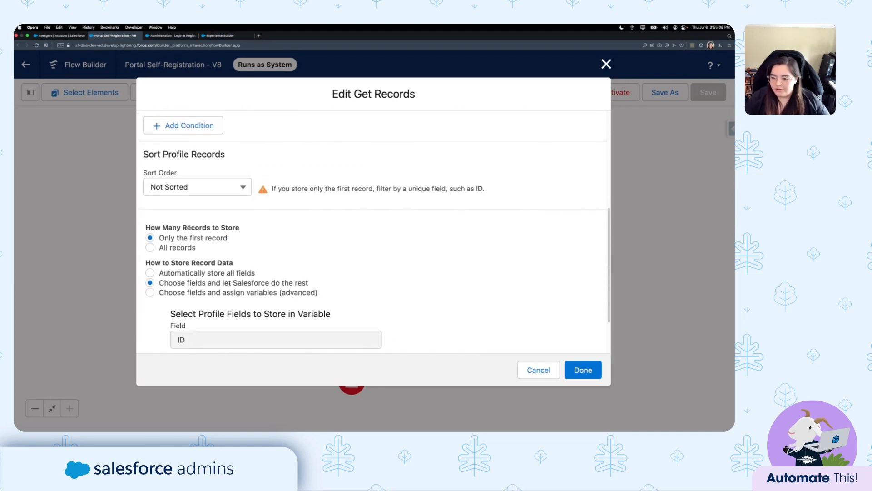
pyautogui.scroll(-3, 179, 254)
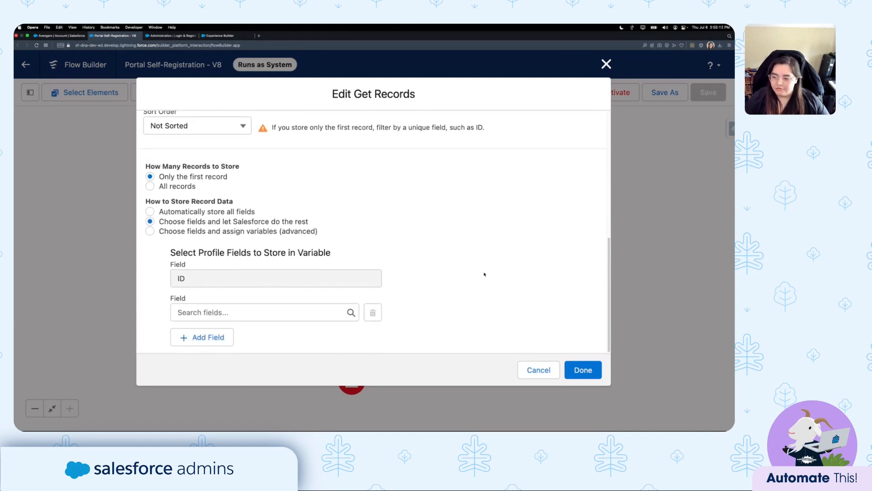
pyautogui.click(540, 371)
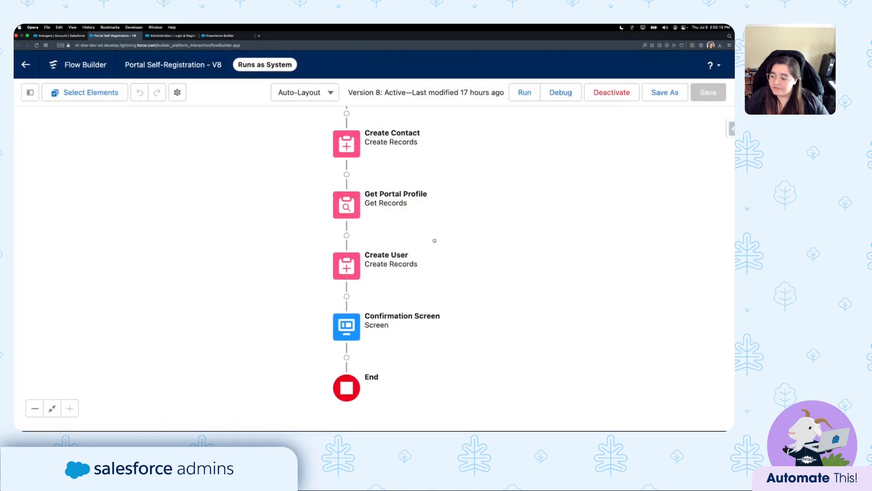
pyautogui.doubleClick(348, 264)
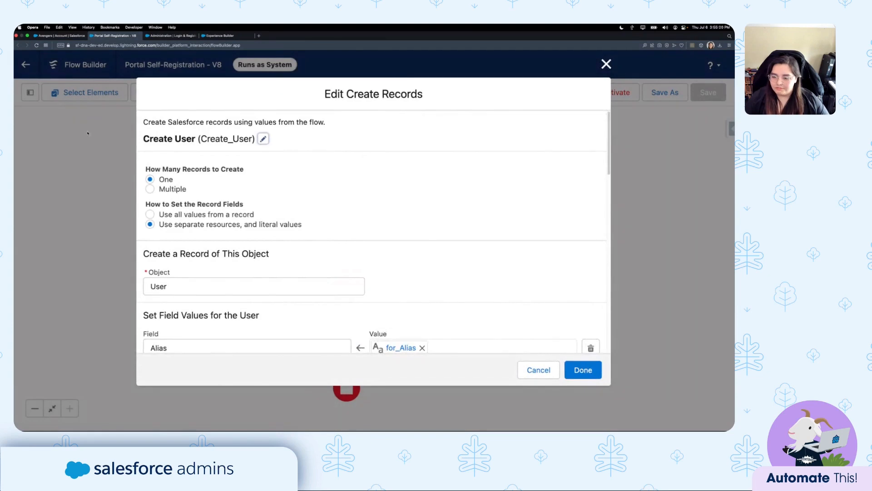
pyautogui.scroll(-4, 398, 242)
pyautogui.scroll(3, 398, 242)
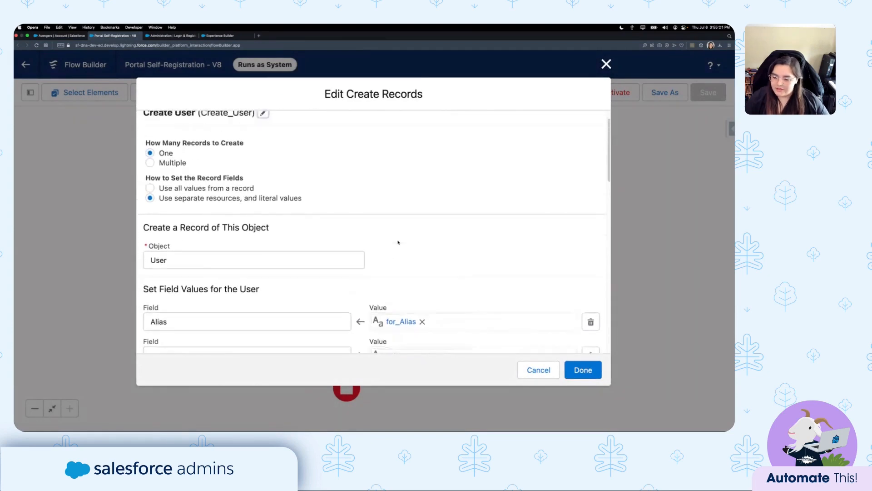
pyautogui.scroll(-1, 398, 242)
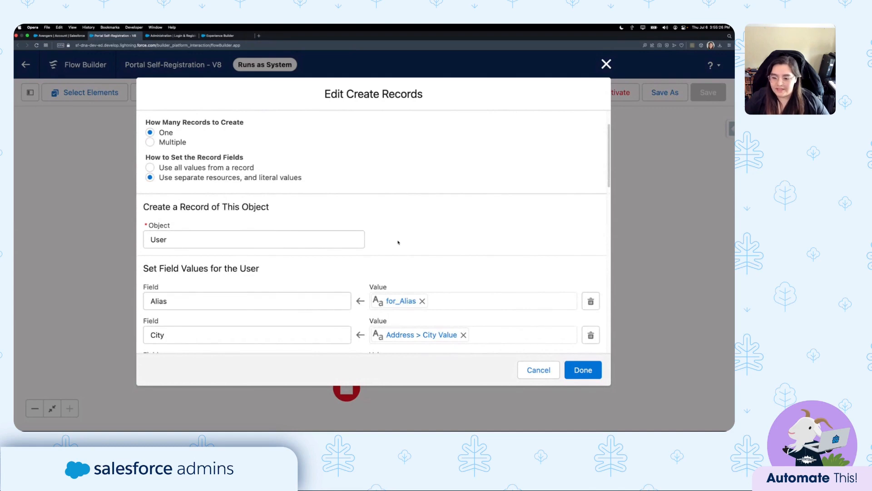
pyautogui.scroll(-5, 398, 242)
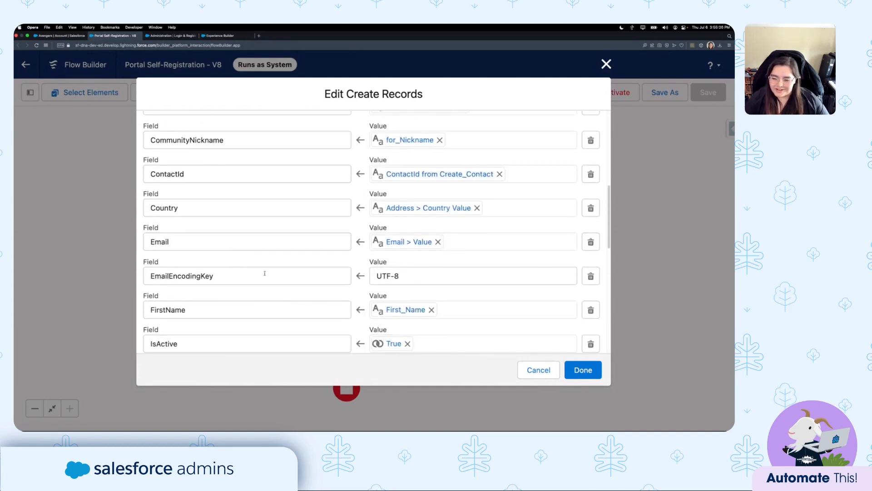
pyautogui.click(258, 276)
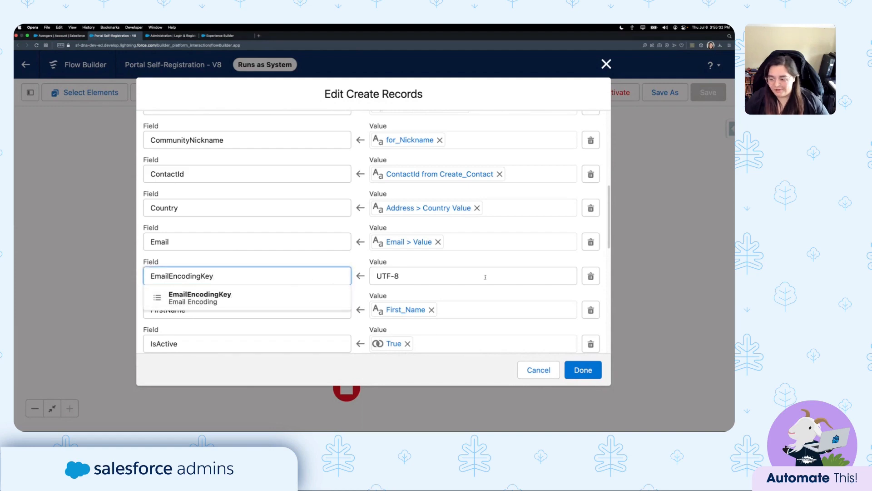
pyautogui.click(409, 265)
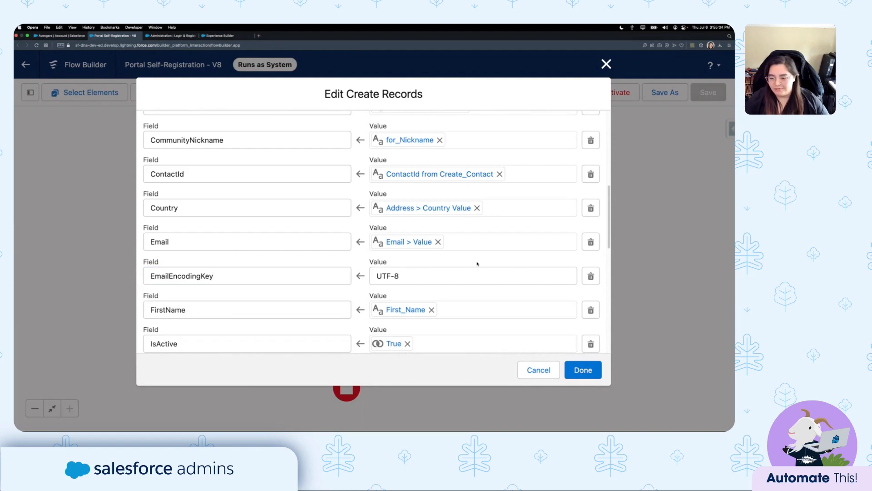
pyautogui.scroll(-4, 477, 263)
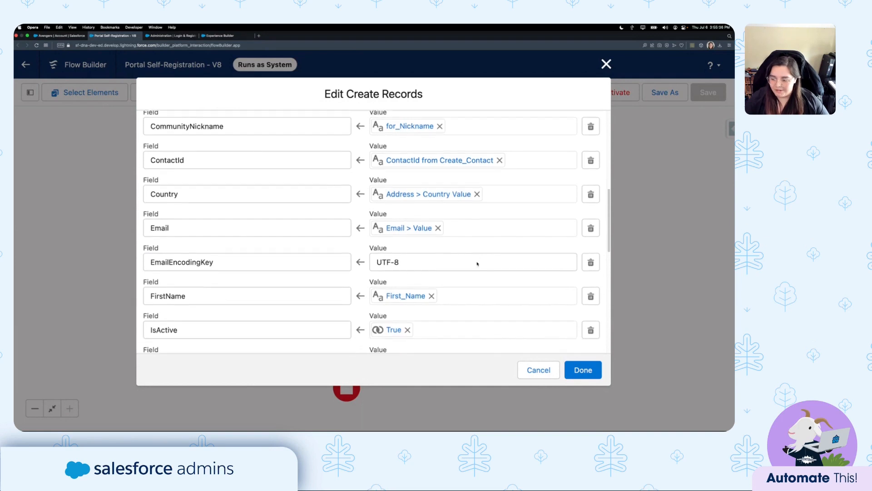
pyautogui.scroll(-5, 478, 264)
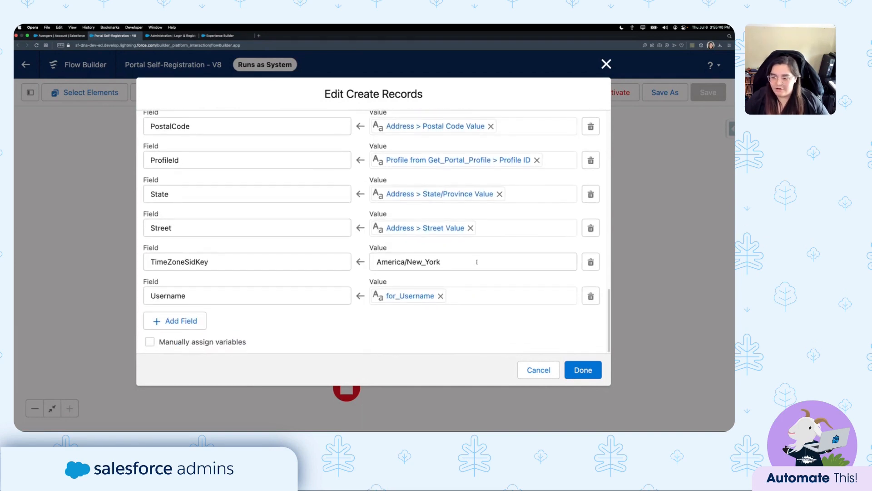
pyautogui.scroll(8, 367, 277)
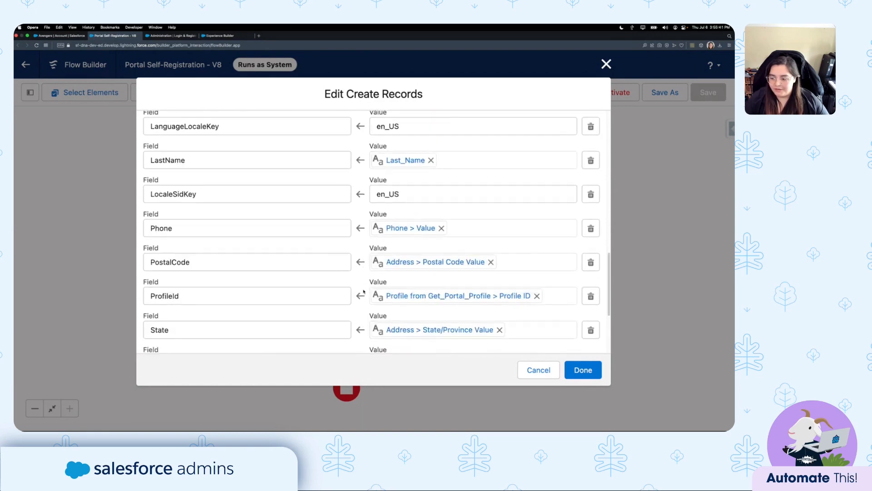
pyautogui.scroll(8, 364, 291)
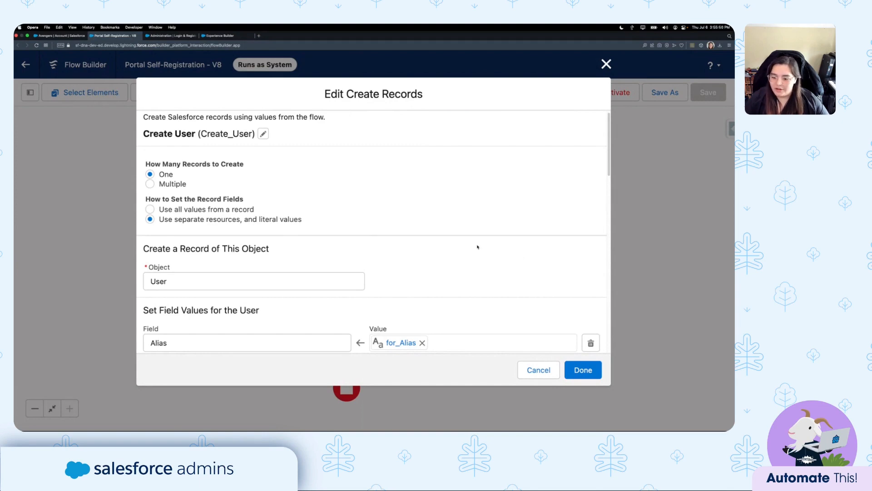
pyautogui.scroll(-4, 477, 246)
pyautogui.scroll(-5, 464, 244)
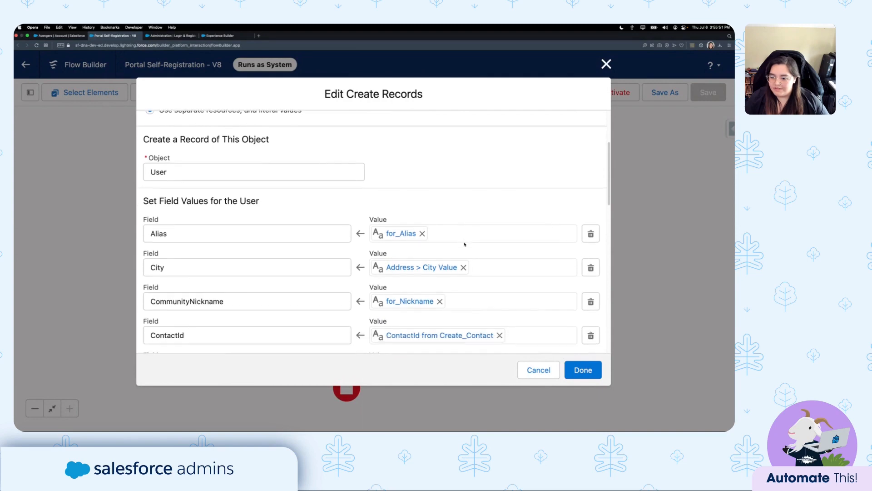
pyautogui.click(203, 205)
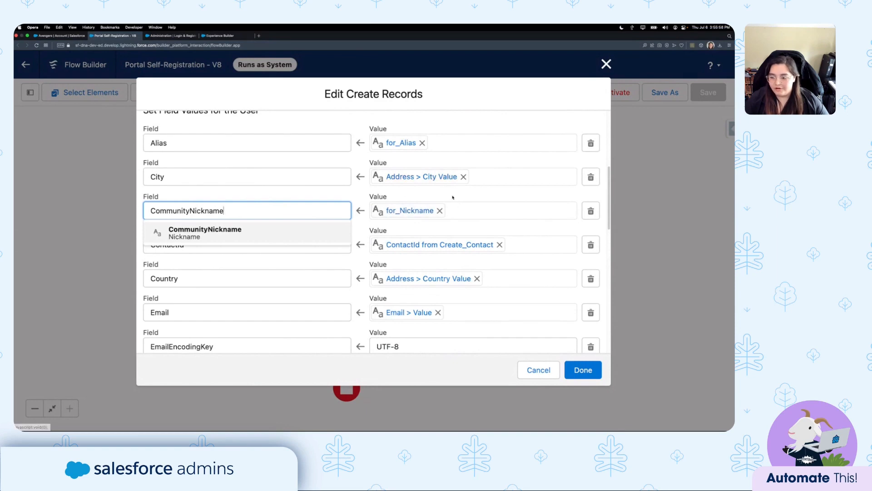
pyautogui.click(292, 192)
pyautogui.scroll(-10, 308, 255)
pyautogui.scroll(-5, 308, 252)
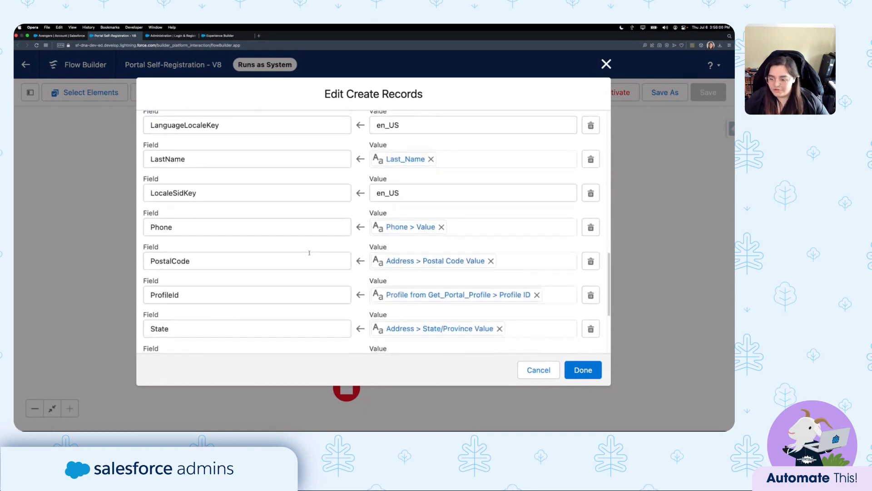
pyautogui.click(260, 293)
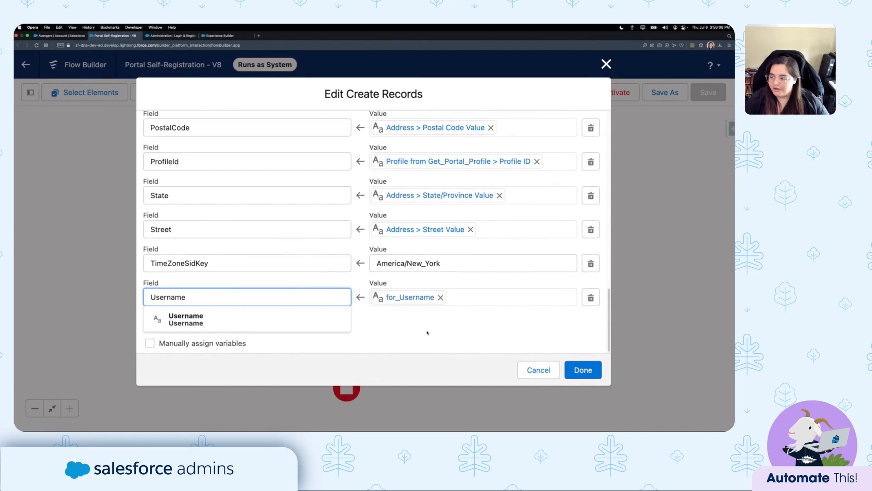
pyautogui.scroll(2, 428, 333)
pyautogui.click(198, 202)
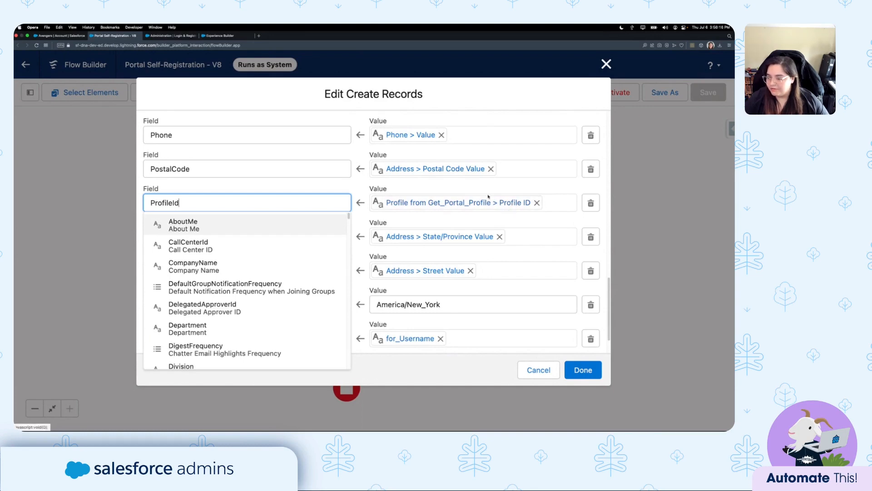
pyautogui.click(313, 187)
pyautogui.scroll(1, 365, 212)
pyautogui.scroll(10, 365, 212)
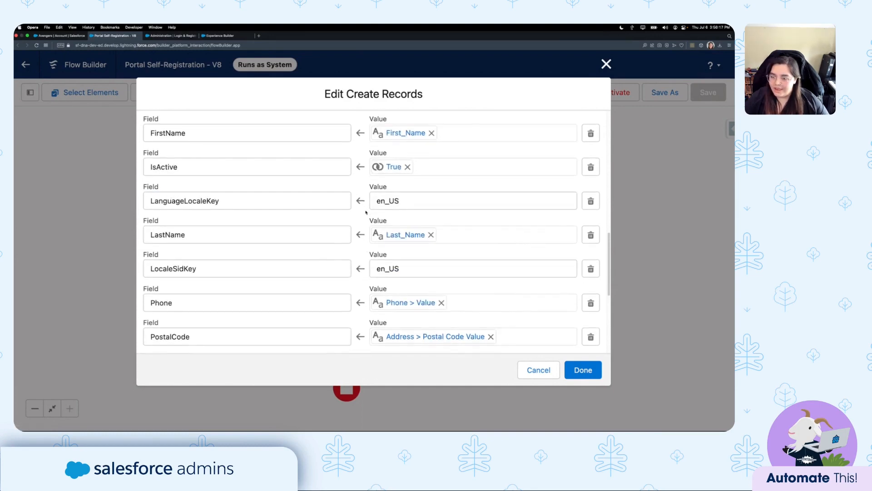
pyautogui.scroll(-5, 458, 200)
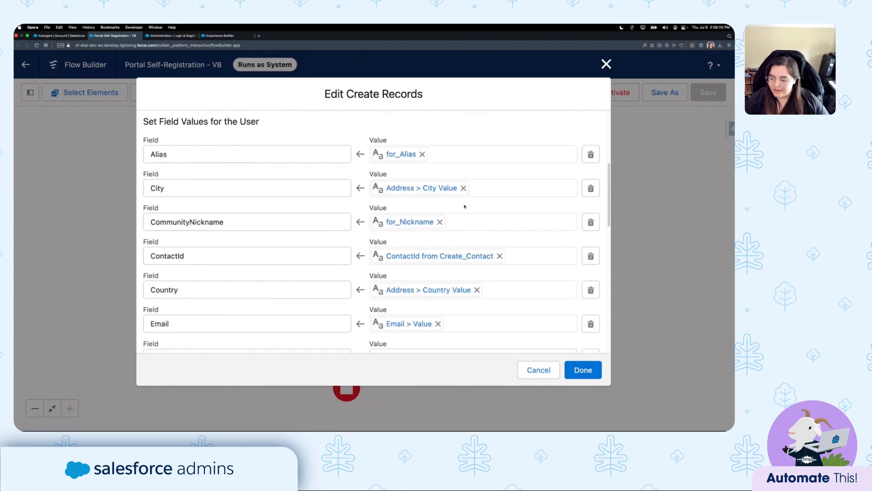
pyautogui.click(309, 274)
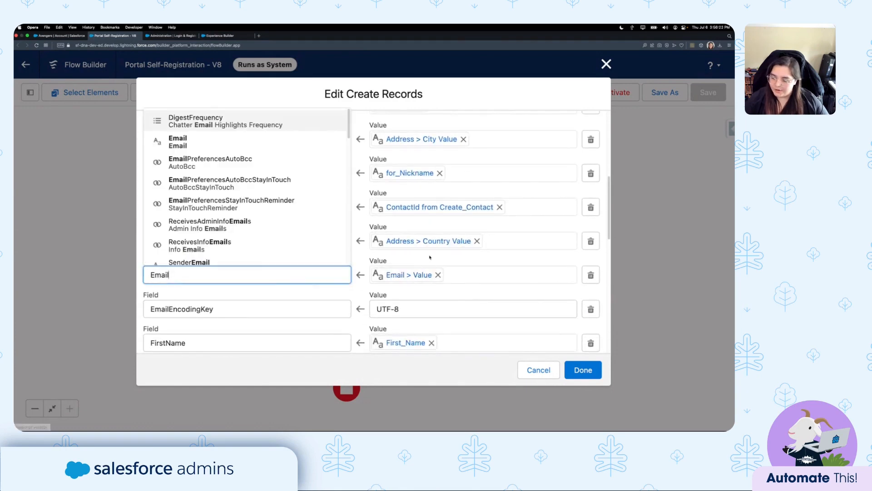
pyautogui.click(477, 261)
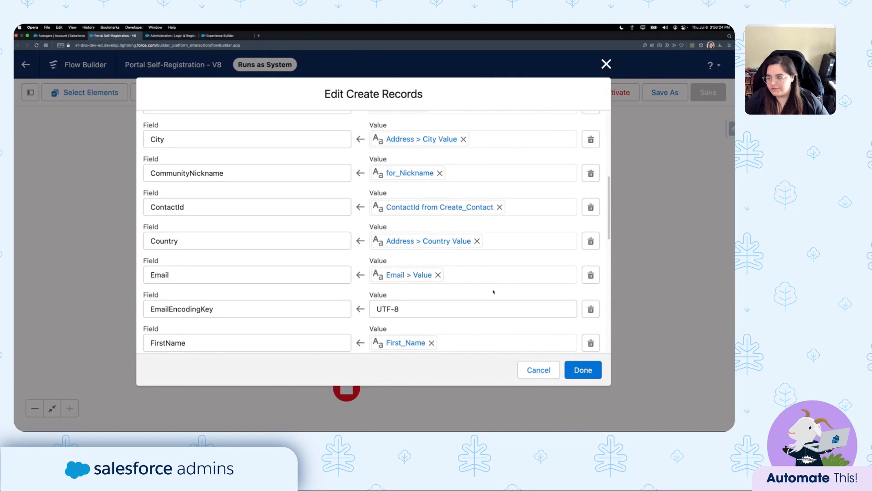
pyautogui.scroll(10, 493, 292)
pyautogui.click(539, 370)
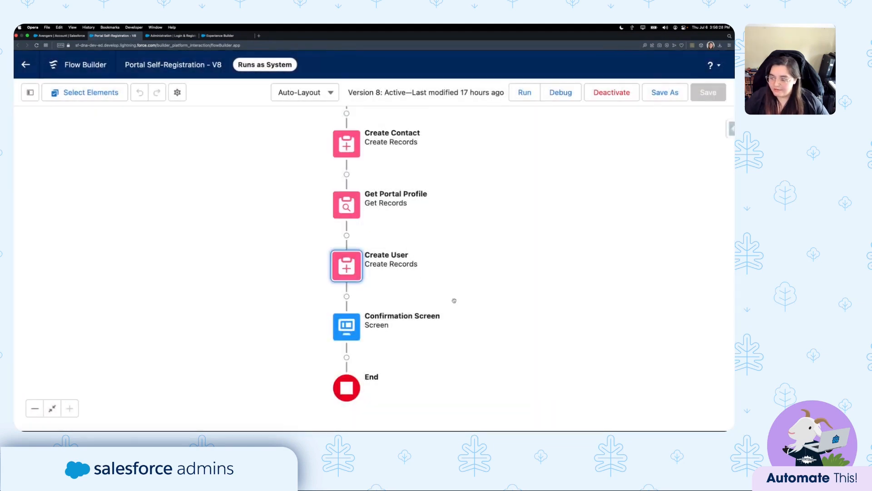
pyautogui.moveTo(454, 300); pyautogui.dragTo(450, 253)
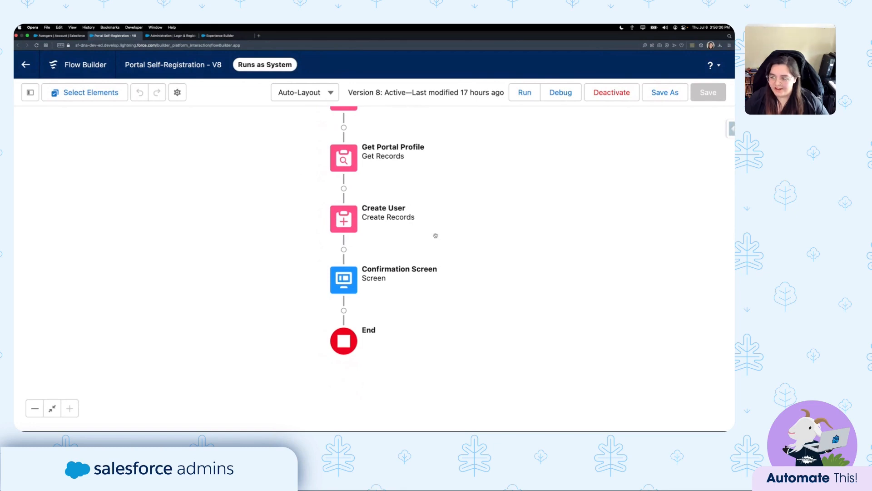
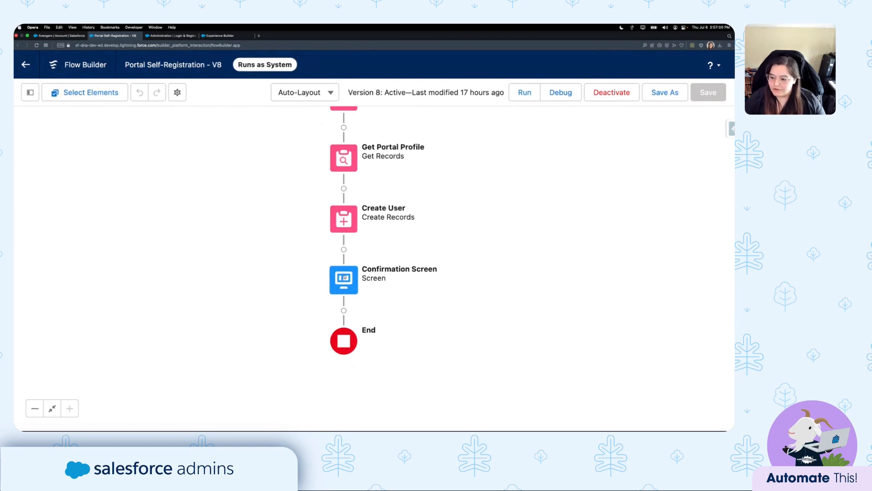
# Open the Confirmation Screen element, close it unchanged, and shift the canvas to earlier elements.
pyautogui.doubleClick(345, 278)
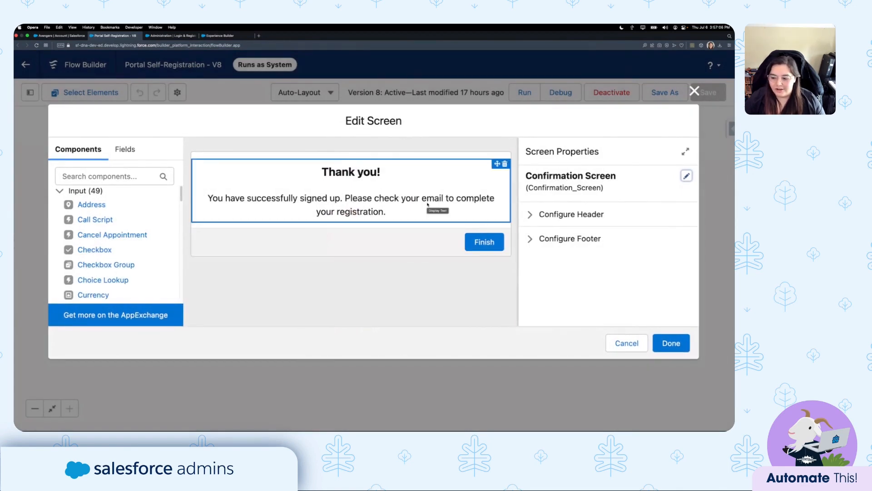
pyautogui.click(618, 344)
pyautogui.scroll(3, 500, 186)
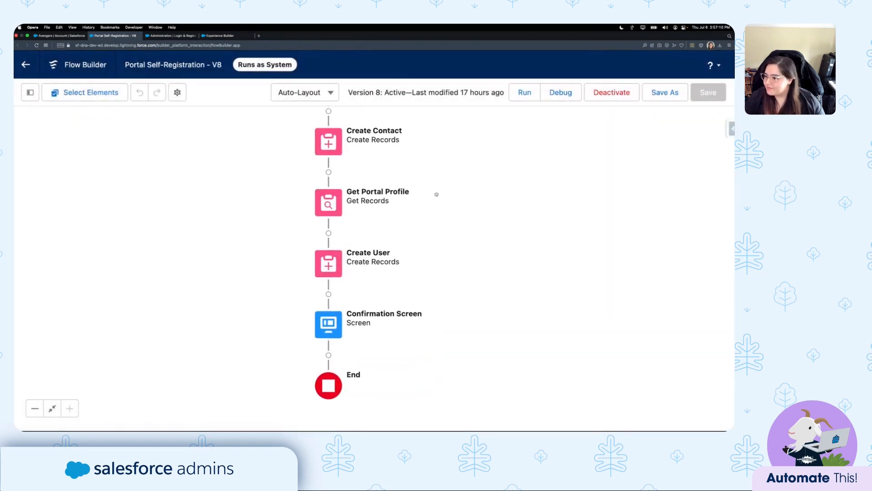
pyautogui.moveTo(438, 218)
pyautogui.mouseDown()
pyautogui.moveTo(436, 249)
pyautogui.moveTo(438, 235)
pyautogui.mouseUp()
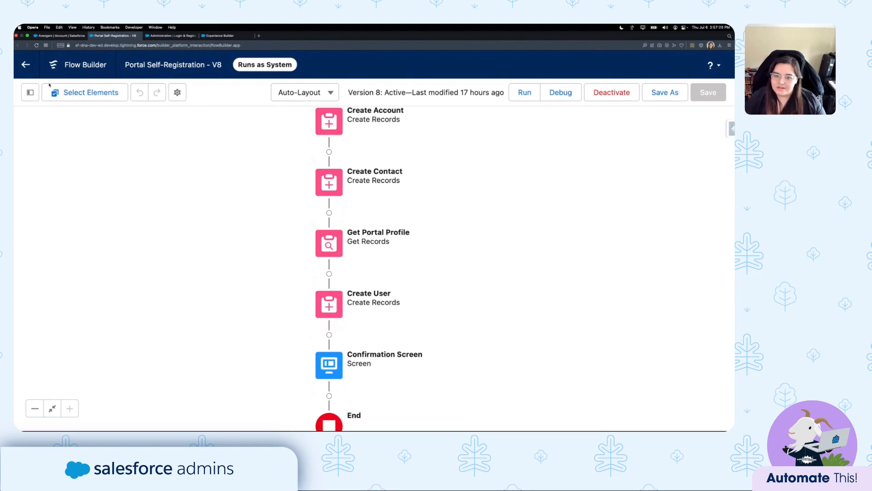
# Back in the Flows list, review Portal Self-Registration's Edit Access enabled profiles and cancel unchanged.
pyautogui.click(26, 65)
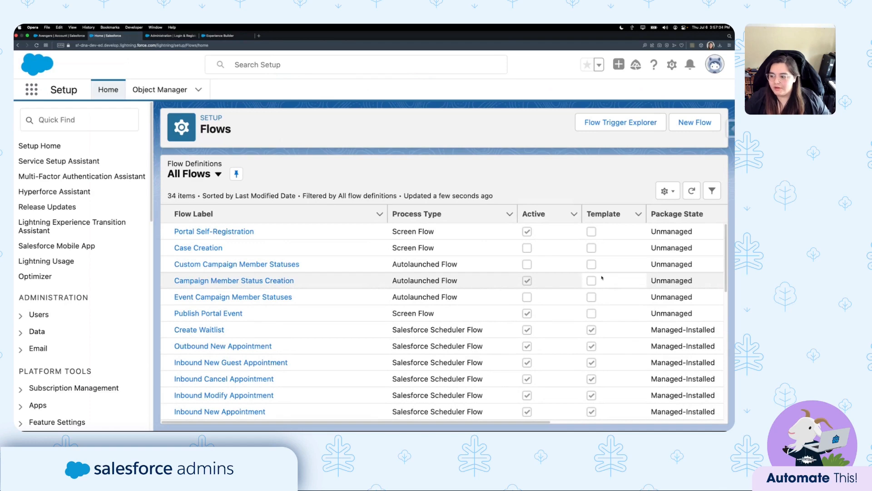
pyautogui.click(360, 237)
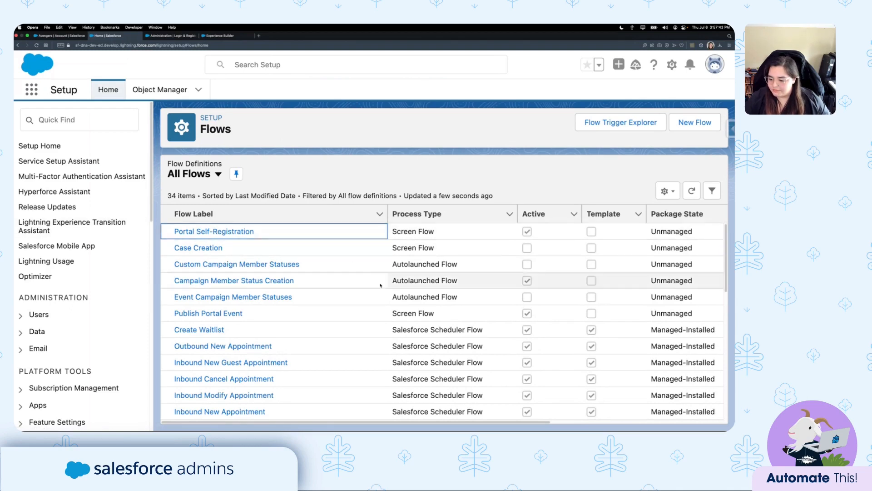
pyautogui.moveTo(510, 422); pyautogui.dragTo(695, 421)
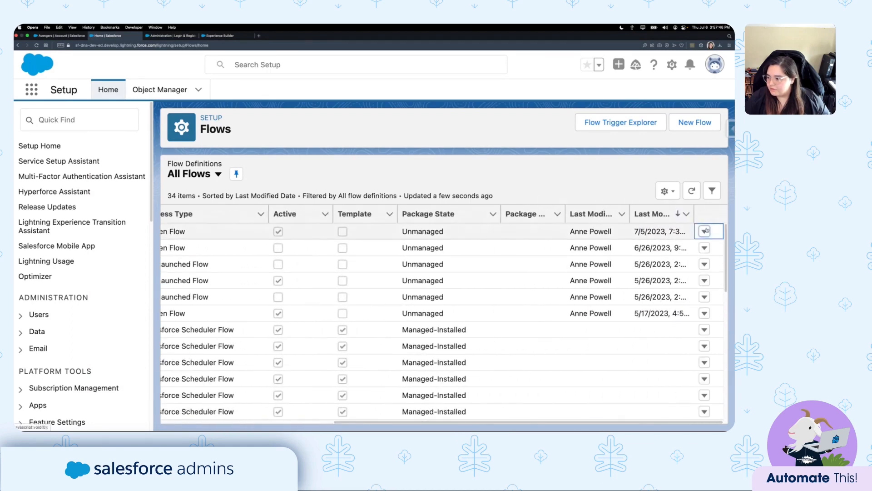
pyautogui.click(704, 232)
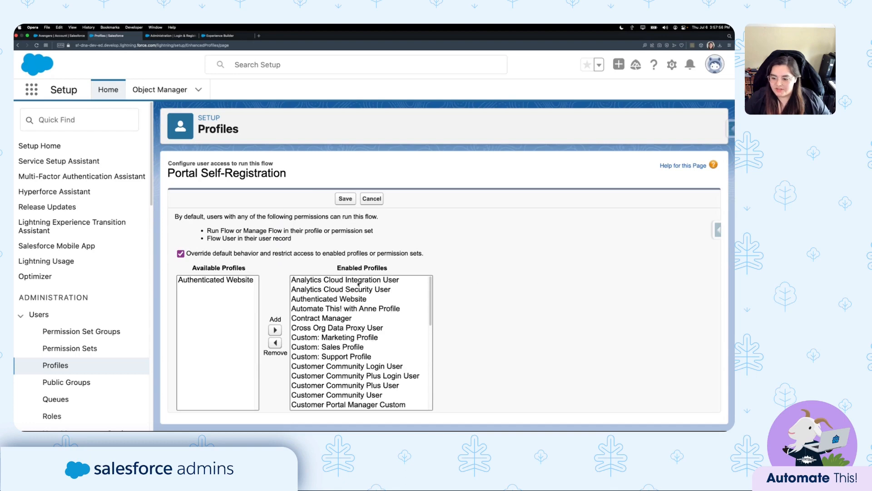
pyautogui.scroll(-10, 367, 288)
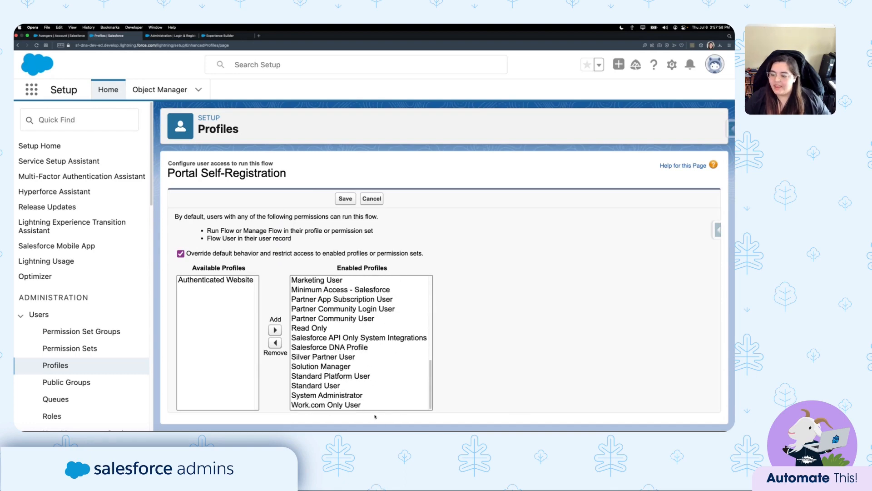
pyautogui.scroll(10, 365, 327)
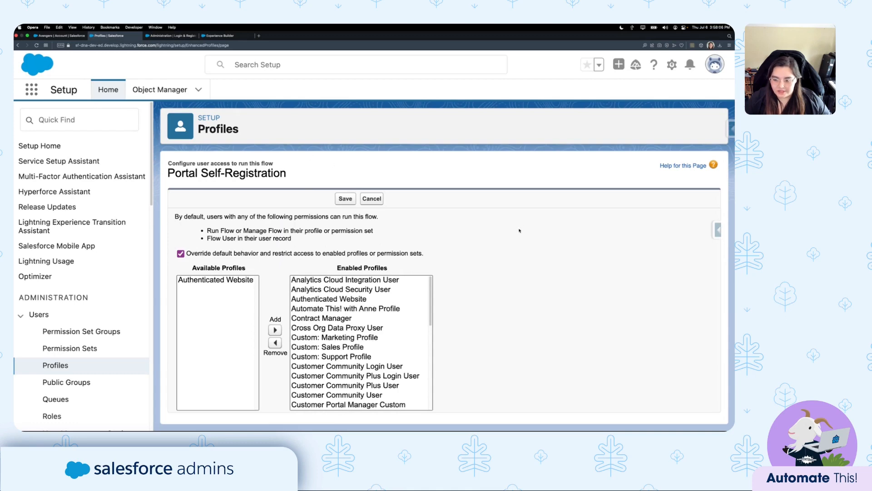
pyautogui.click(377, 203)
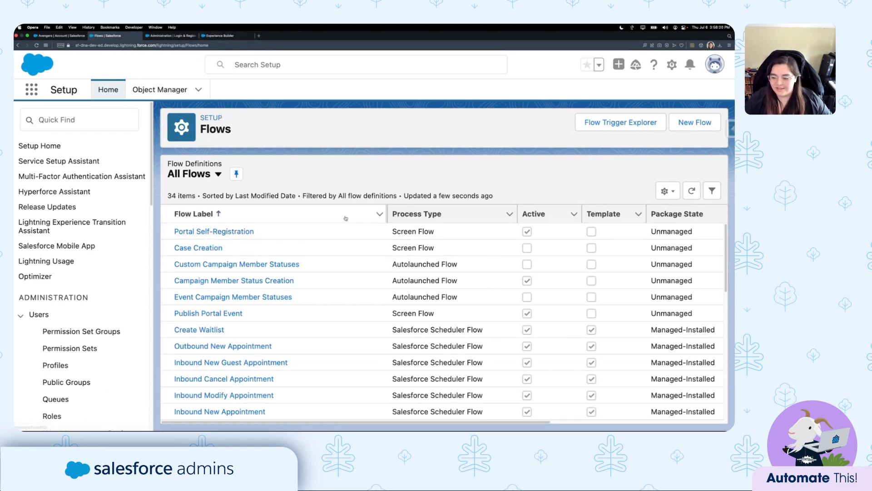
# Find All Sites via a Quick Find search for 'site', then view Experience Builder's General settings and Guest User Profile.
pyautogui.click(348, 234)
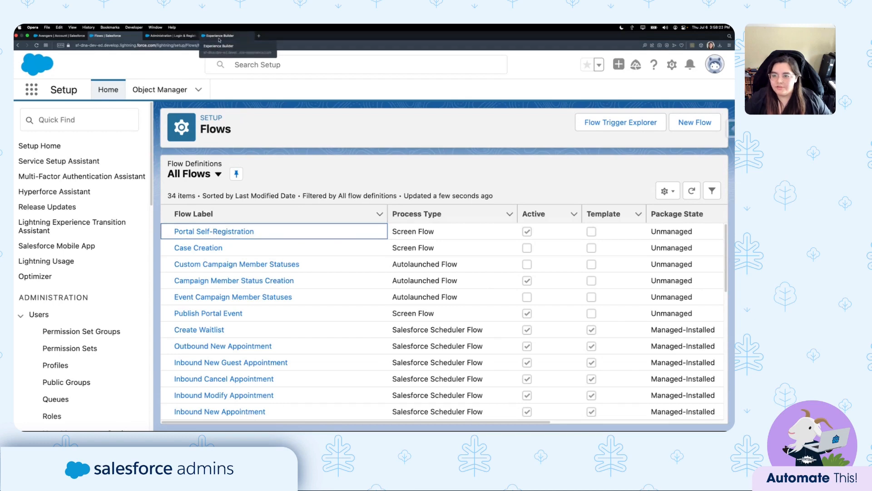
pyautogui.click(79, 120)
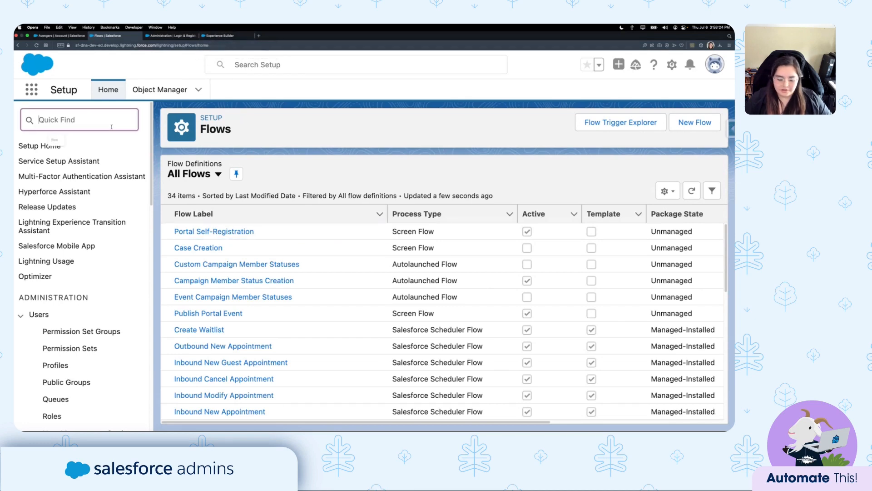
pyautogui.write('site')
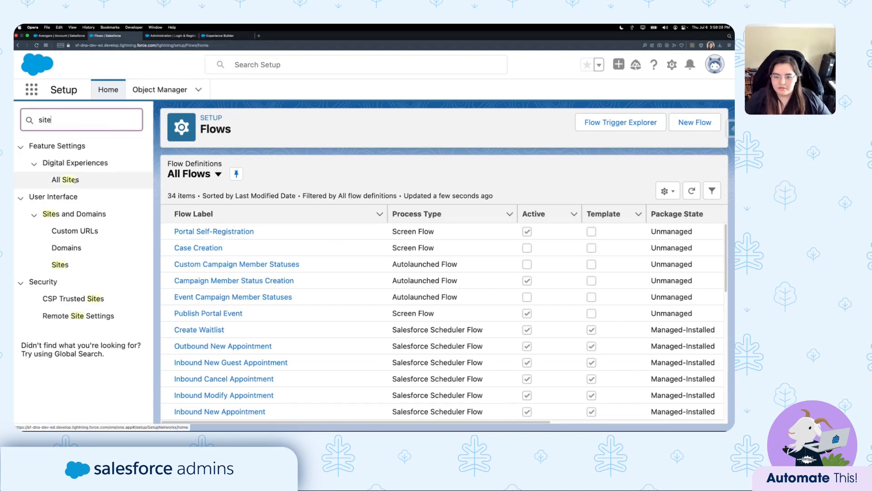
pyautogui.click(65, 179)
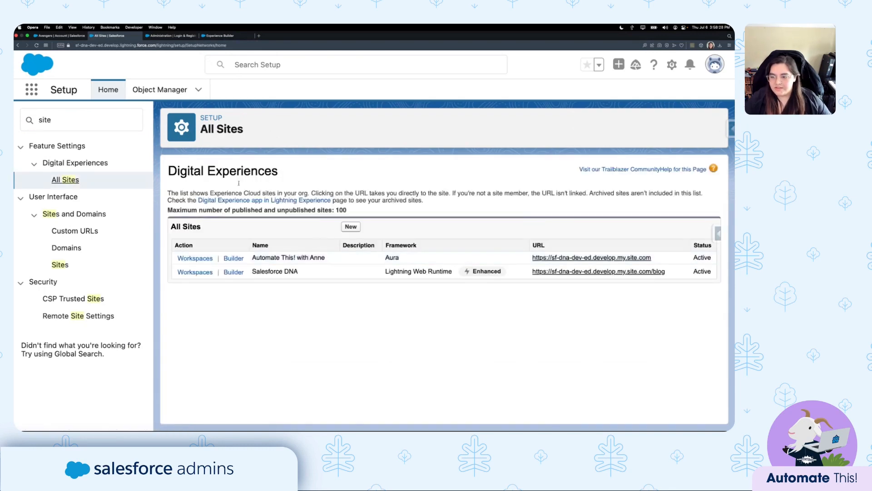
pyautogui.click(222, 34)
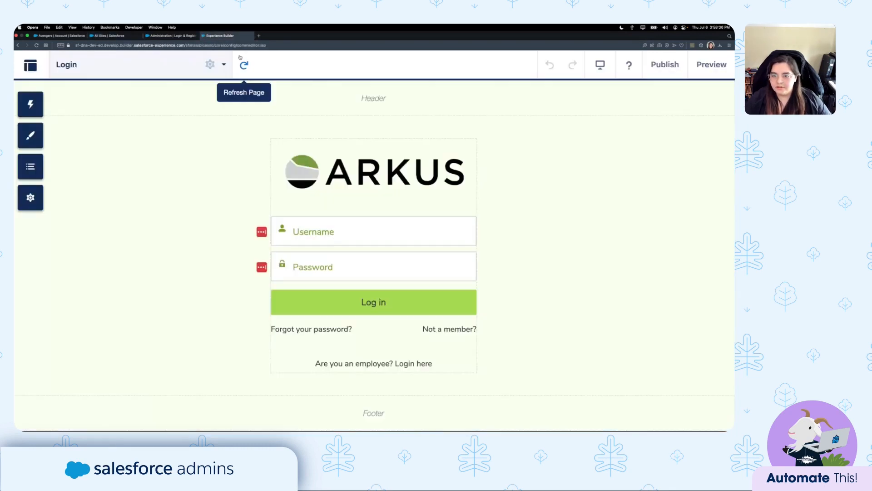
pyautogui.click(31, 197)
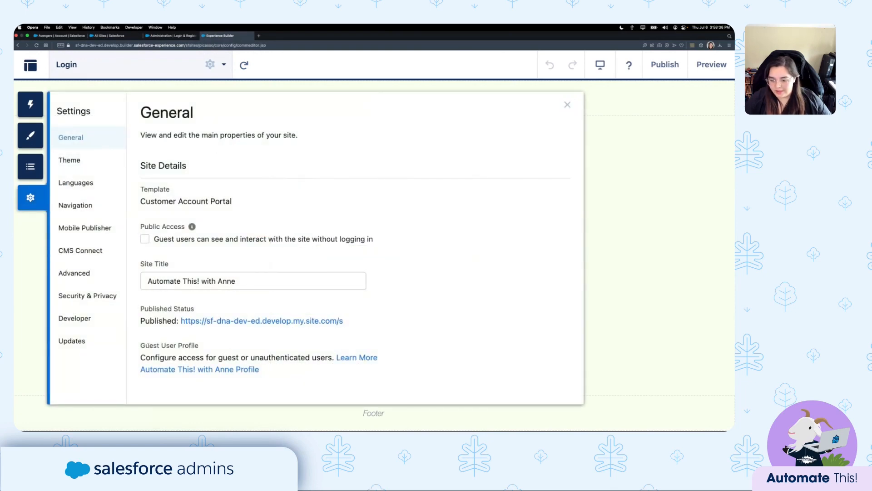
pyautogui.tripleClick(150, 345)
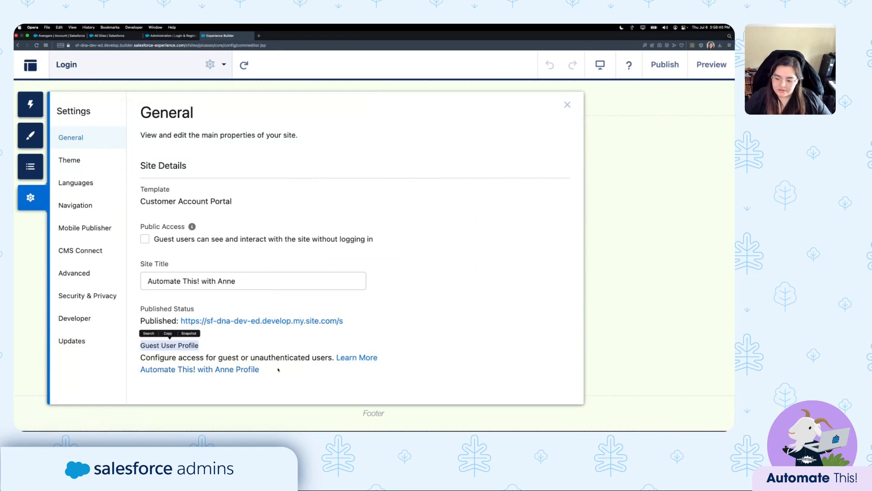
# Open the Automate This! with Anne Profile and confirm Portal Self-Registration is an enabled flow, cancelling the edit.
pyautogui.click(197, 373)
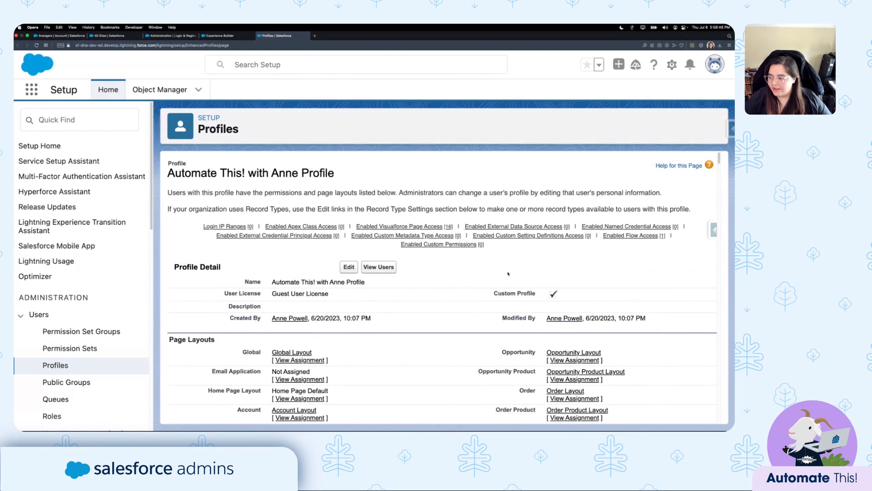
pyautogui.moveTo(629, 237)
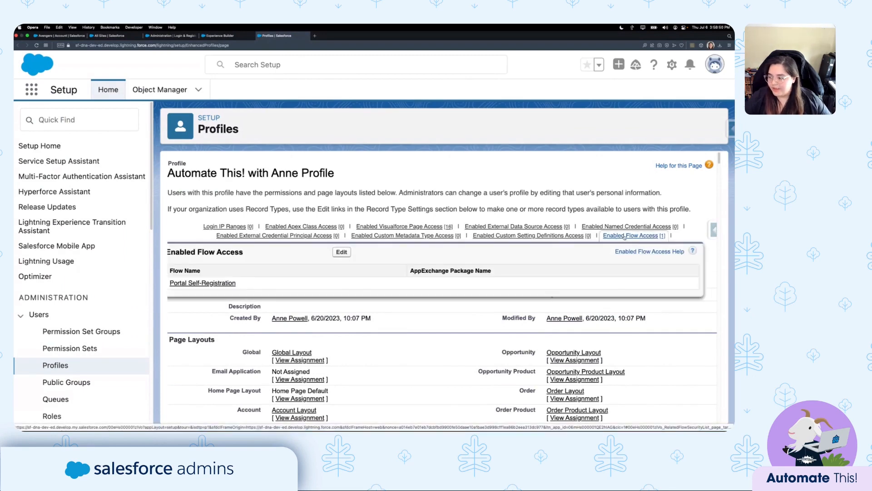
pyautogui.click(631, 235)
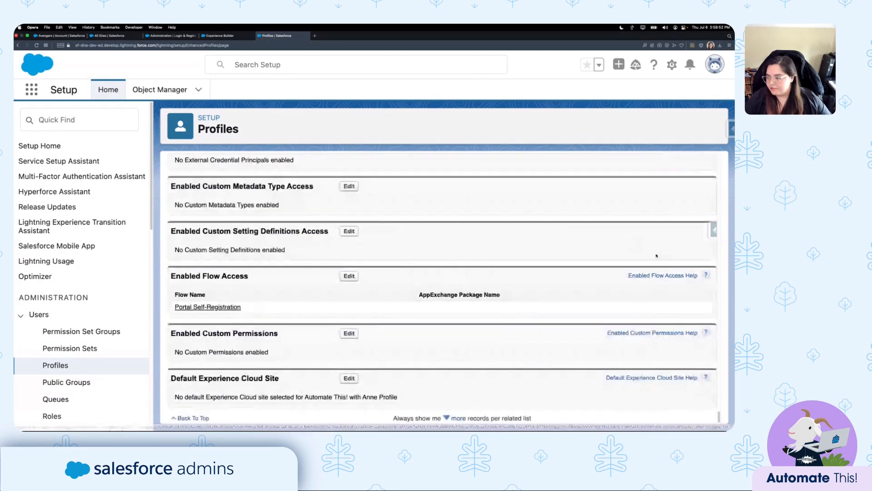
pyautogui.click(349, 276)
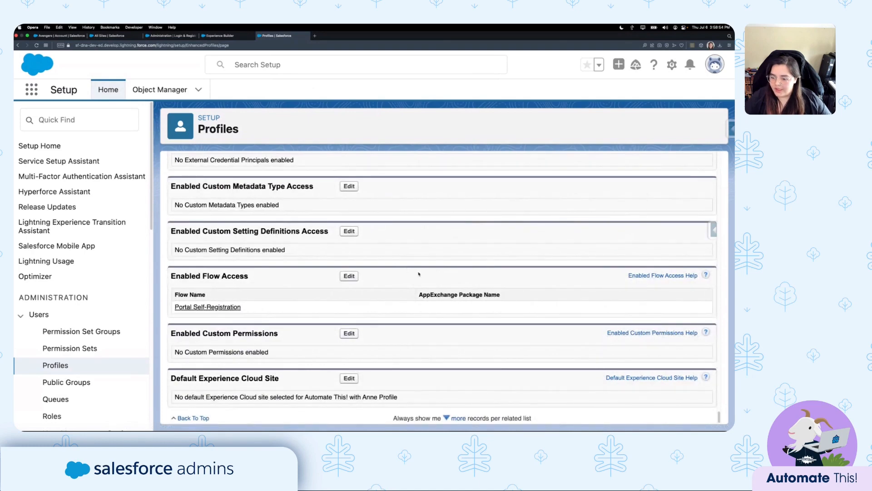
pyautogui.click(200, 247)
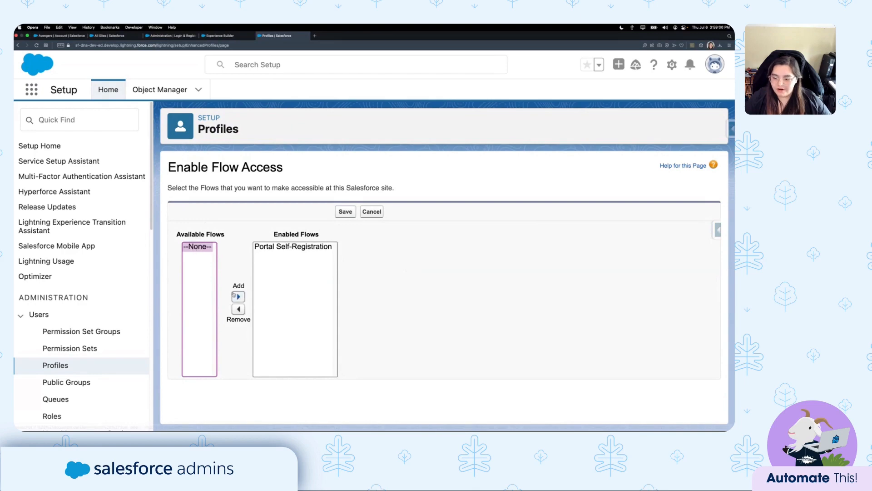
pyautogui.click(278, 247)
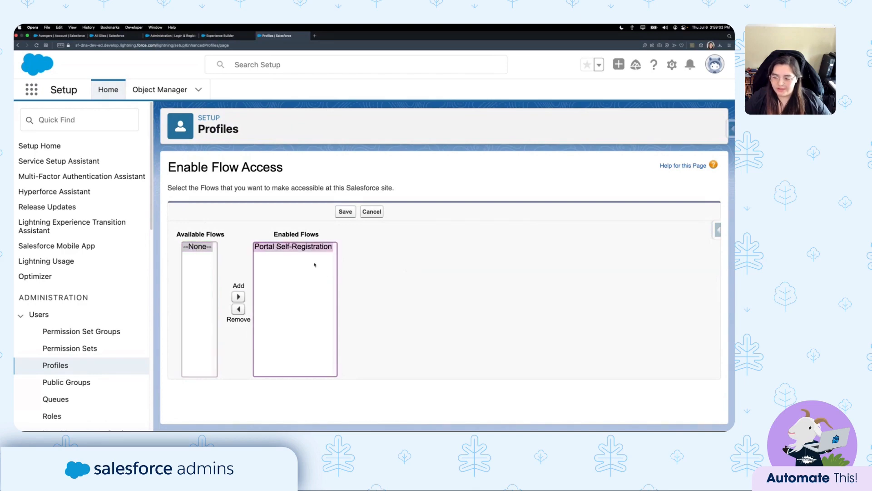
pyautogui.click(381, 214)
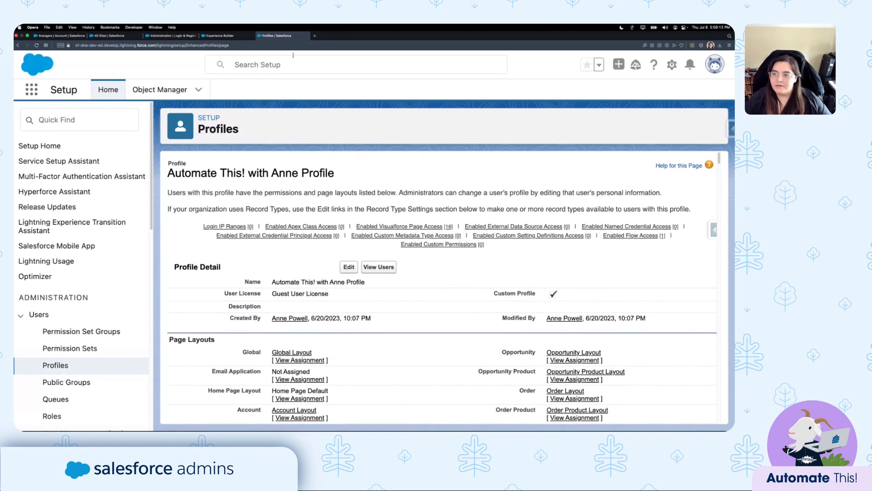
# After glancing at Login & Registration admin, reopen the Login page and select its Login Form.
pyautogui.click(183, 38)
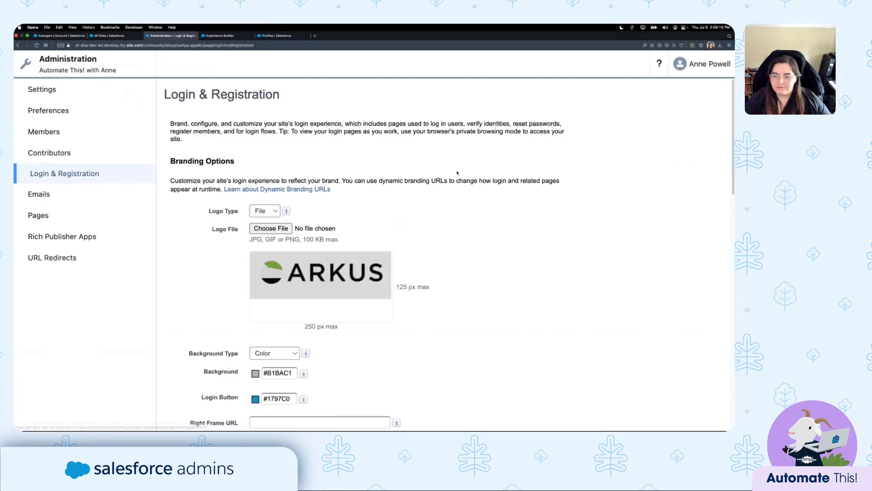
pyautogui.scroll(-1, 435, 175)
pyautogui.click(241, 36)
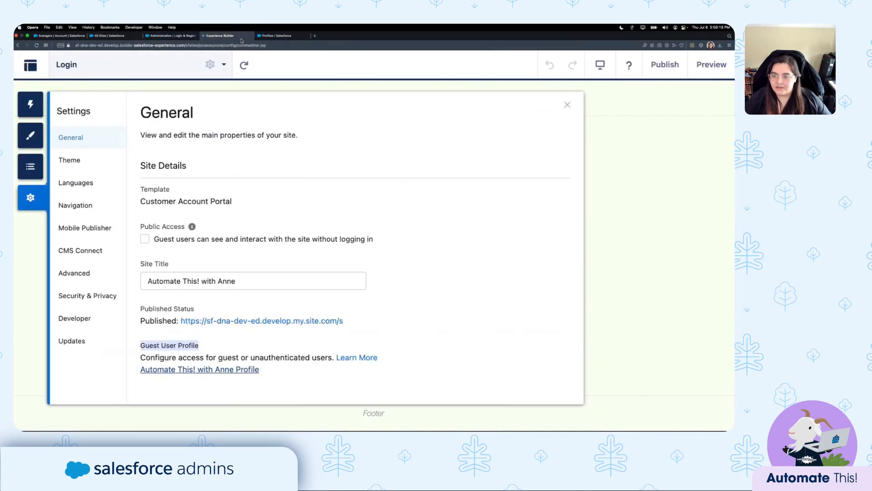
pyautogui.click(567, 105)
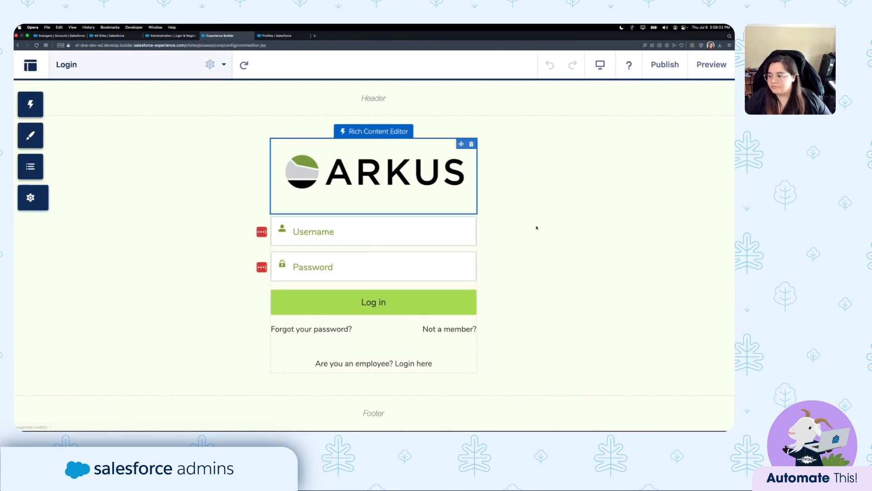
pyautogui.click(69, 65)
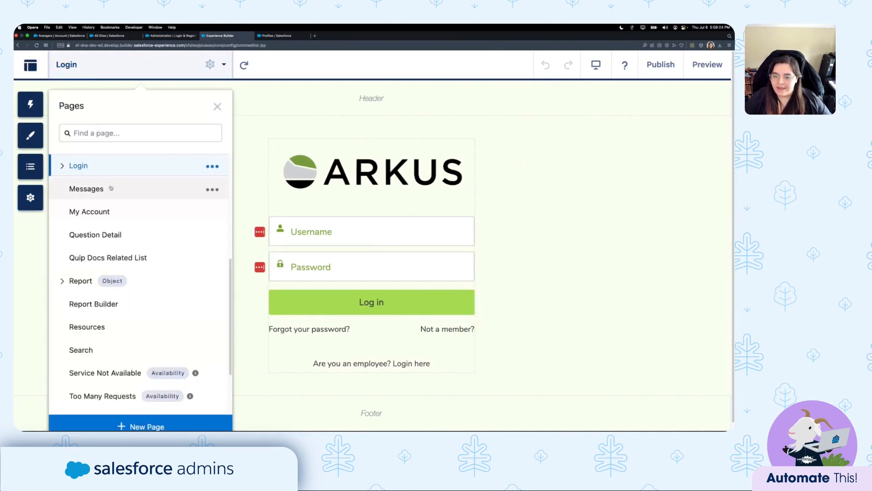
pyautogui.click(79, 166)
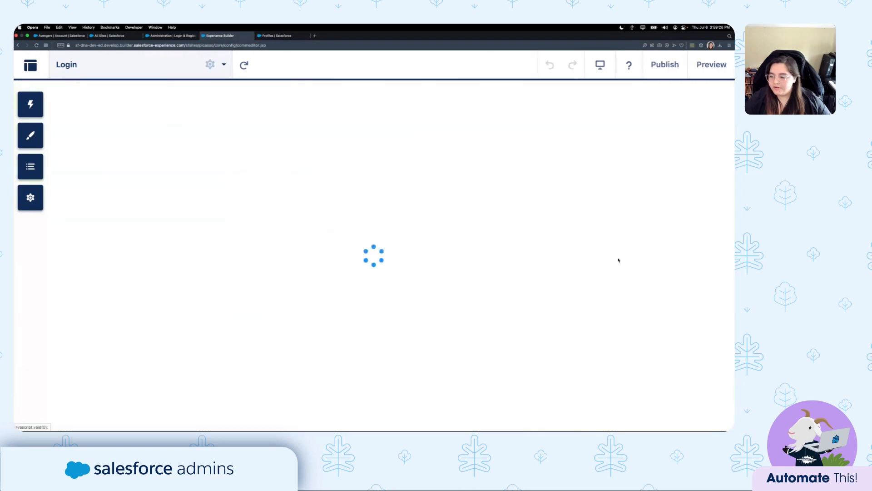
pyautogui.click(456, 326)
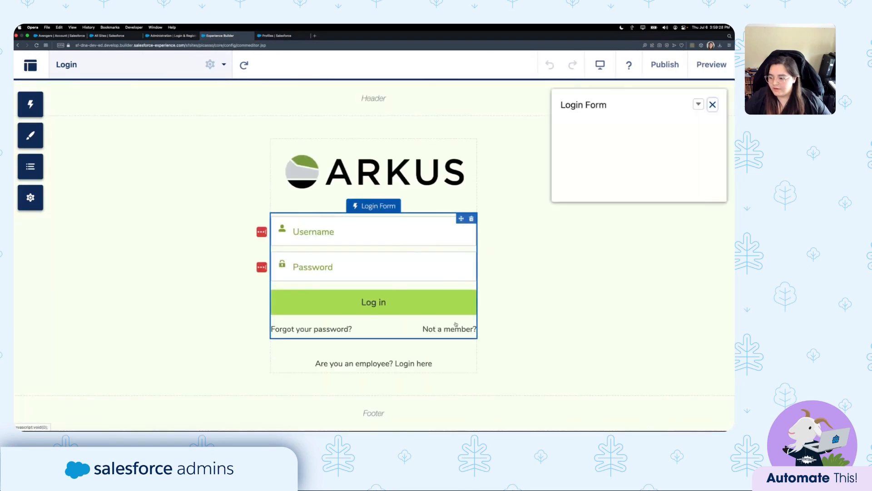
pyautogui.click(170, 36)
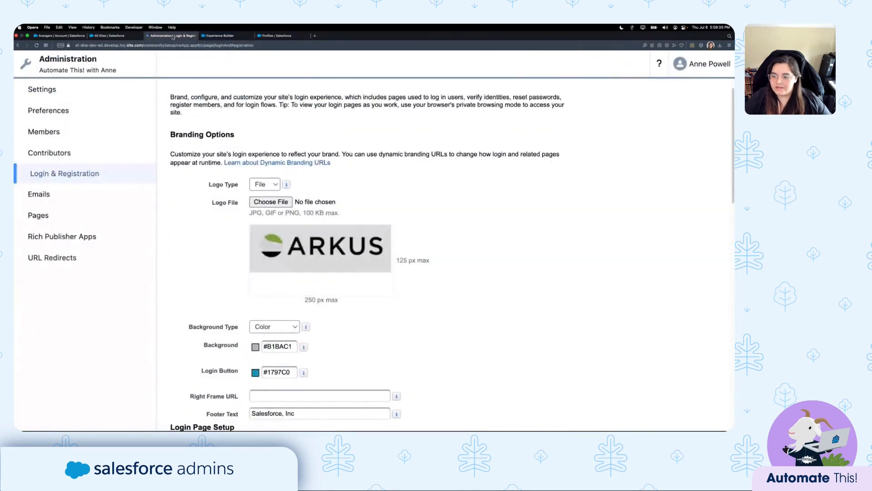
pyautogui.click(71, 176)
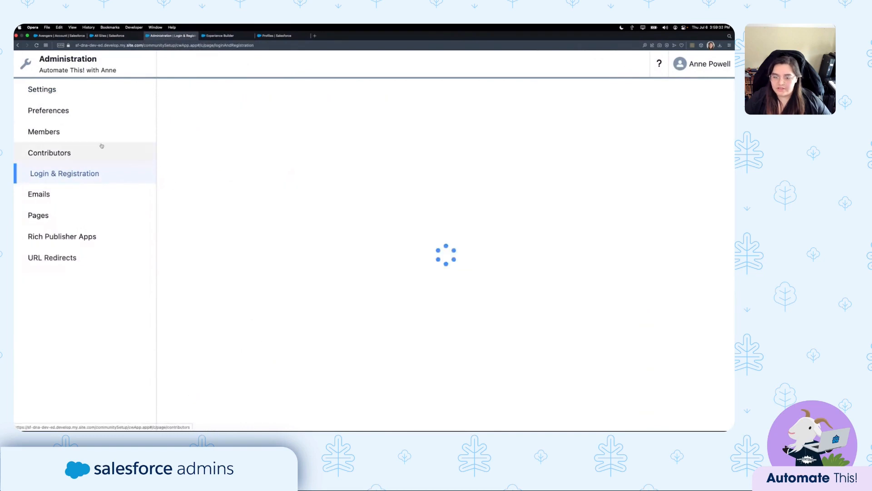
pyautogui.scroll(-5, 381, 201)
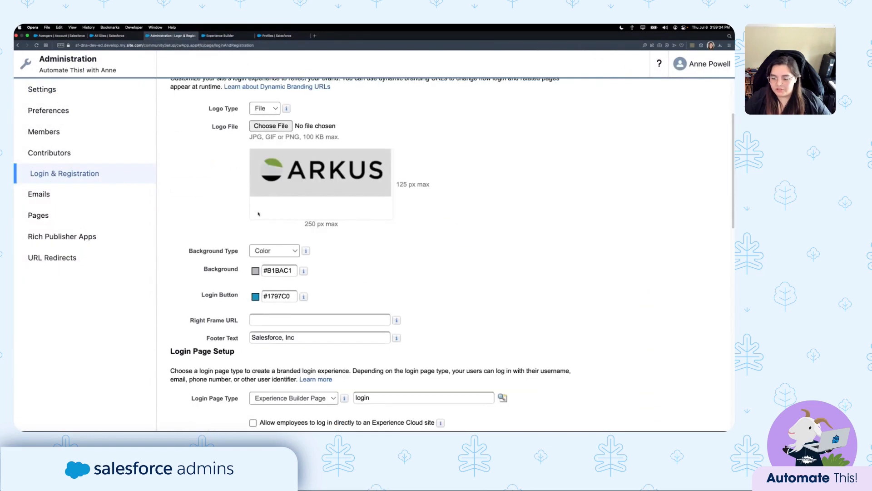
pyautogui.scroll(-8, 381, 200)
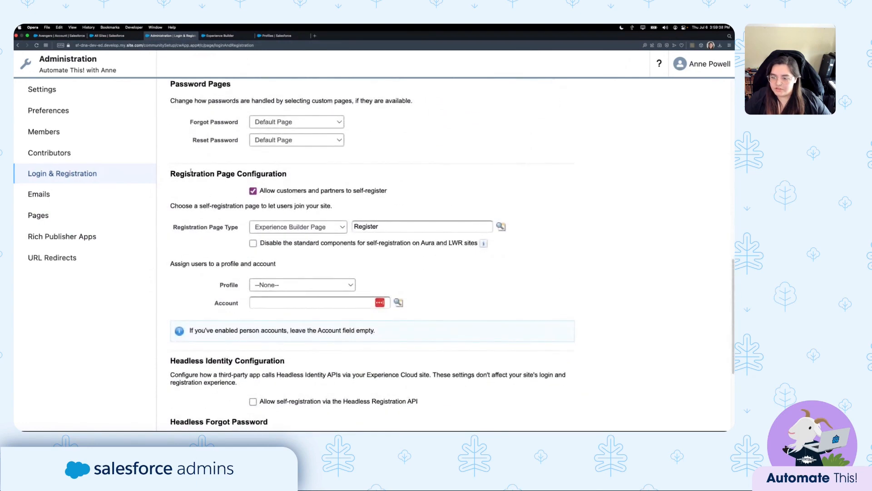
pyautogui.moveTo(165, 173); pyautogui.dragTo(380, 176)
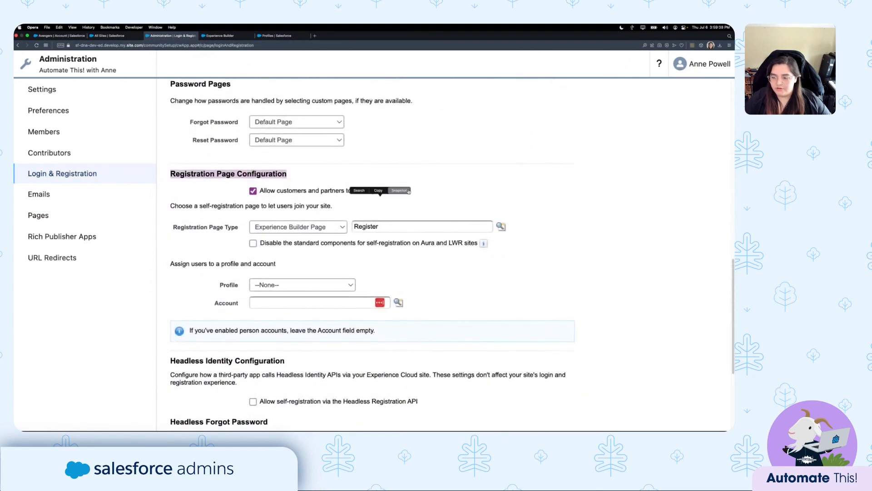
pyautogui.click(264, 196)
pyautogui.doubleClick(274, 192)
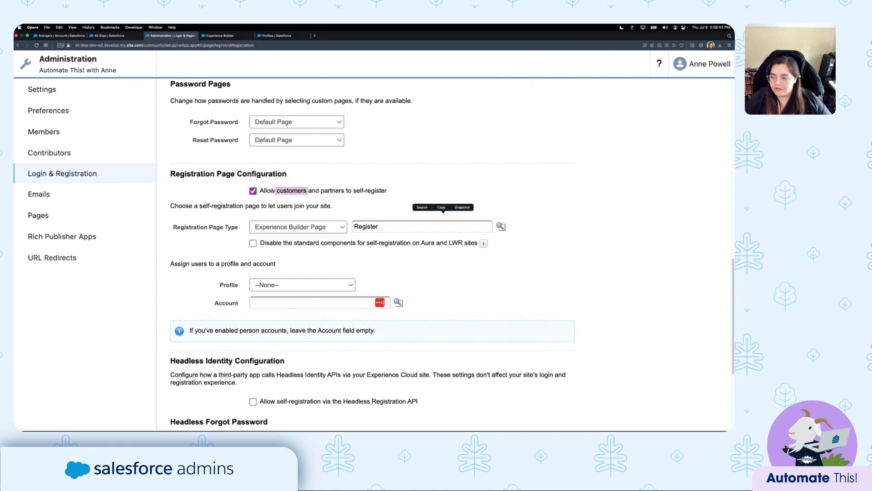
pyautogui.moveTo(273, 191); pyautogui.dragTo(369, 190)
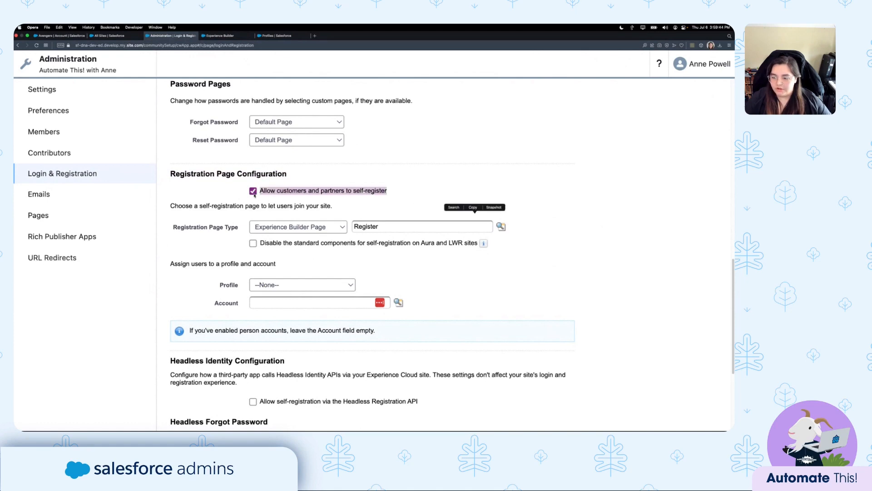
pyautogui.click(412, 186)
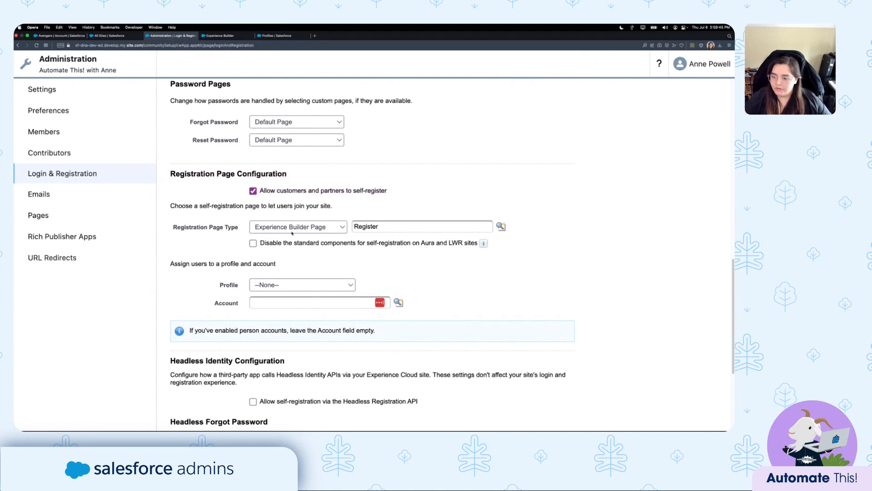
pyautogui.click(258, 230)
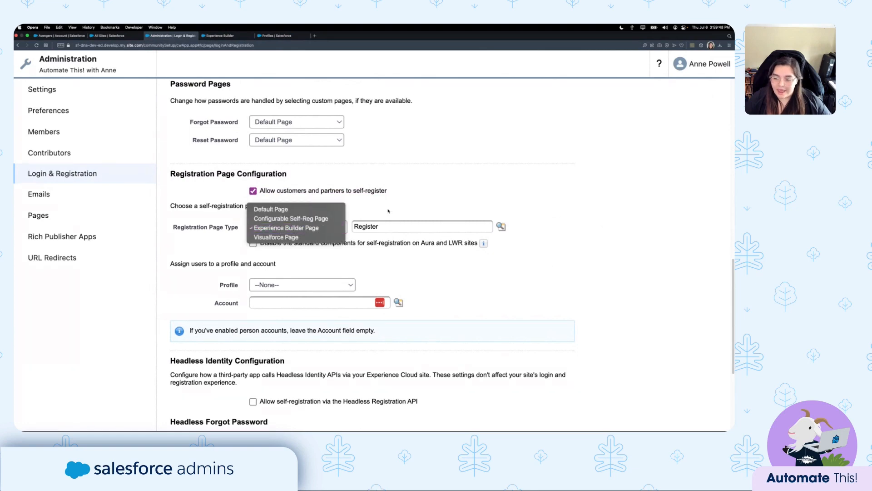
pyautogui.click(288, 229)
pyautogui.click(295, 229)
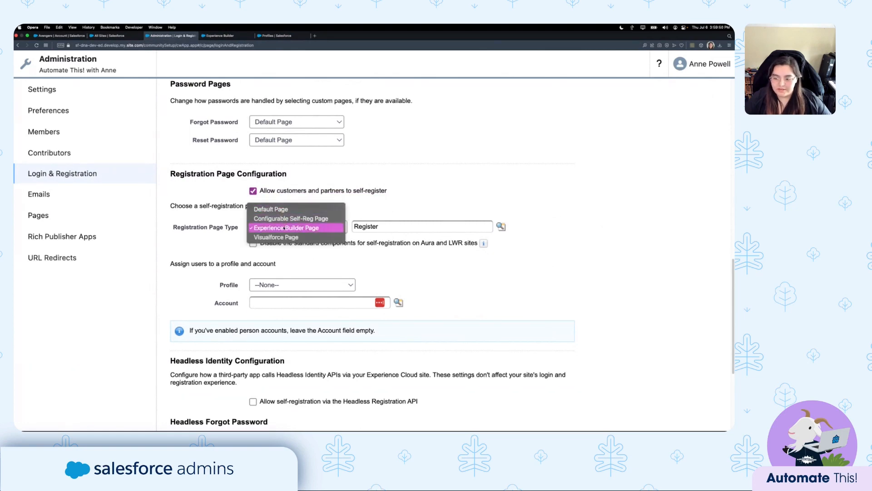
pyautogui.click(309, 228)
pyautogui.click(309, 229)
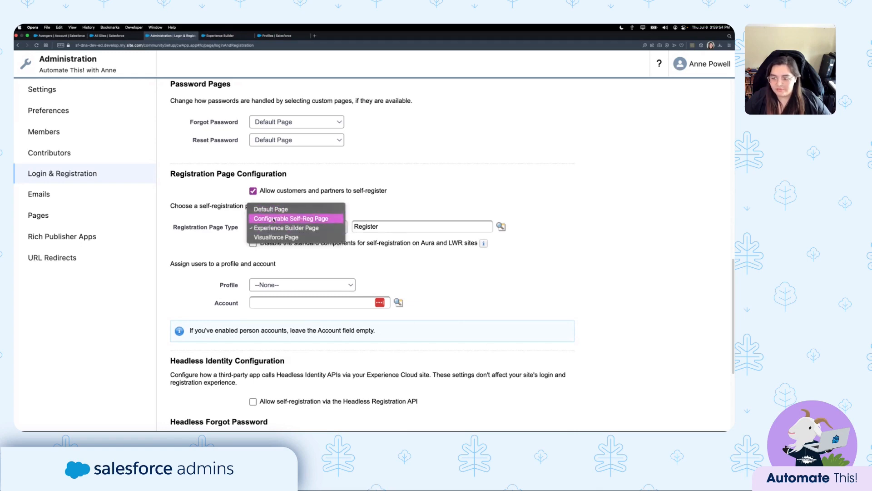
pyautogui.click(414, 234)
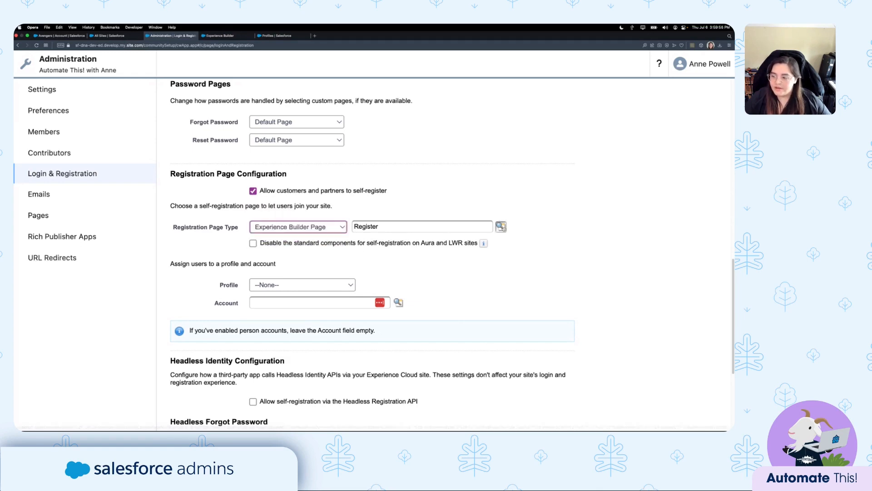
pyautogui.click(414, 234)
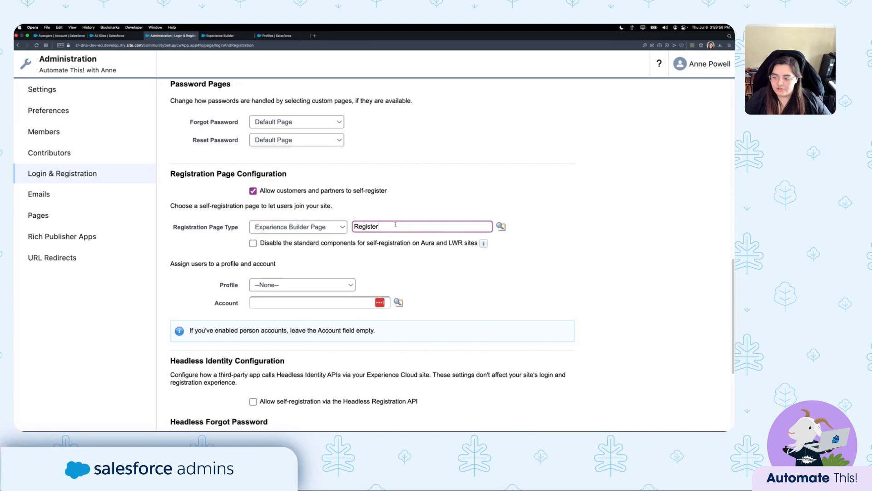
pyautogui.moveTo(395, 224); pyautogui.dragTo(350, 231)
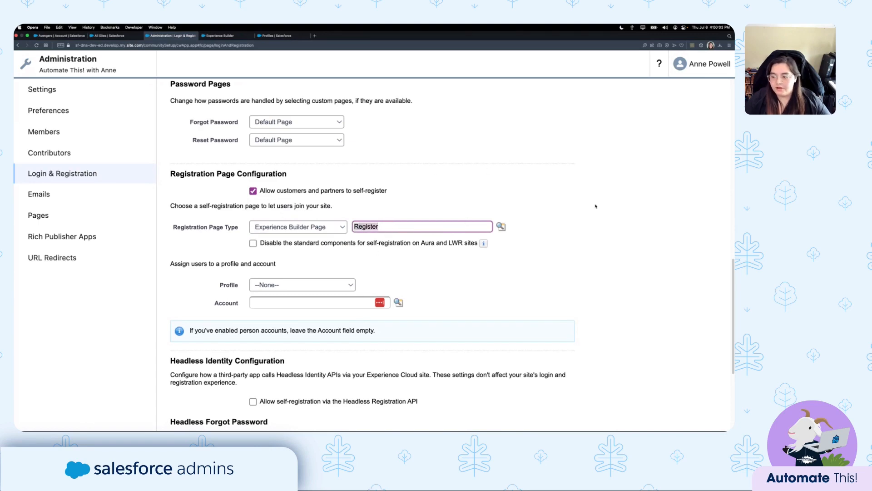
pyautogui.click(391, 227)
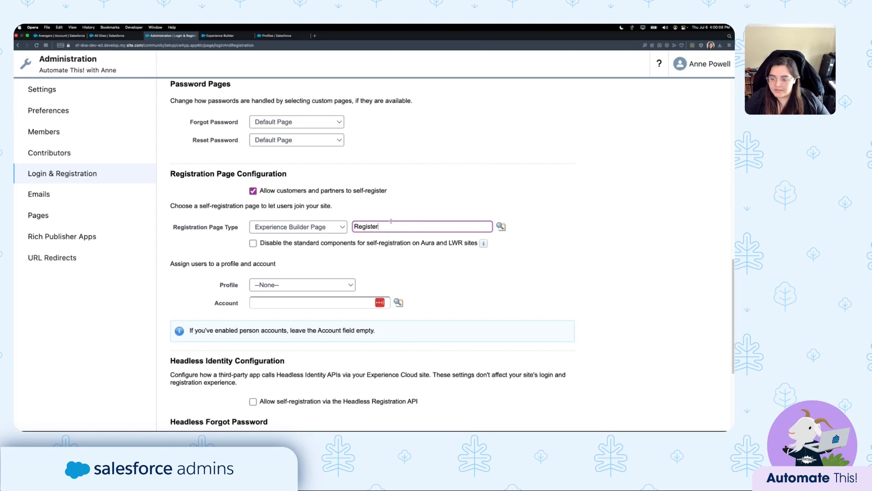
pyautogui.moveTo(381, 228); pyautogui.dragTo(356, 226)
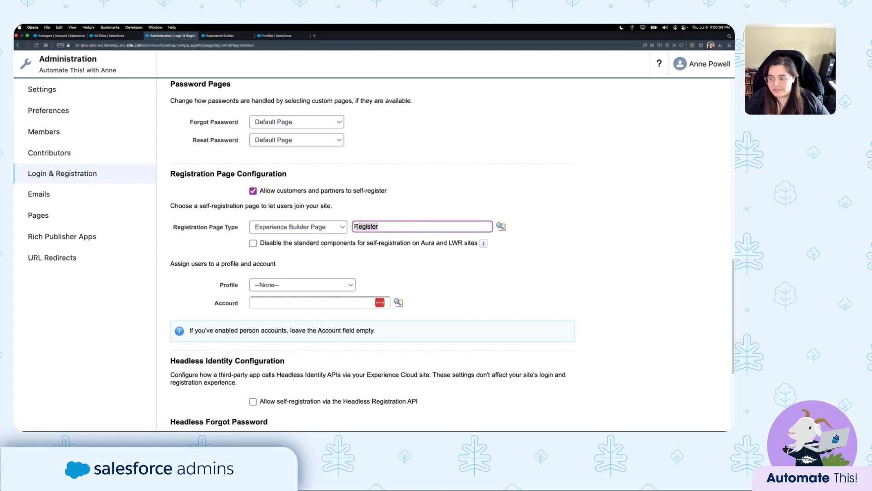
pyautogui.click(385, 227)
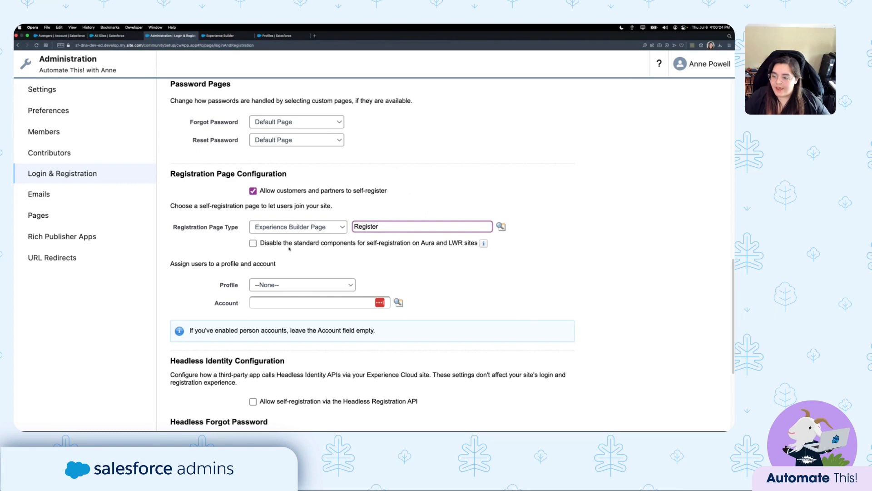
pyautogui.click(378, 252)
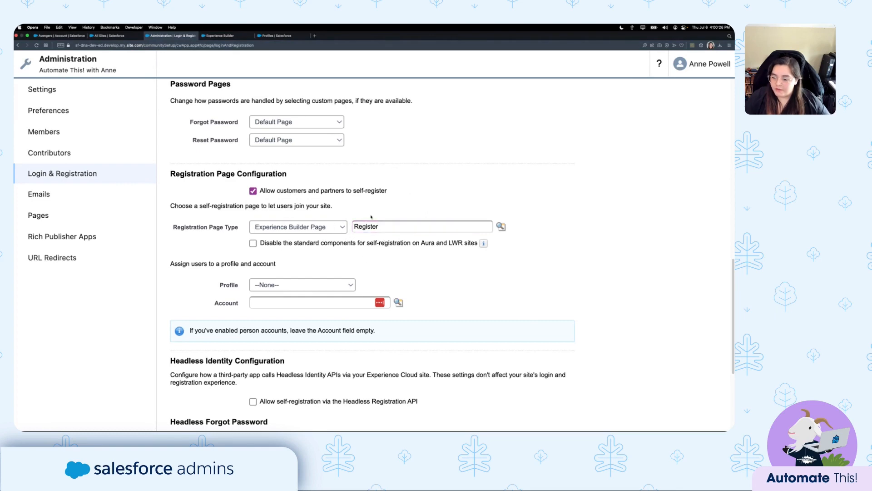
pyautogui.click(285, 286)
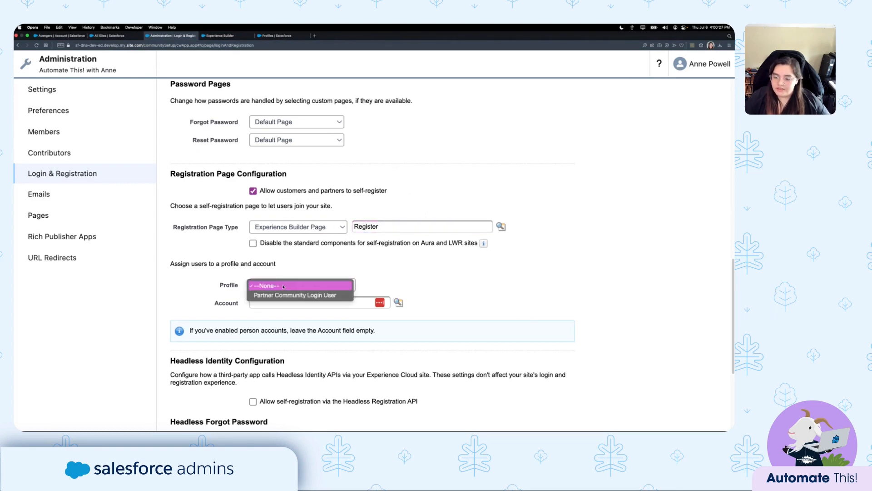
pyautogui.click(403, 267)
pyautogui.click(315, 302)
pyautogui.click(397, 271)
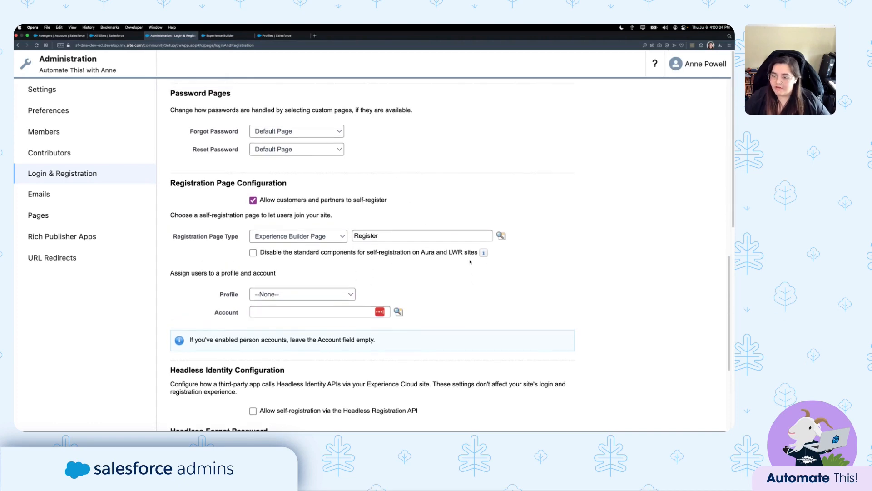
pyautogui.scroll(6, 470, 262)
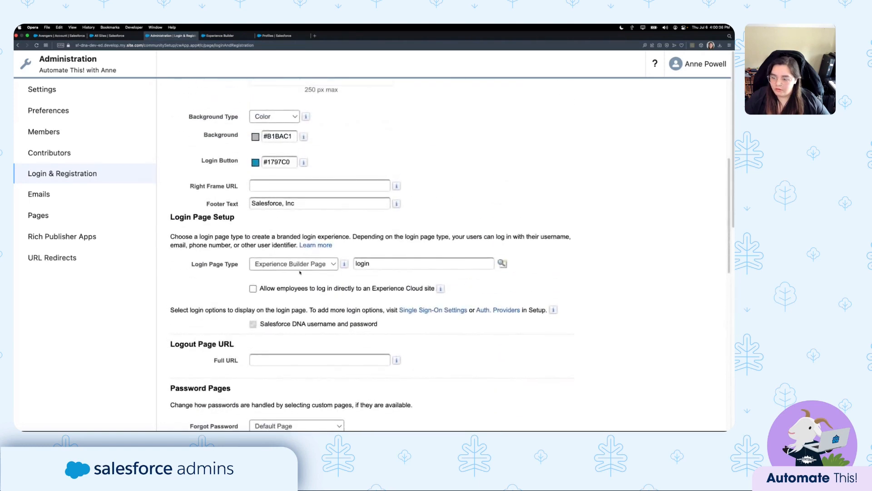
pyautogui.click(210, 267)
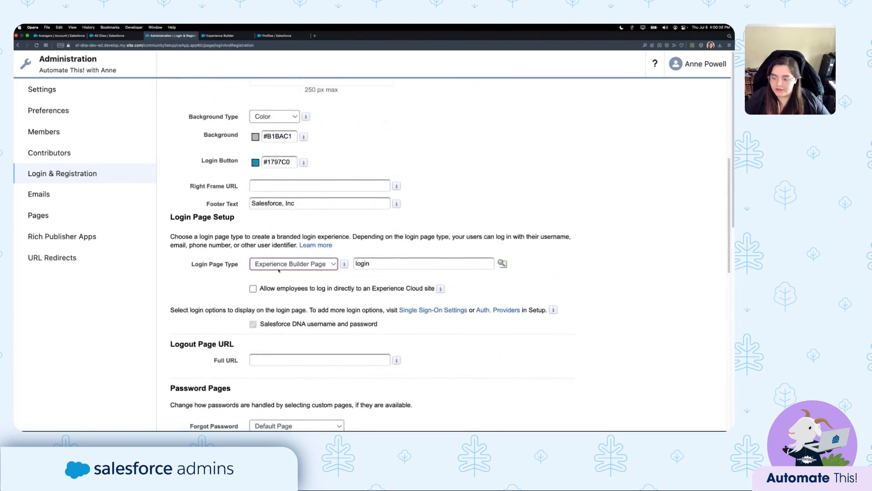
pyautogui.click(279, 268)
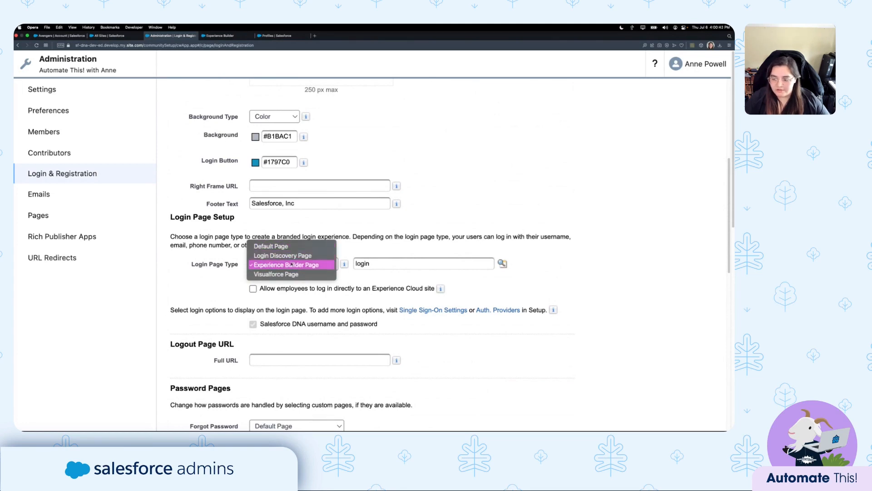
pyautogui.click(290, 265)
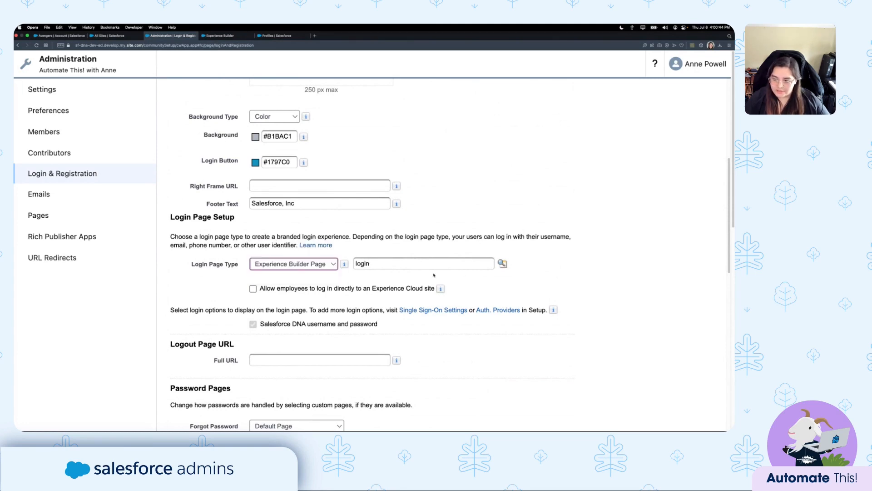
pyautogui.click(378, 262)
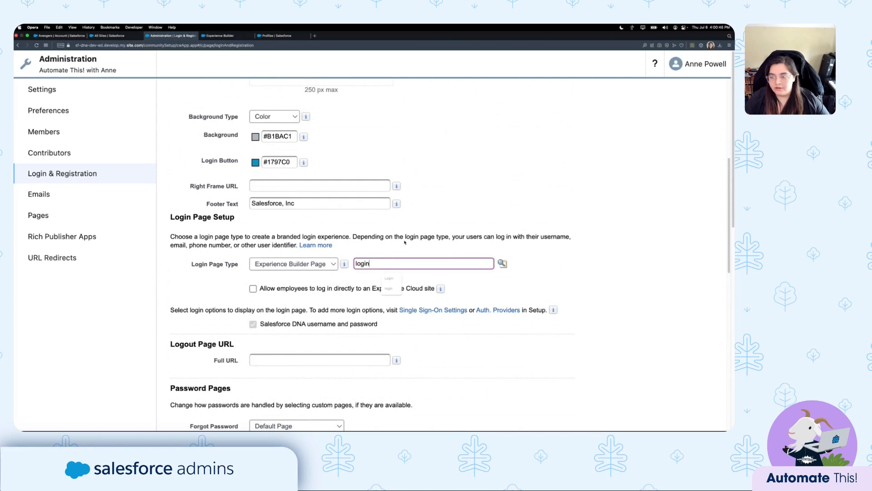
pyautogui.click(441, 243)
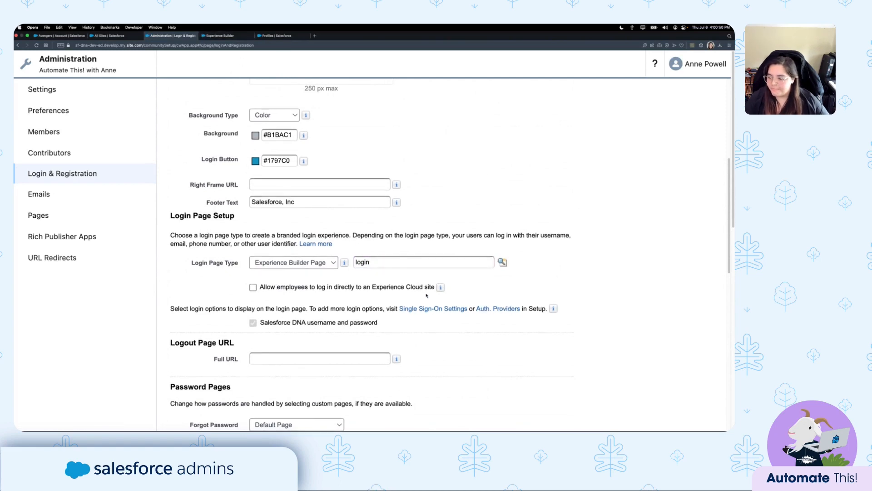
pyautogui.scroll(-15, 426, 295)
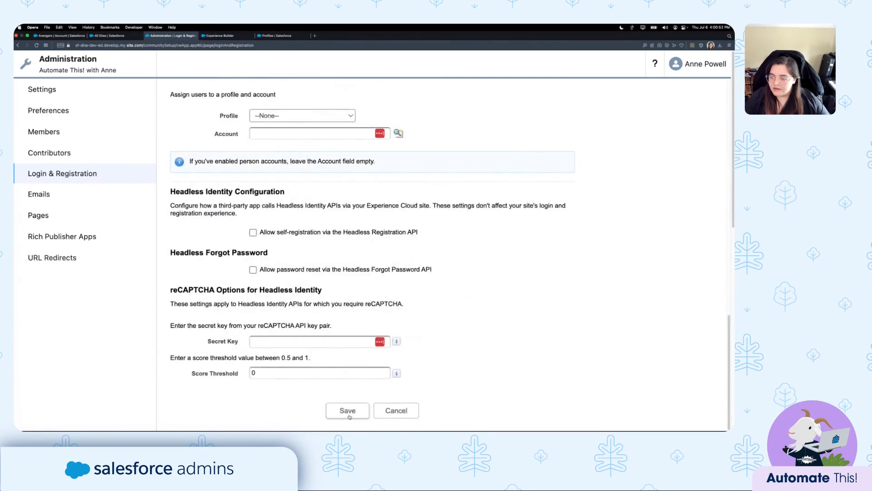
# Reload the Login page and check the Login Form's 'Not a member?' link points to /login/SelfRegister.
pyautogui.click(220, 36)
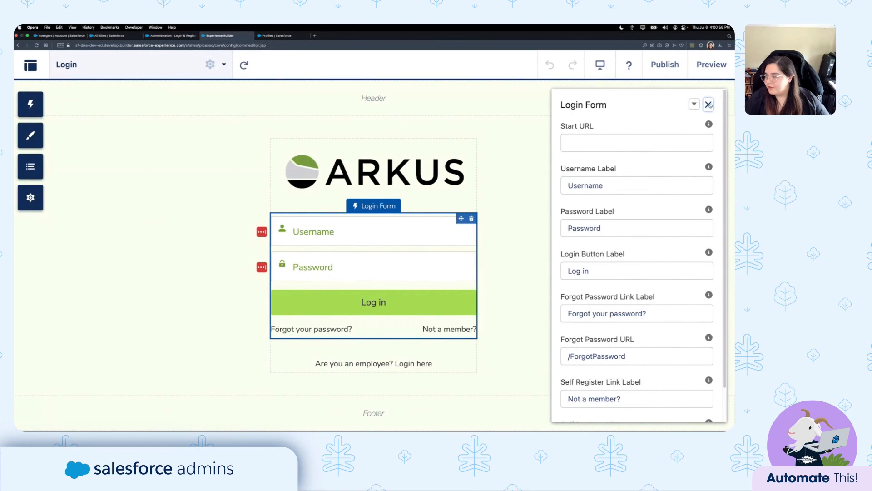
pyautogui.click(710, 105)
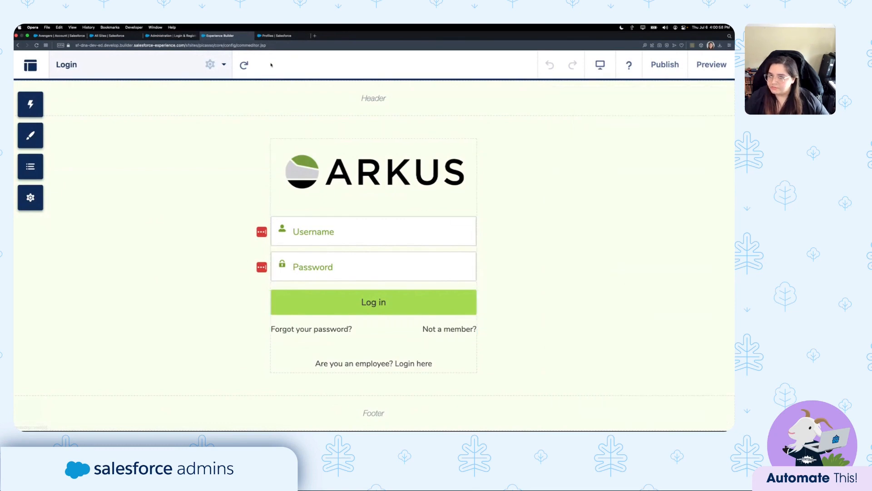
pyautogui.click(66, 65)
pyautogui.scroll(4, 91, 204)
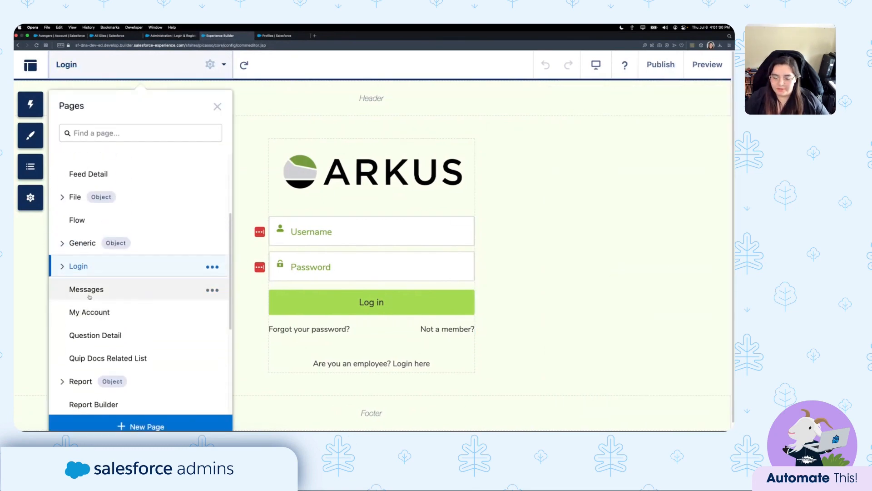
pyautogui.click(170, 272)
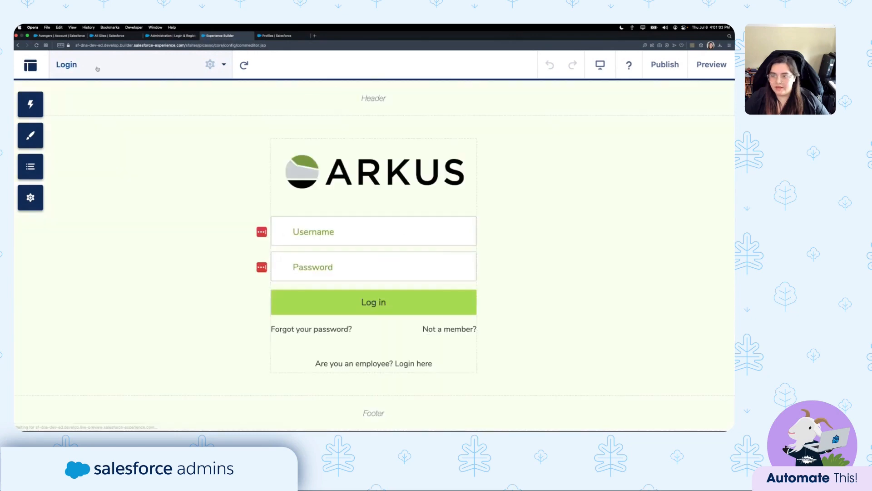
pyautogui.click(361, 252)
pyautogui.scroll(-2, 660, 250)
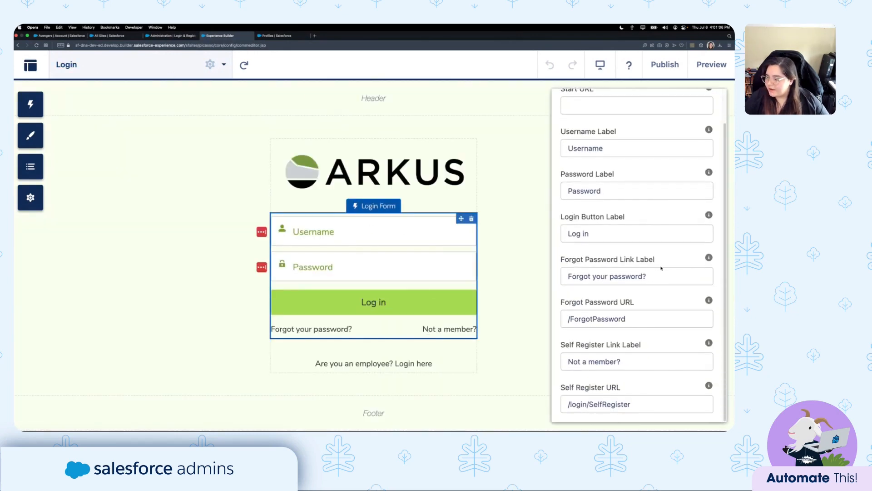
pyautogui.moveTo(561, 346); pyautogui.dragTo(654, 352)
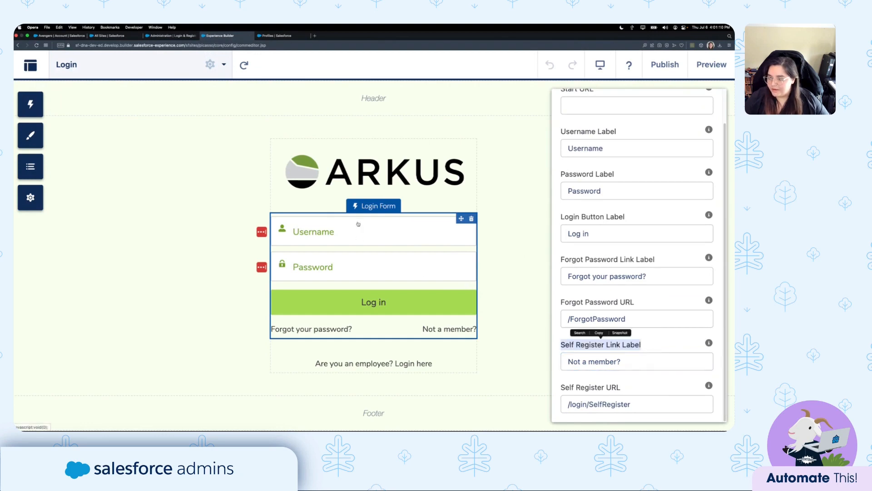
pyautogui.click(630, 362)
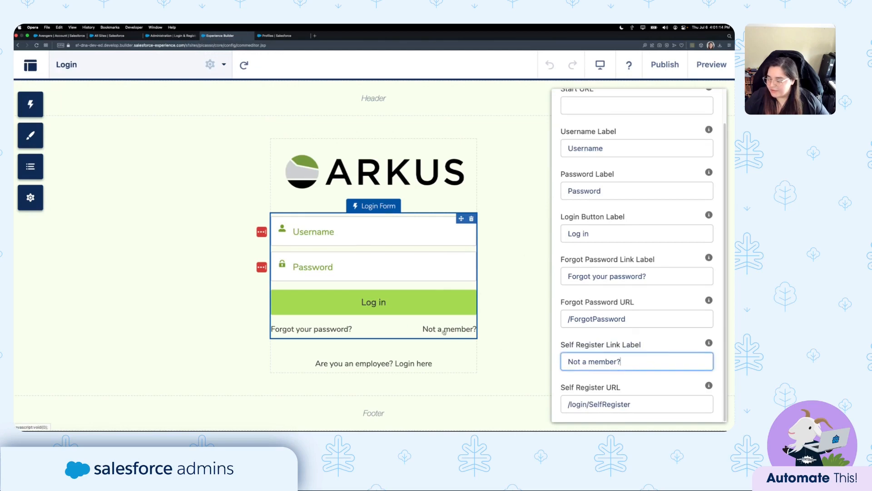
pyautogui.click(648, 404)
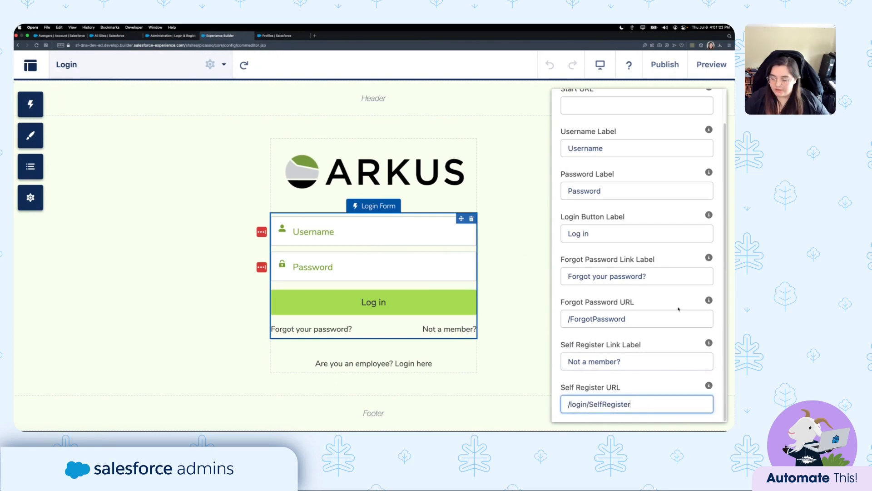
pyautogui.click(142, 65)
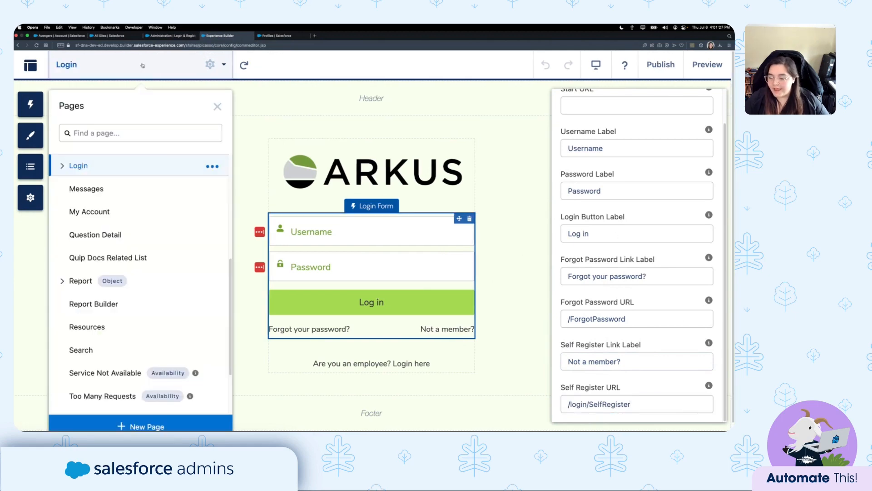
# Open the Register page under Login and confirm its Flow component uses Portal Self-Registration.
pyautogui.click(62, 166)
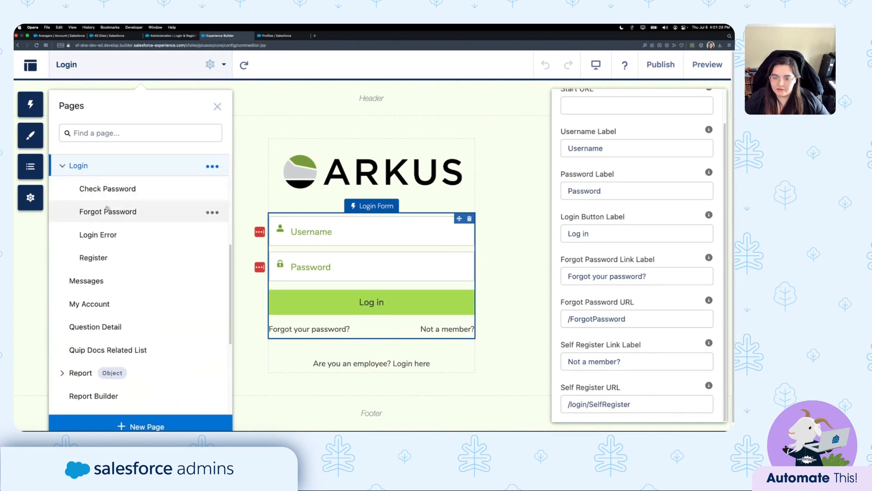
pyautogui.click(100, 258)
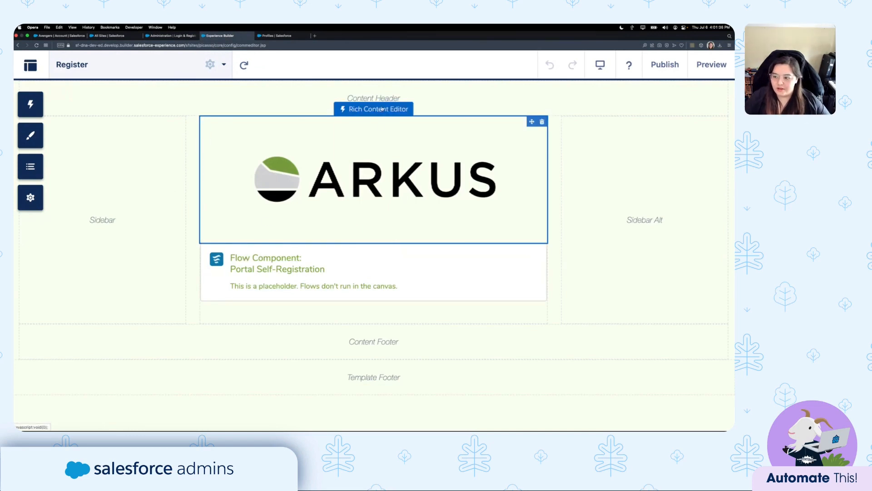
pyautogui.click(385, 162)
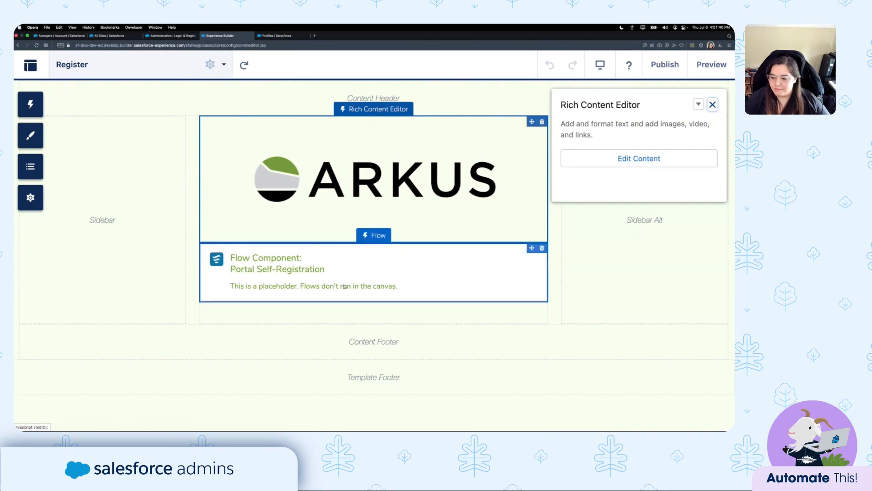
pyautogui.click(368, 271)
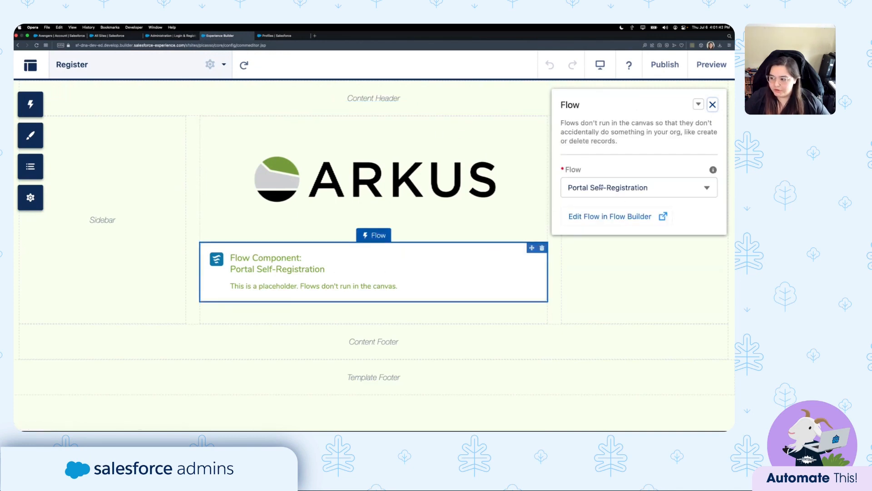
pyautogui.click(623, 196)
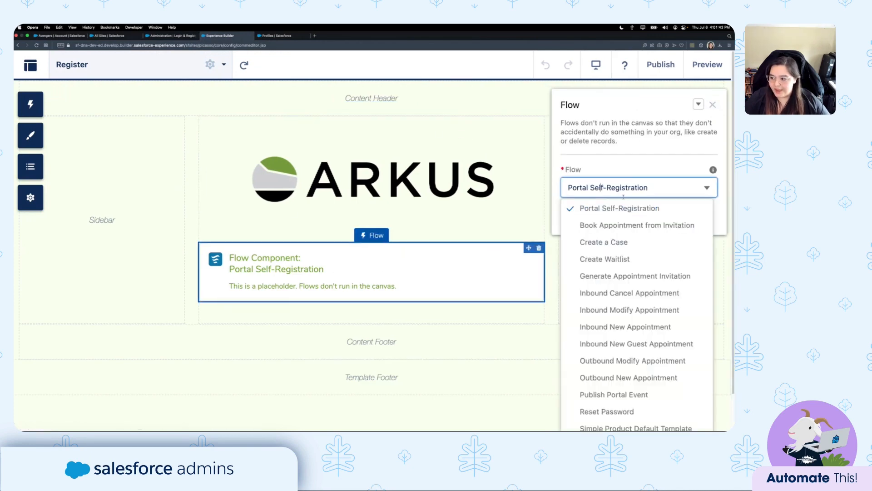
pyautogui.click(656, 166)
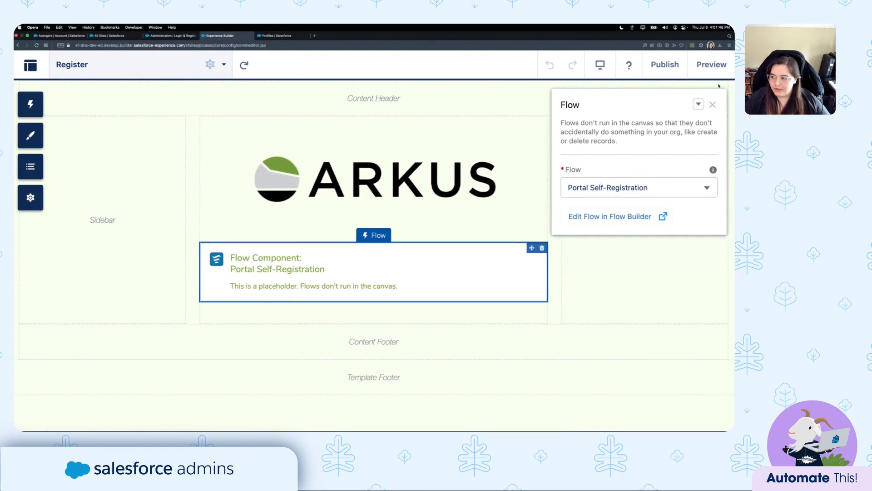
pyautogui.click(712, 105)
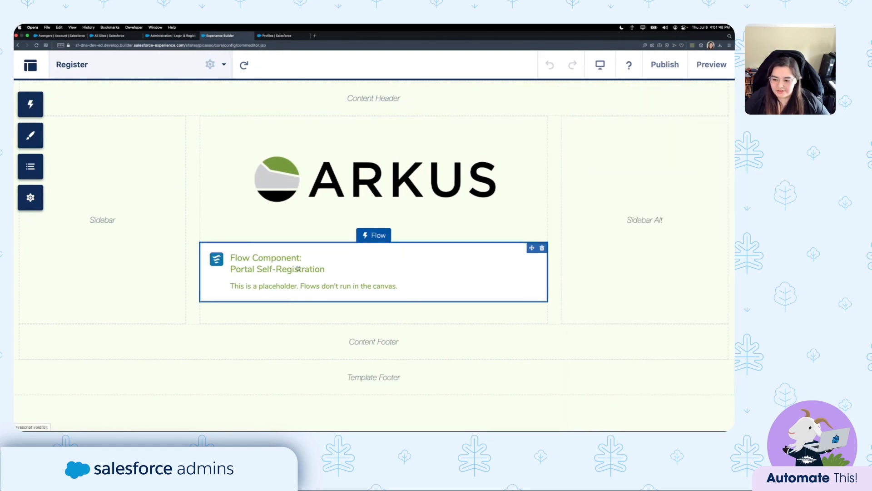
# Check the Register page's properties show the URL /login/SelfRegister.
pyautogui.click(209, 64)
pyautogui.moveTo(325, 201); pyautogui.dragTo(256, 203)
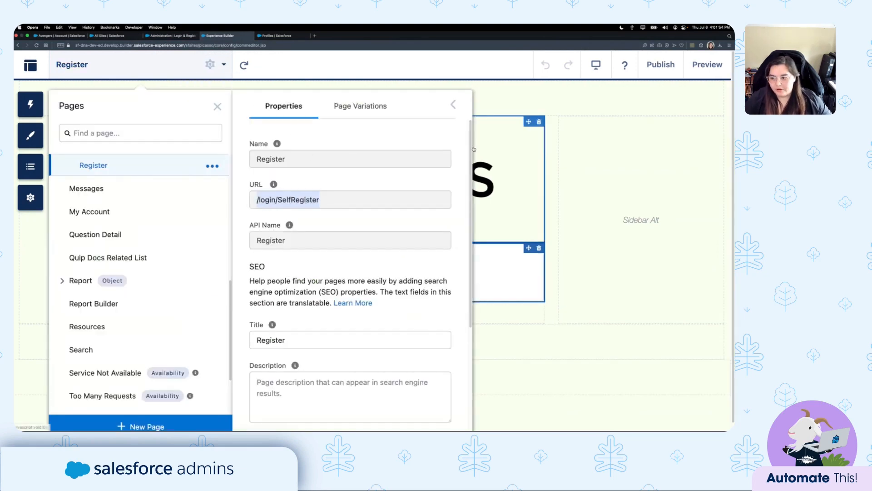
pyautogui.scroll(3, 135, 209)
pyautogui.scroll(2, 136, 209)
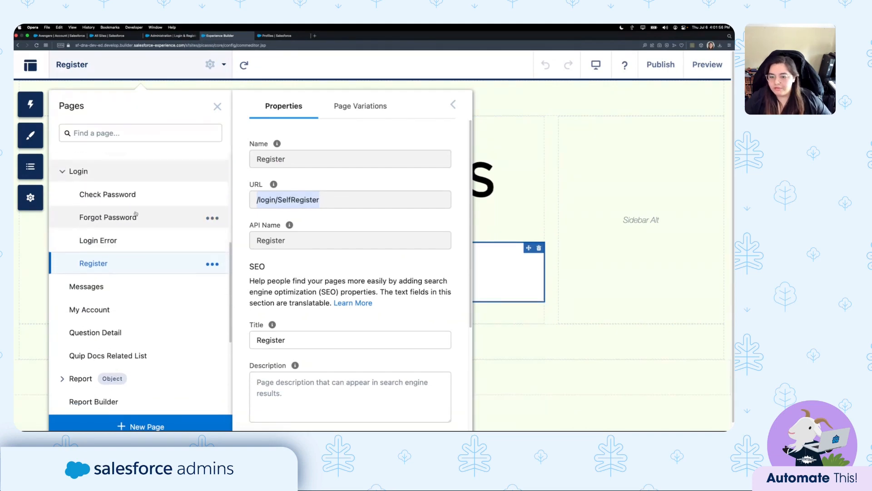
# Return to the Login page and recheck the Login Form's Self Register URL, leaving it unchanged.
pyautogui.click(95, 190)
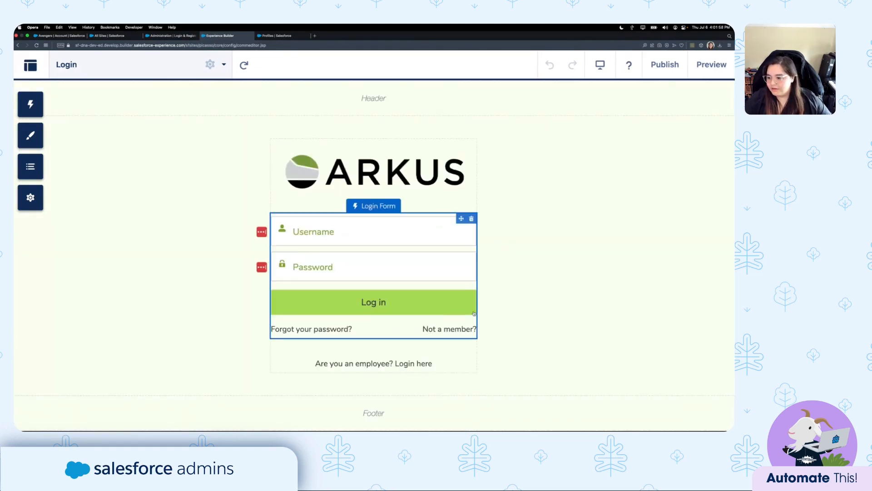
pyautogui.scroll(-2, 668, 367)
pyautogui.scroll(-1, 668, 369)
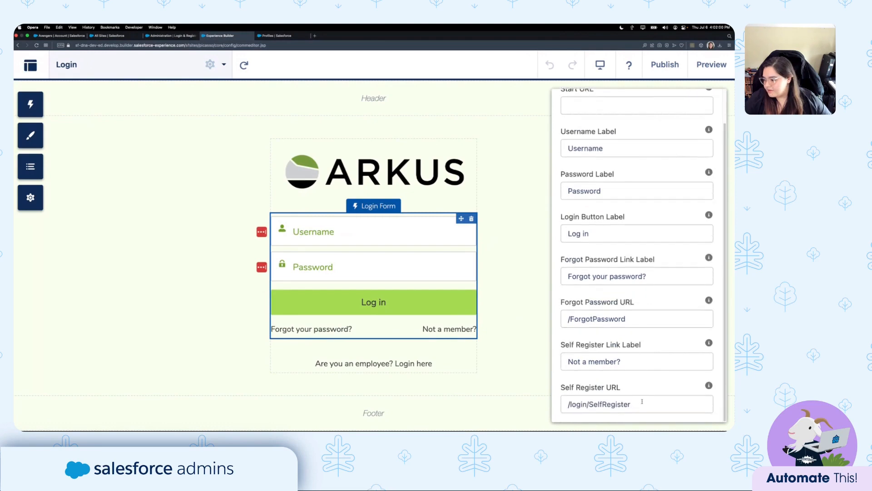
pyautogui.moveTo(643, 403); pyautogui.dragTo(544, 410)
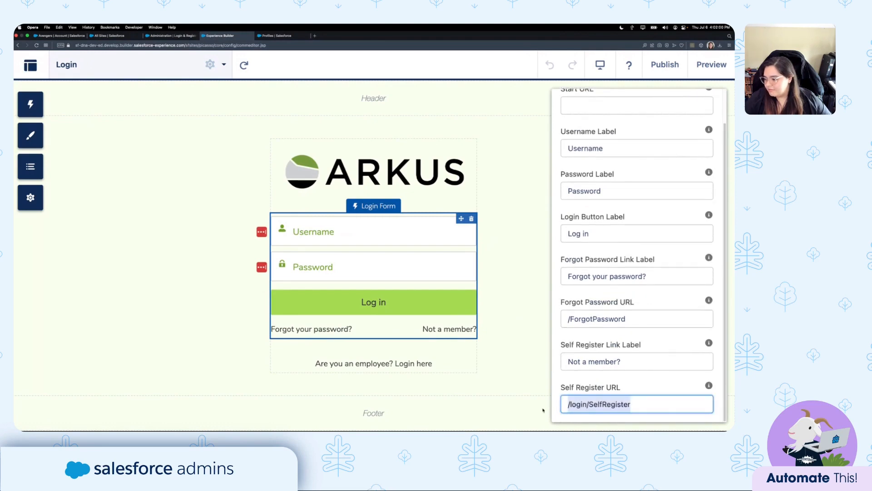
pyautogui.click(642, 404)
pyautogui.click(663, 386)
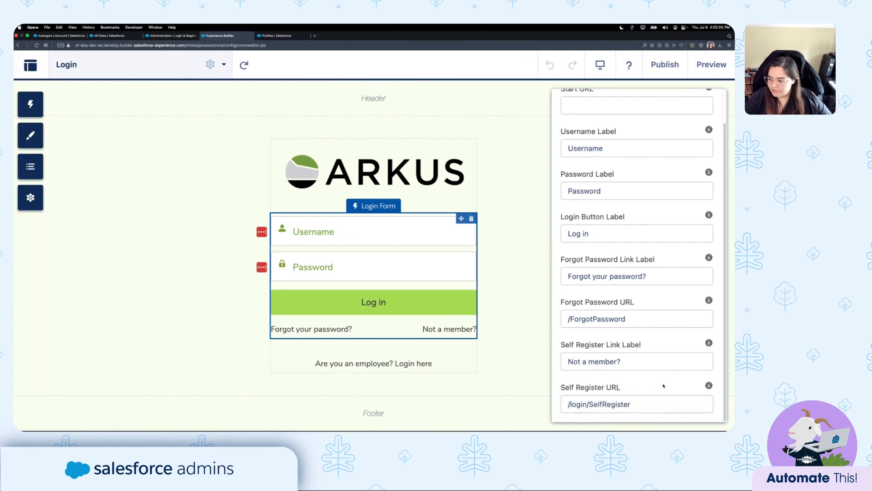
pyautogui.click(211, 214)
# Navigate through the Pages list back to the Register page under Login.
pyautogui.click(141, 71)
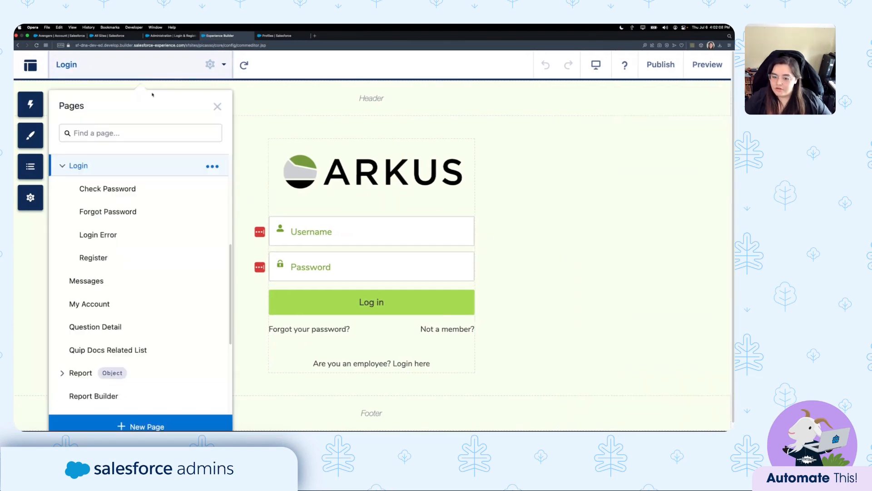
pyautogui.click(253, 164)
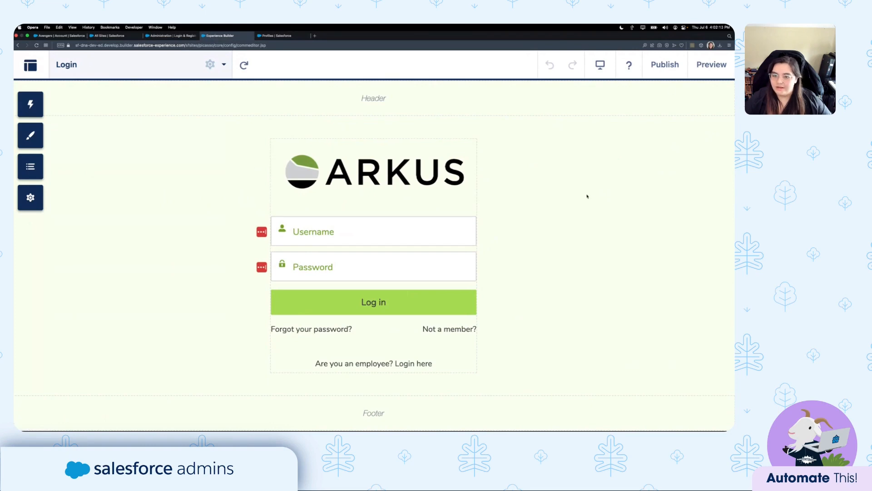
pyautogui.click(121, 68)
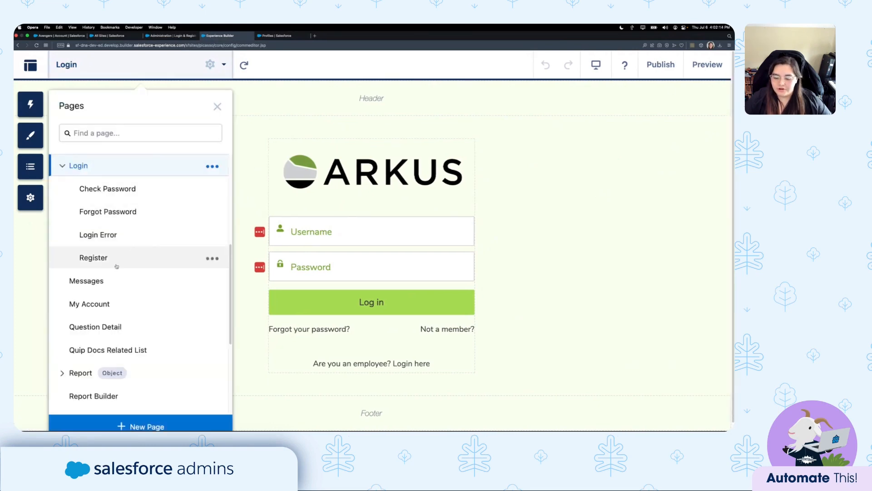
pyautogui.click(101, 262)
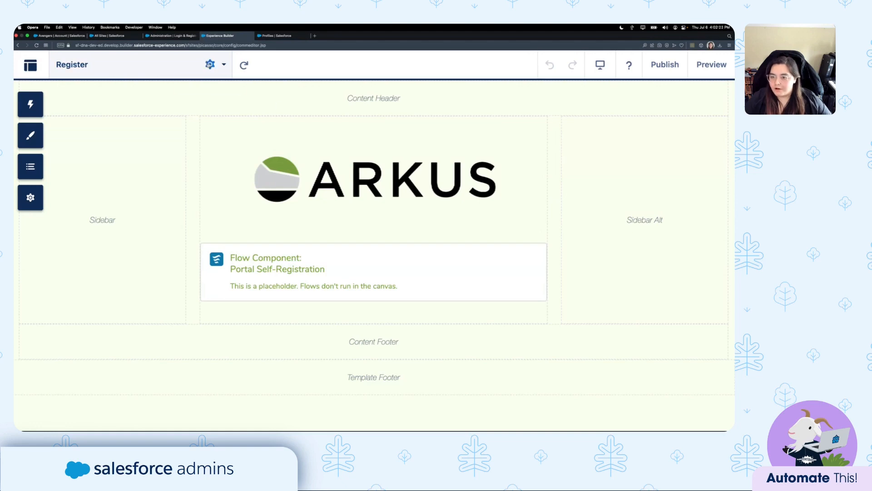
# Browse the Pages list, opening and then dismissing the New Page dialog.
pyautogui.click(161, 67)
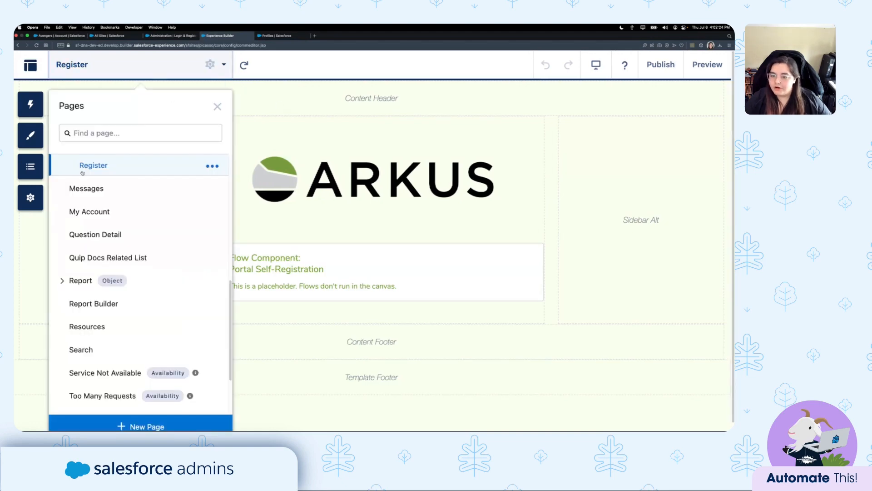
pyautogui.scroll(5, 83, 173)
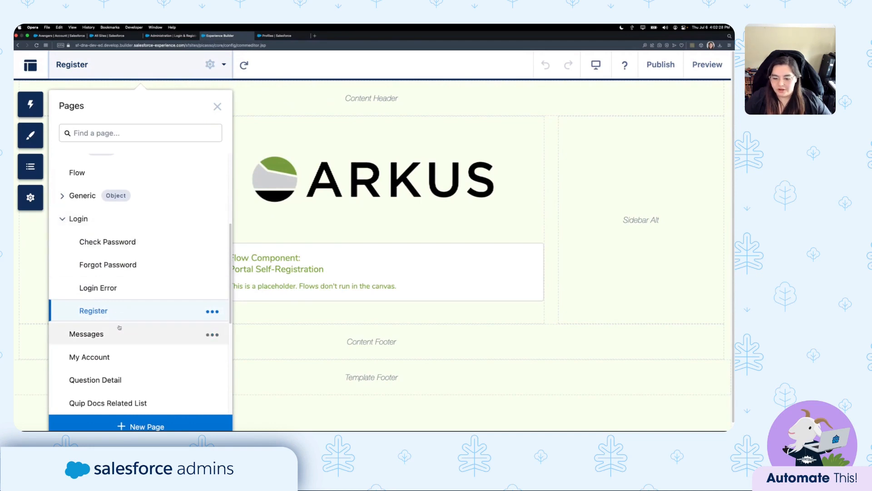
pyautogui.scroll(-5, 137, 314)
pyautogui.click(175, 422)
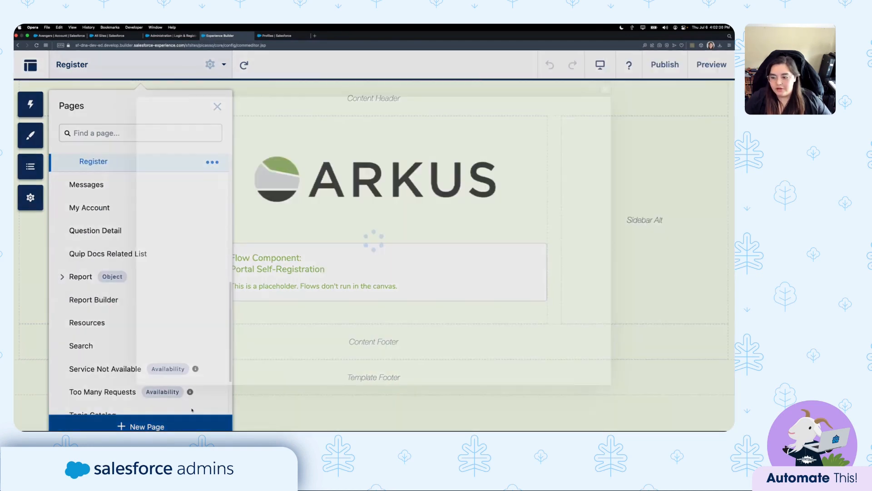
pyautogui.click(605, 90)
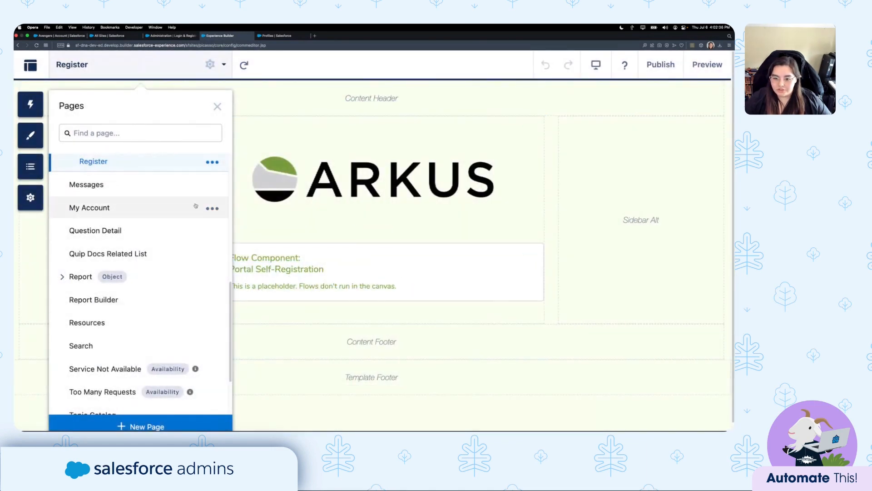
# Review the Messages page's settings, then start adding a new page.
pyautogui.click(212, 185)
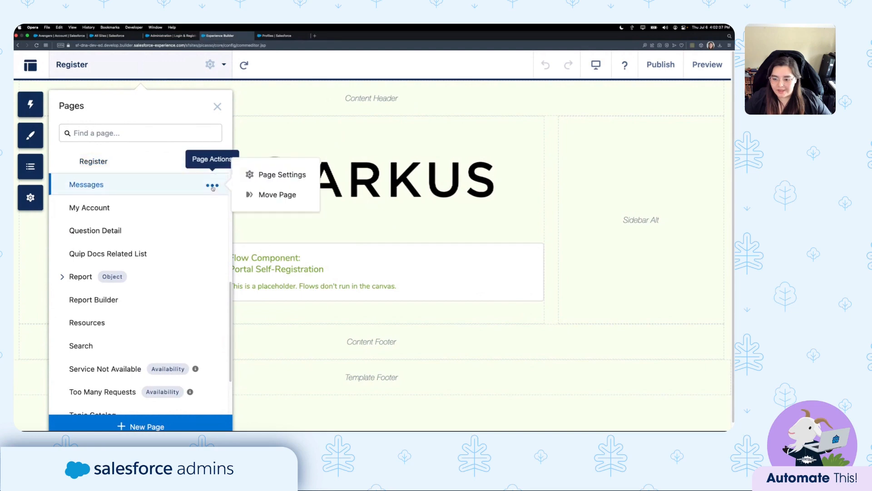
pyautogui.click(278, 175)
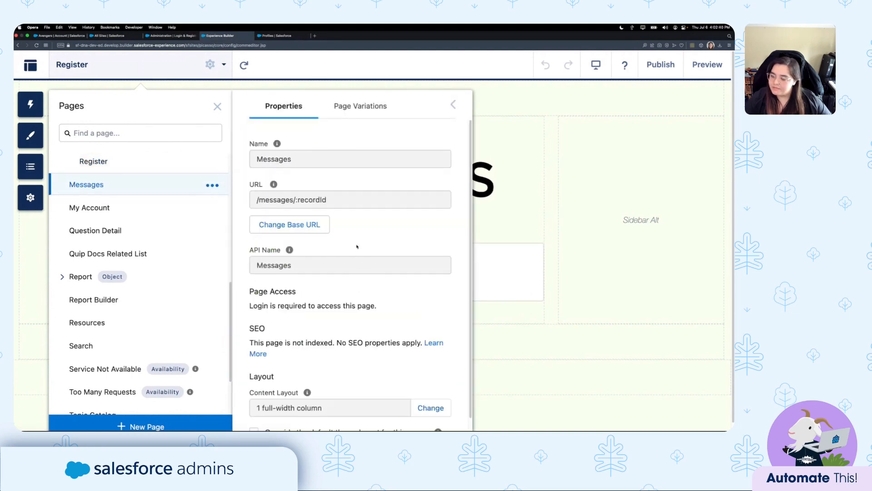
pyautogui.scroll(-1, 357, 259)
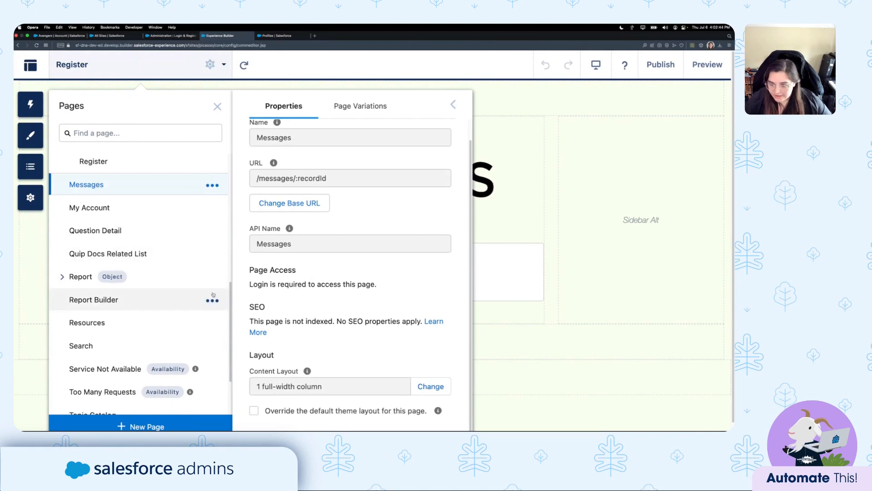
pyautogui.click(141, 426)
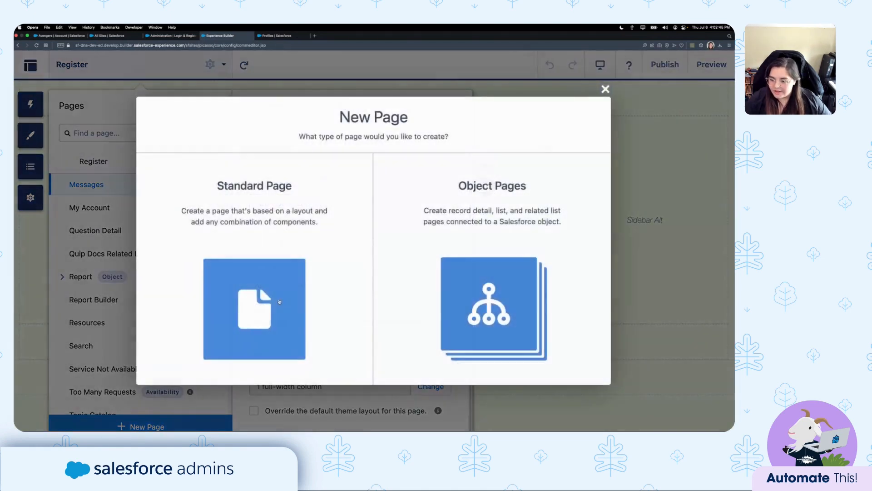
# Create a Standard Page with Flexible Layout named Test.
pyautogui.click(278, 302)
pyautogui.click(184, 226)
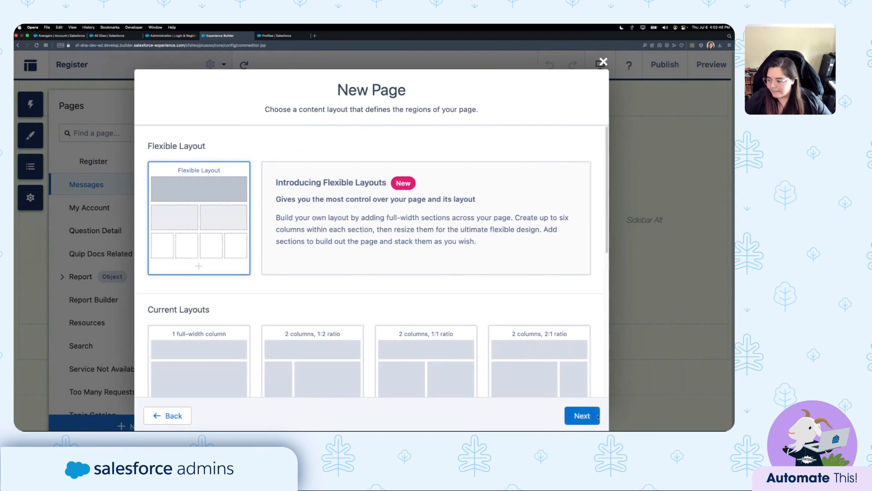
pyautogui.click(582, 415)
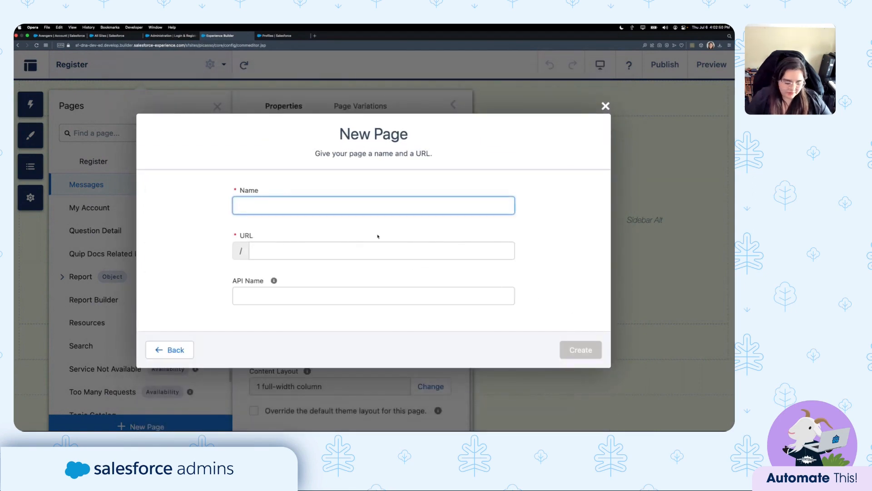
pyautogui.write('Test')
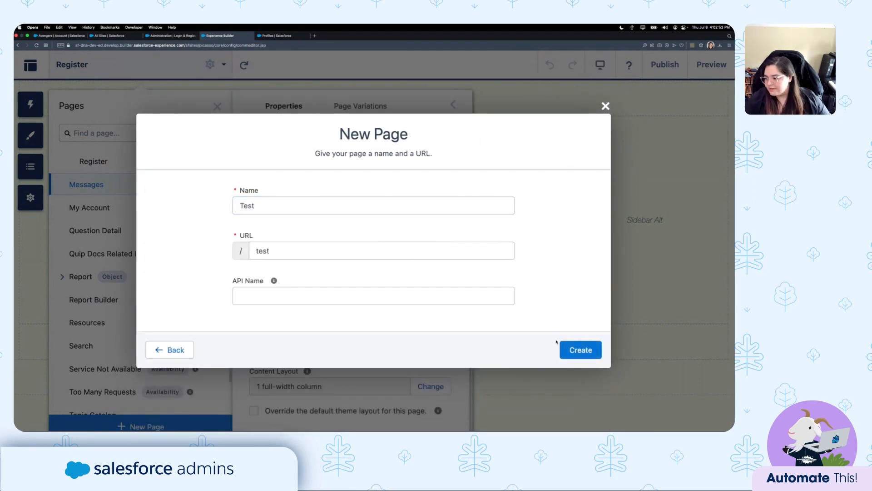
pyautogui.click(566, 349)
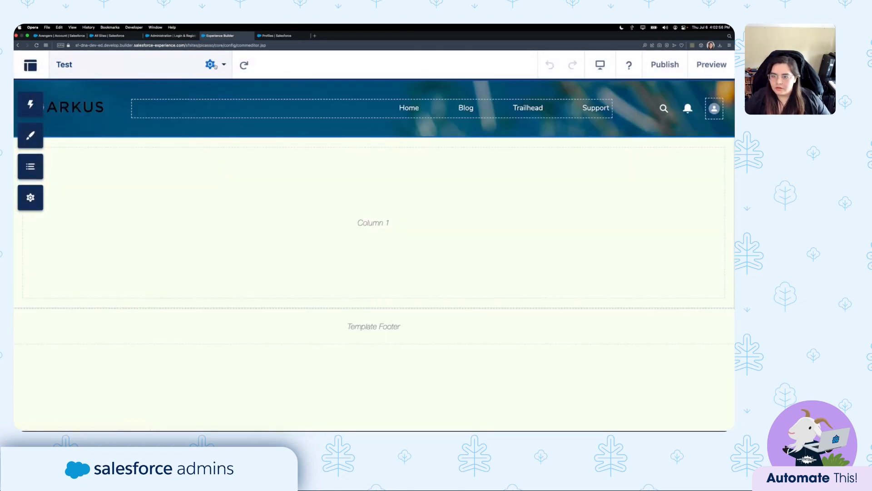
# Set the Test page's Page Access to Public and close its properties.
pyautogui.click(210, 64)
pyautogui.scroll(-1, 362, 285)
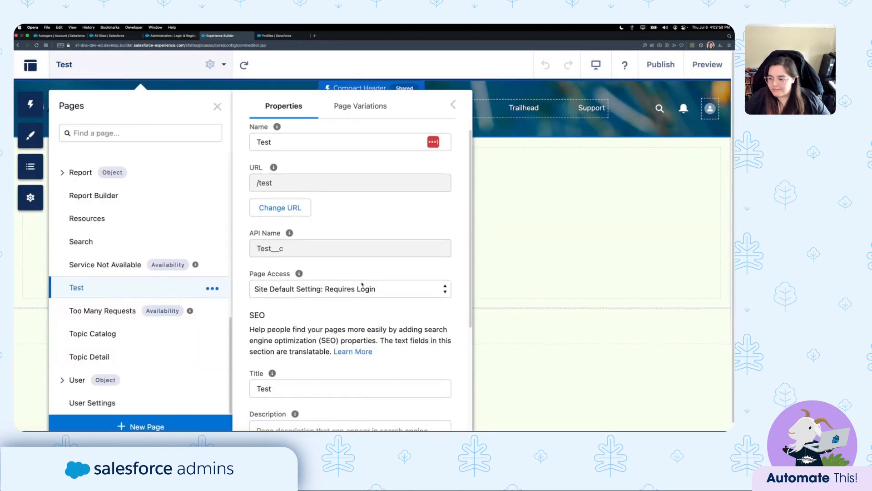
pyautogui.click(329, 290)
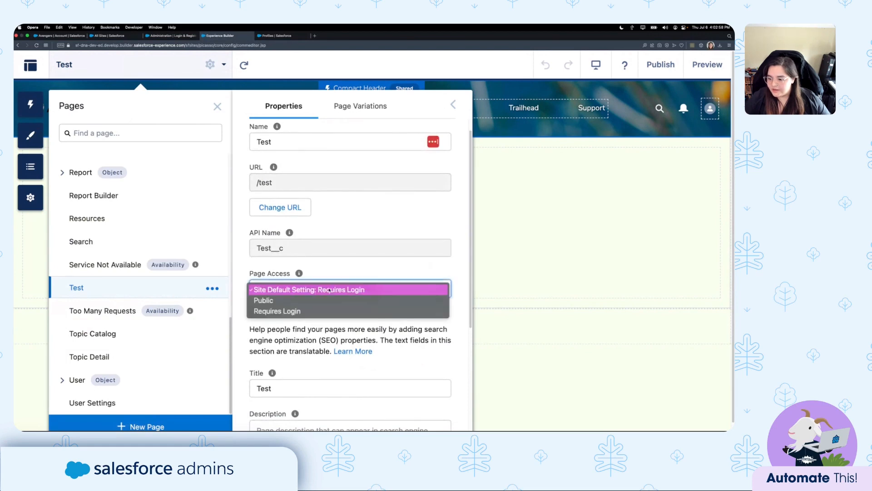
pyautogui.click(298, 301)
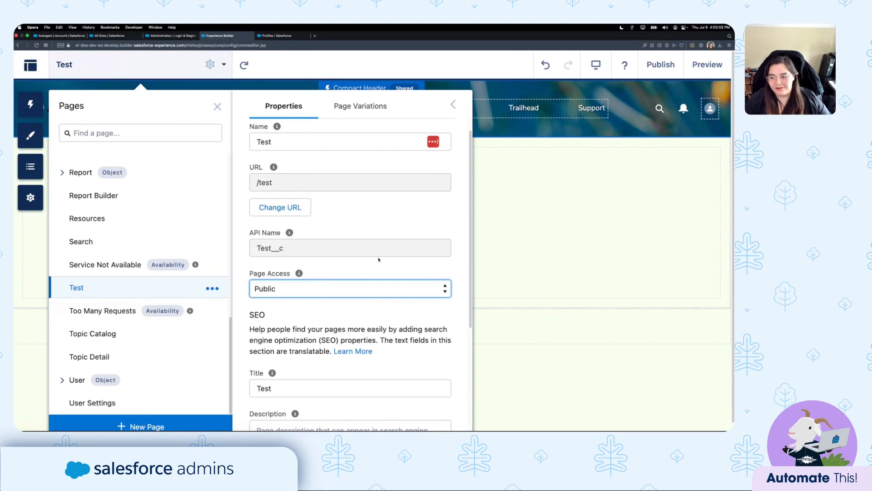
pyautogui.scroll(-5, 378, 260)
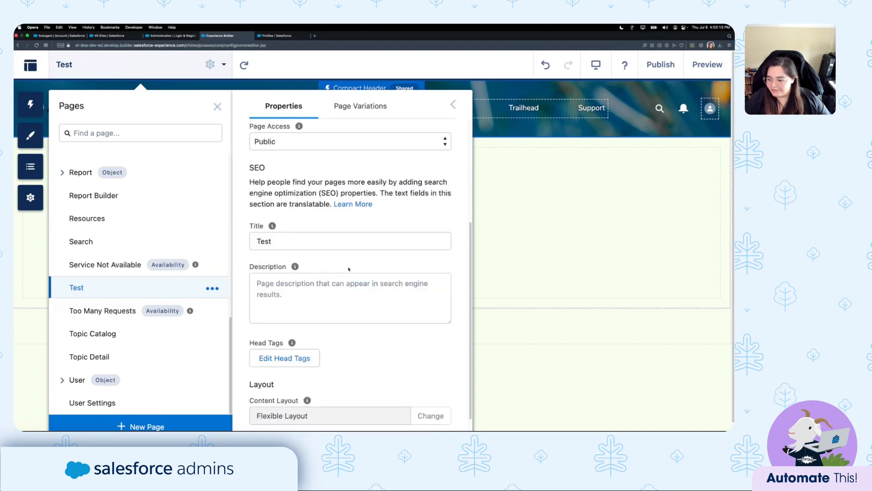
pyautogui.scroll(5, 378, 326)
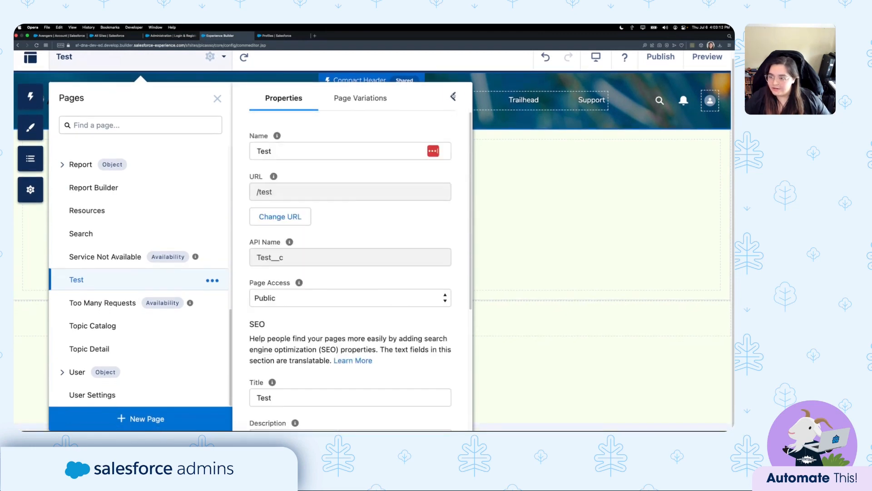
pyautogui.click(453, 98)
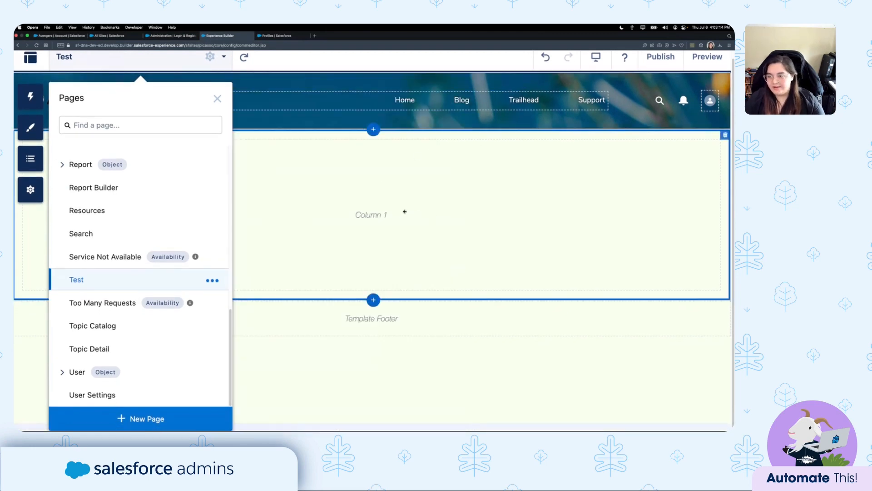
# View the published site's Register page showing the Contact Information self-registration form.
pyautogui.hotkey('ctrl', 'Right')
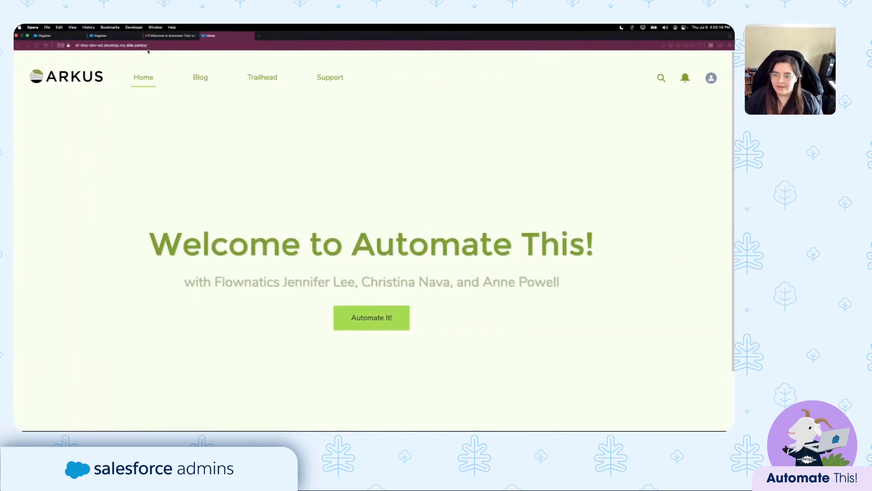
pyautogui.click(102, 36)
pyautogui.click(58, 36)
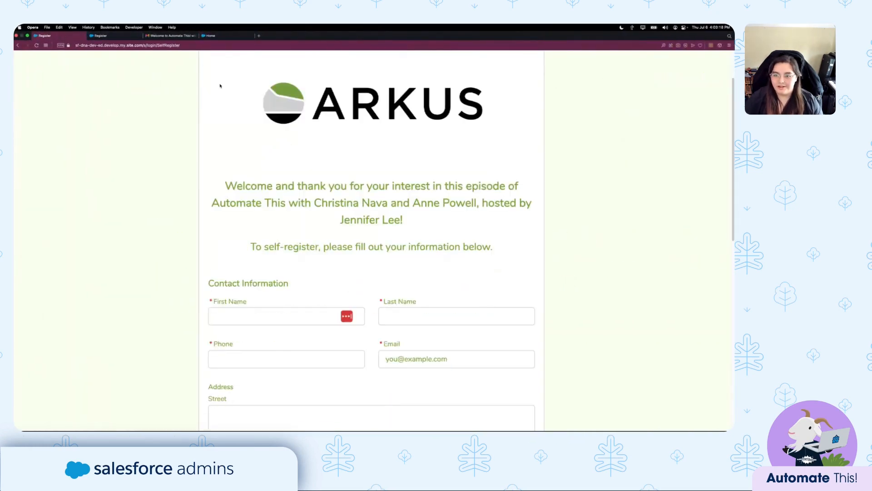
pyautogui.scroll(3, 298, 167)
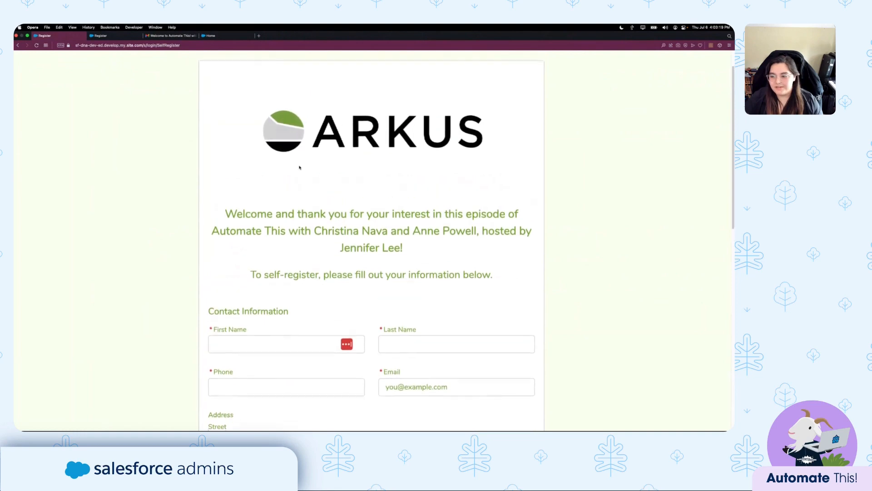